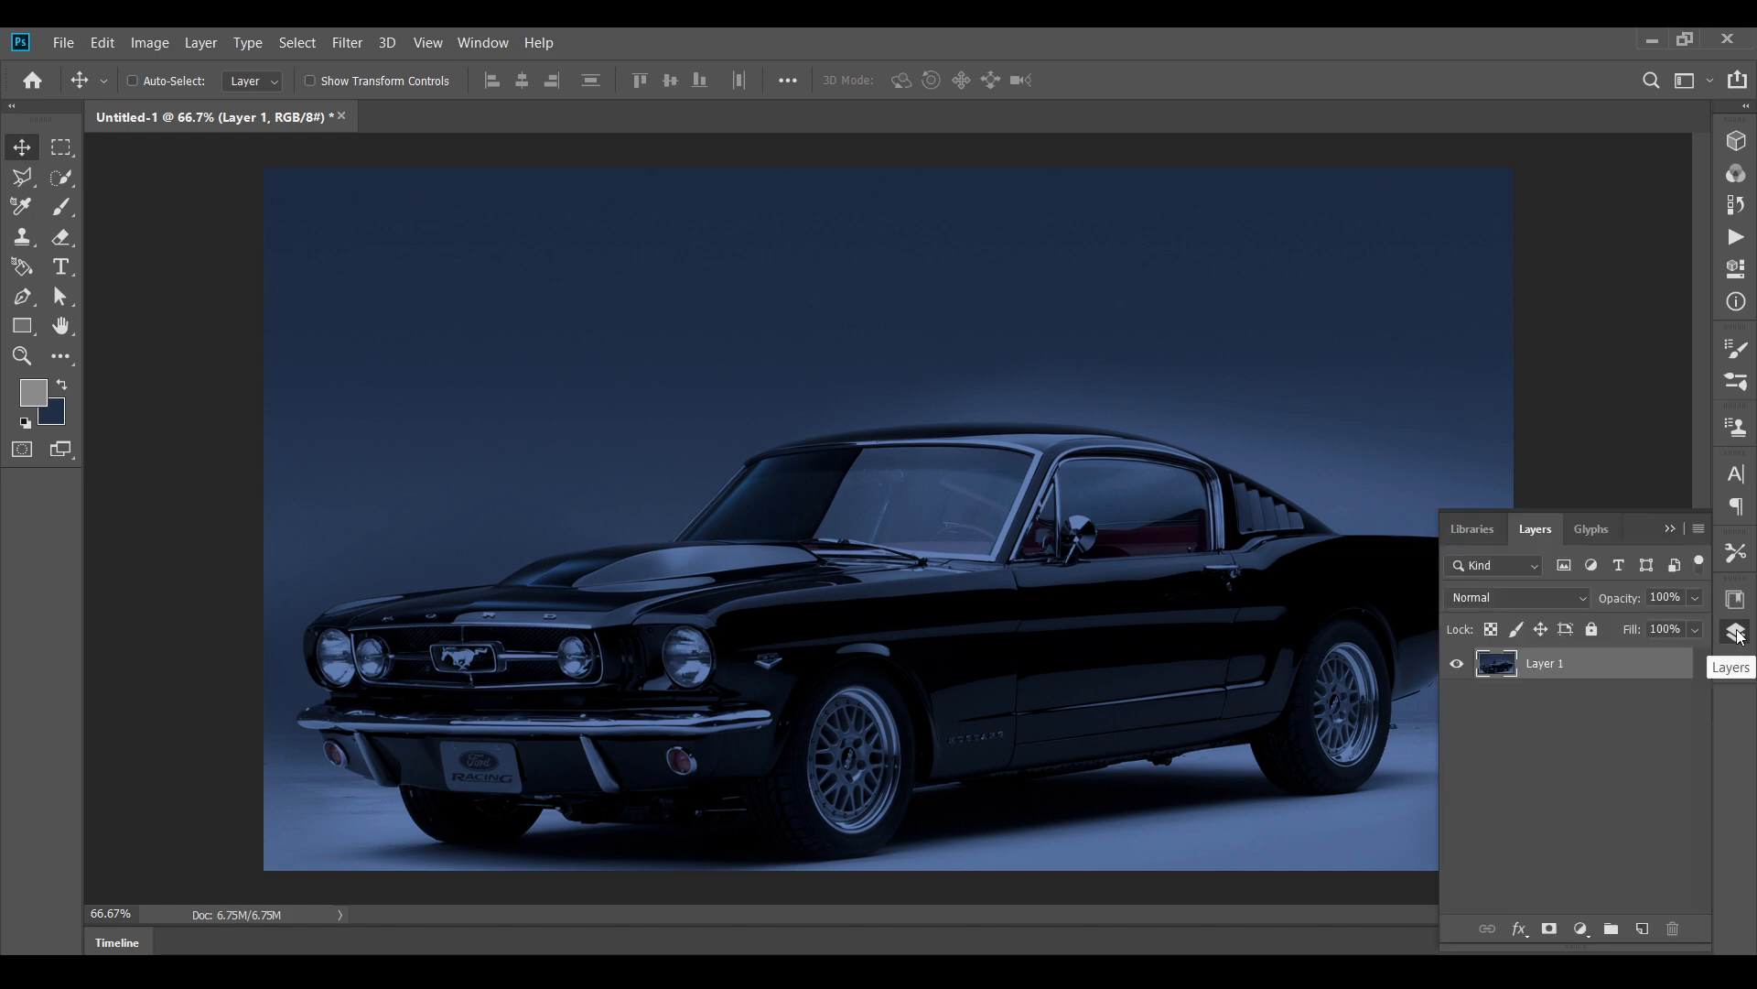
- Add a white Solid Color fill layer above the car image
click(1580, 928)
click(1585, 537)
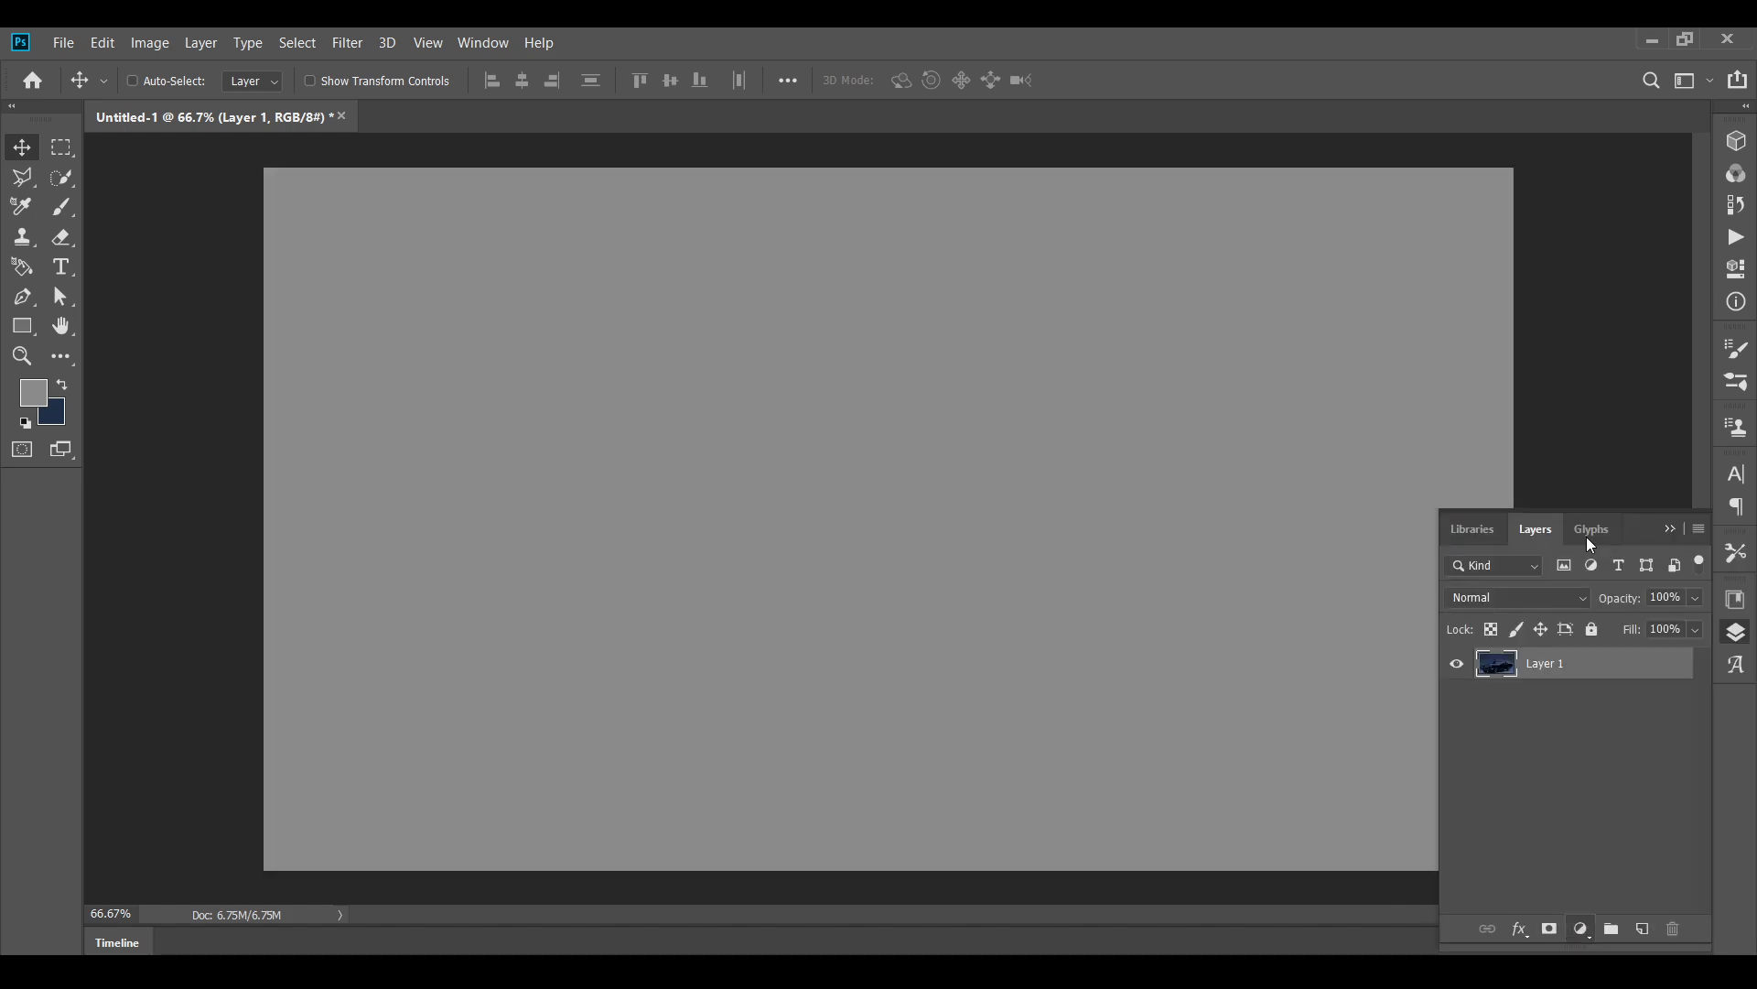
text(e8c9c9)
drag(528, 283, 497, 238)
click(1029, 266)
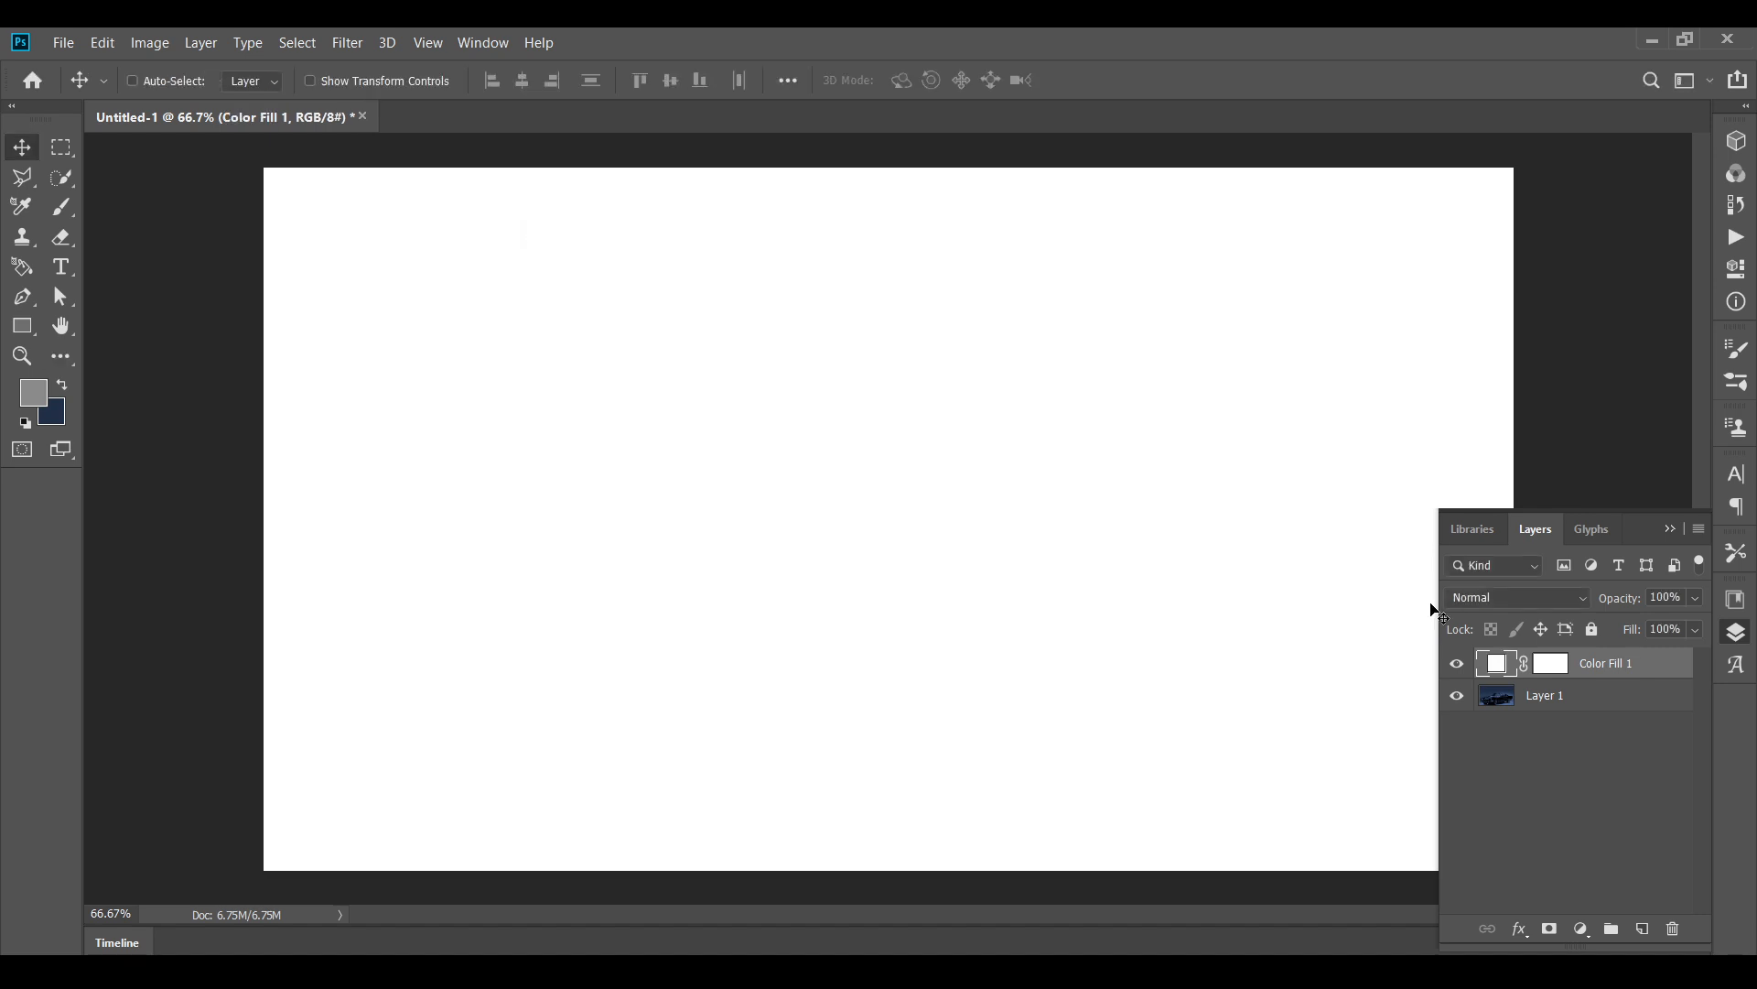
- Invert the colour fill layer's mask so that the white fill is hidden
click(1567, 661)
key(ctrl+i)
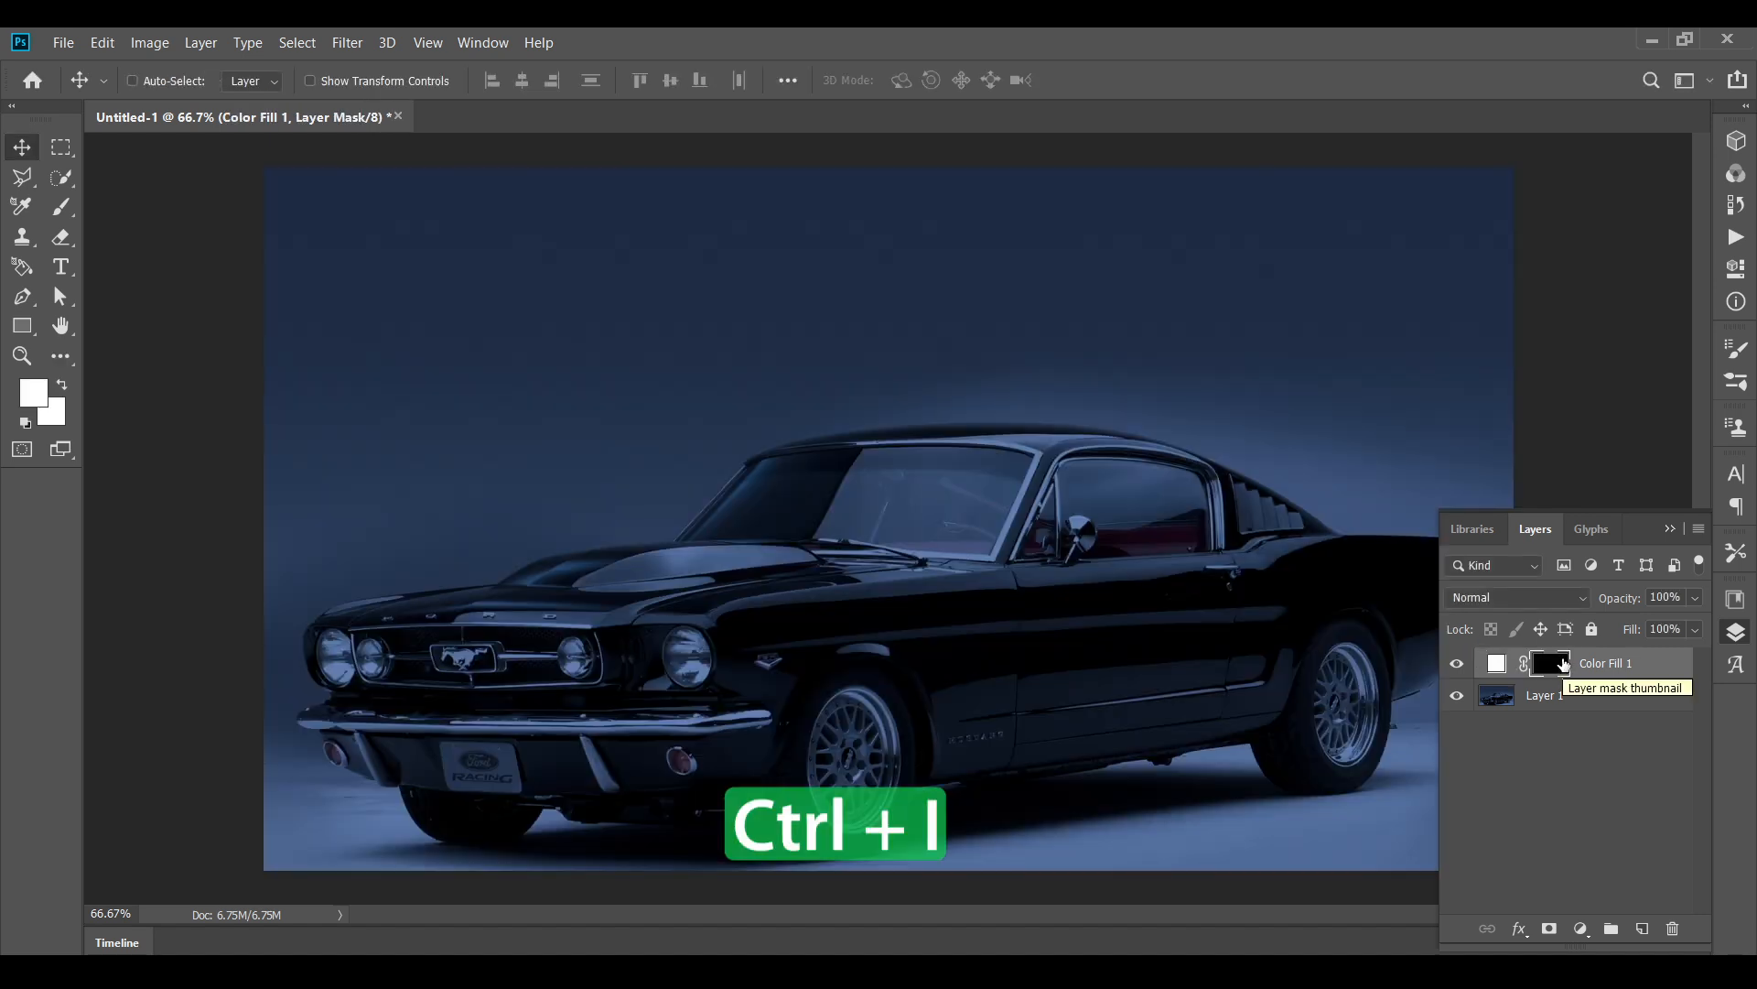
click(1671, 530)
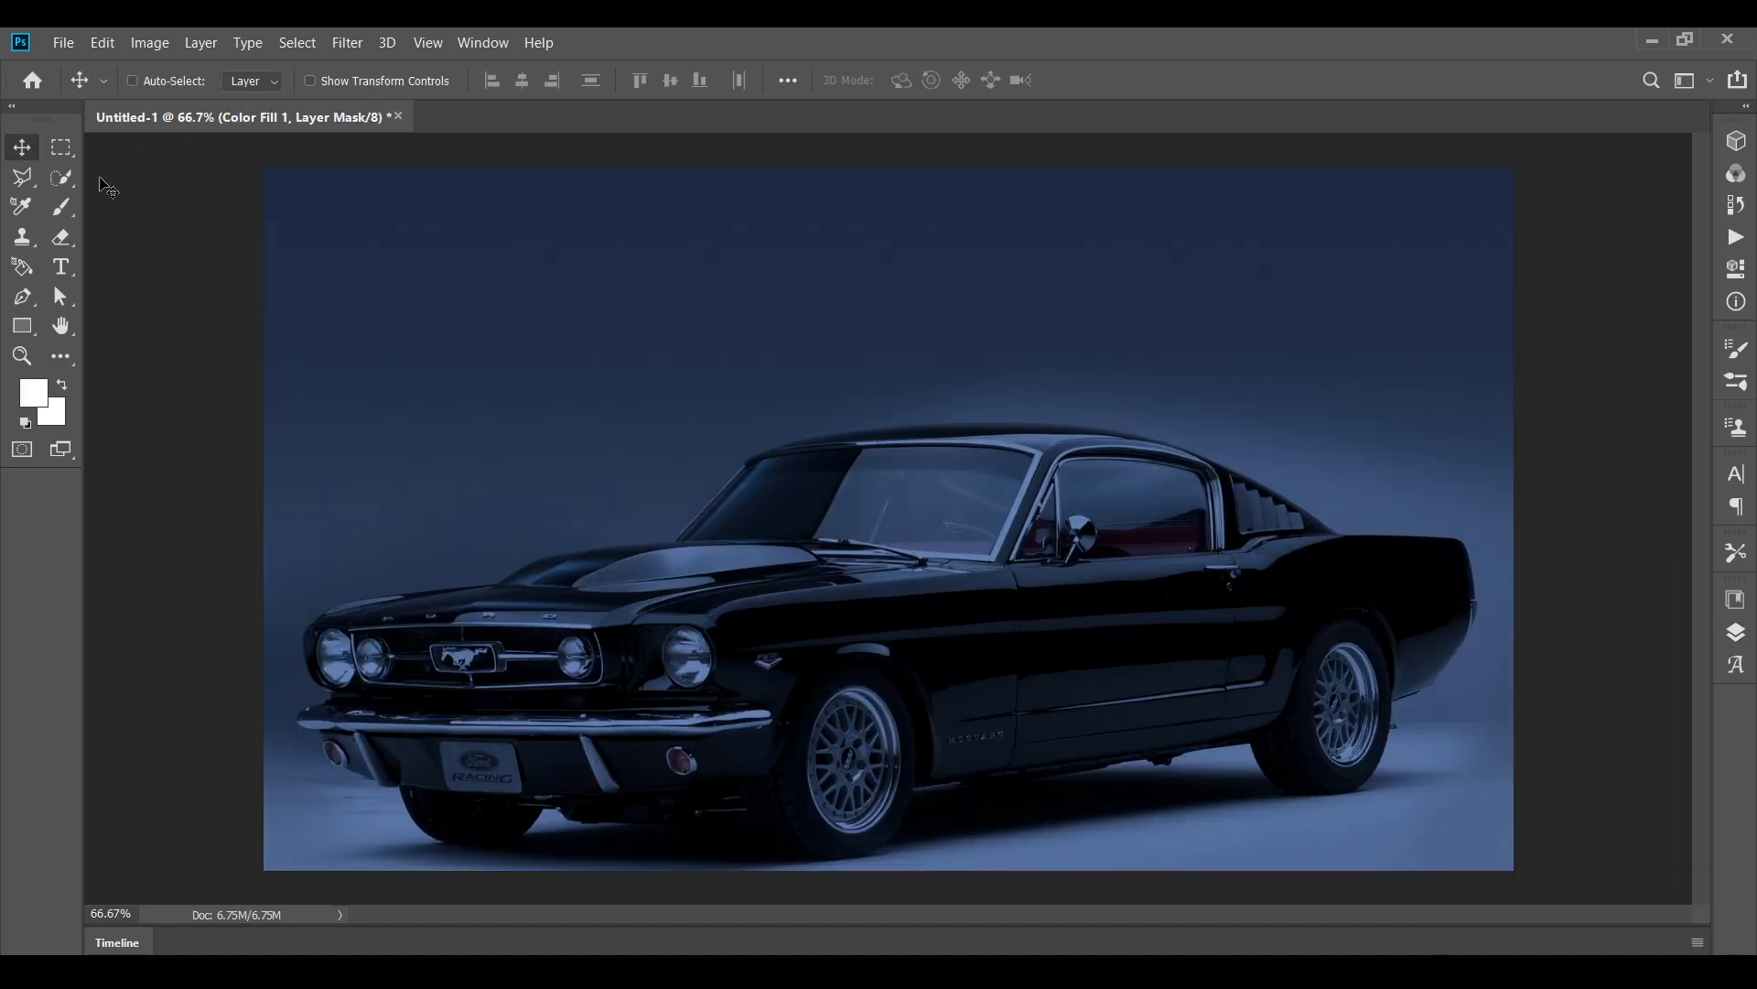
- Activate the Brush tool and set its size to 77 px
key(b)
click(167, 82)
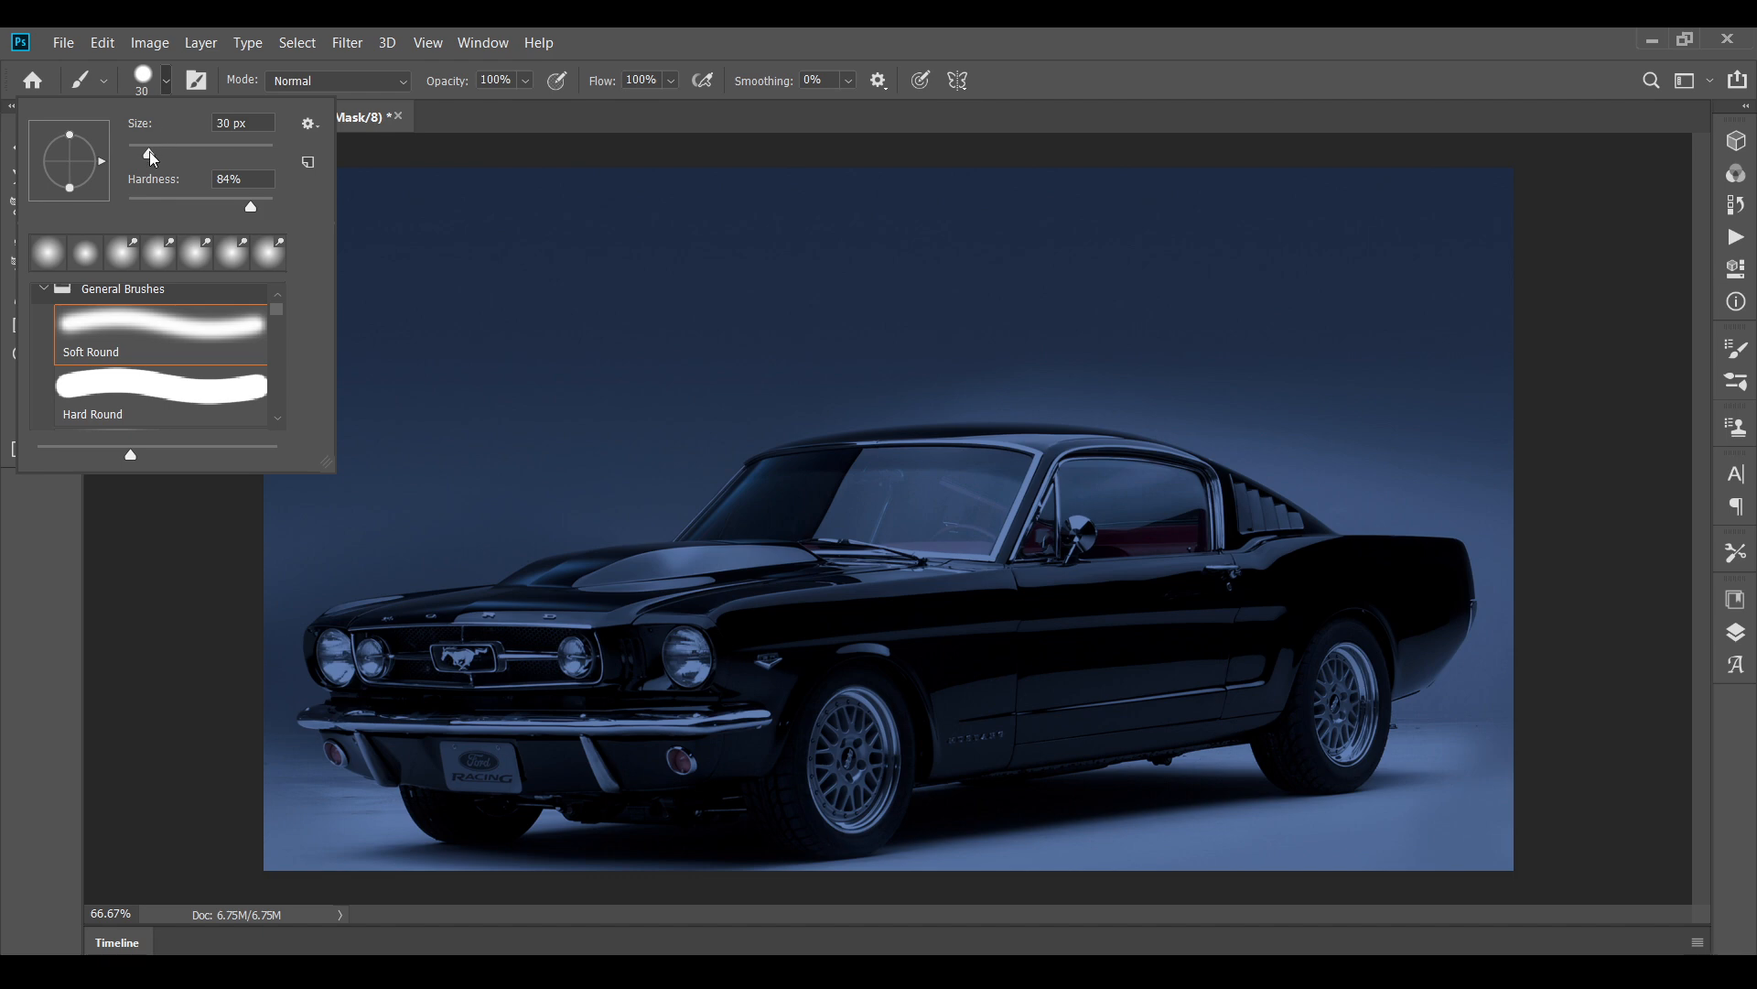
text(77)
click(437, 154)
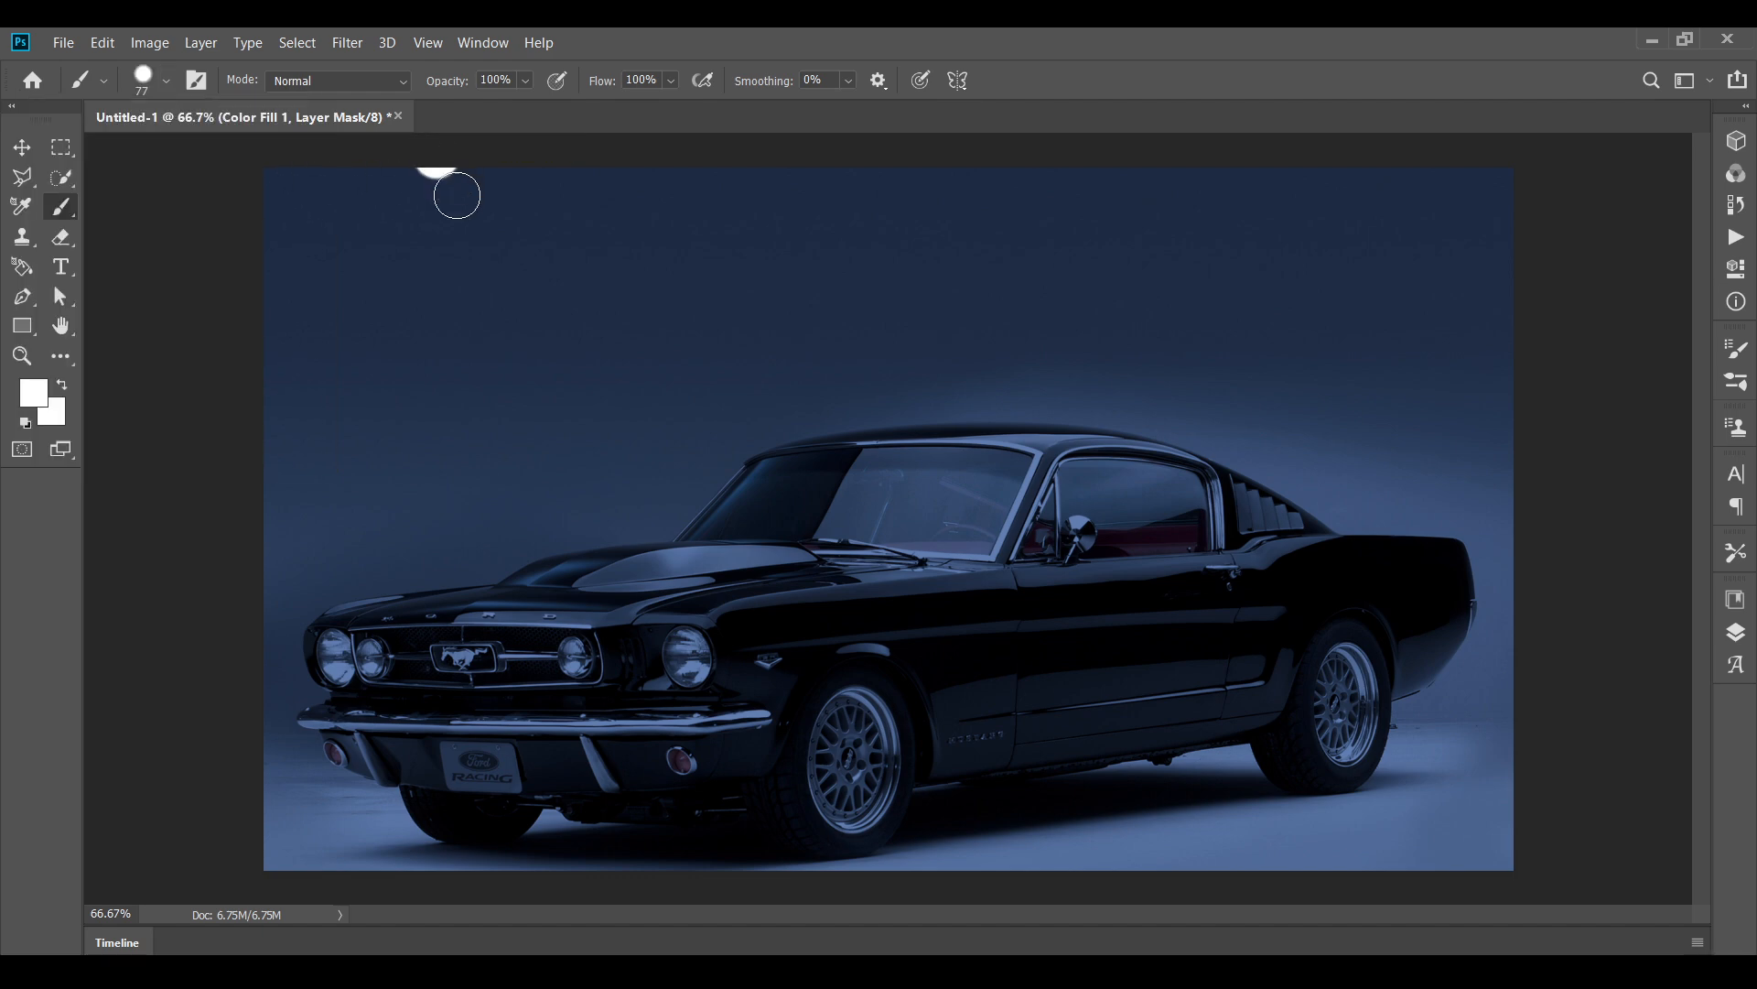
- Paint white on the fill layer's mask over the large headlight nearest the front wheel, reducing the brush to 70 px
scroll(687, 652, up, 15)
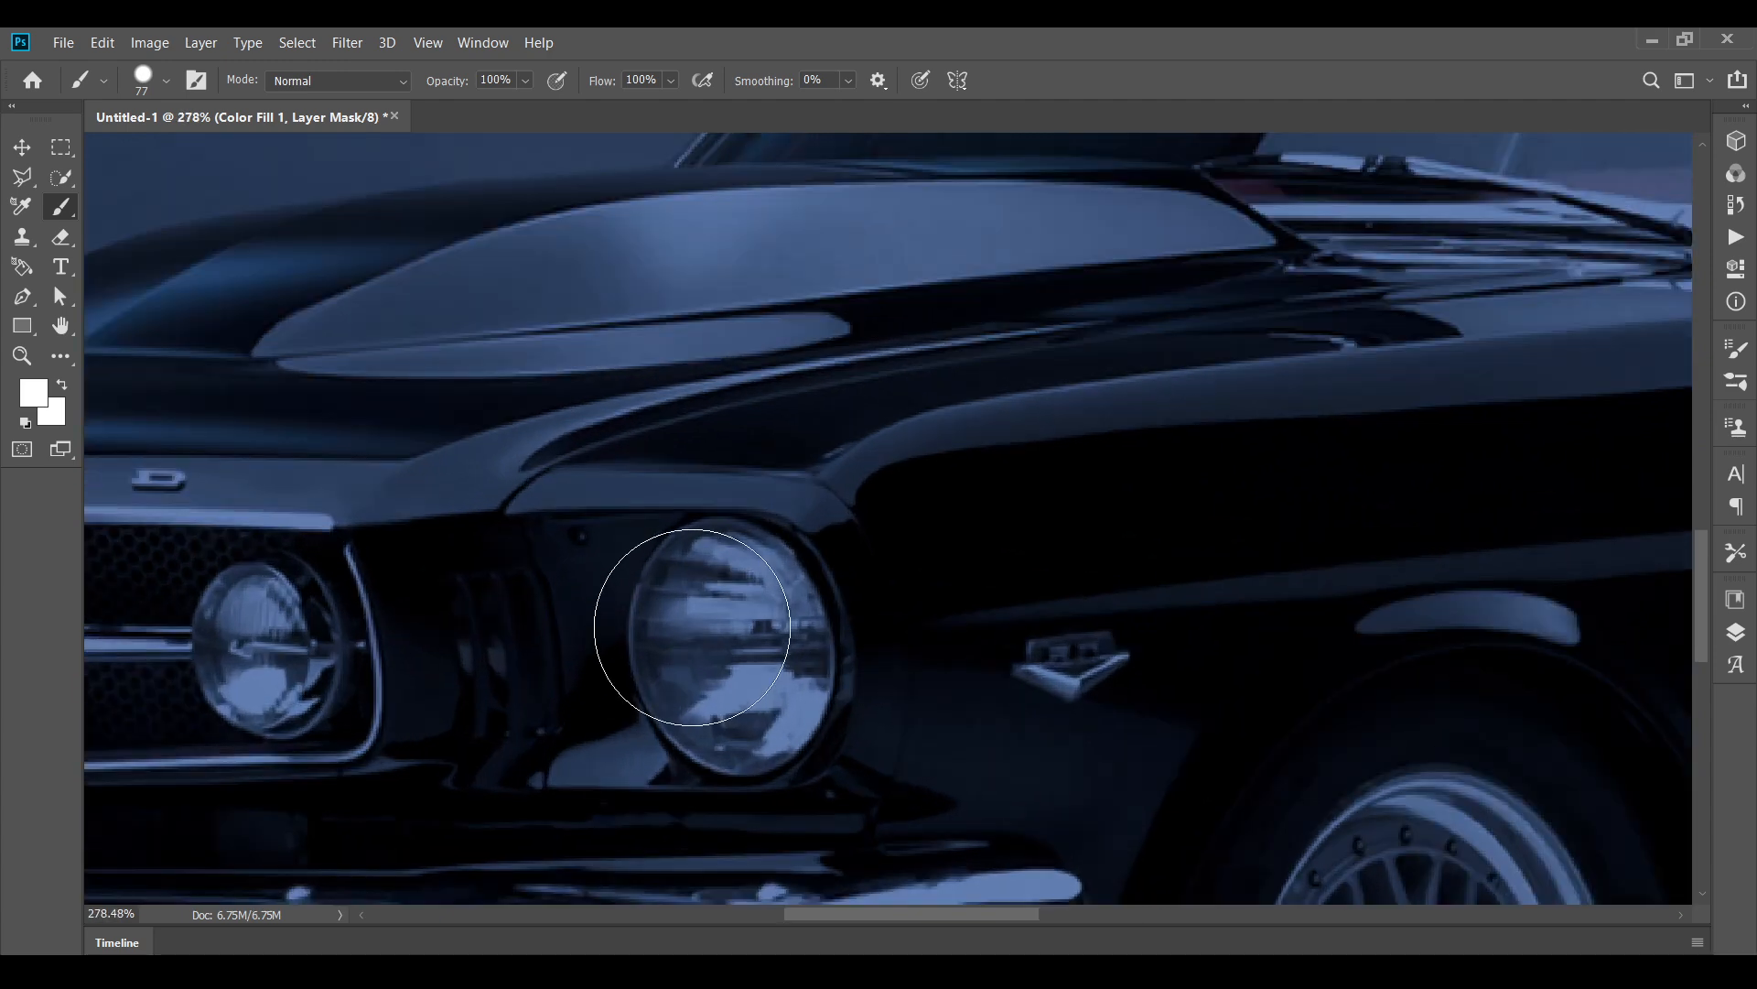
mouse_move(729, 627)
mouse_down()
mouse_move(717, 613)
mouse_move(741, 699)
mouse_move(722, 607)
mouse_move(727, 681)
mouse_move(747, 687)
mouse_move(730, 634)
mouse_up()
key(bracketleft)
- Reduce the brush to 45 px and paint white over the large headlight on the far side of the grille
scroll(733, 644, down, 8)
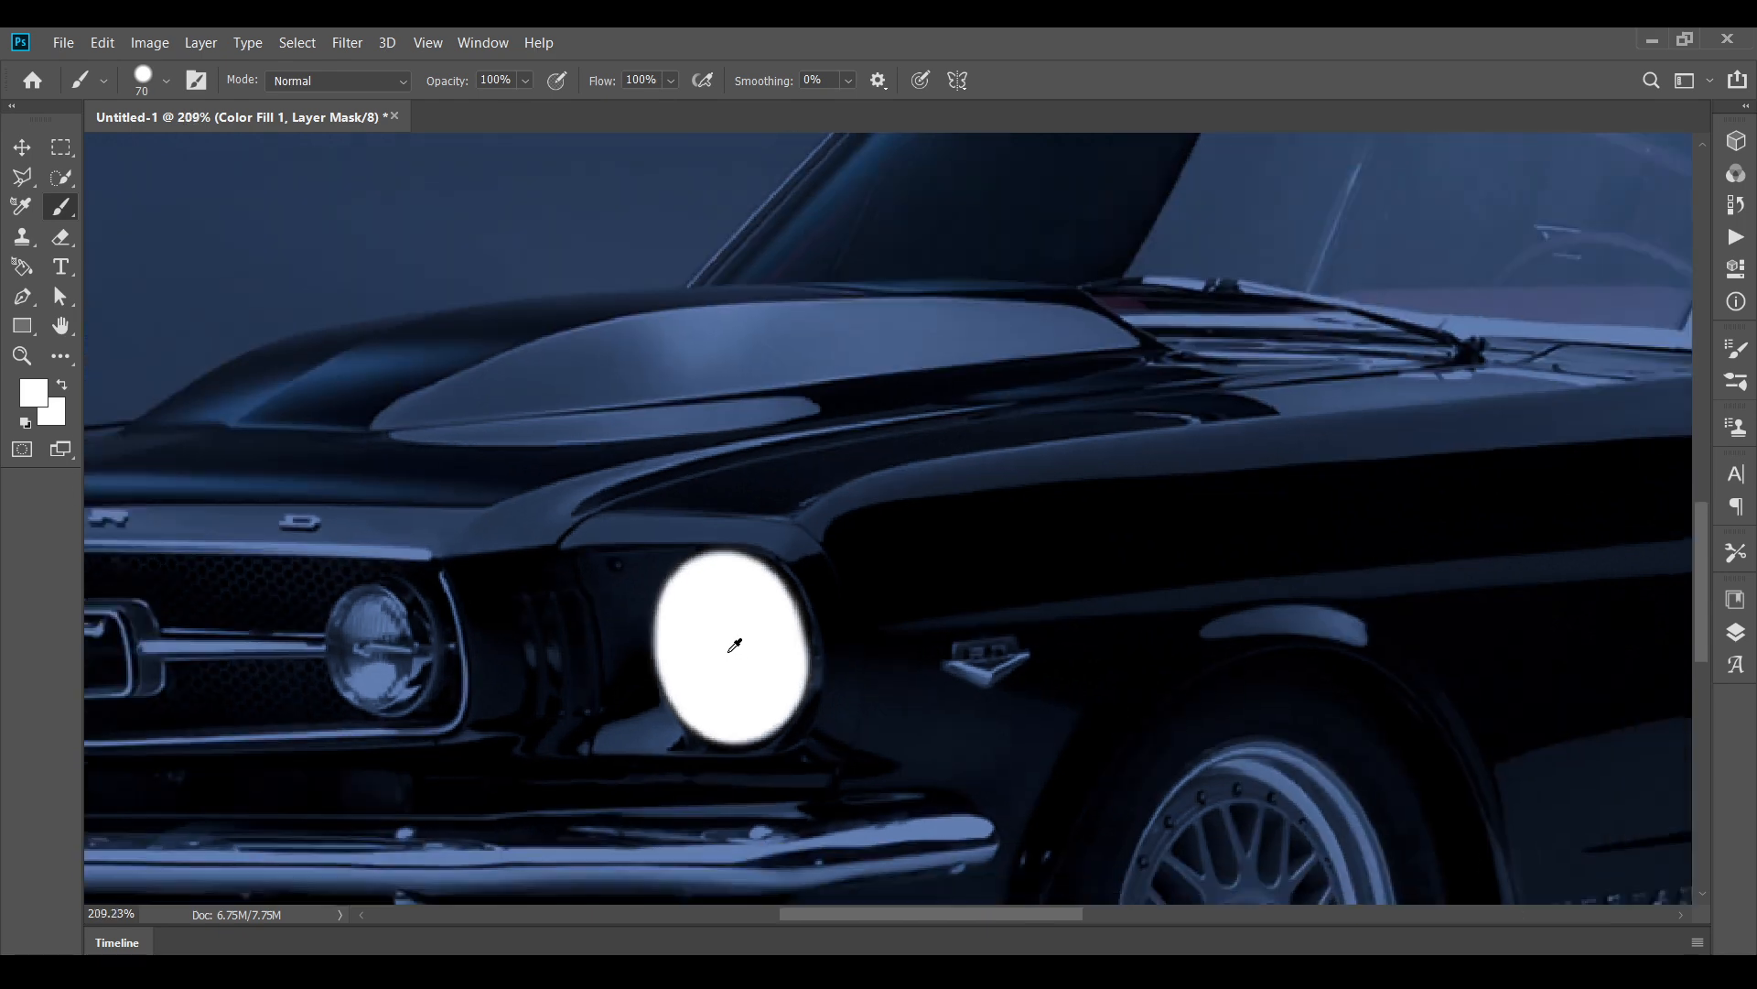
drag(286, 648, 624, 575)
scroll(302, 577, up, 6)
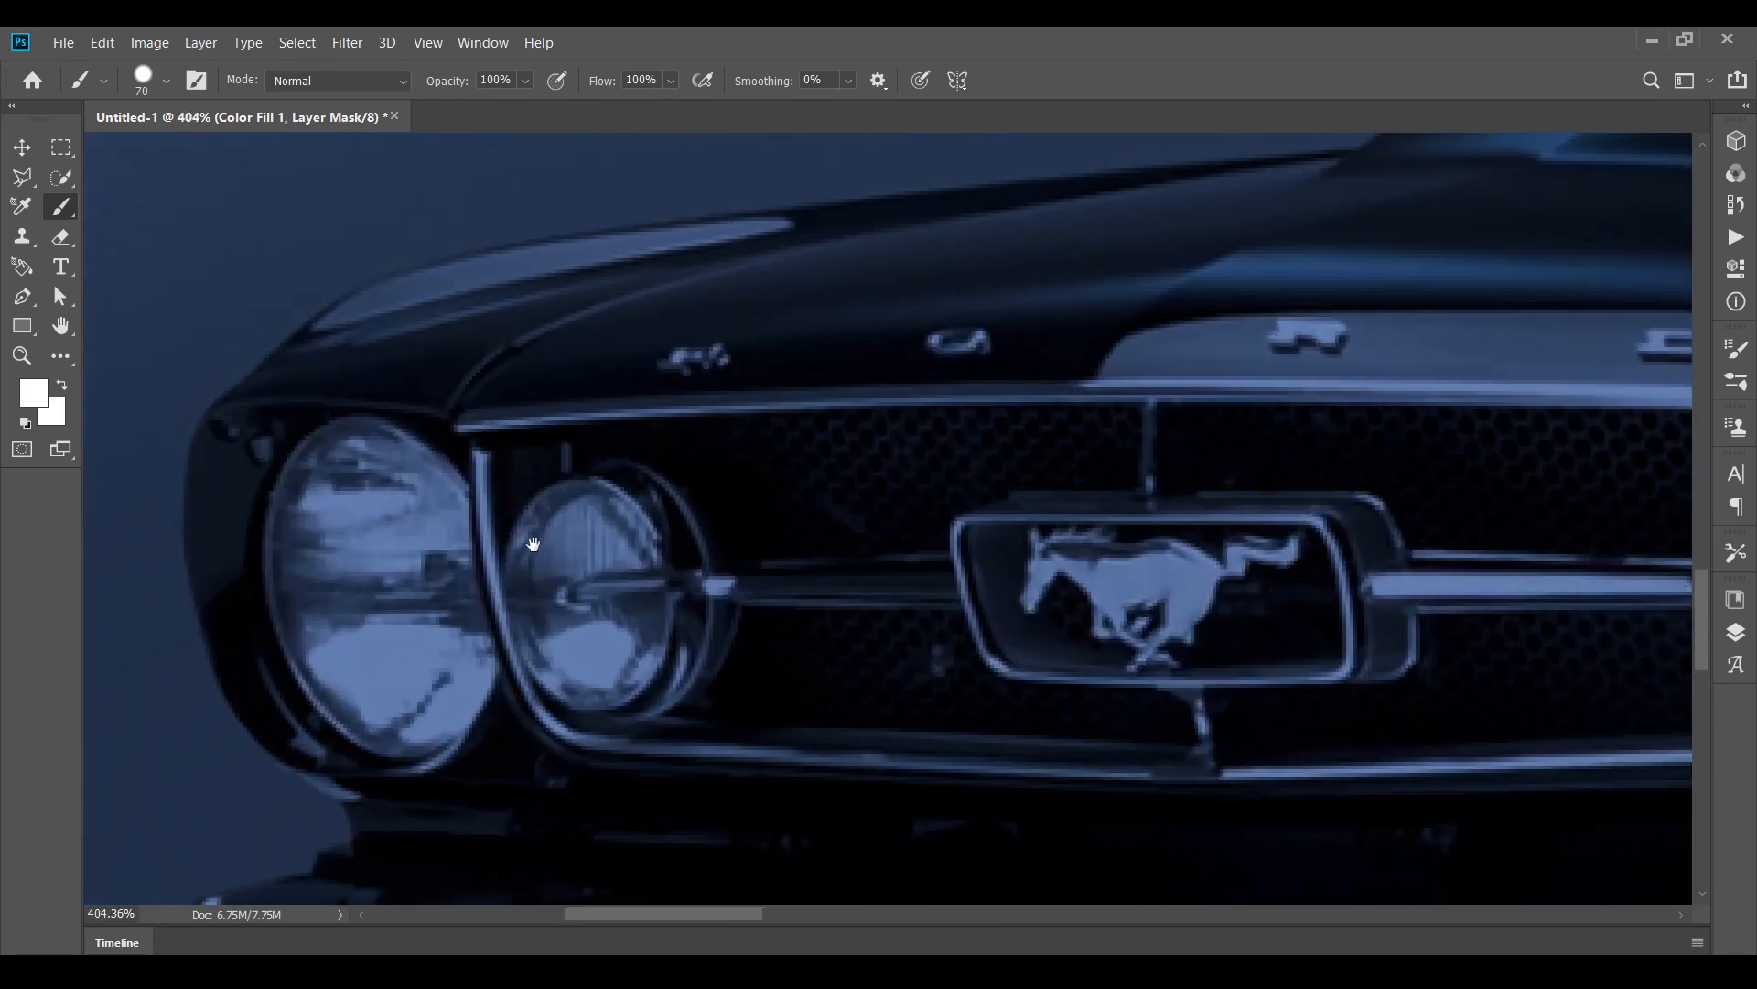
key(bracketleft)
key(bracketleft)
key(bracketleft)
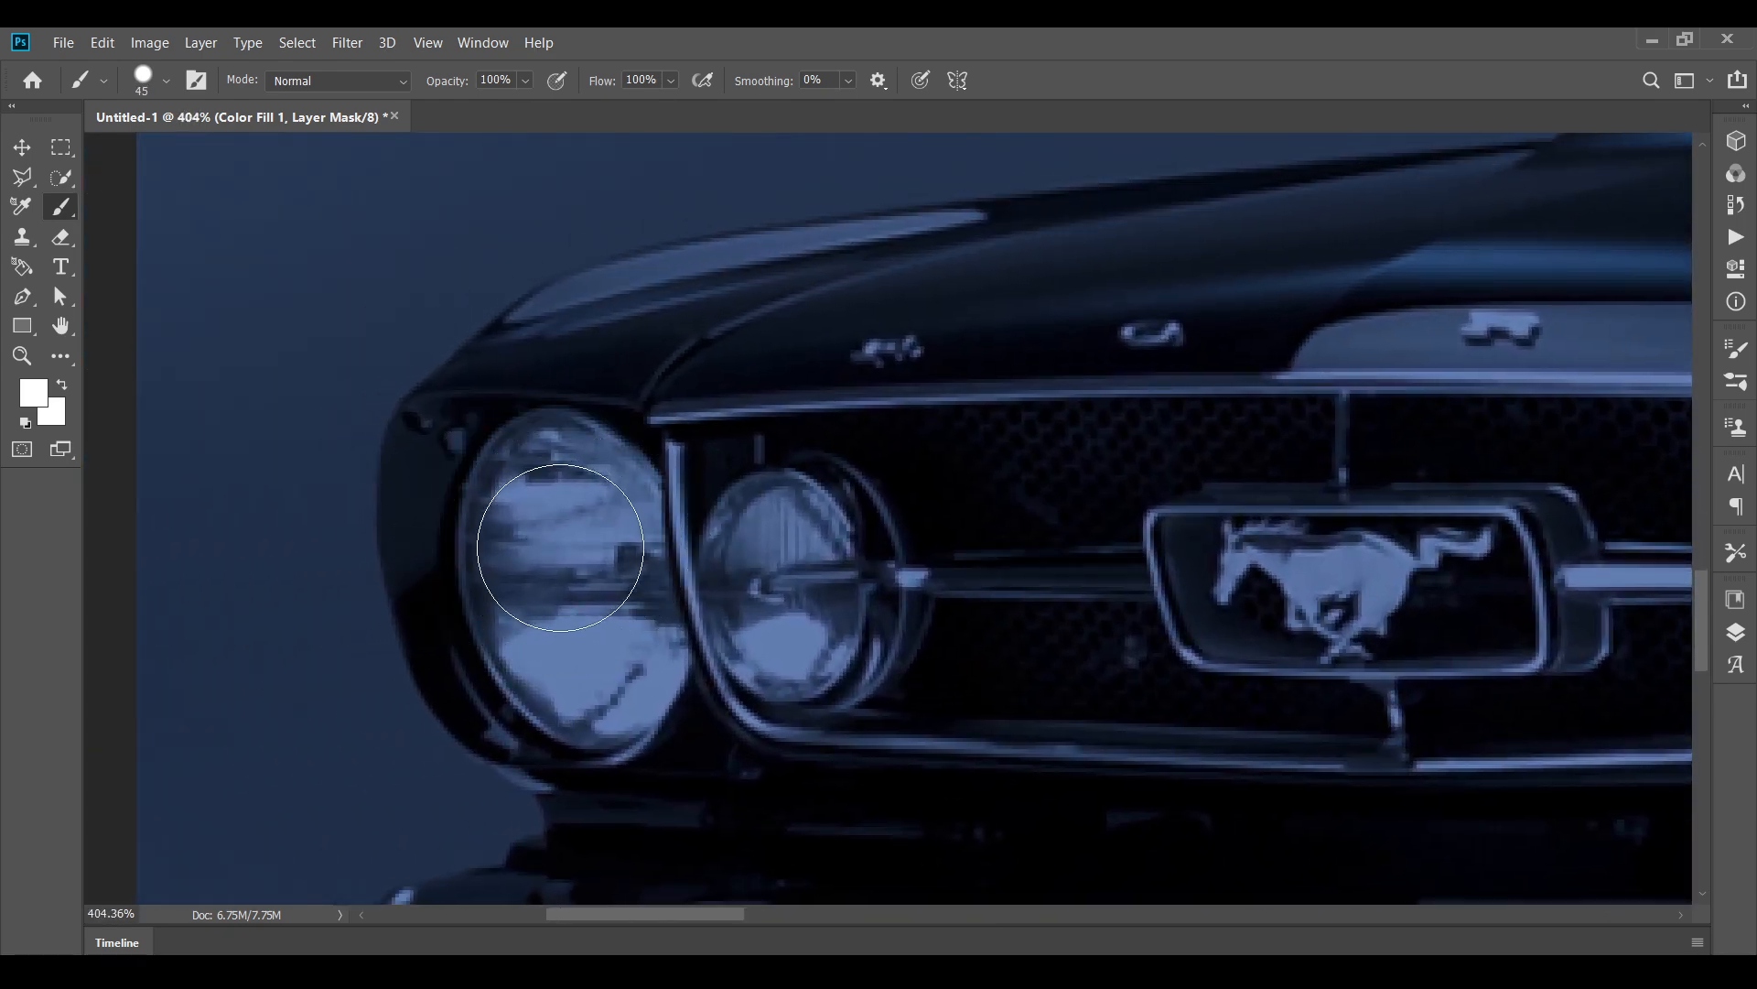
click(555, 496)
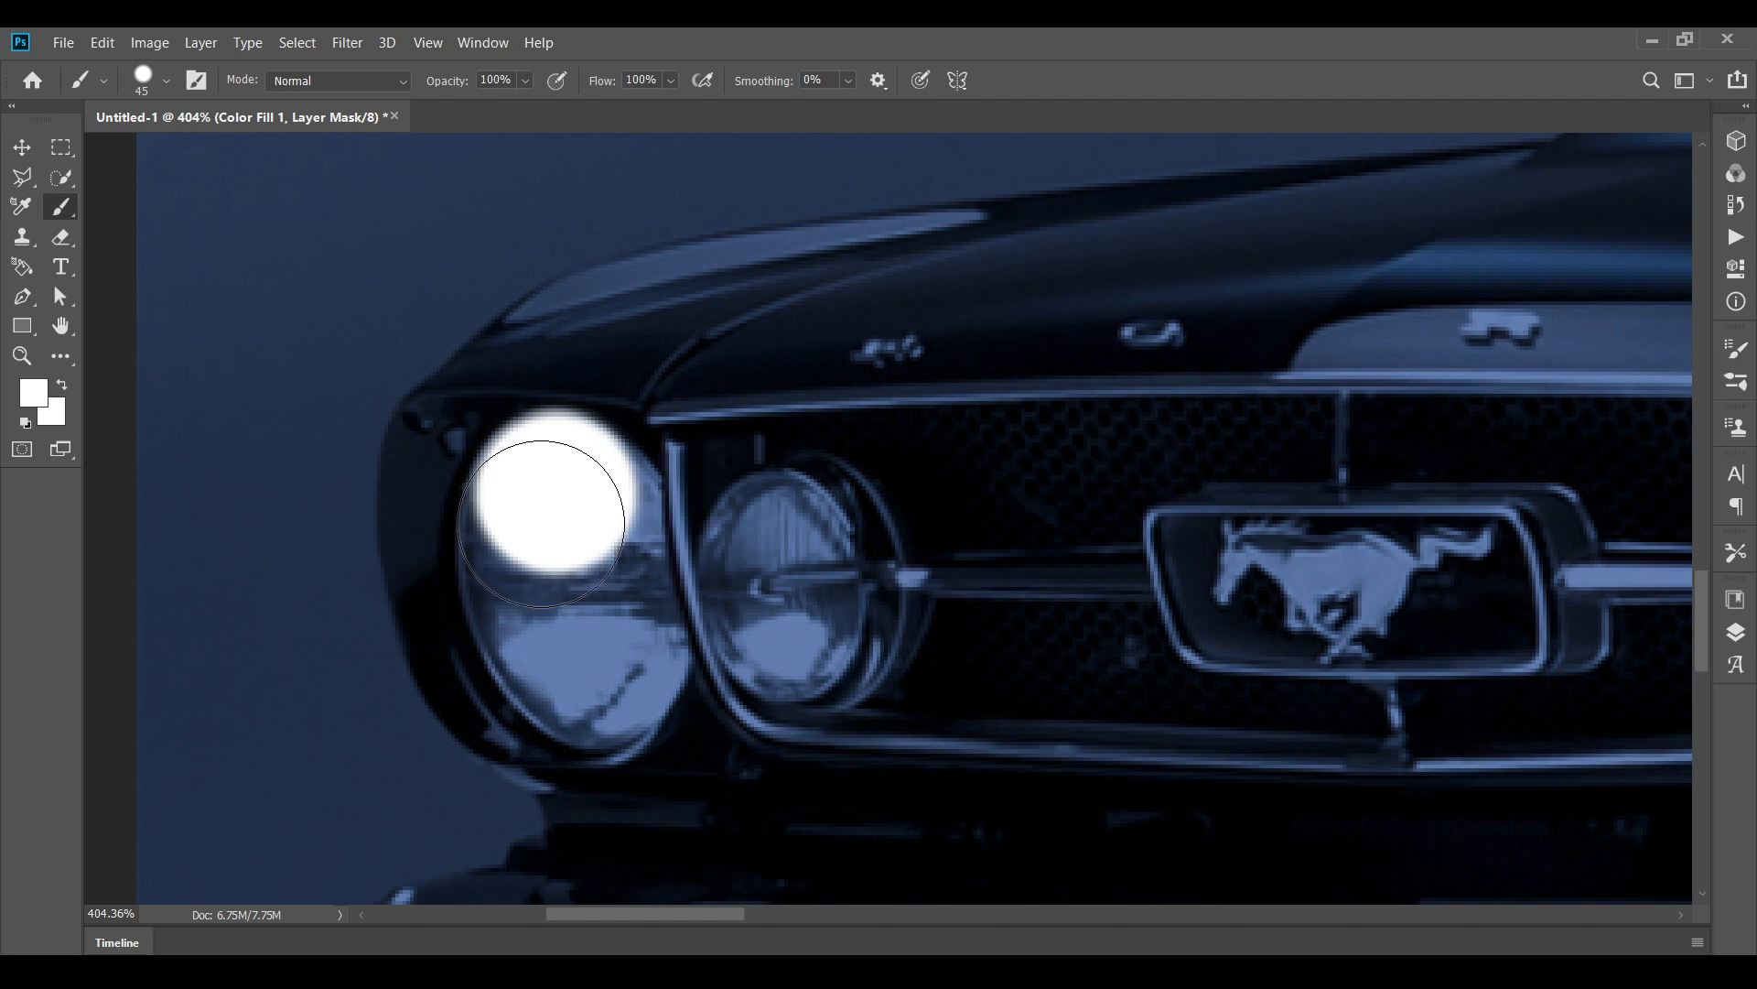
mouse_move(549, 490)
mouse_down()
mouse_move(552, 608)
mouse_move(585, 661)
mouse_move(603, 649)
mouse_move(573, 503)
mouse_move(581, 671)
mouse_up()
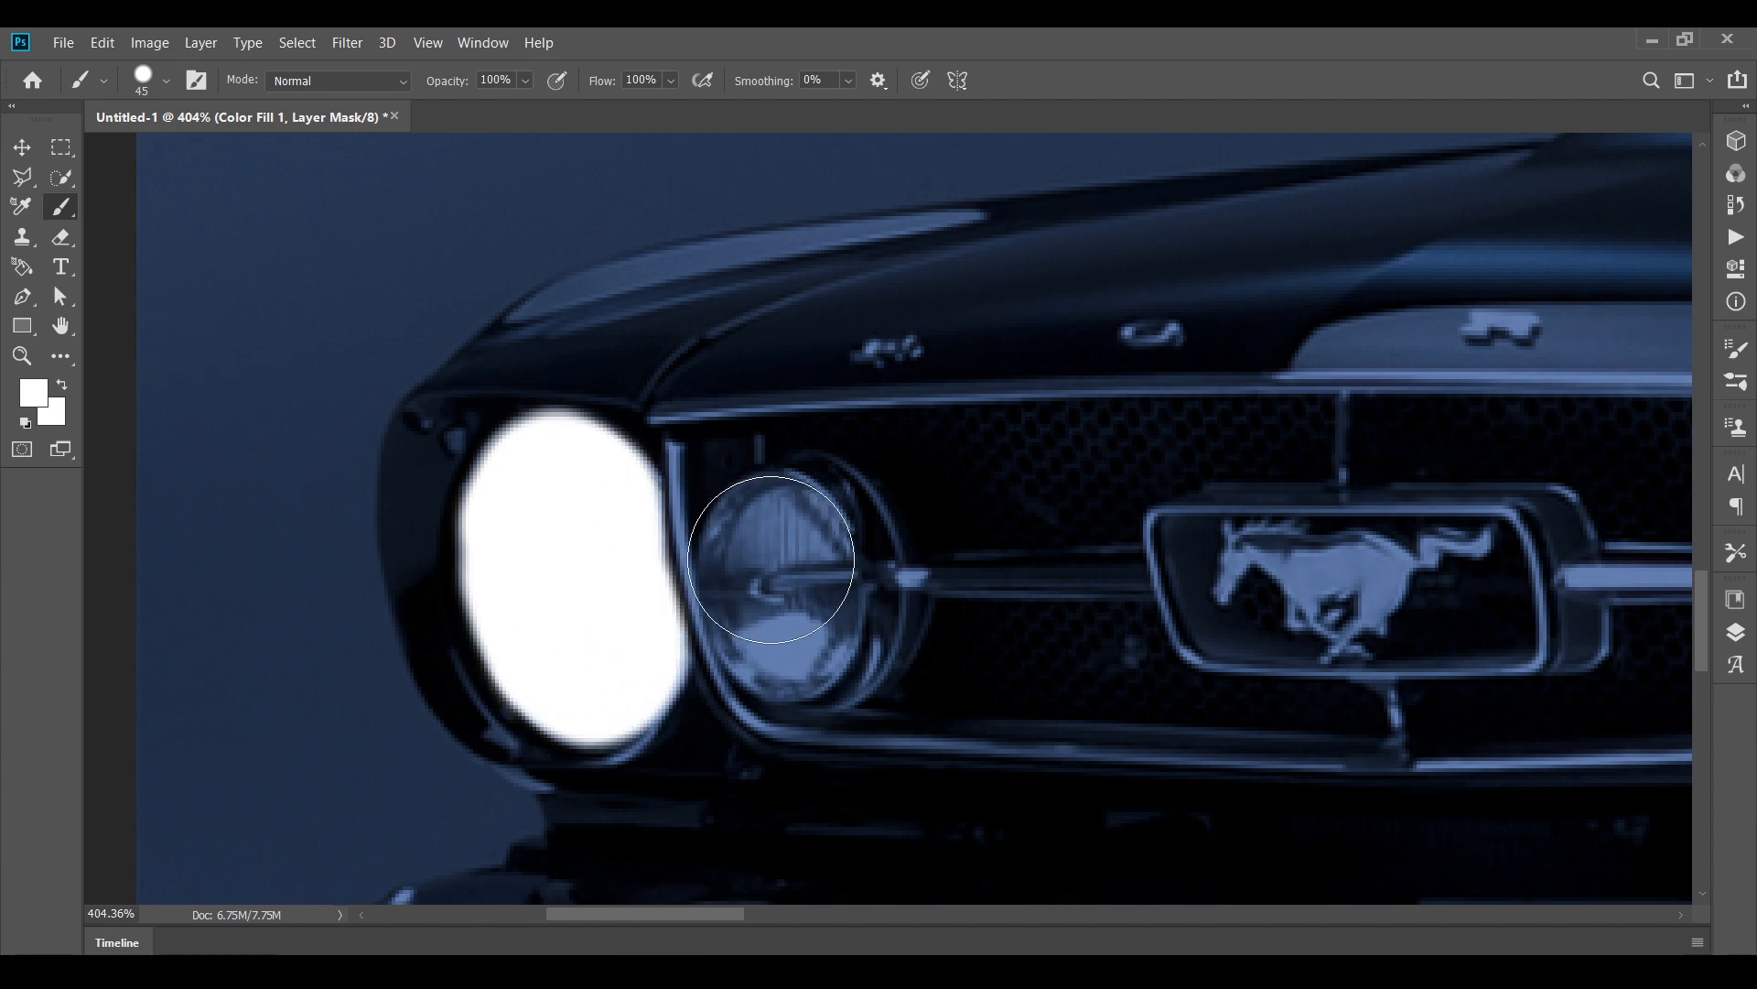
- Paint the small headlight beside the far large one white with a 35 px brush
key(bracketleft)
click(769, 548)
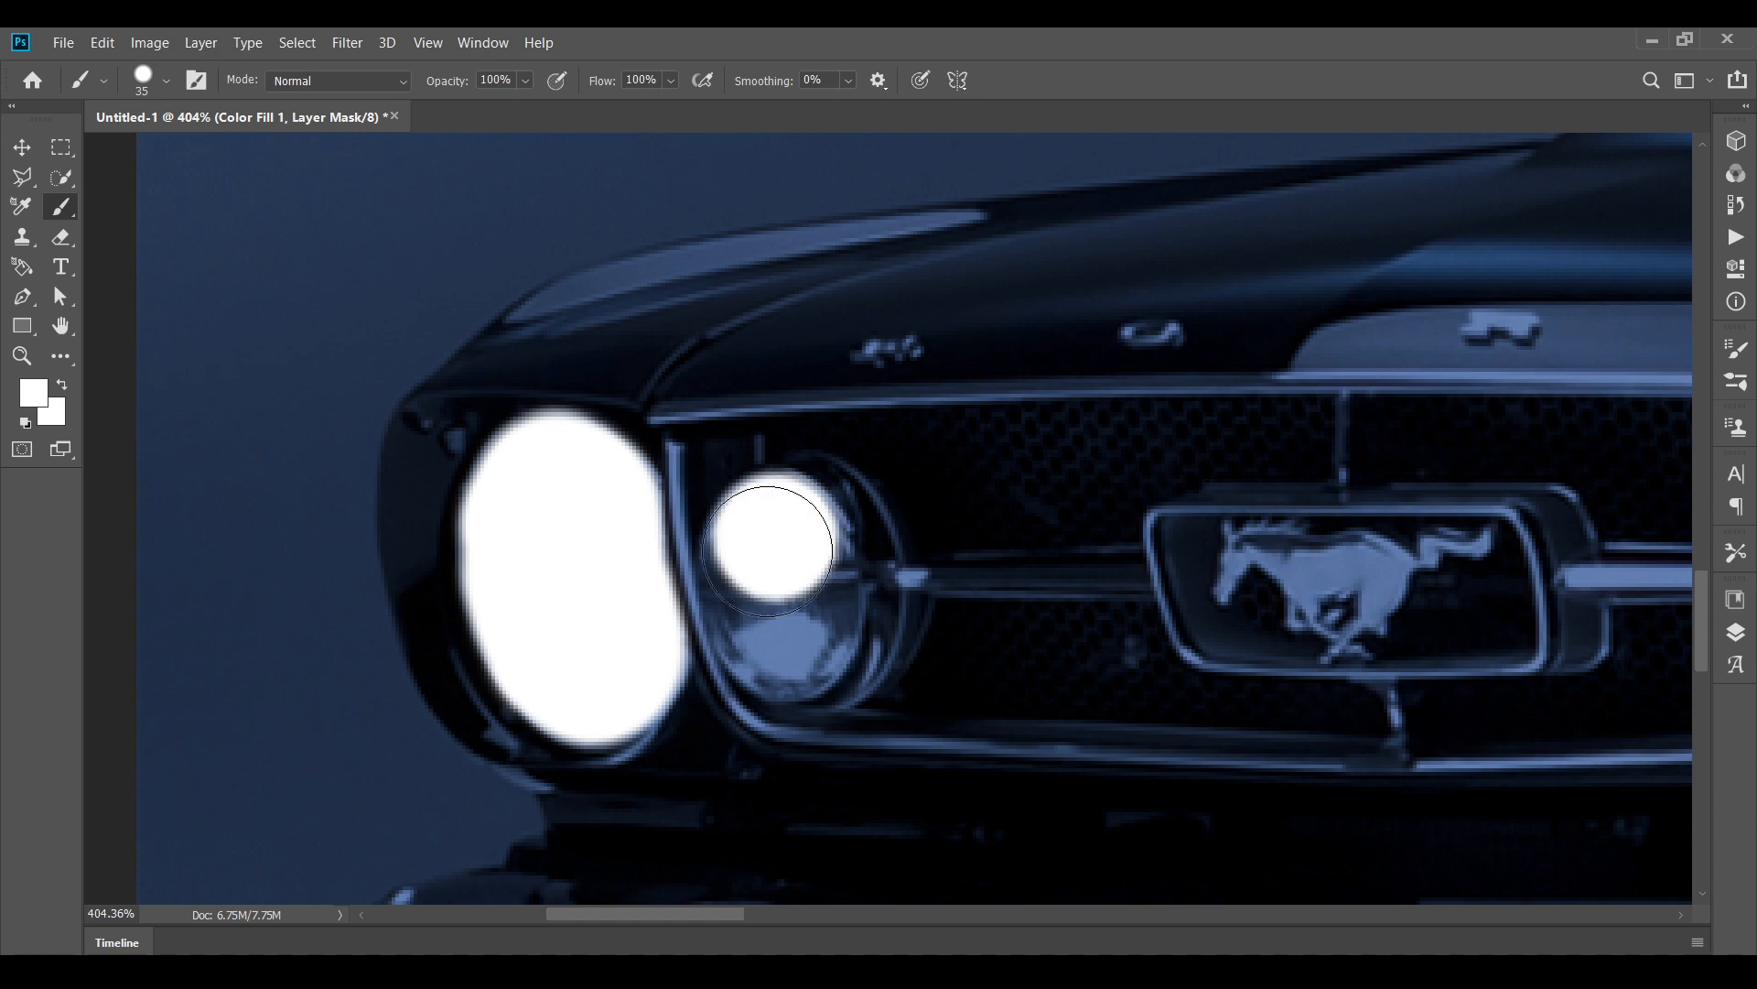
mouse_move(769, 549)
mouse_down()
mouse_move(773, 531)
mouse_move(778, 630)
mouse_move(785, 541)
mouse_move(764, 570)
mouse_move(796, 608)
mouse_up()
- Paint the remaining small headlight at the near end of the grille white with the 35 px brush
scroll(1107, 604, down, 2)
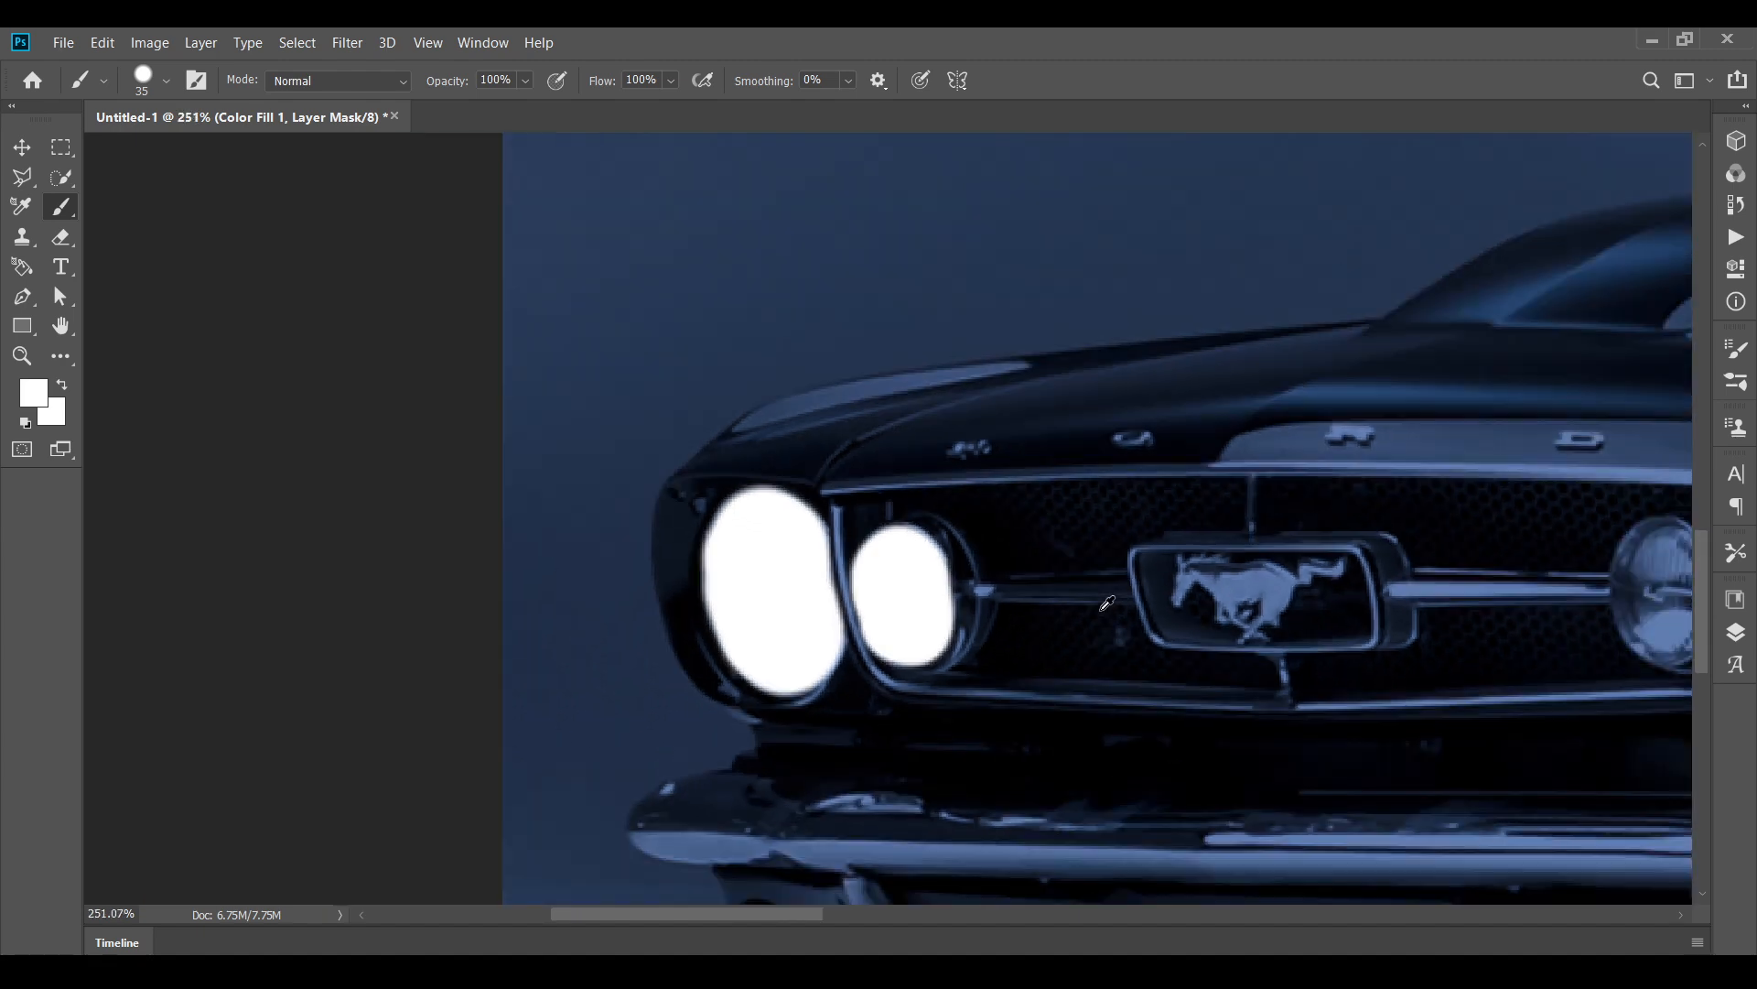
scroll(1108, 604, down, 1)
drag(1564, 595, 957, 606)
scroll(954, 607, up, 5)
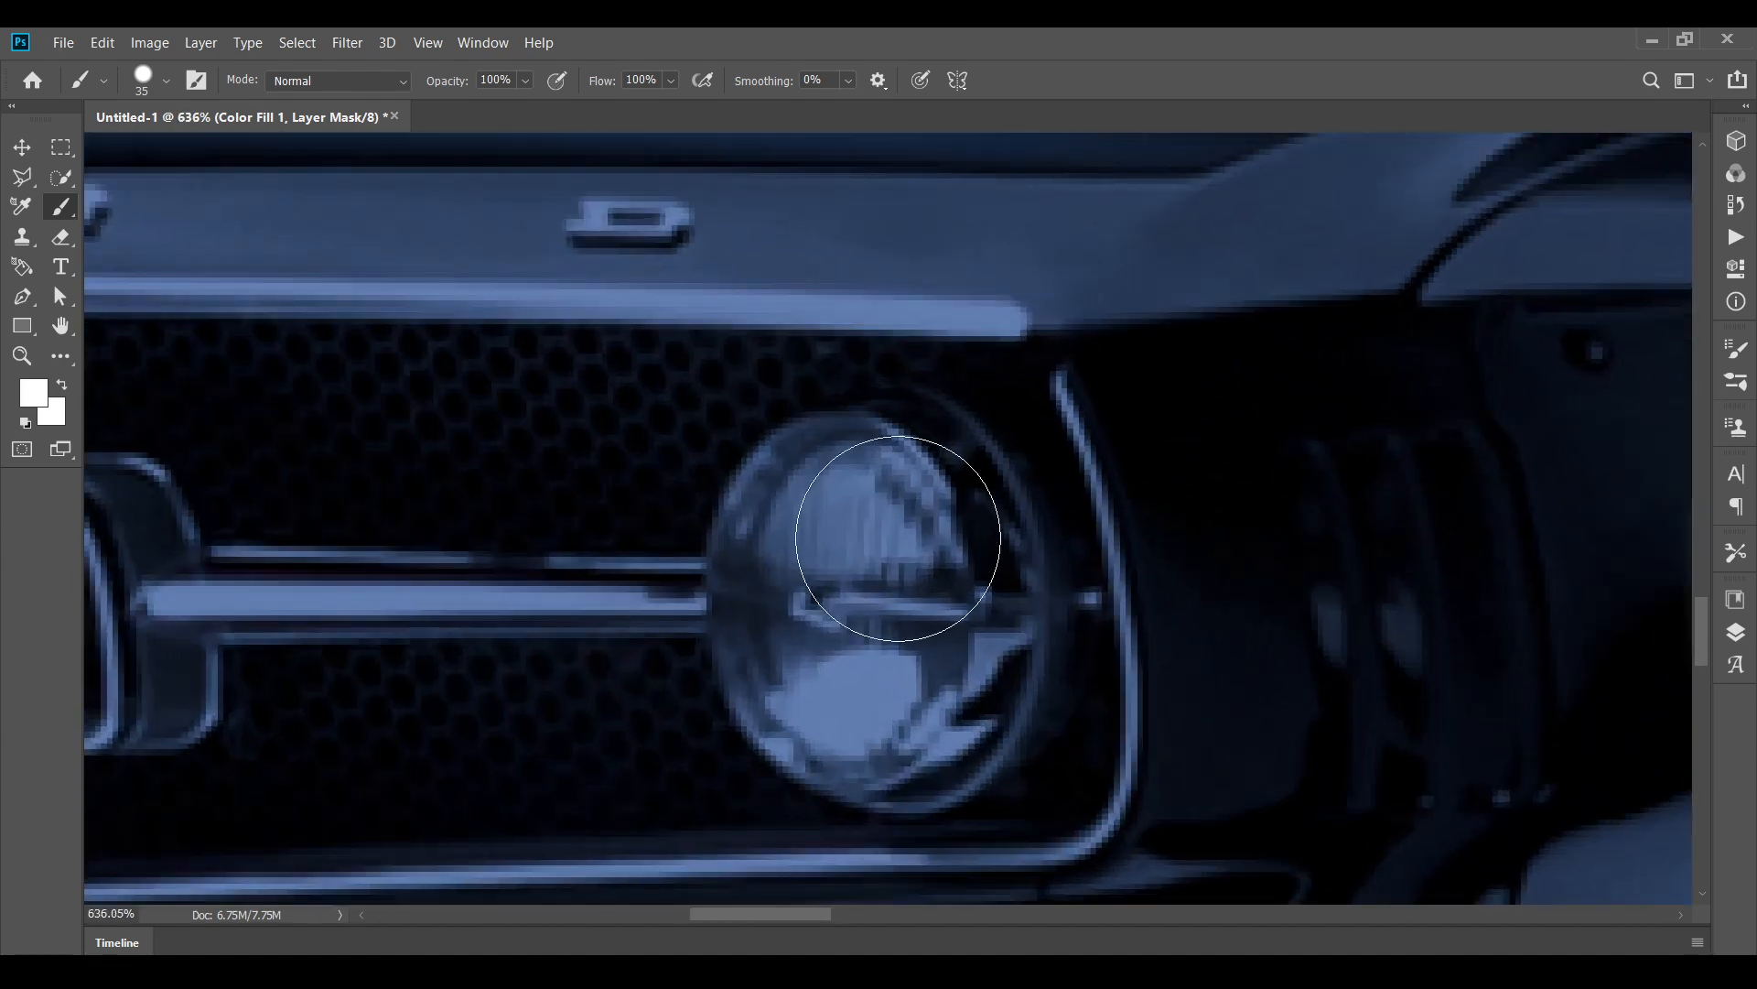
mouse_move(839, 510)
mouse_down()
mouse_move(869, 646)
mouse_move(844, 688)
mouse_move(806, 621)
mouse_move(810, 518)
mouse_up()
- Draw a rectangle shape of about 1008 by 294 px across the headlights and move it to about X -280, Y 675 px
scroll(855, 510, down, 10)
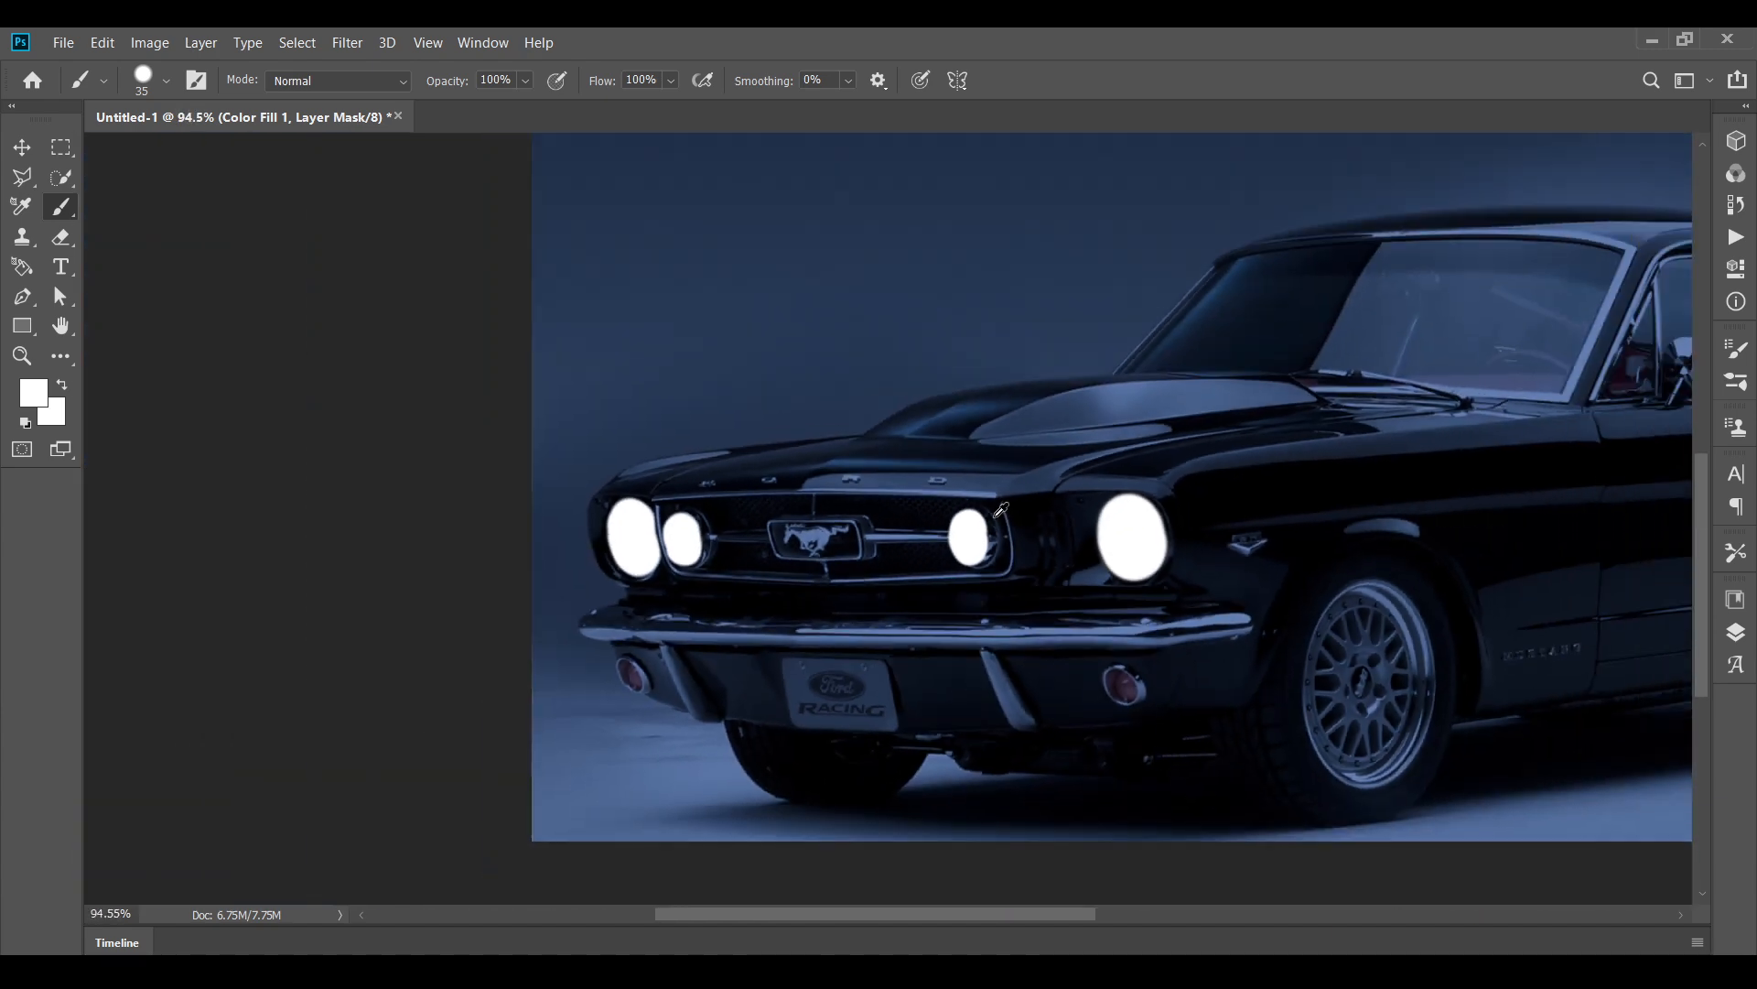
scroll(995, 517, up, 2)
drag(968, 528, 668, 554)
scroll(709, 555, down, 3)
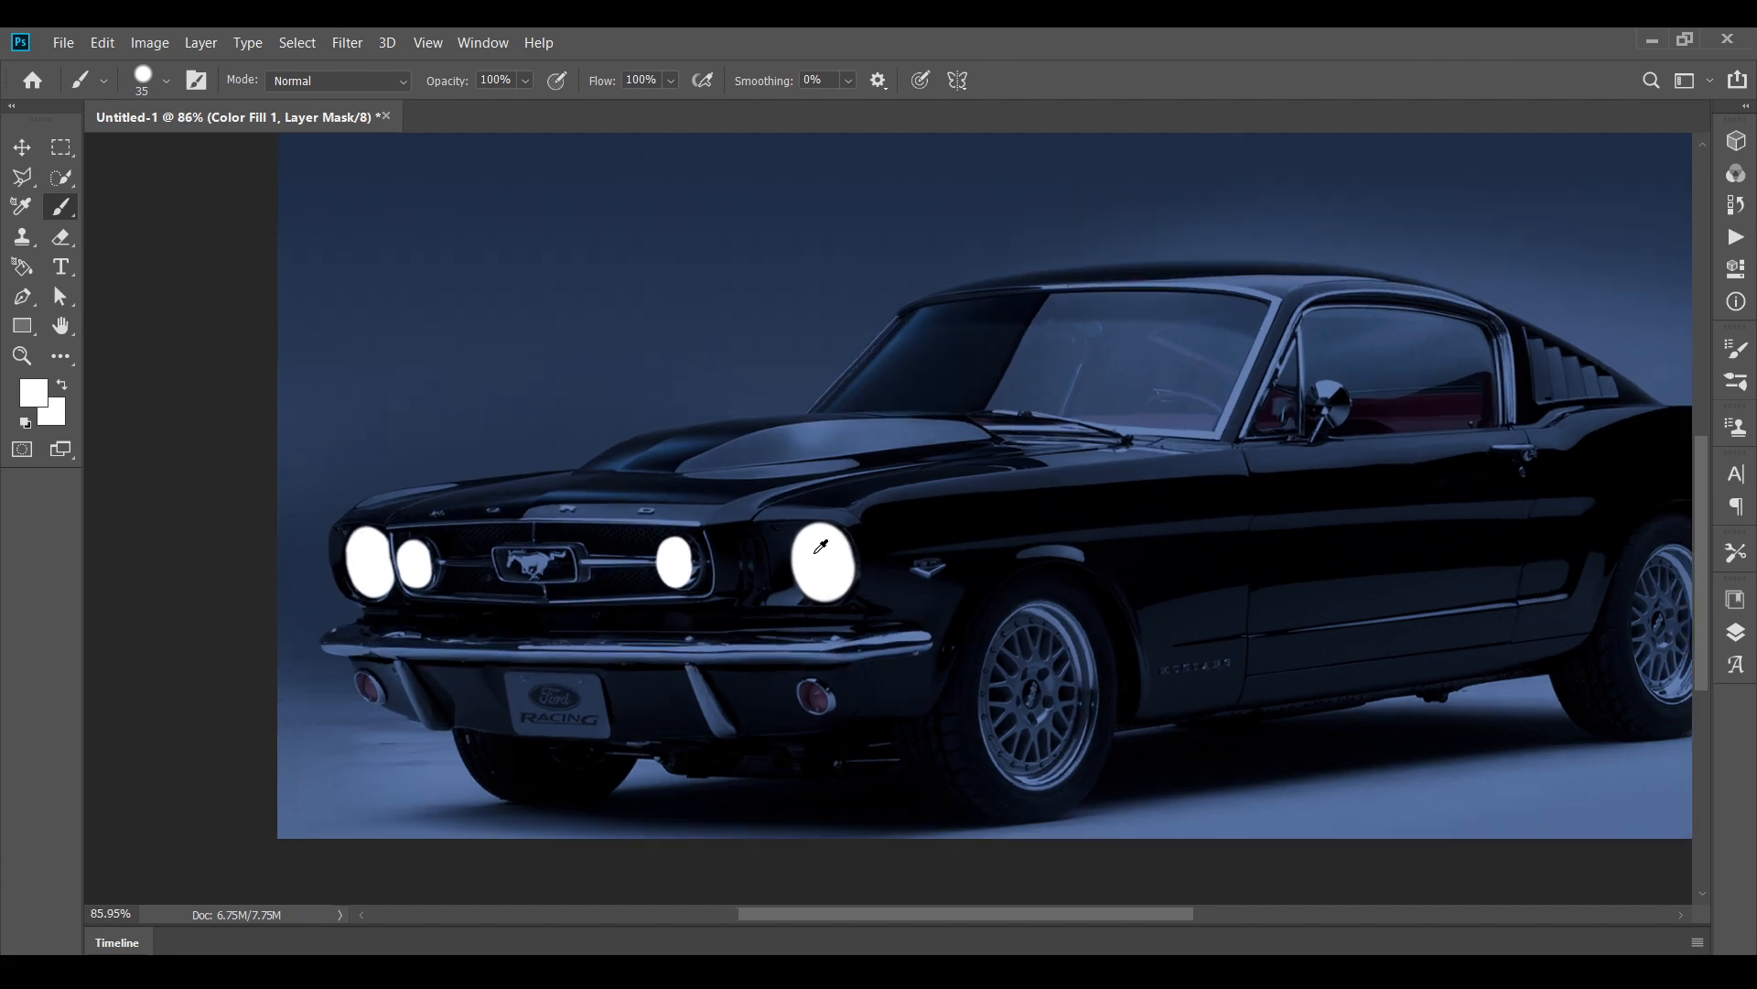
scroll(817, 549, up, 1)
drag(817, 549, 671, 588)
click(28, 156)
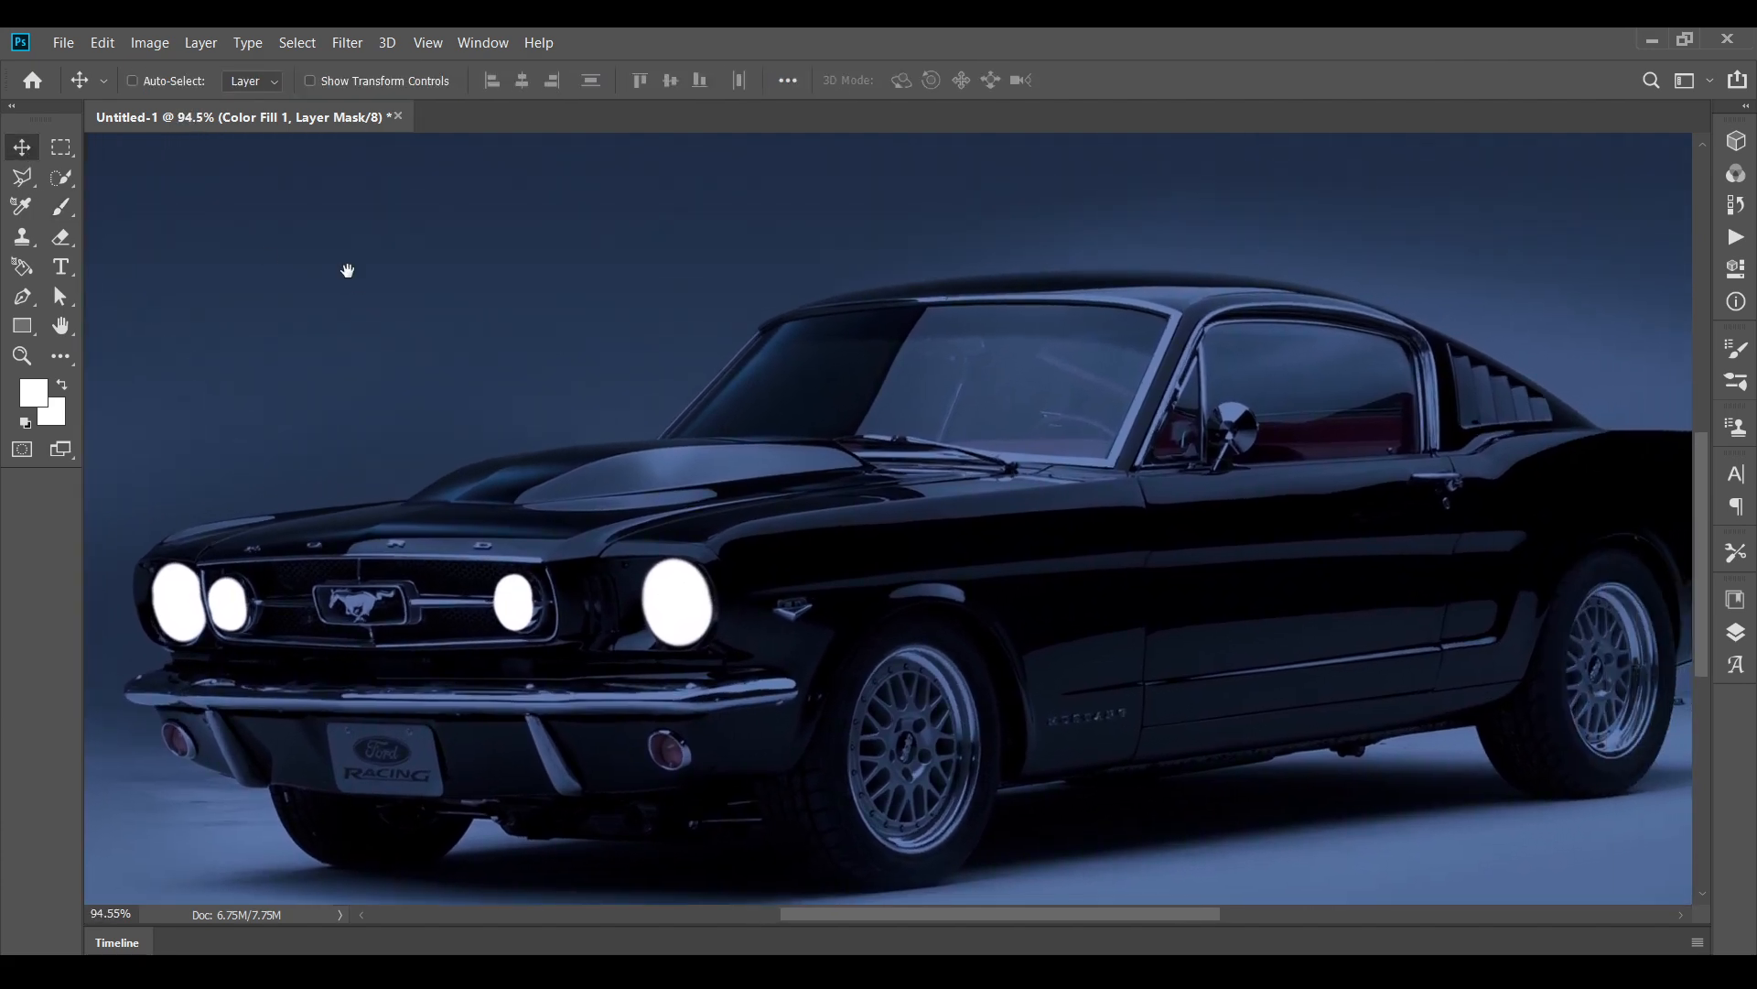
drag(348, 271, 506, 313)
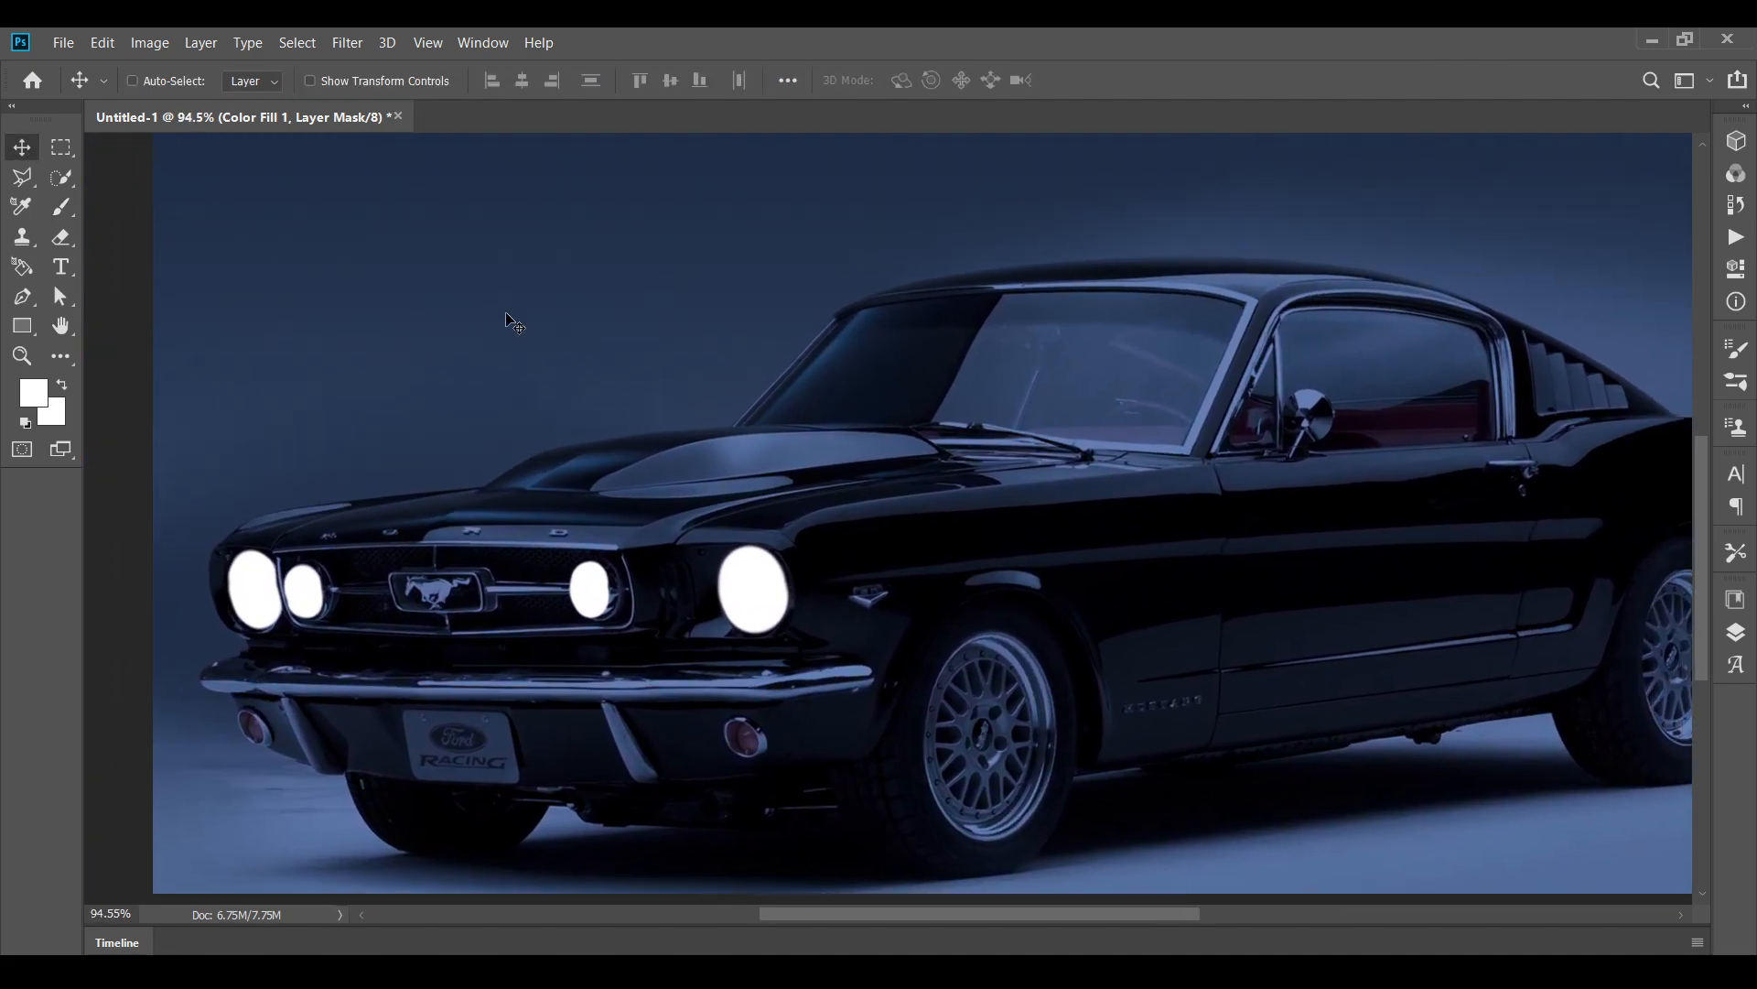
click(27, 334)
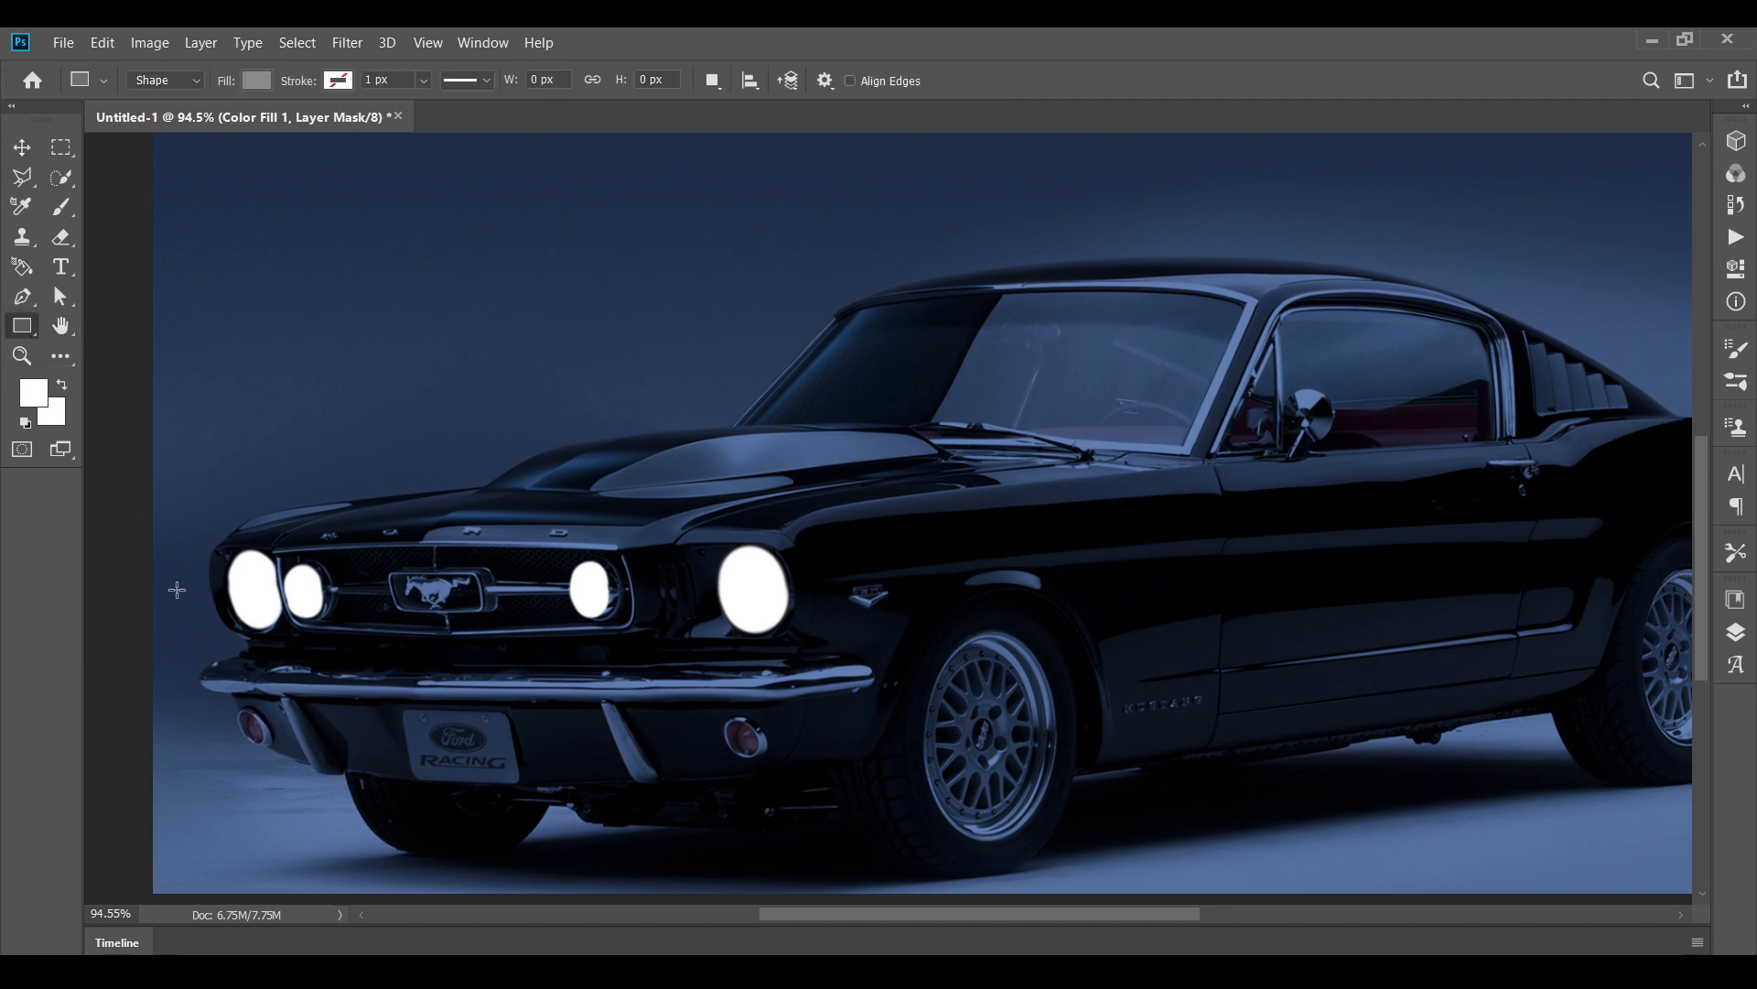
drag(156, 547, 592, 673)
click(22, 147)
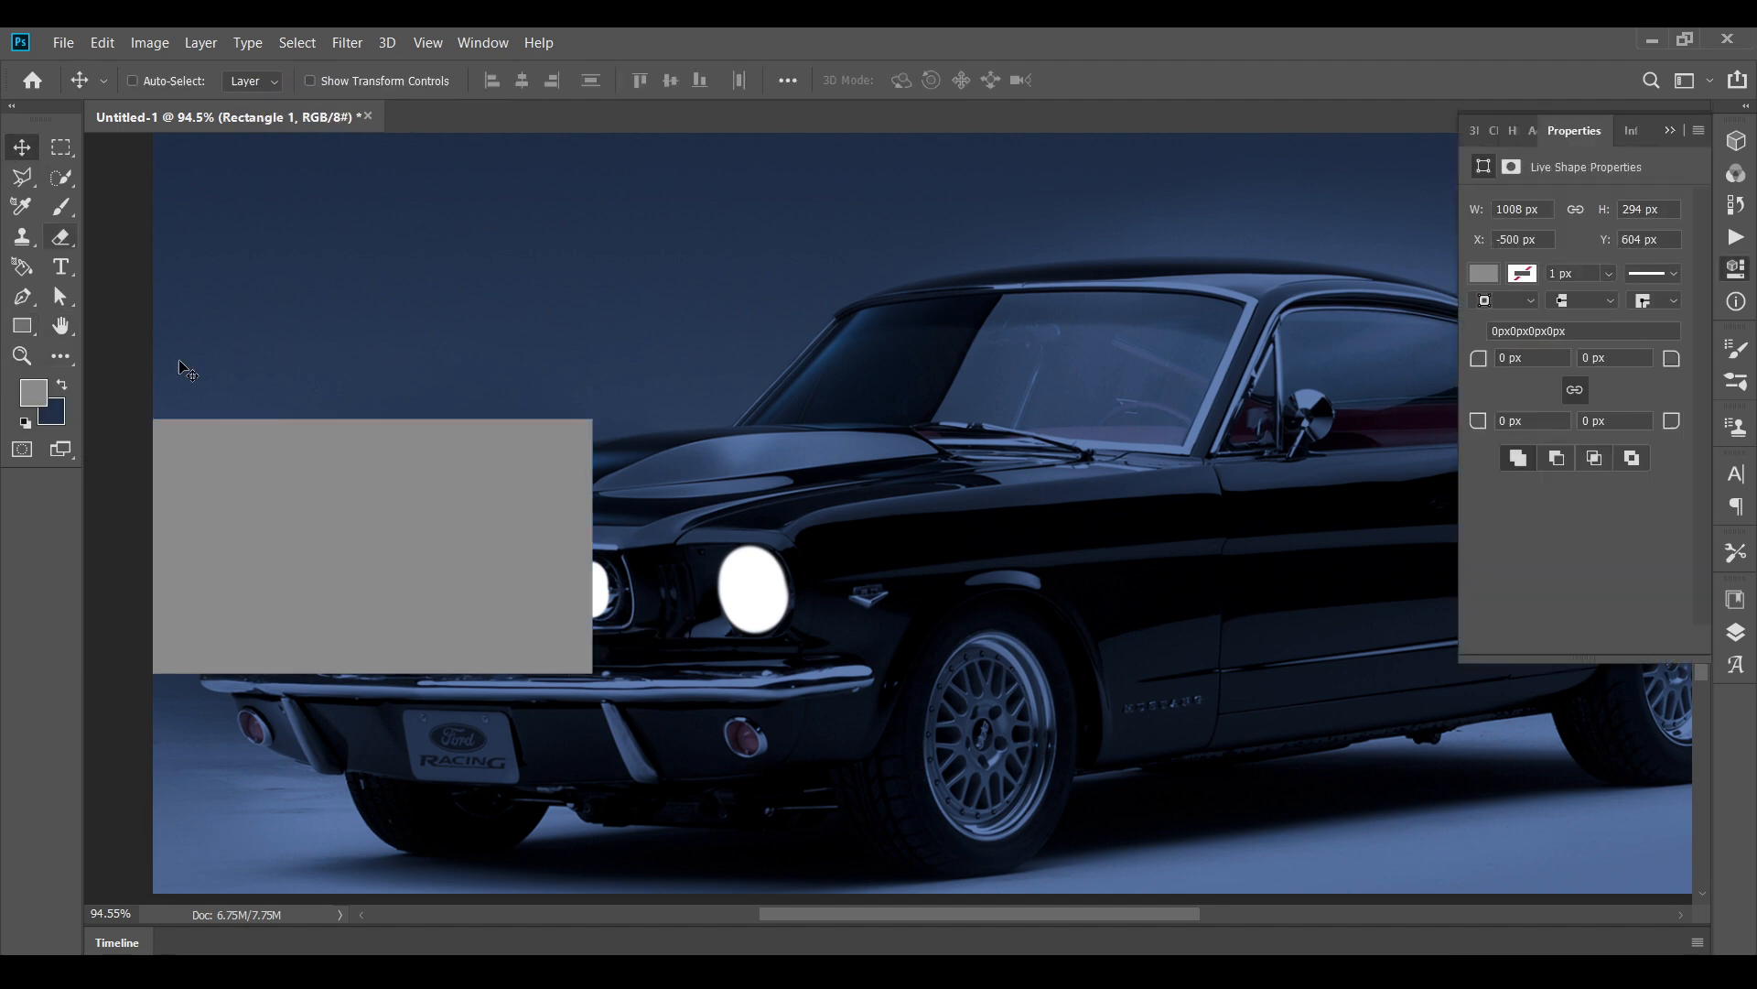
drag(334, 522, 515, 584)
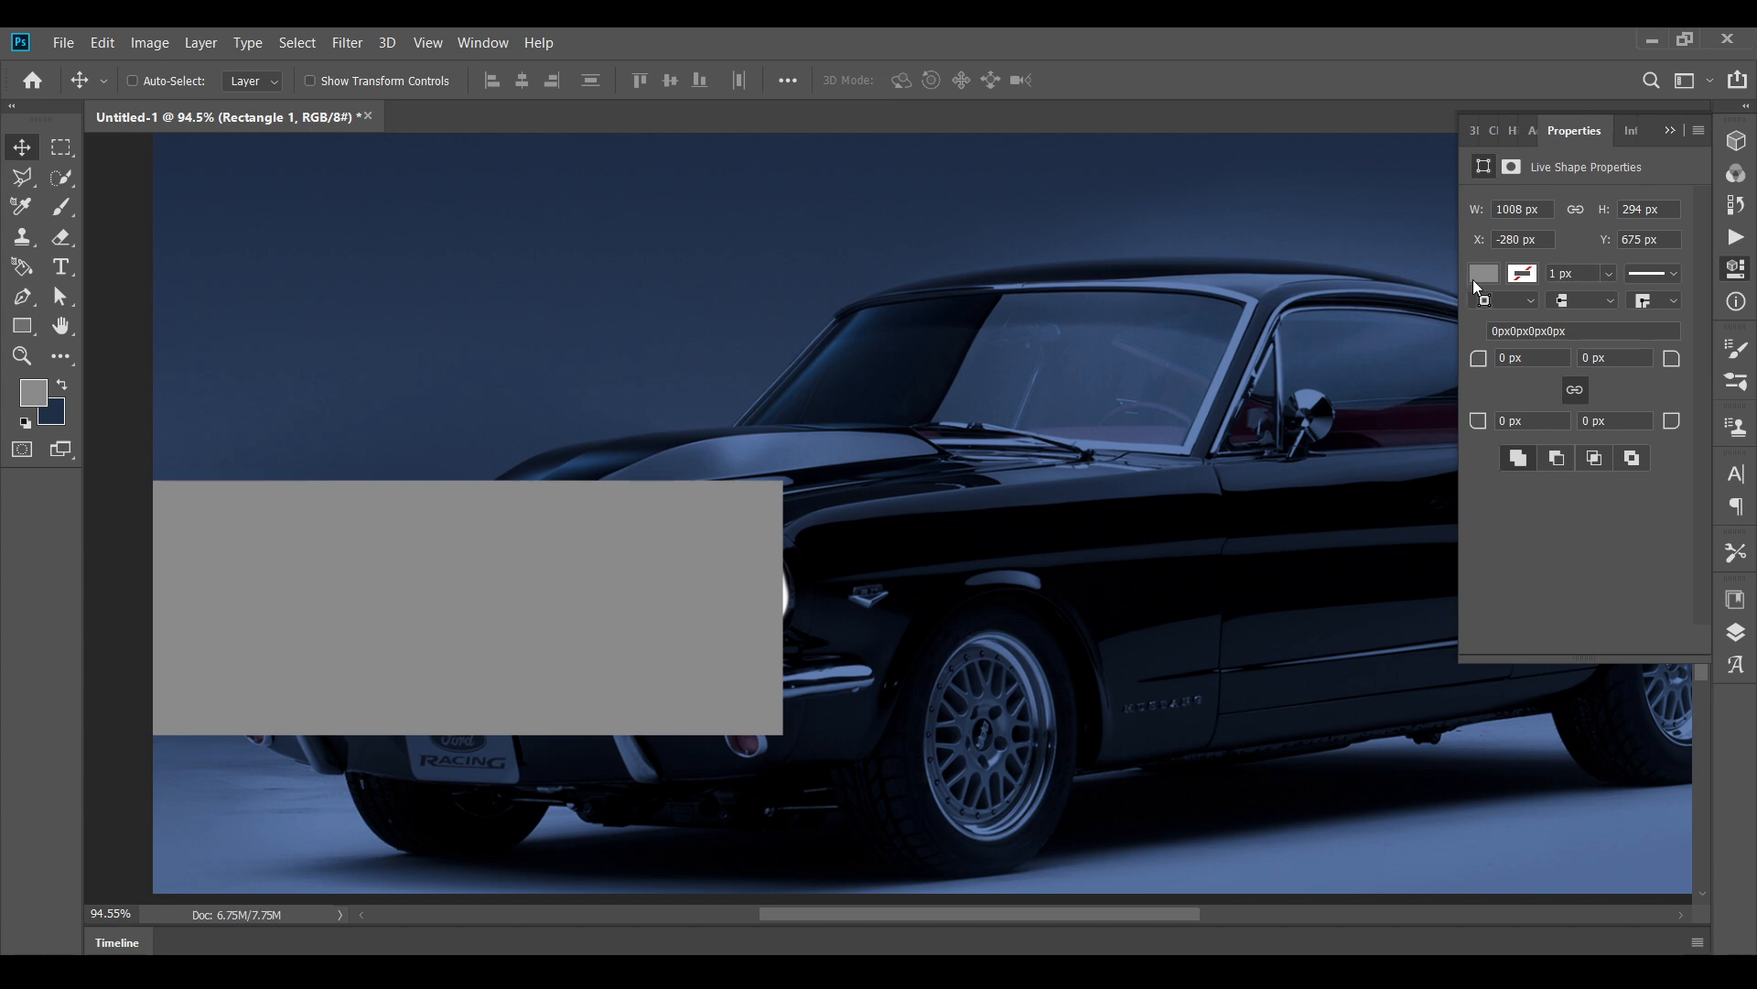
- Set the rectangle's fill colour to white
click(1475, 277)
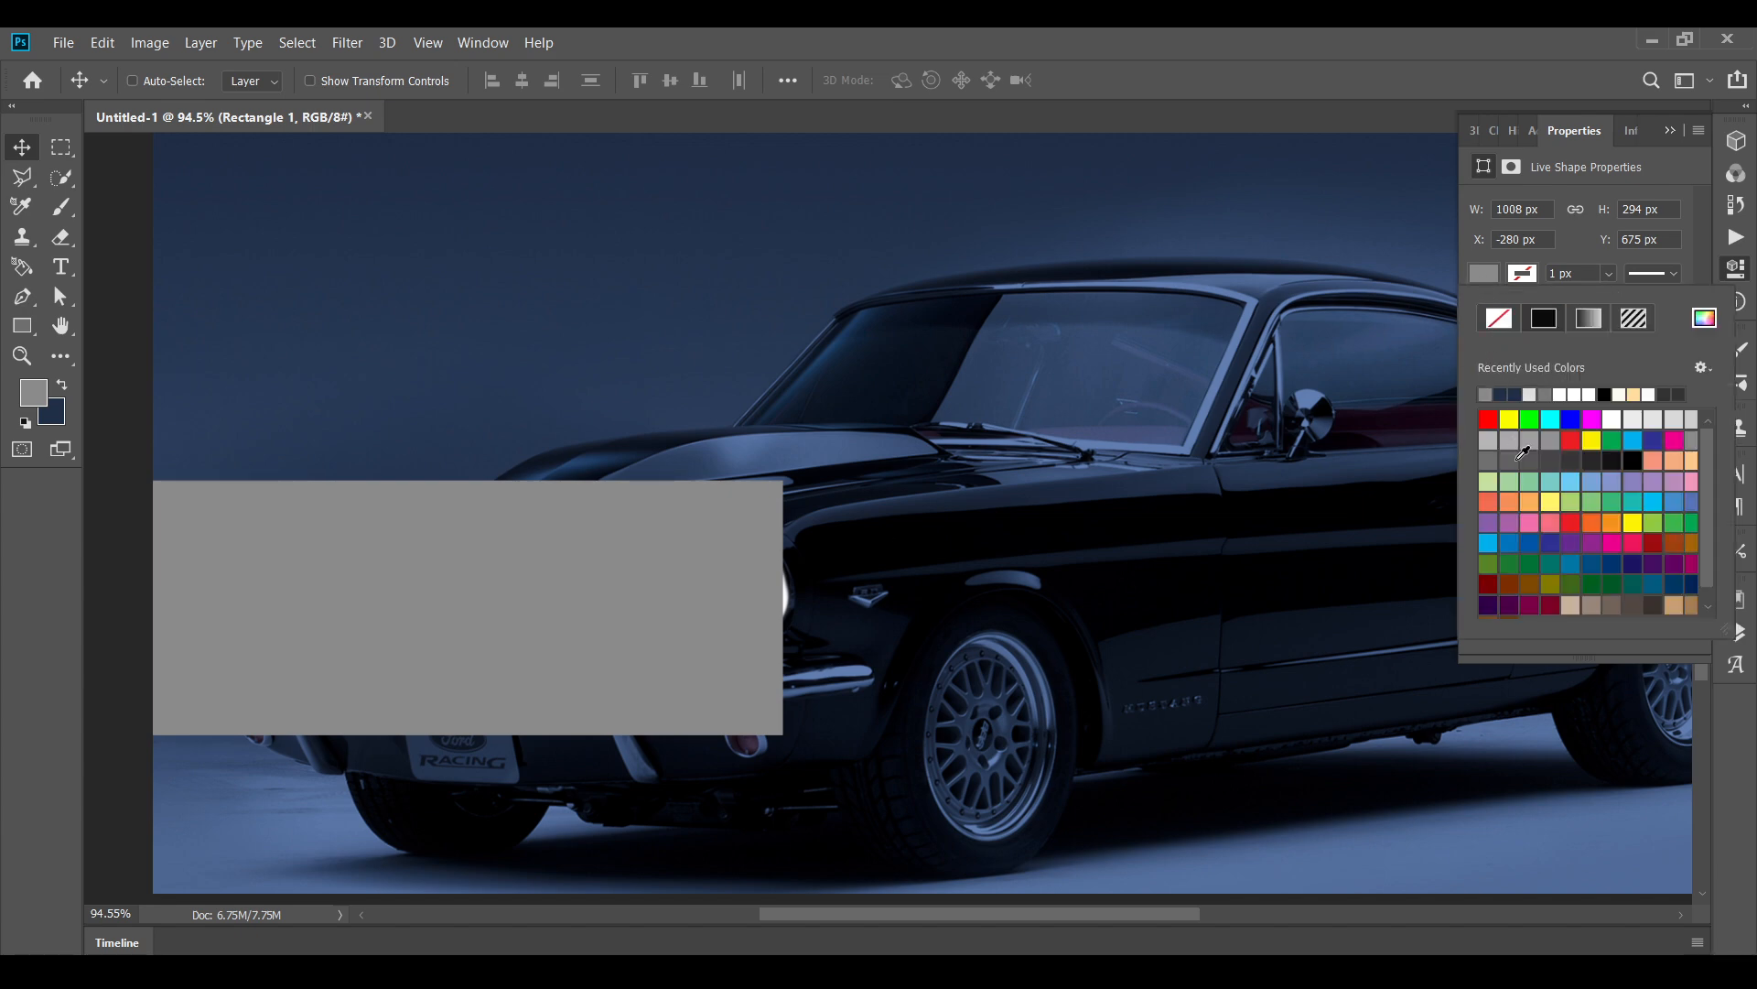
click(1498, 318)
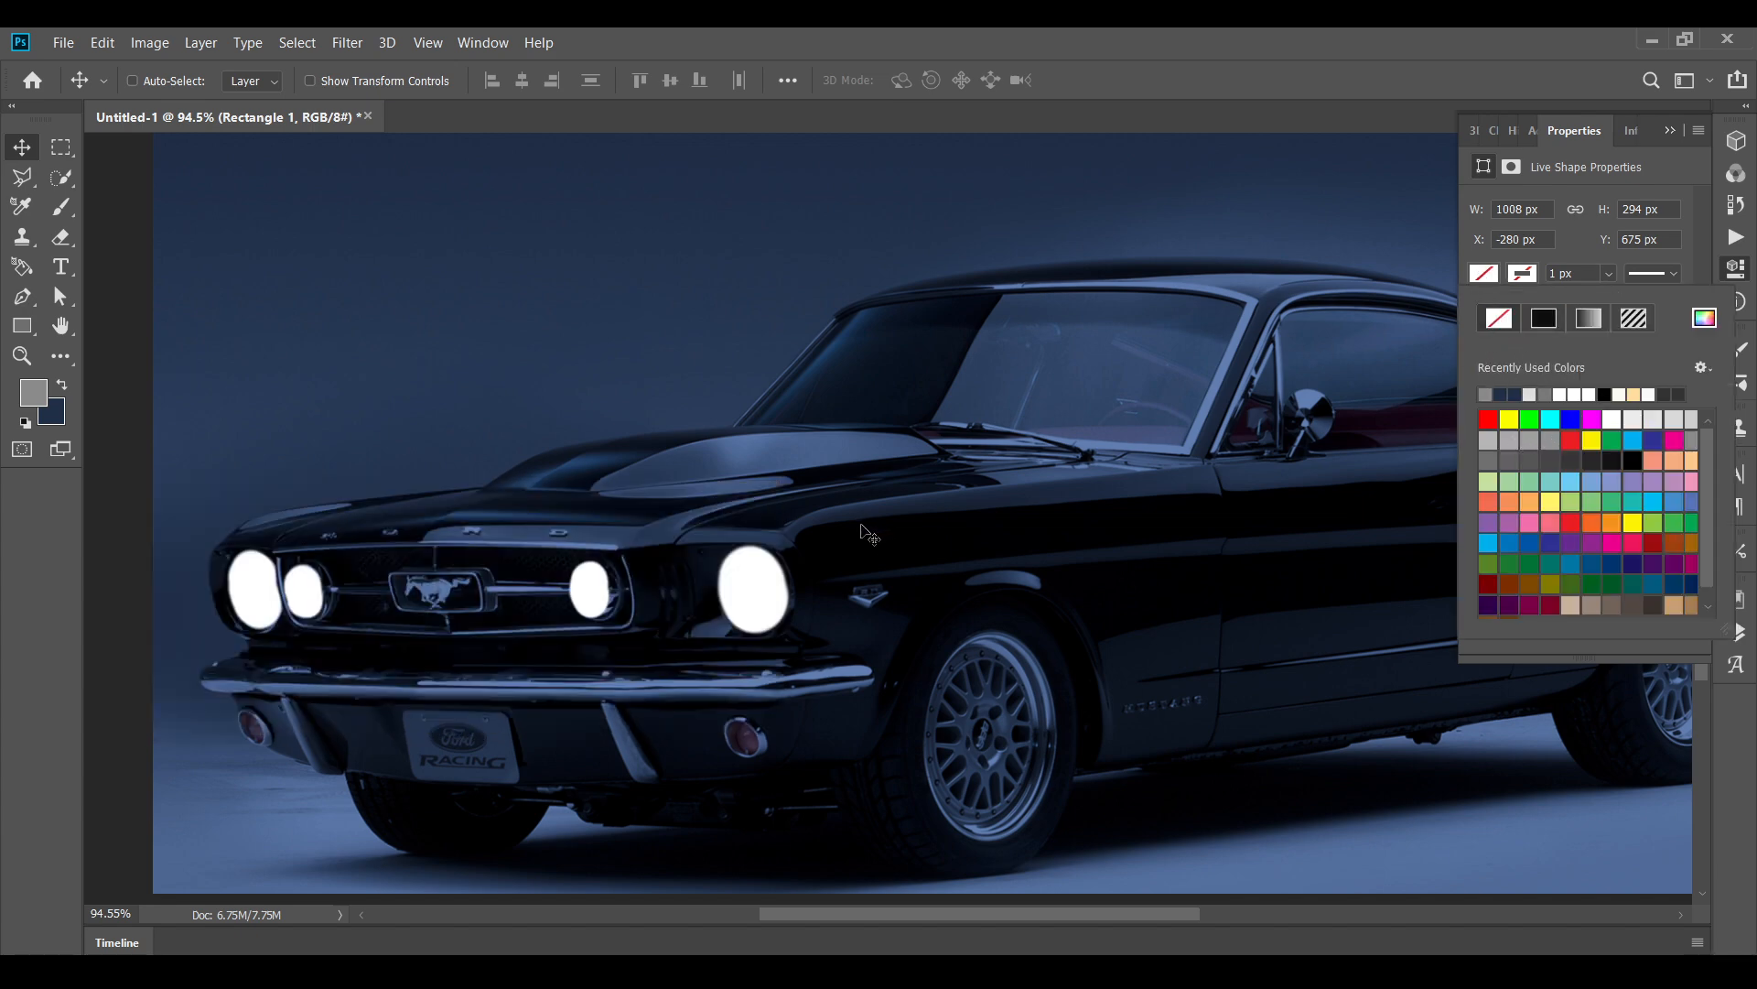
click(1481, 277)
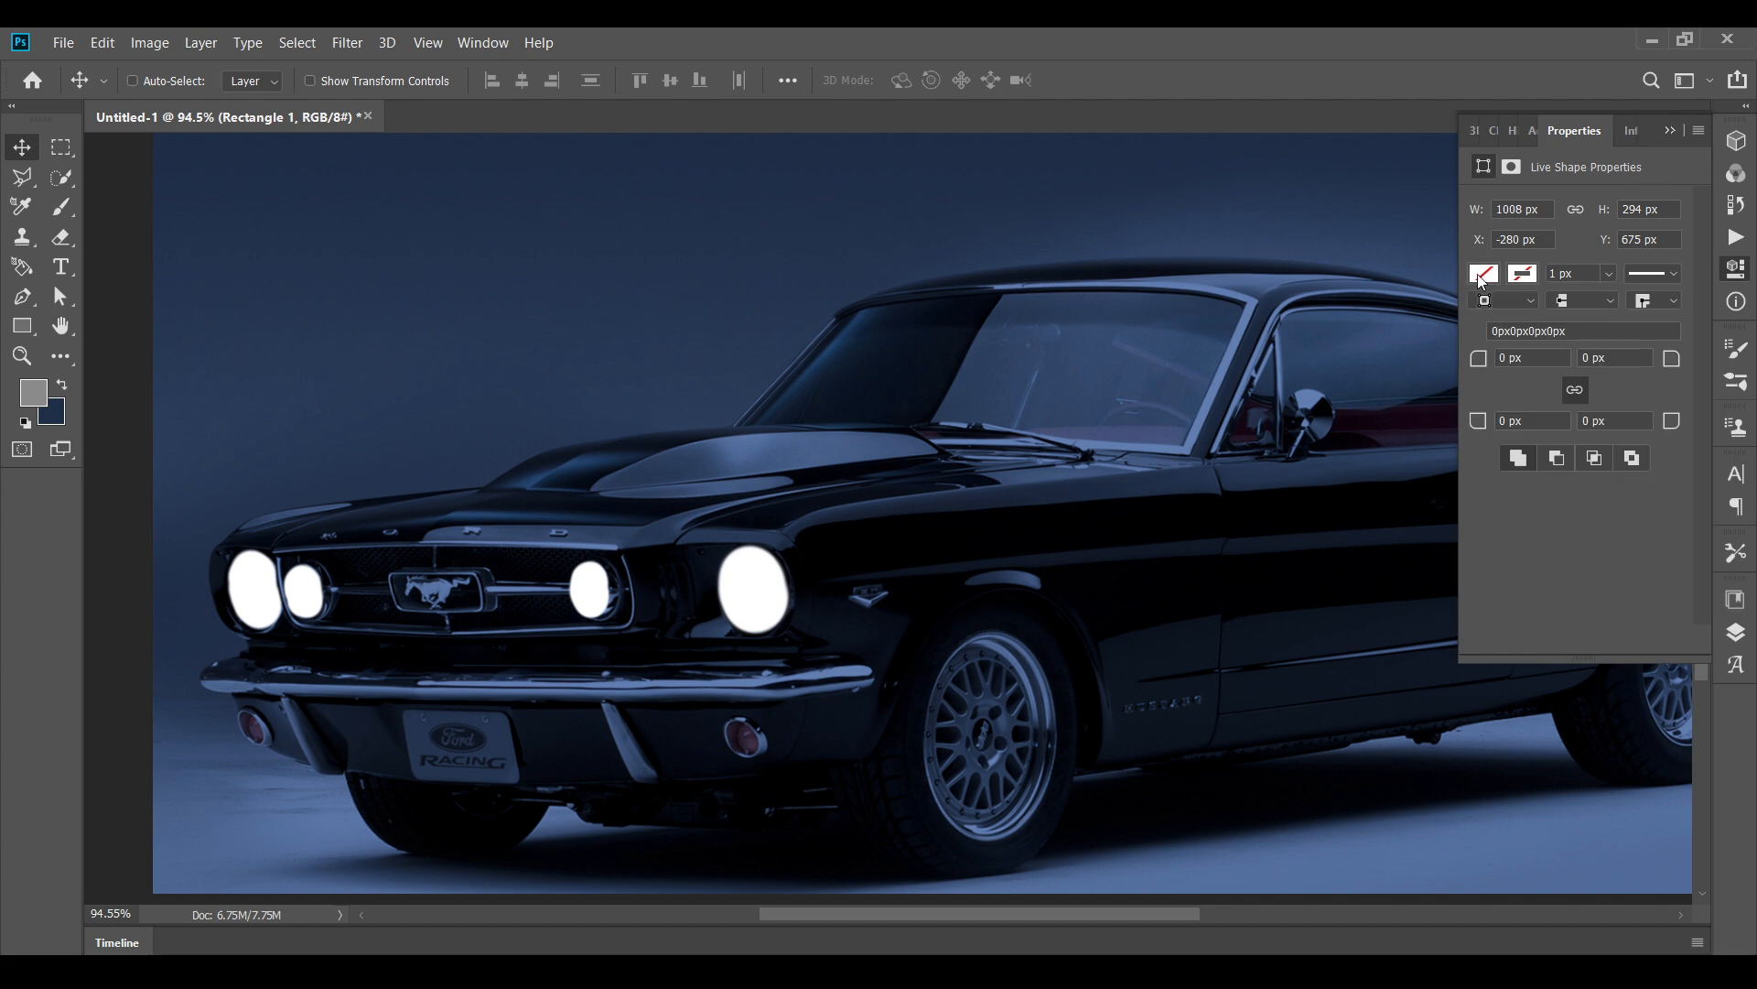
click(1482, 278)
click(1482, 278)
click(1480, 280)
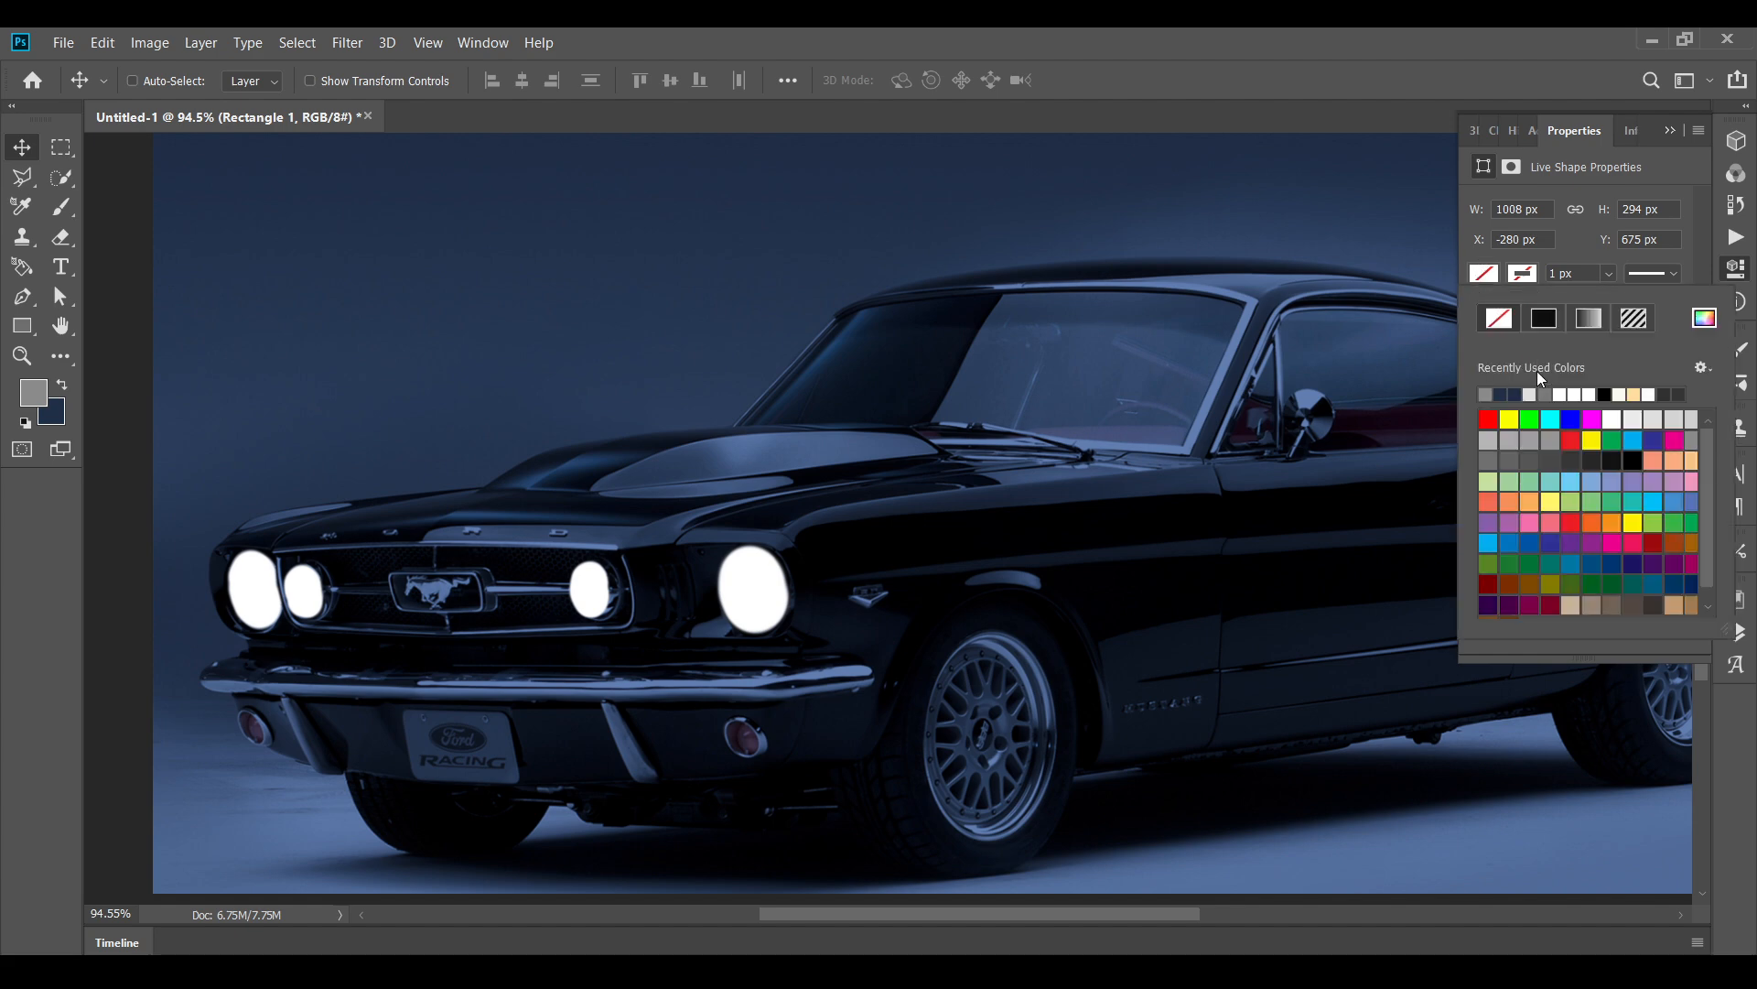
click(1565, 391)
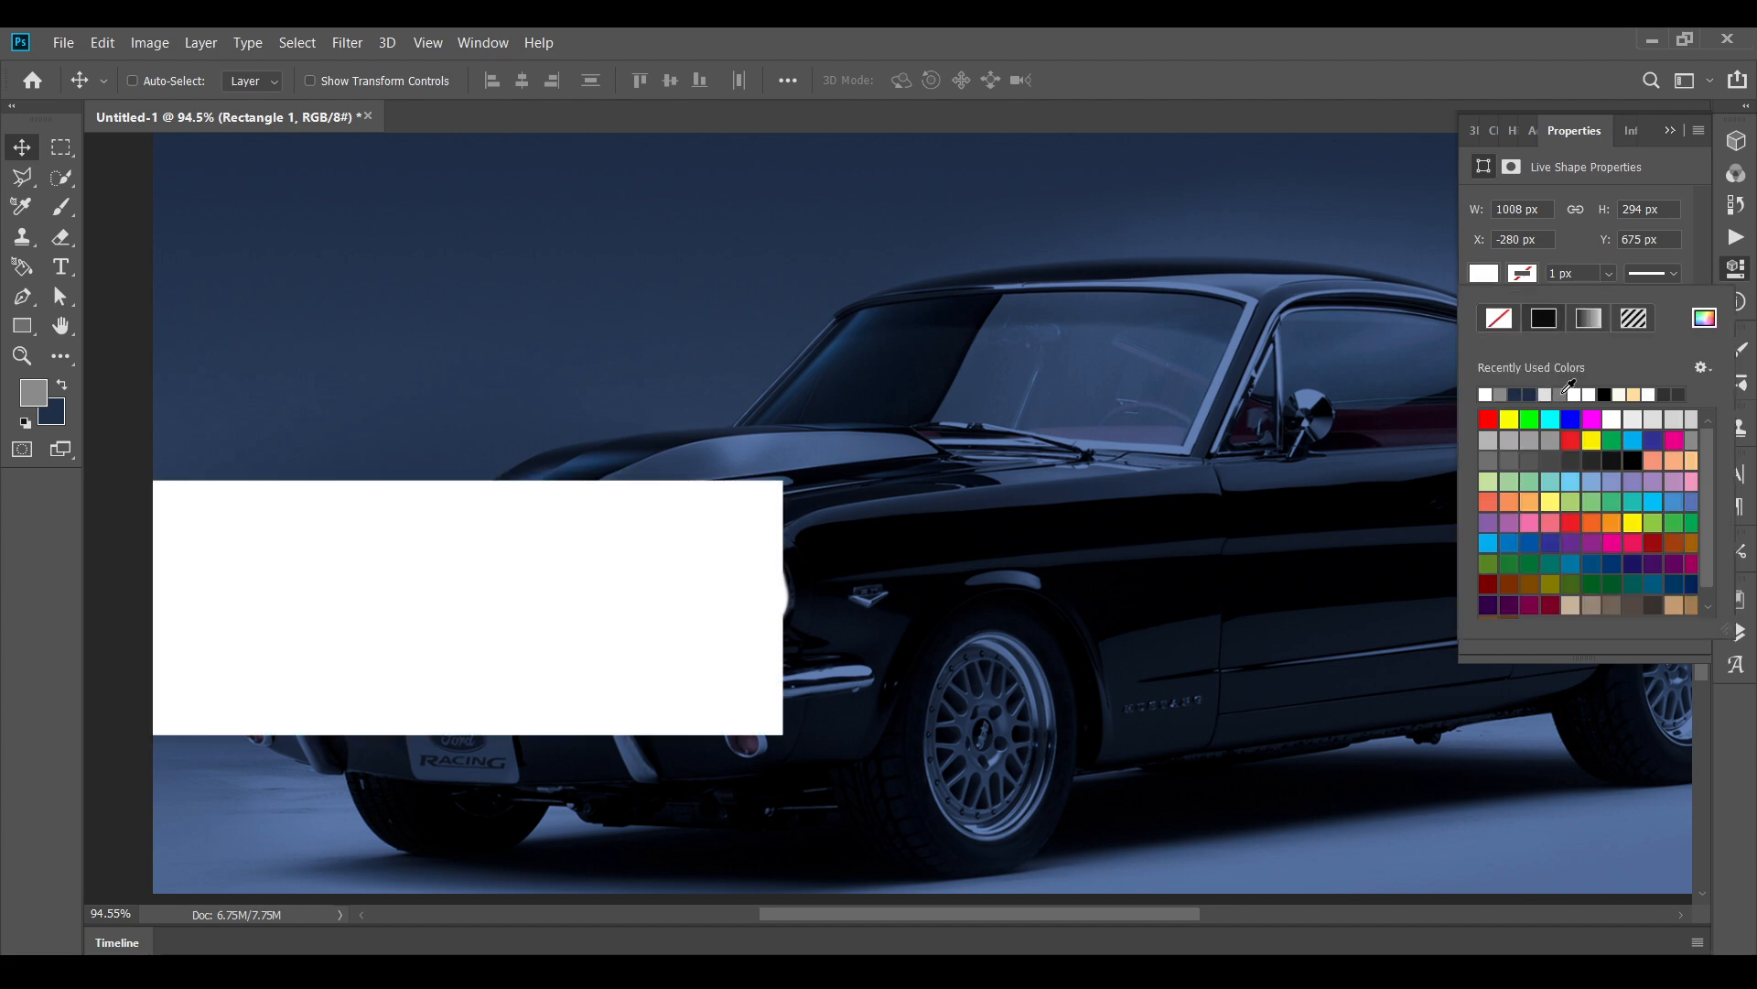
click(1549, 392)
click(1586, 392)
- Set the foreground colour to near-white fffdfd and collapse the shape properties
click(36, 405)
click(522, 275)
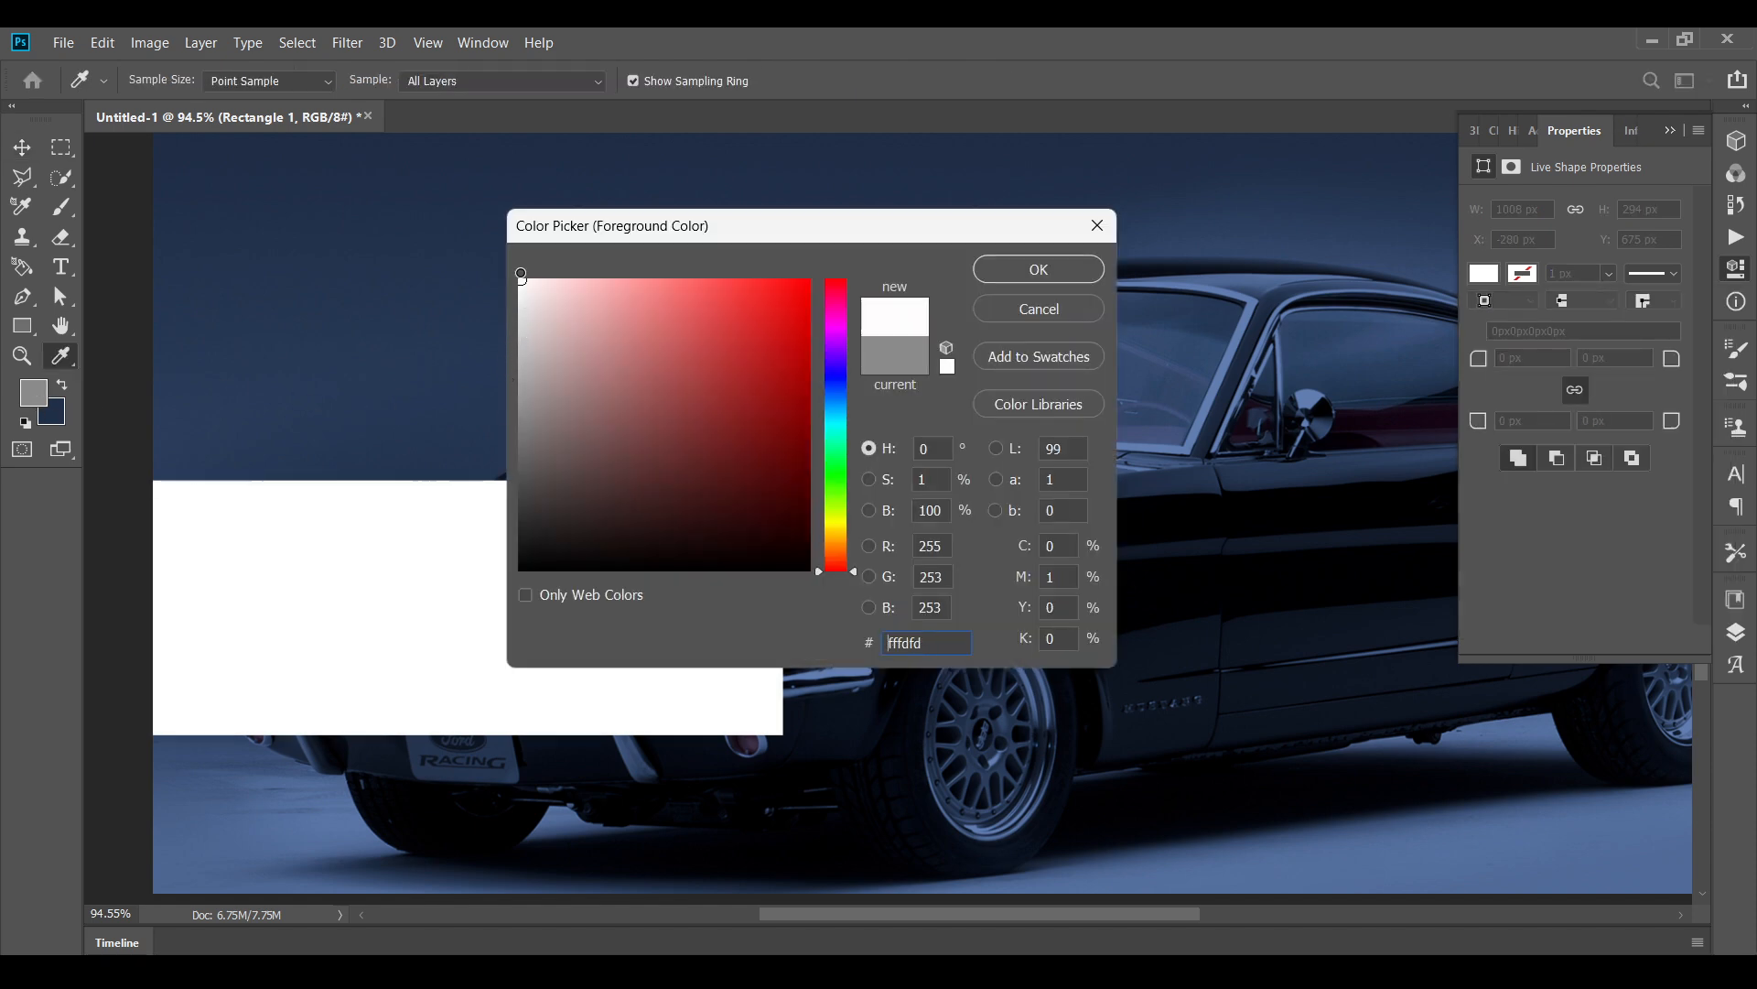
click(1022, 269)
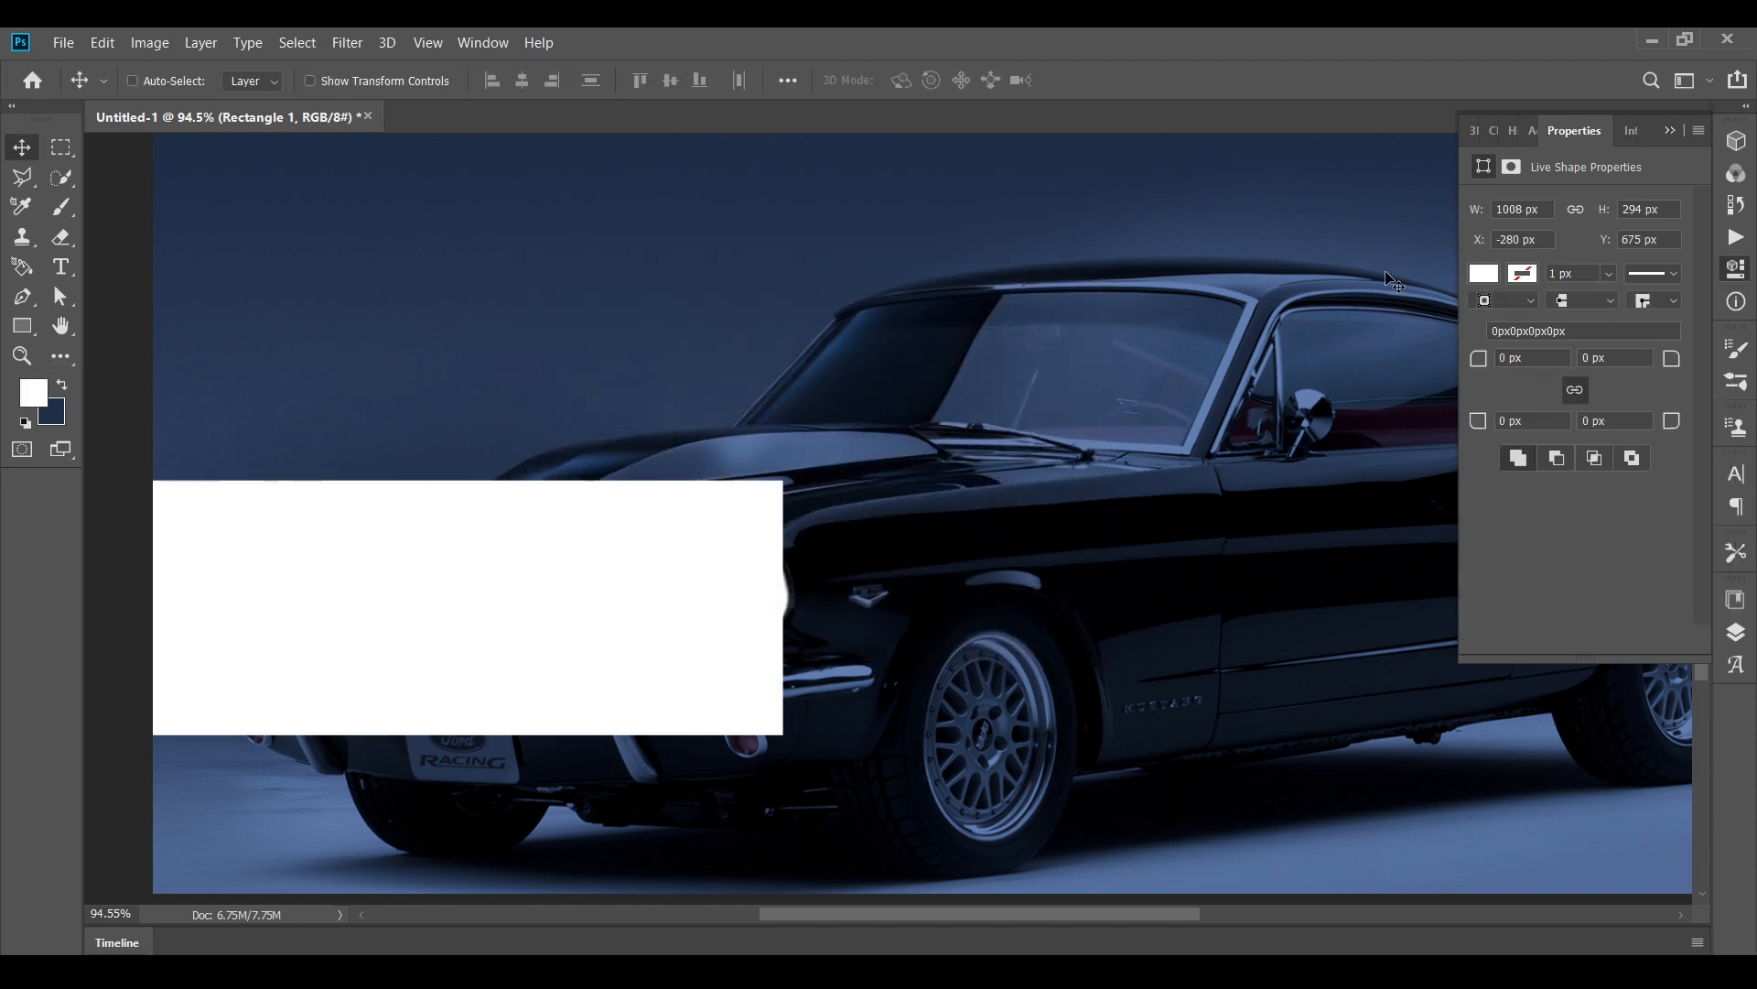
click(1667, 131)
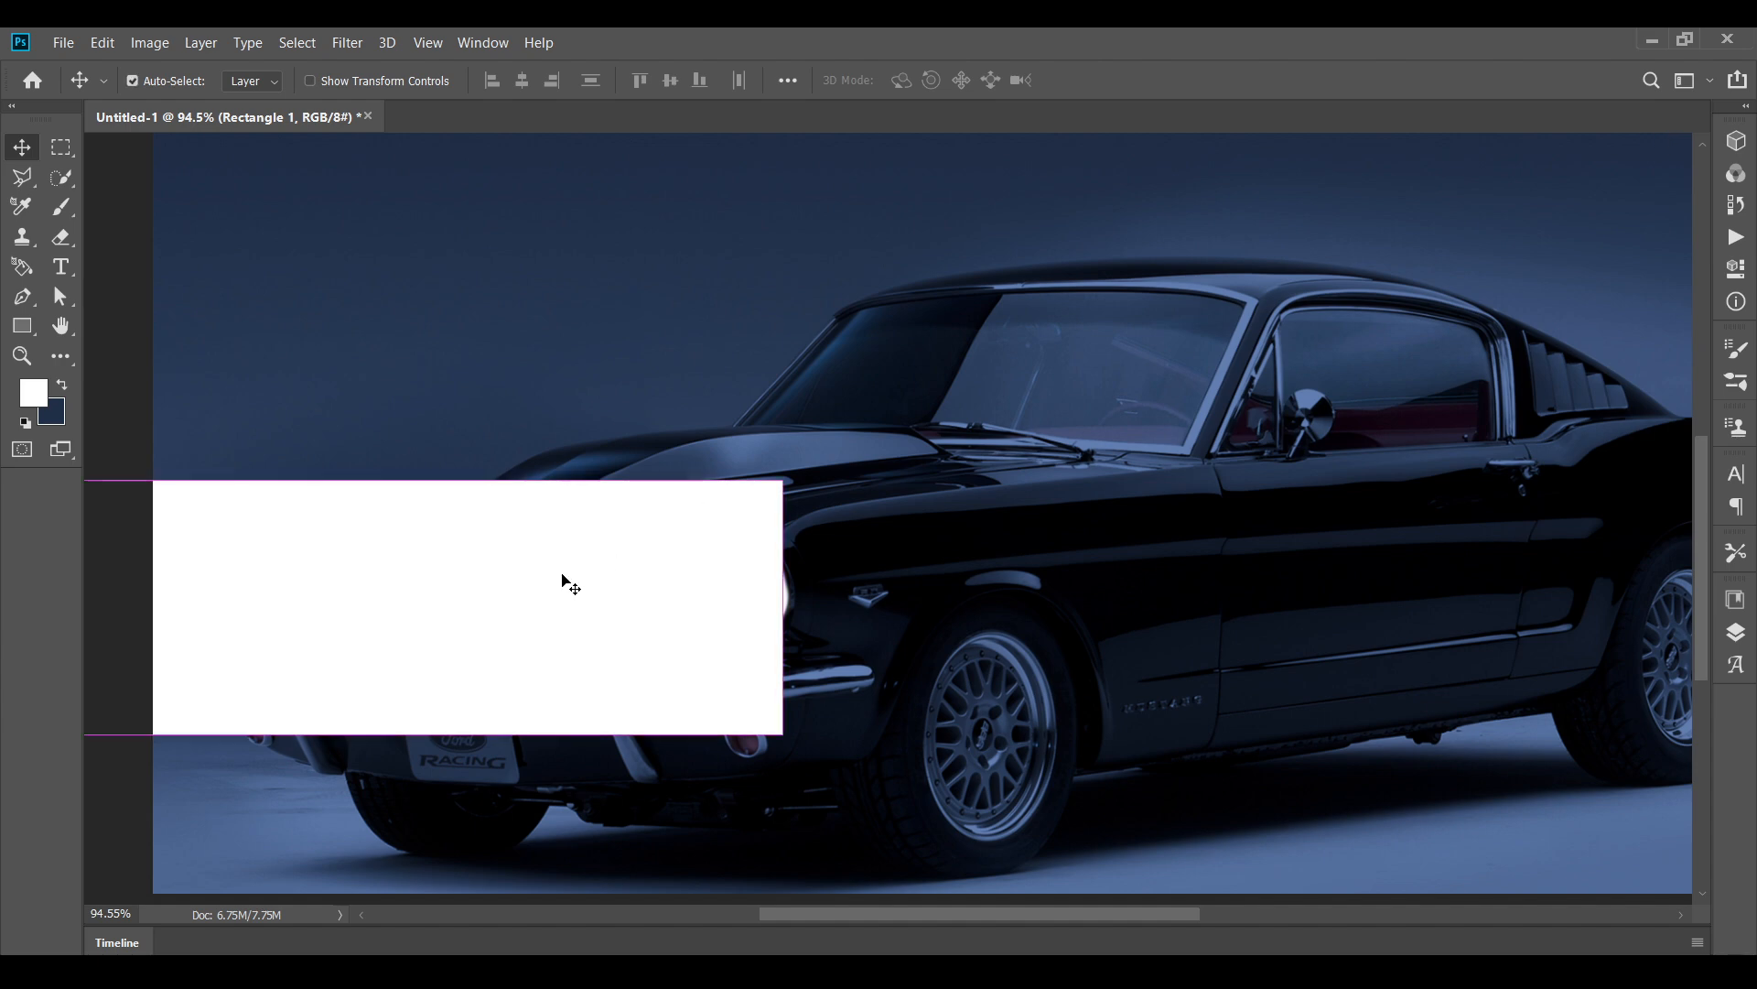
- Free-transform the rectangle to about 53% width and 57% height and place it over the grille, ending at the near small headlight
key(ctrl+t)
drag(559, 611, 693, 579)
drag(480, 448, 463, 557)
drag(757, 651, 624, 637)
drag(427, 646, 772, 644)
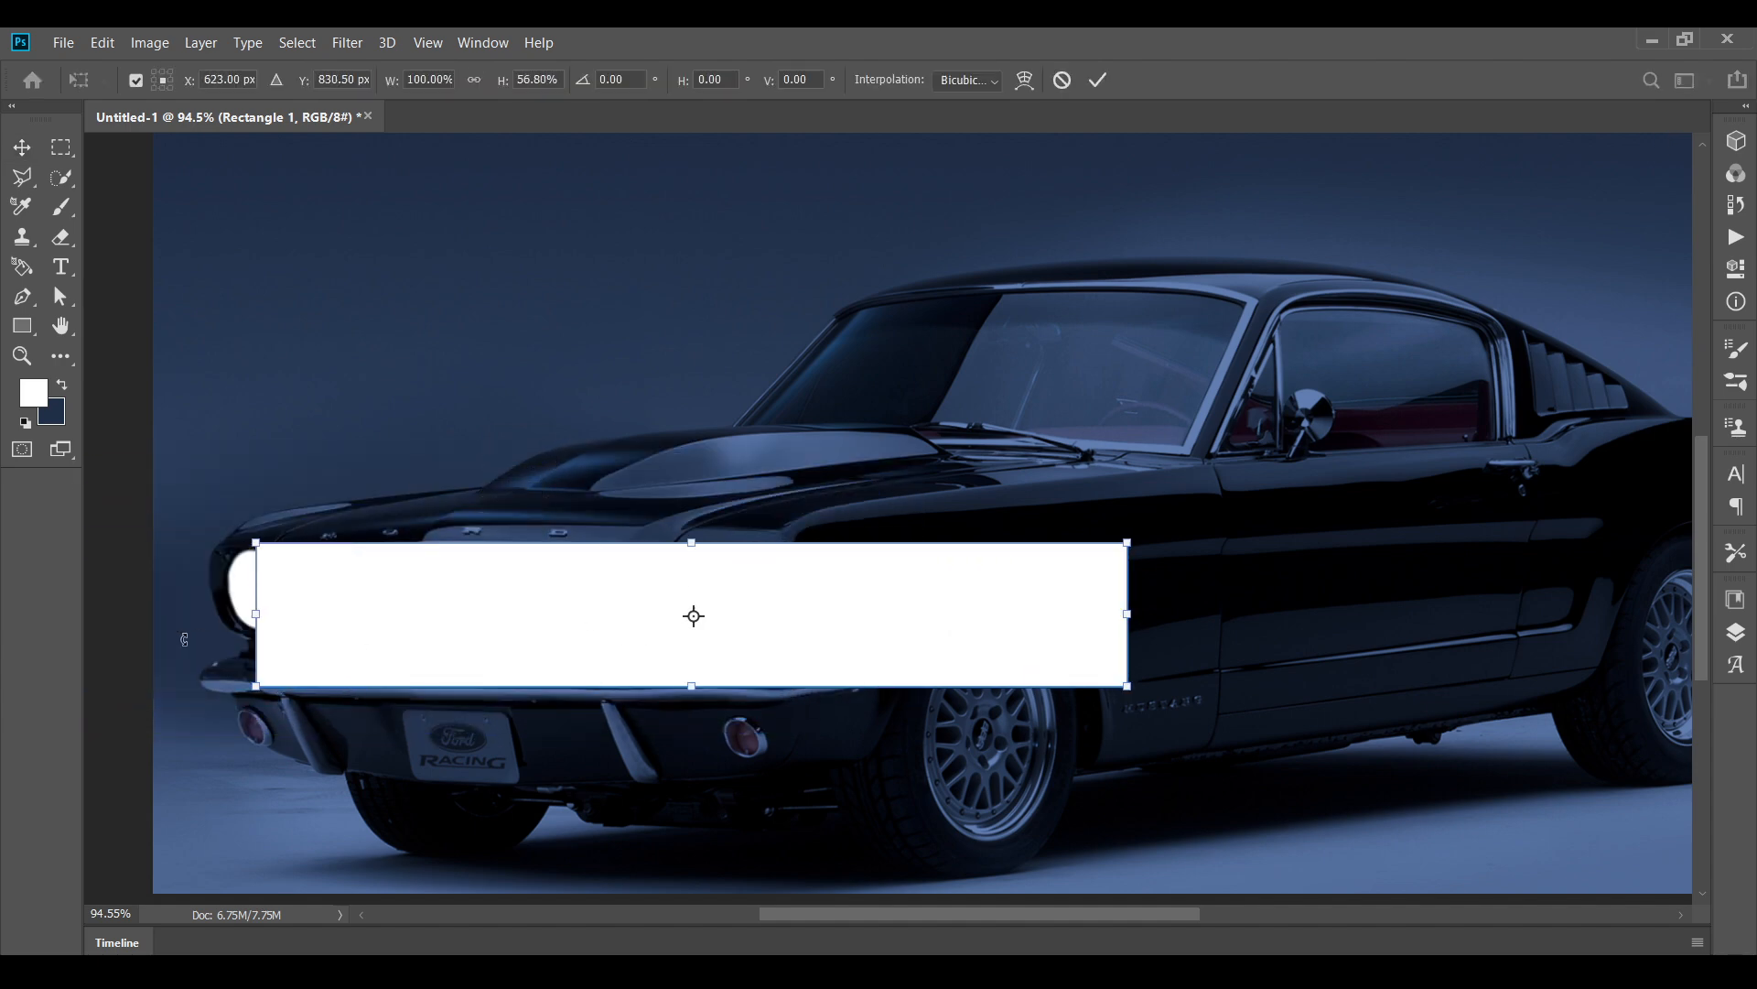
drag(253, 620, 637, 620)
drag(833, 622, 330, 600)
drag(122, 592, 160, 593)
- Taper the white rectangle with a Perspective transform, narrowing its end at the near small headlight to form a beam
right_click(592, 509)
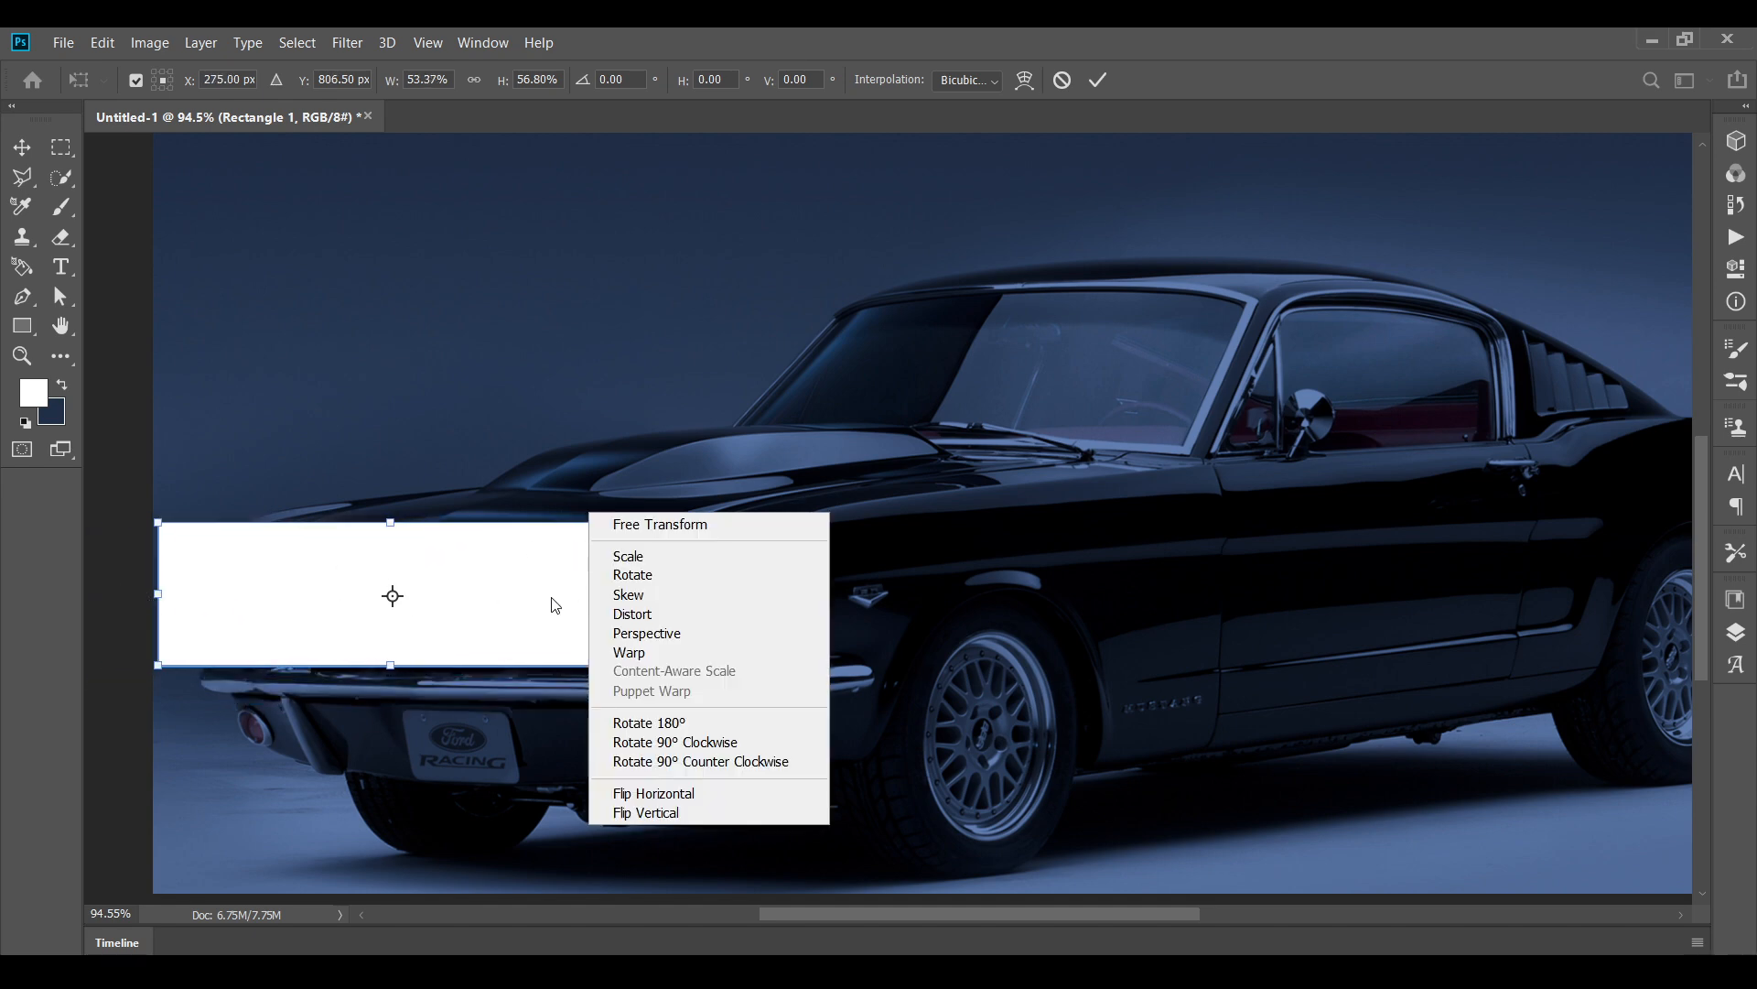
click(636, 629)
drag(625, 523, 537, 590)
mouse_move(134, 524)
mouse_down()
mouse_move(129, 504)
mouse_move(130, 531)
mouse_up()
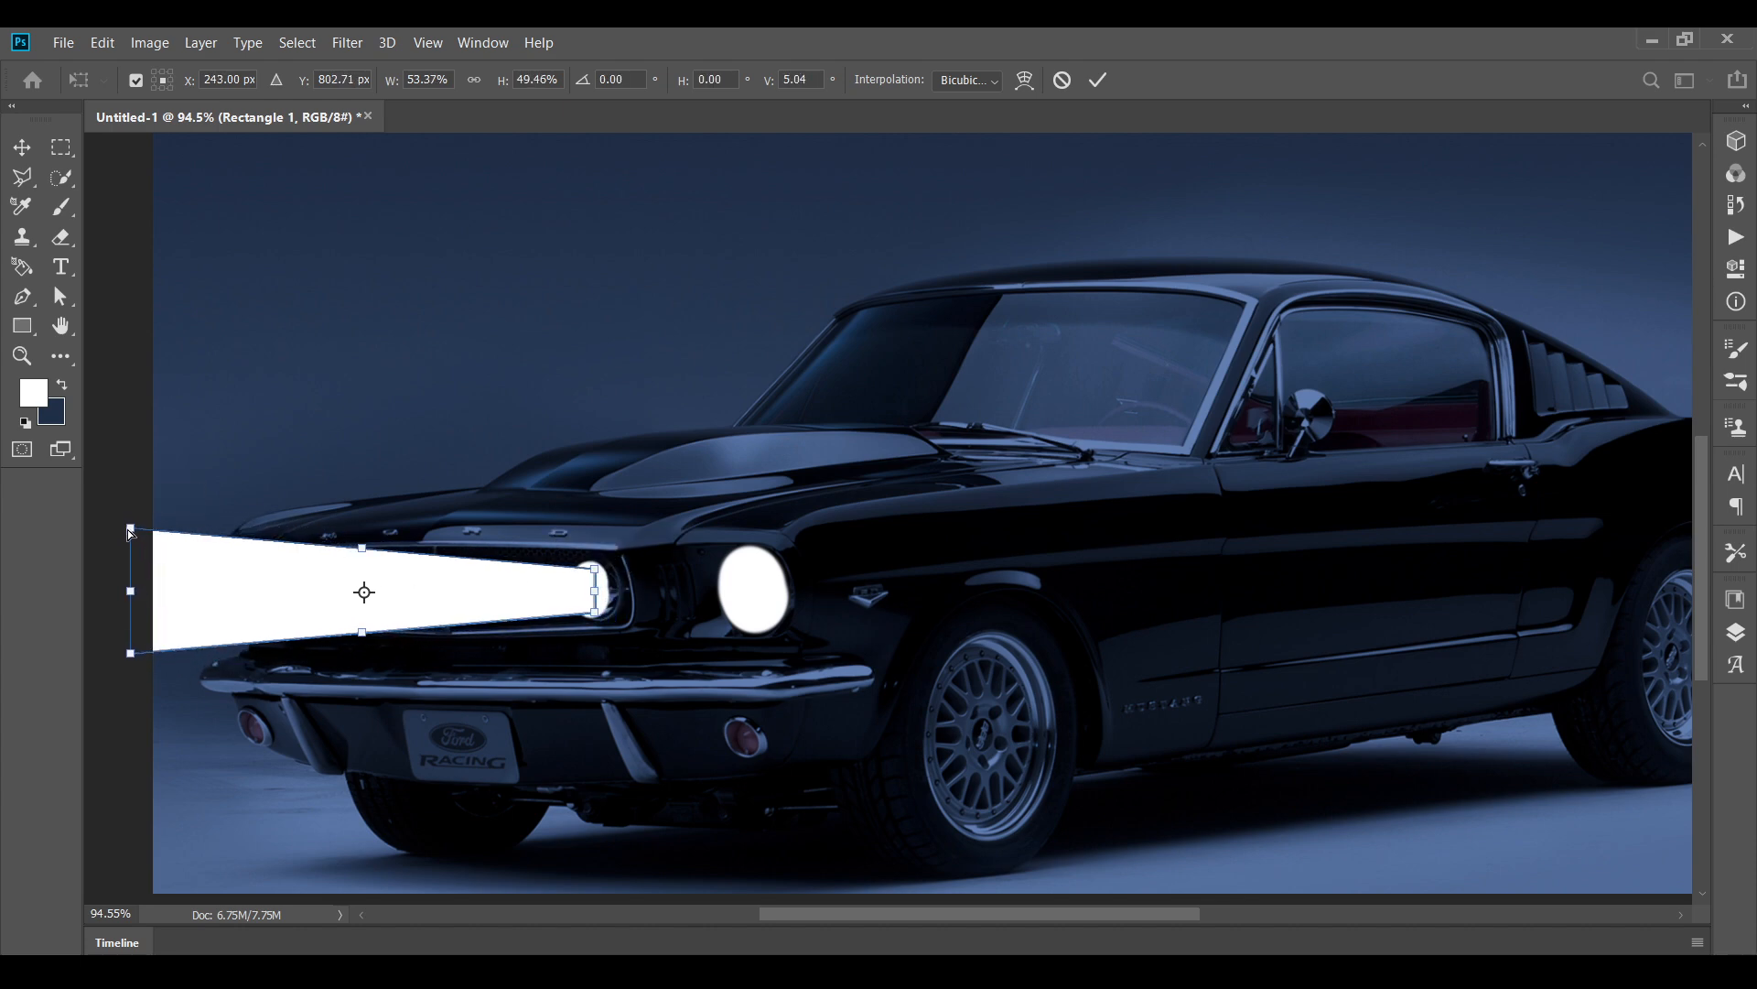
- Fine-tune the beam's narrow end to fit the near small headlight, with a vertical skew of about 4.7°, and commit the transform
scroll(606, 572, up, 2)
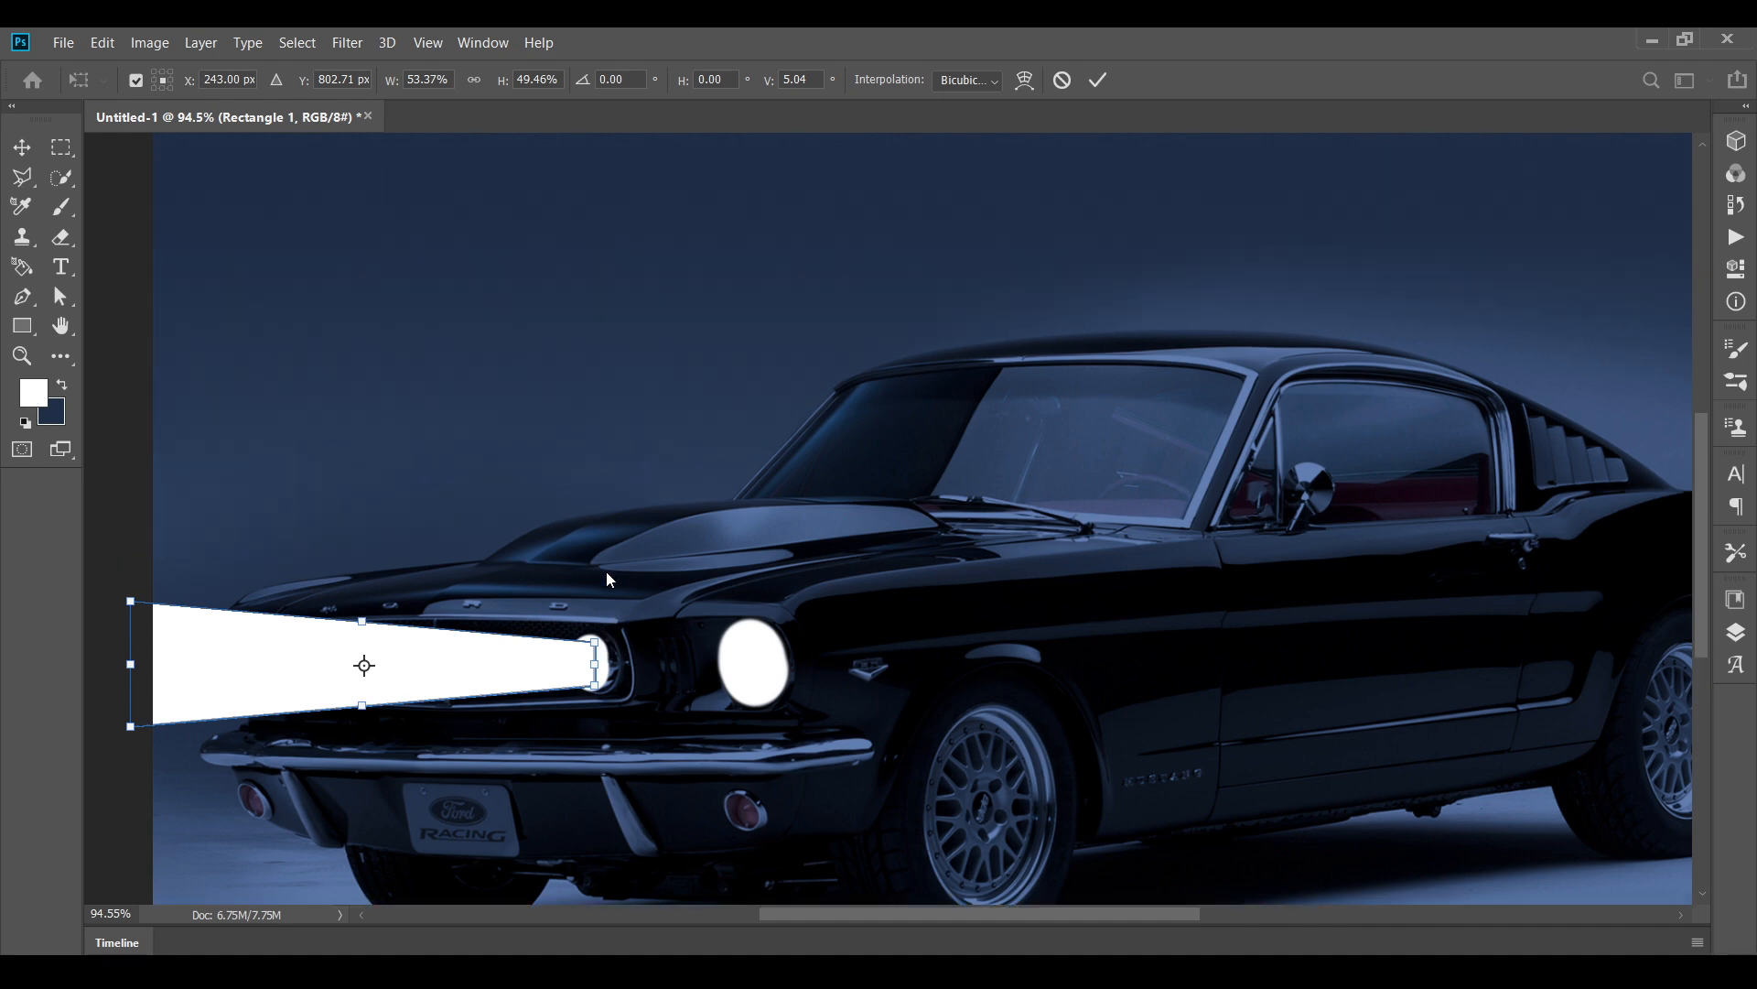
scroll(593, 645, up, 3)
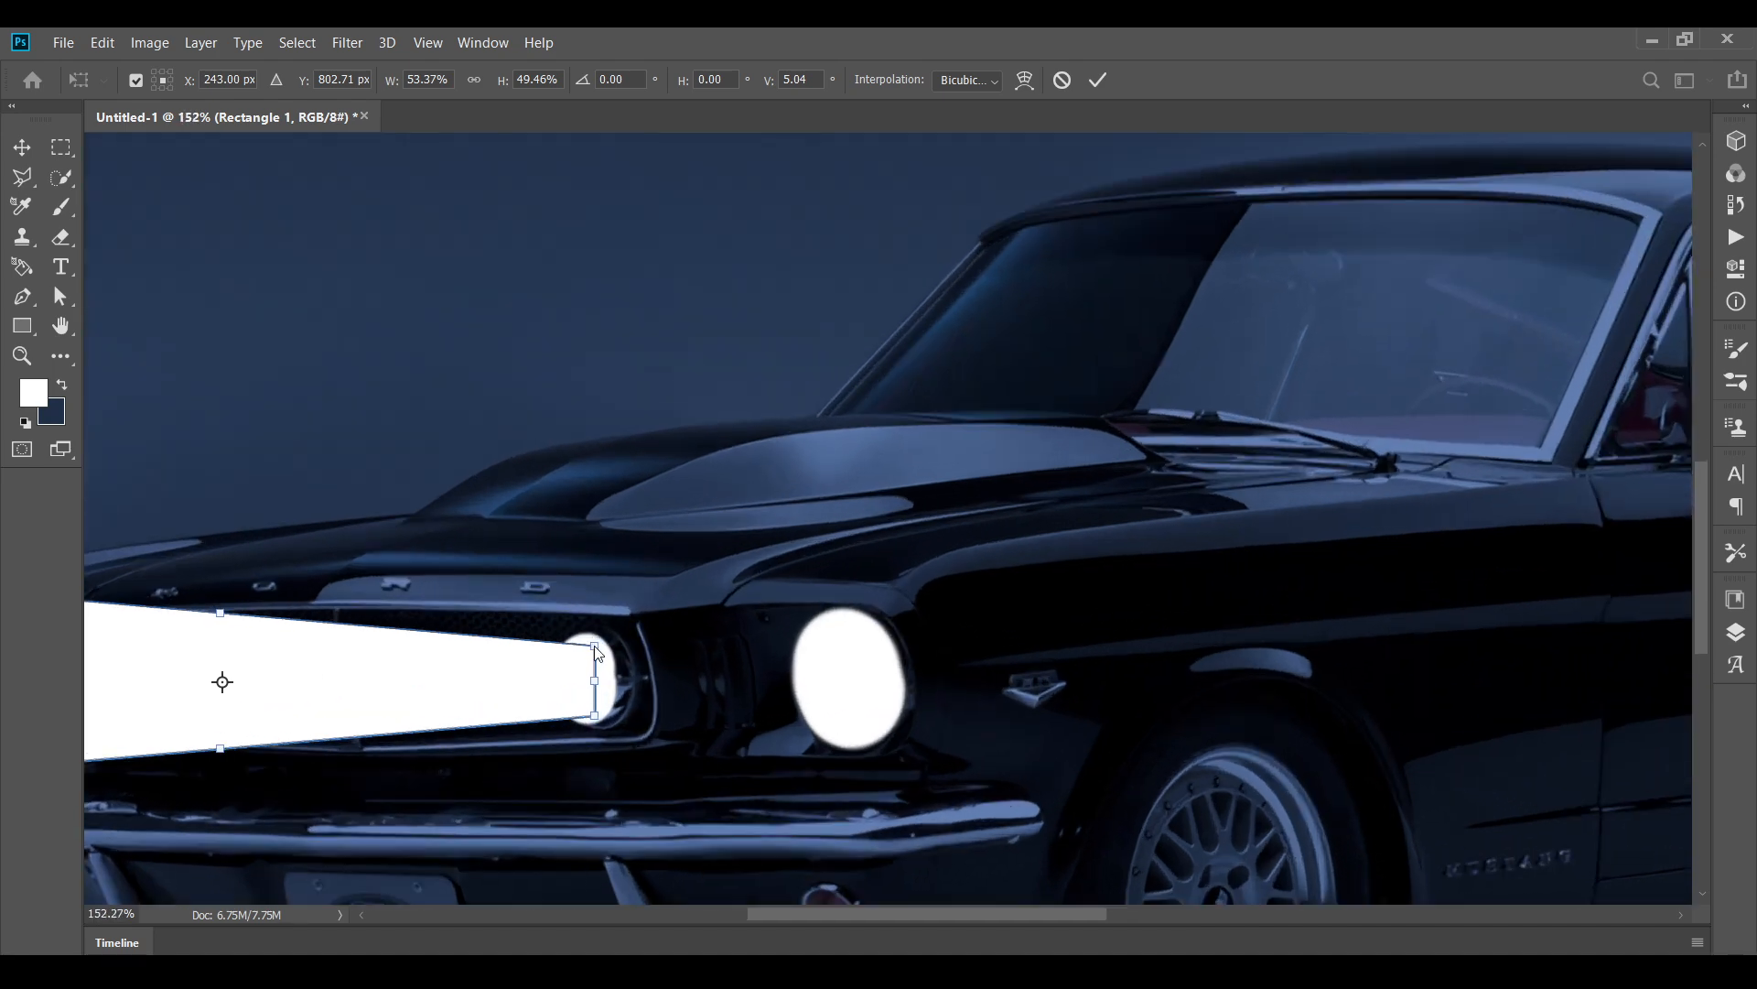
drag(595, 645, 595, 641)
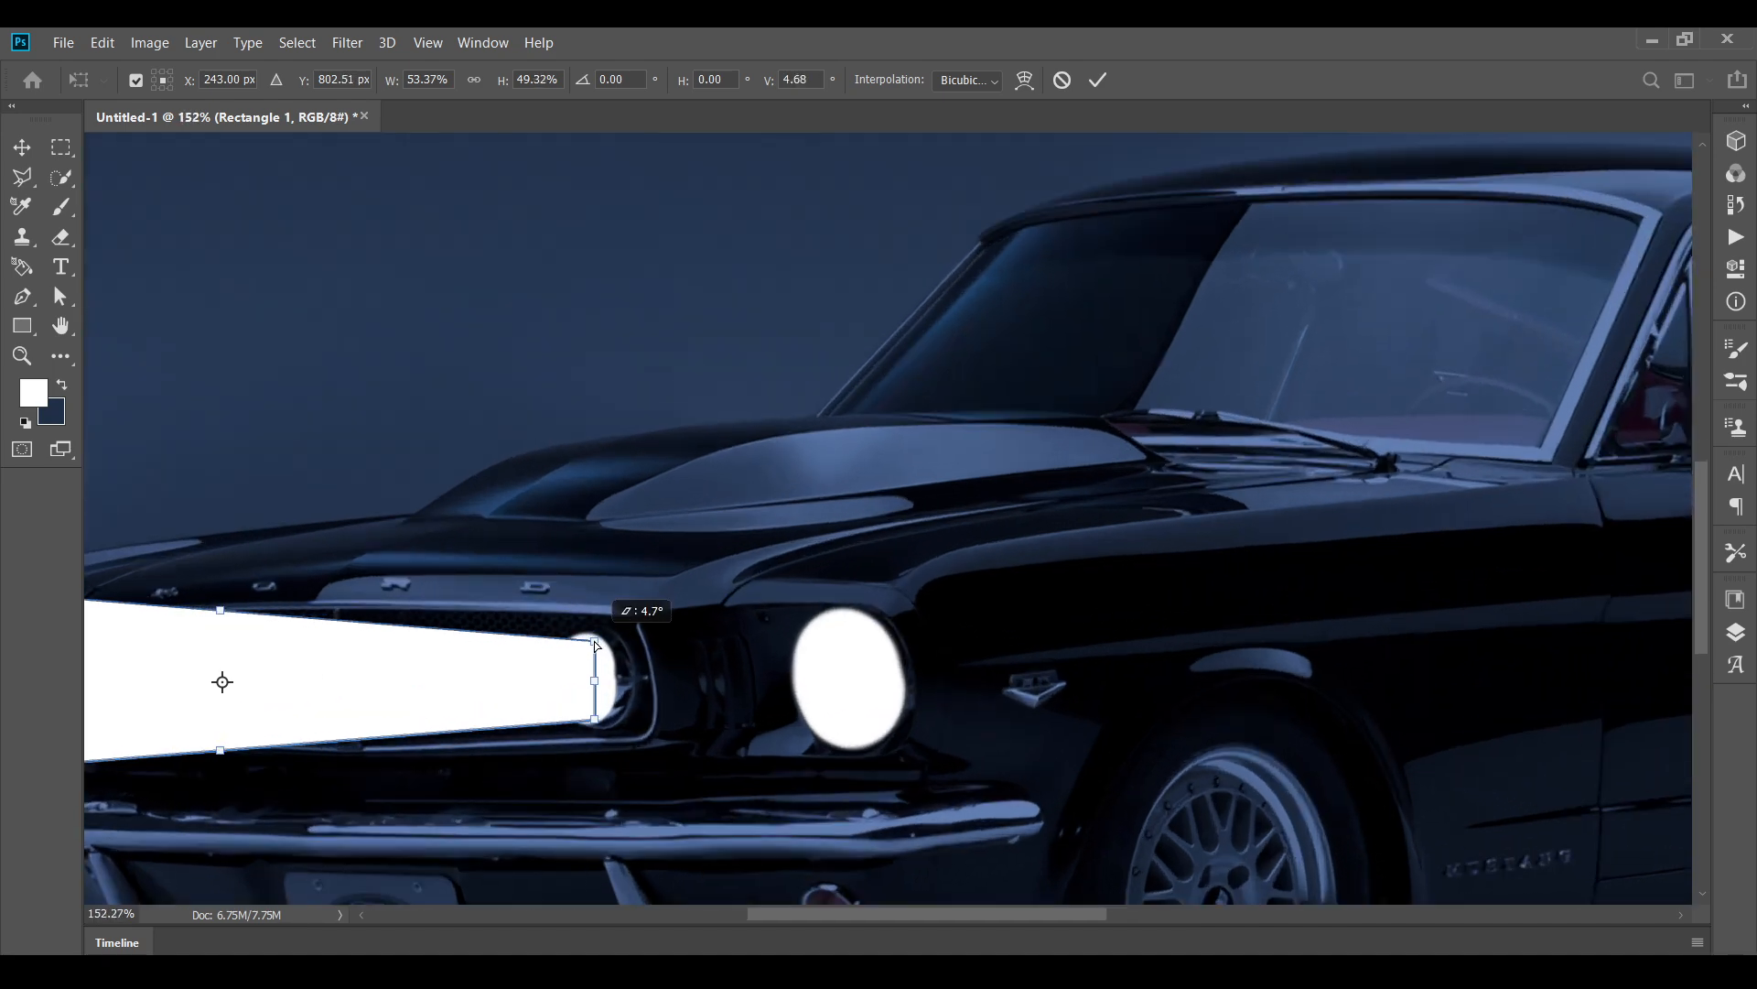
scroll(650, 605, down, 3)
scroll(650, 604, up, 1)
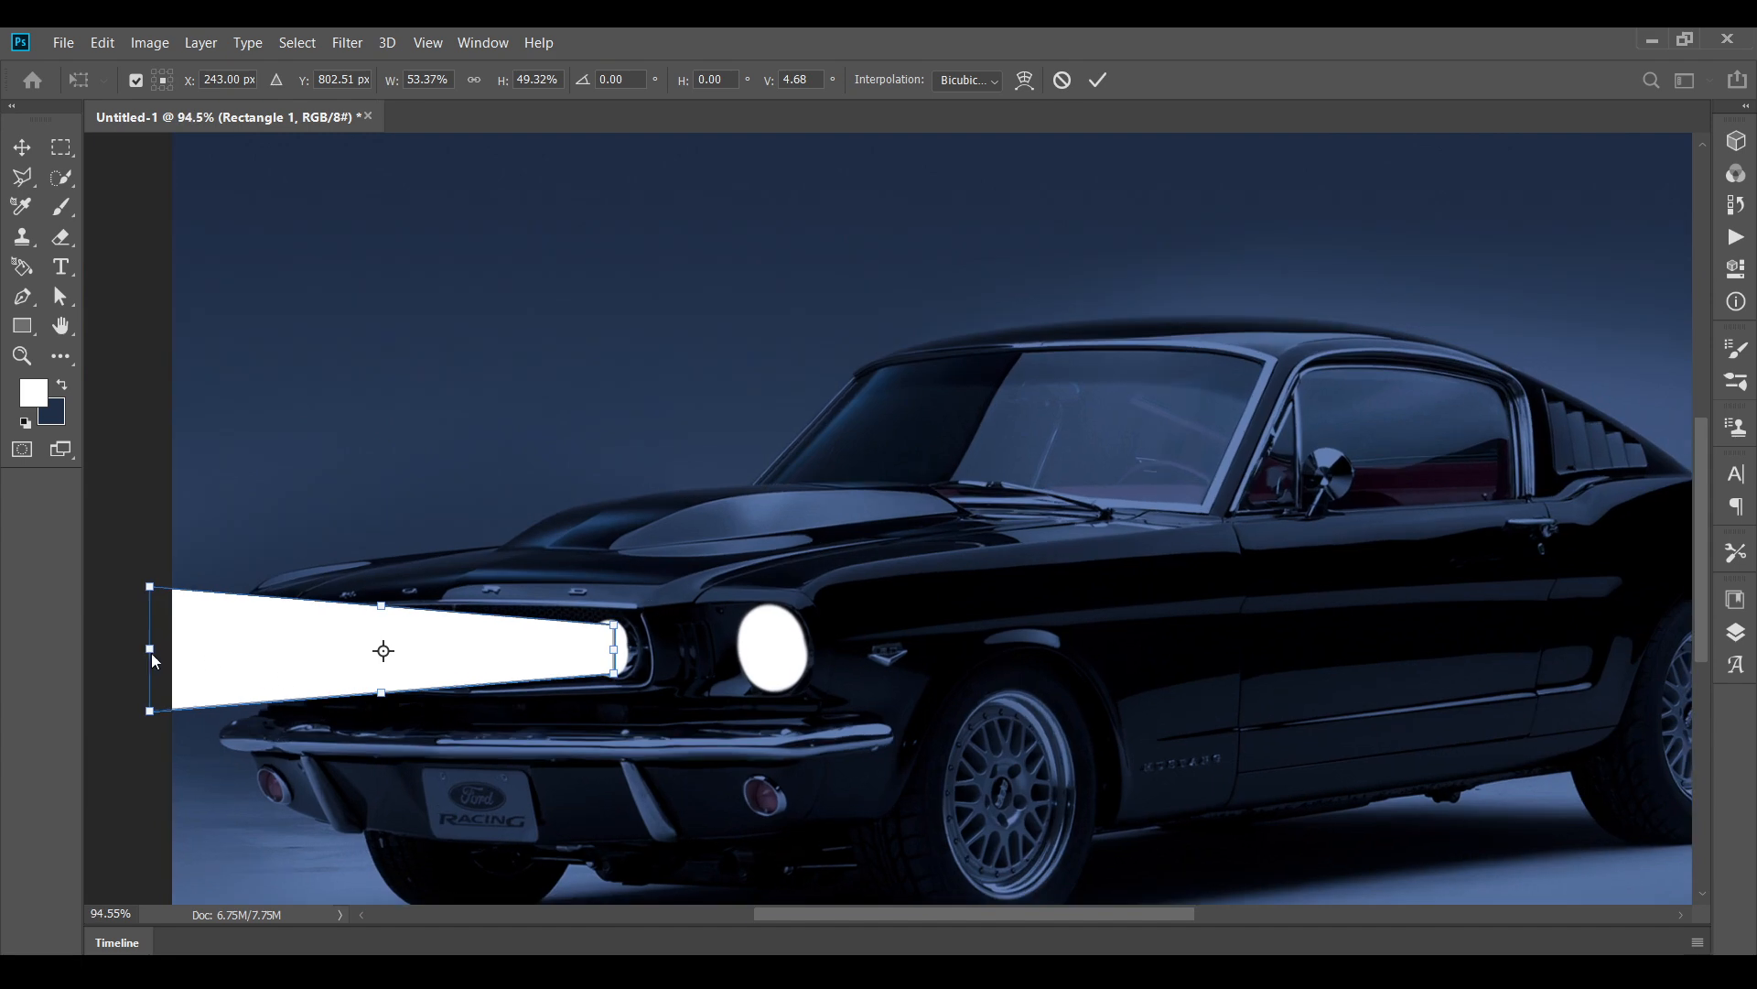
drag(148, 652, 166, 656)
key(ctrl+z)
key(Return)
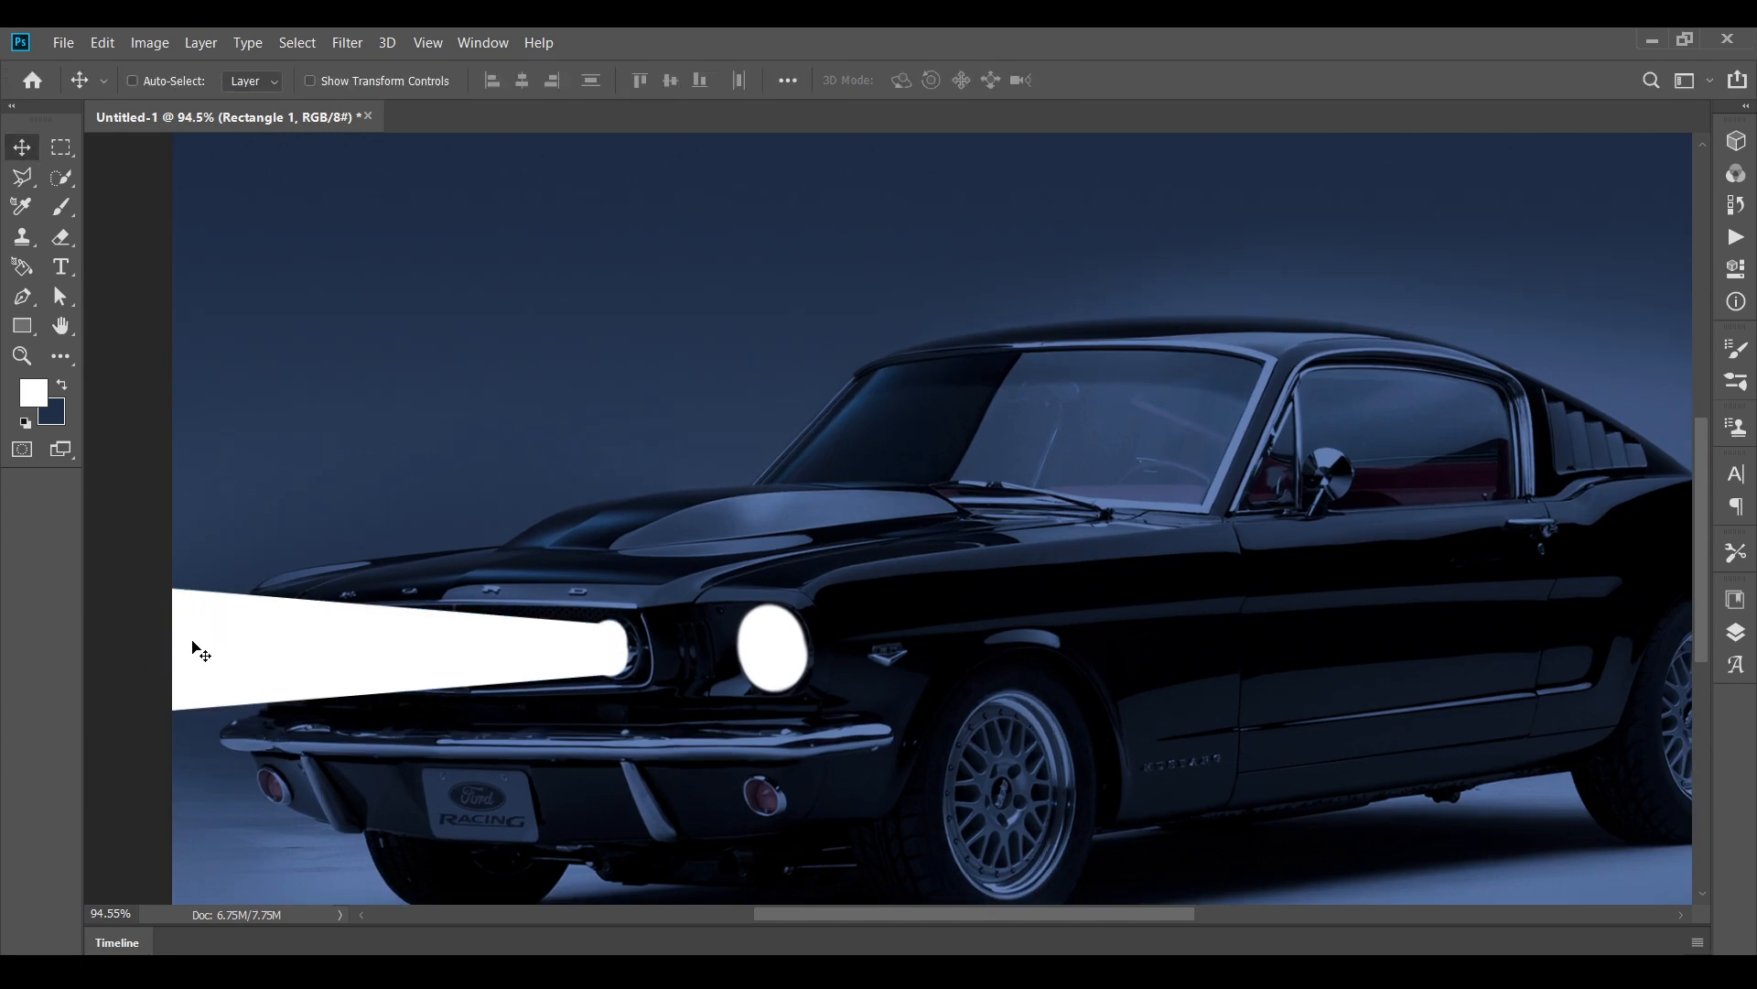
- Free-transform the beam to about 95% width so its wide end stops at the image's left edge
key(ctrl+t)
drag(151, 650, 178, 648)
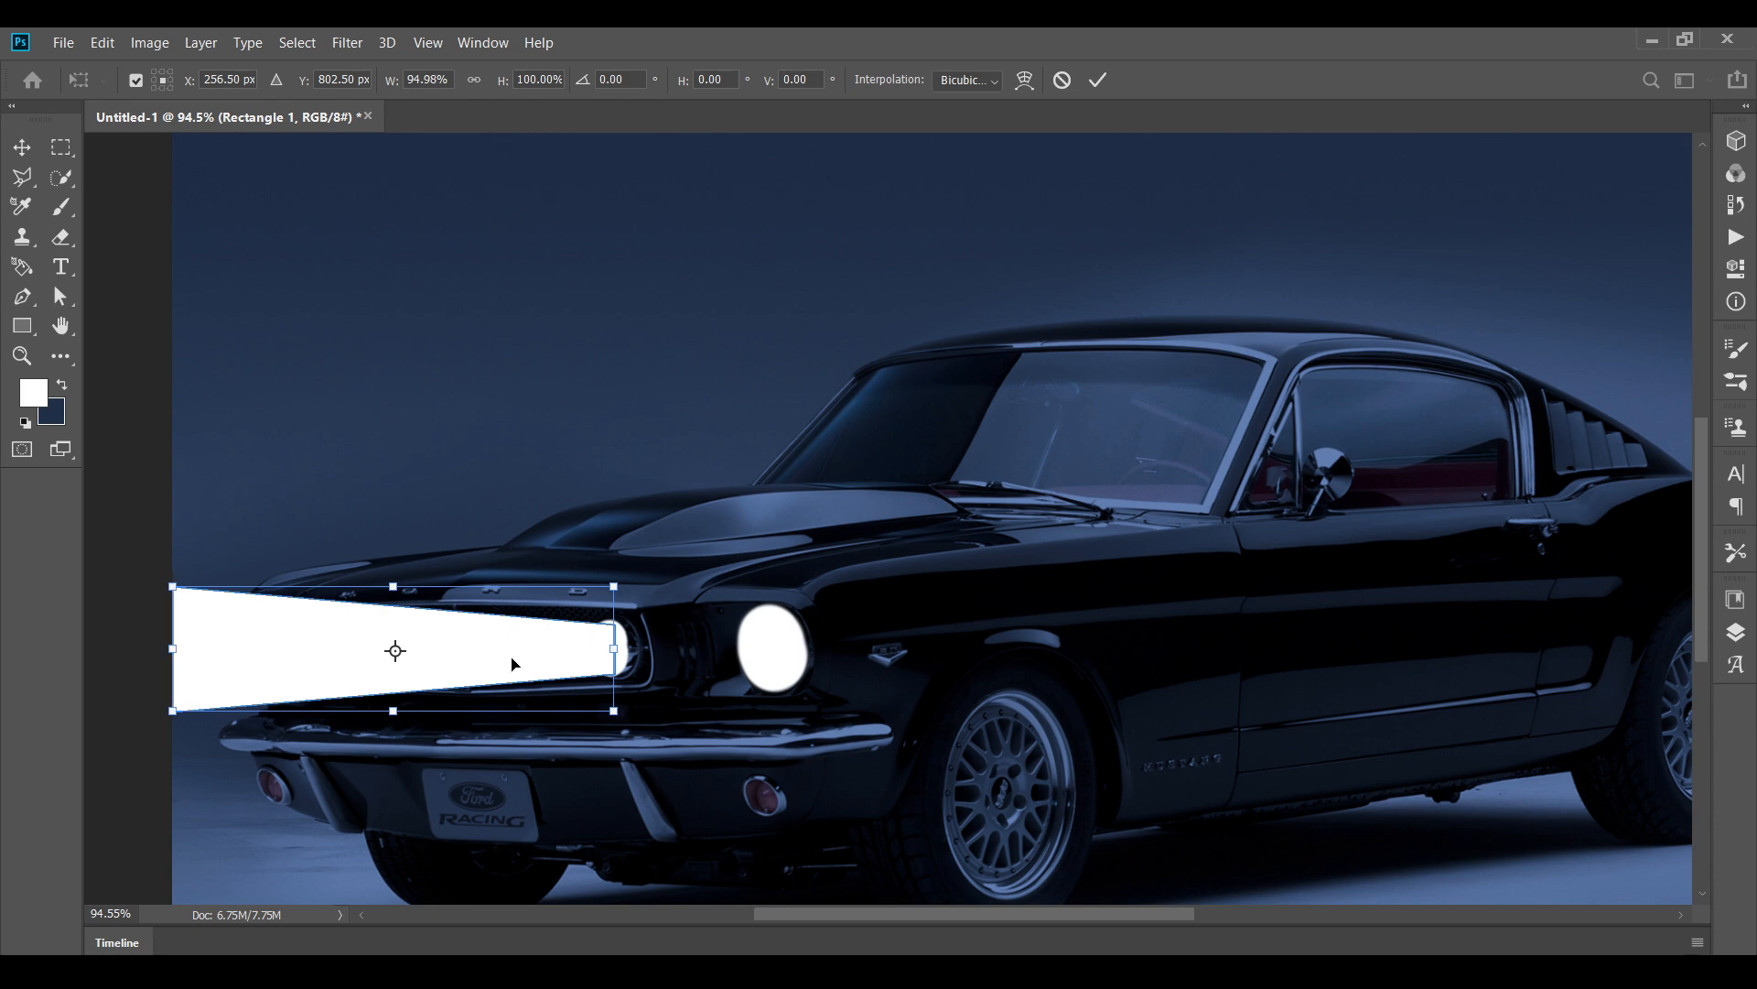
click(351, 42)
mouse_move(314, 45)
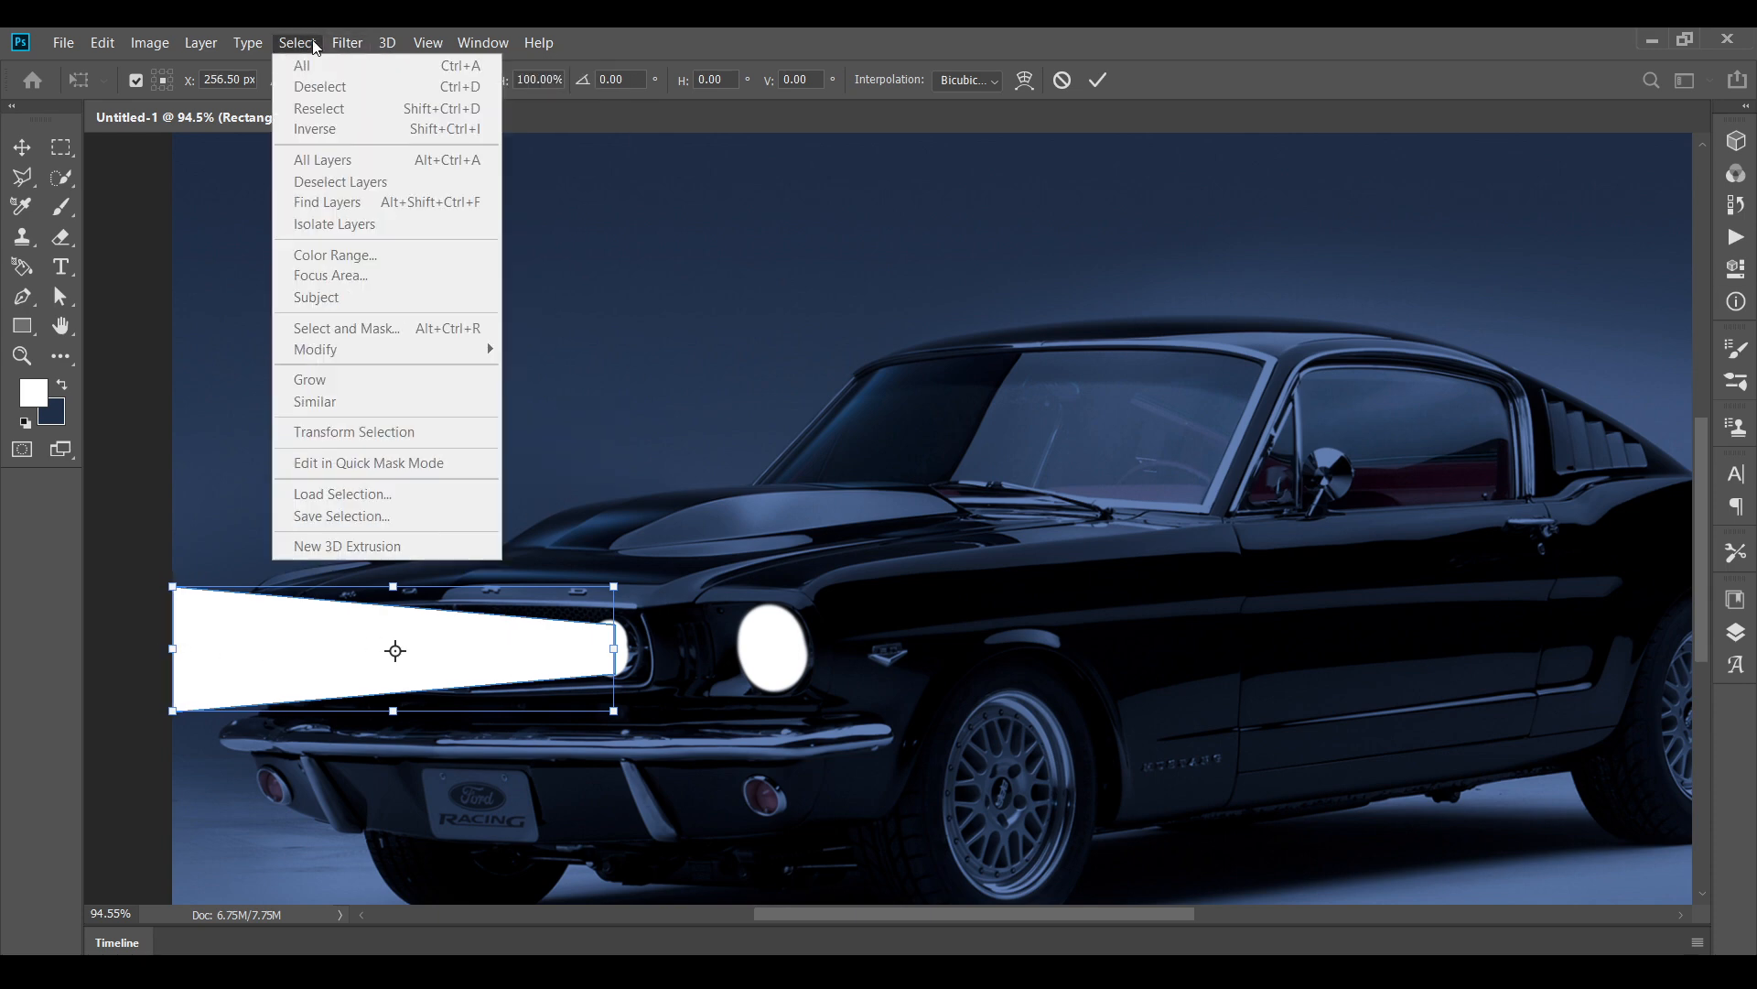
click(544, 357)
key(Return)
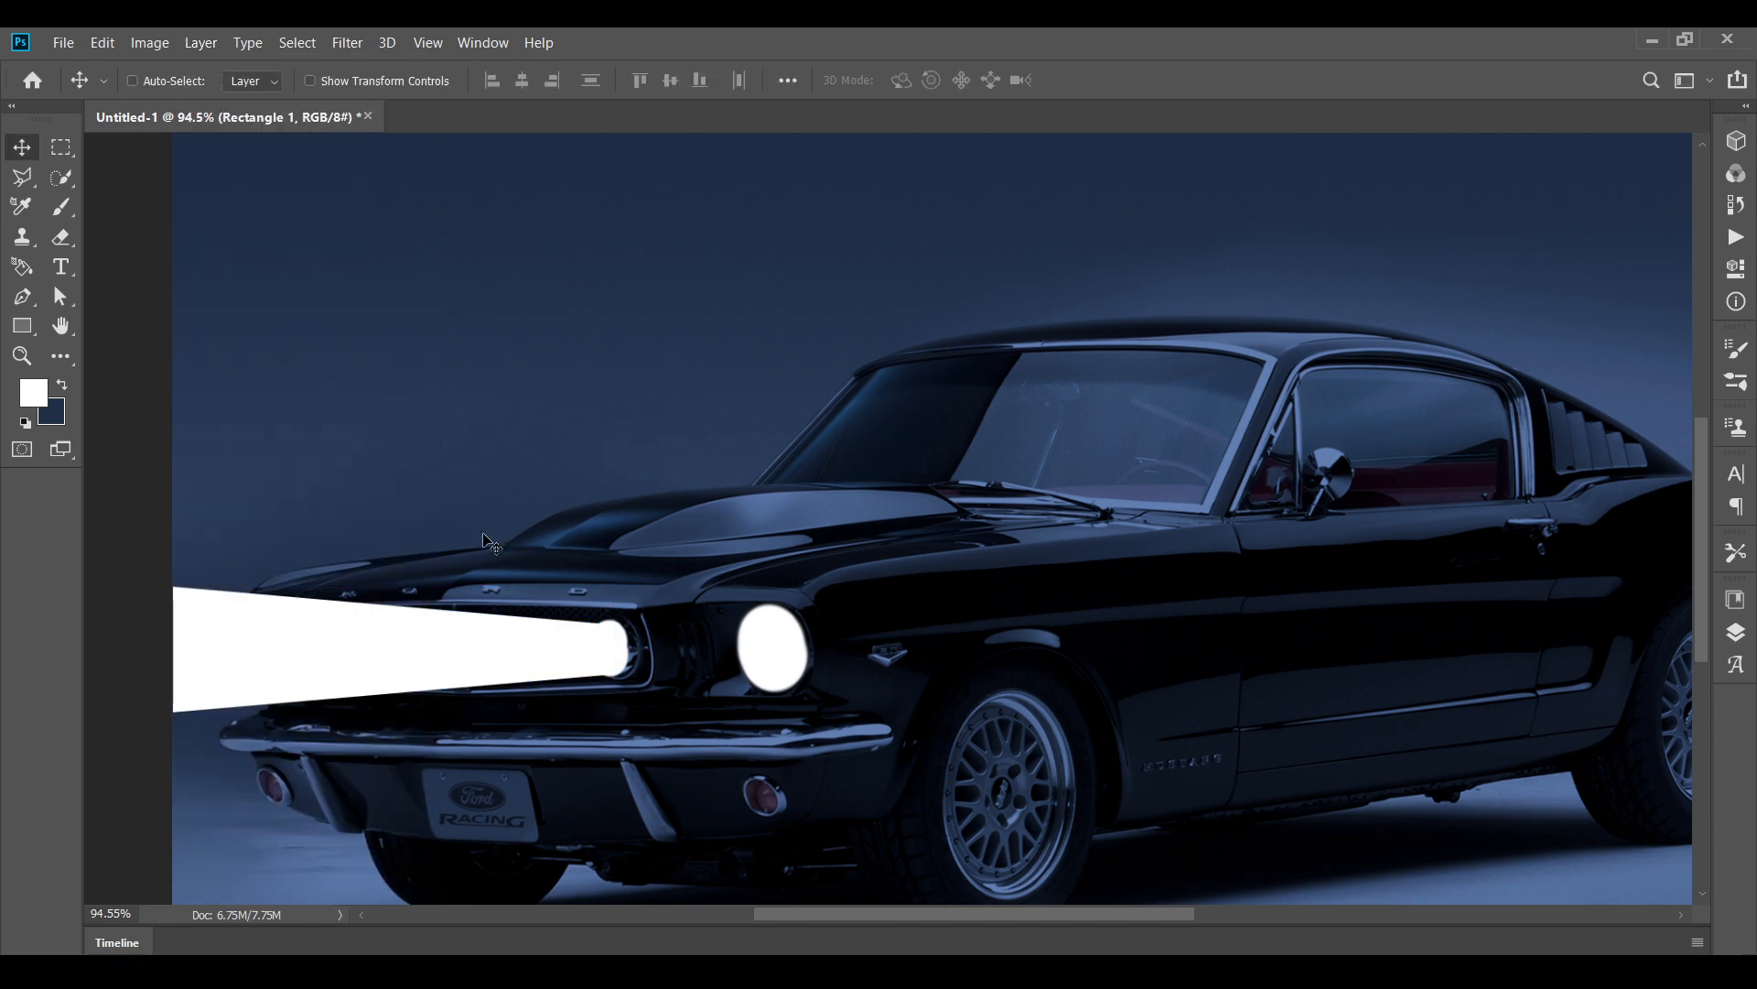
- Start a Tilt-Shift blur on the beam as a smart object, rotating the blur lines to vertical with the outer line near the image's left edge
click(349, 43)
mouse_move(384, 309)
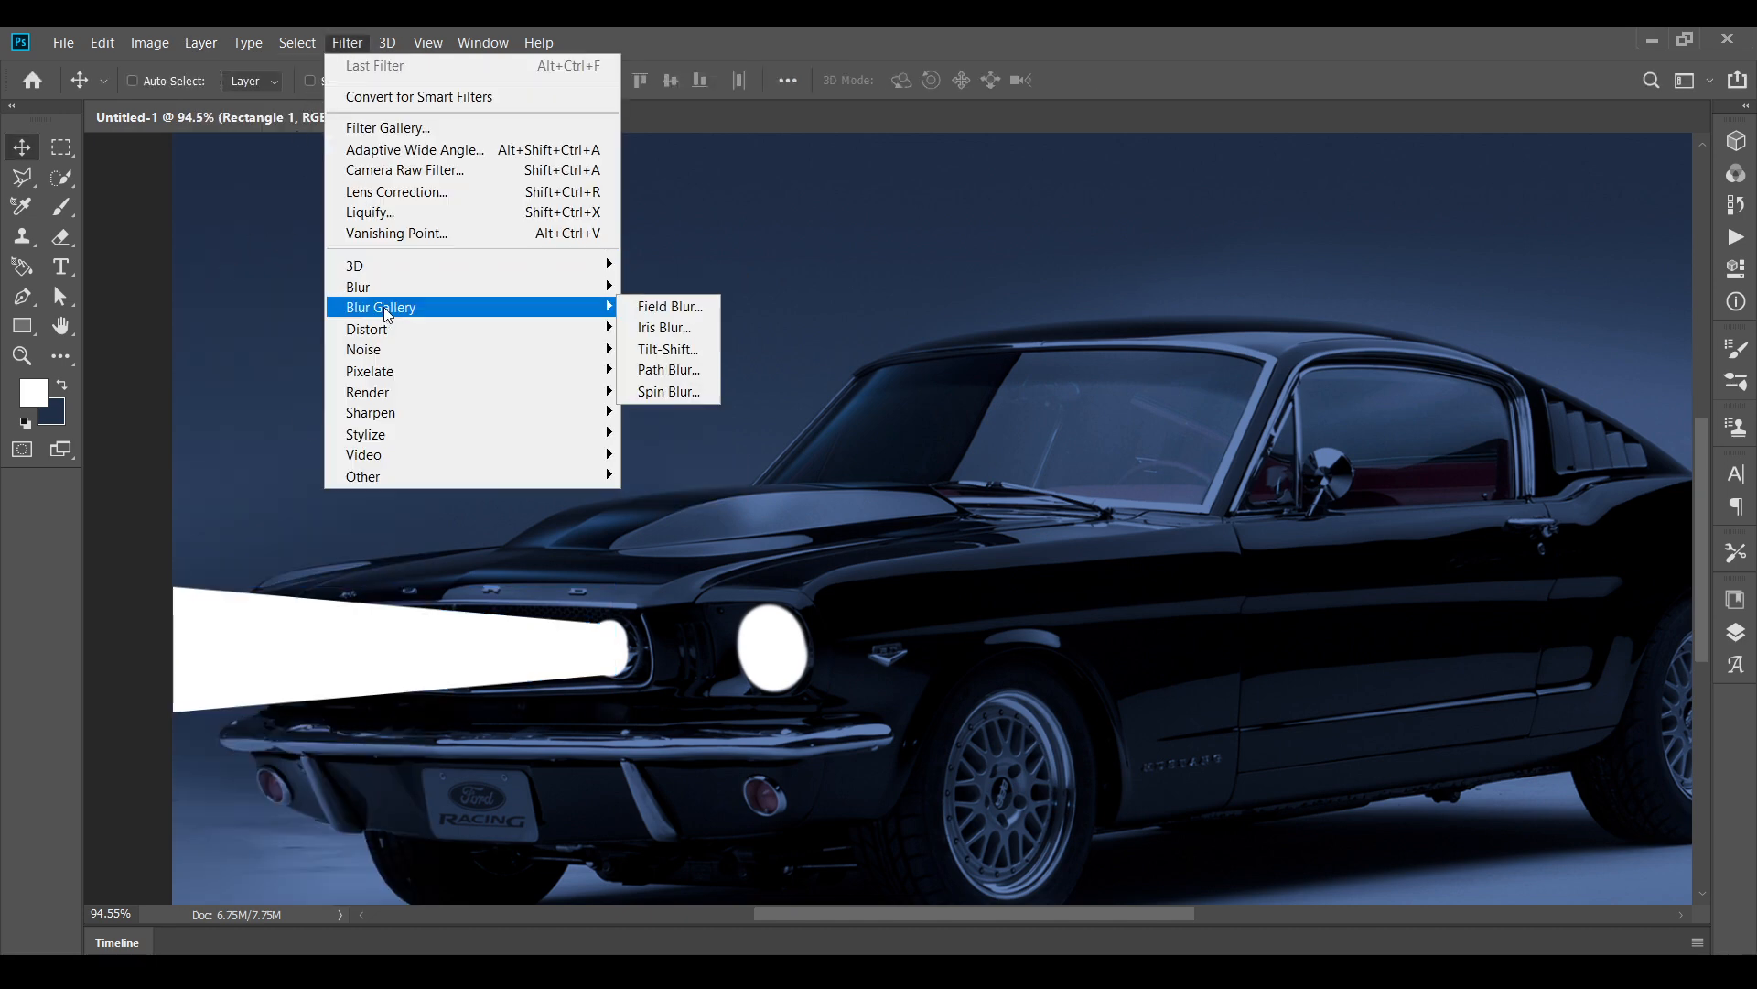
click(685, 350)
key(Return)
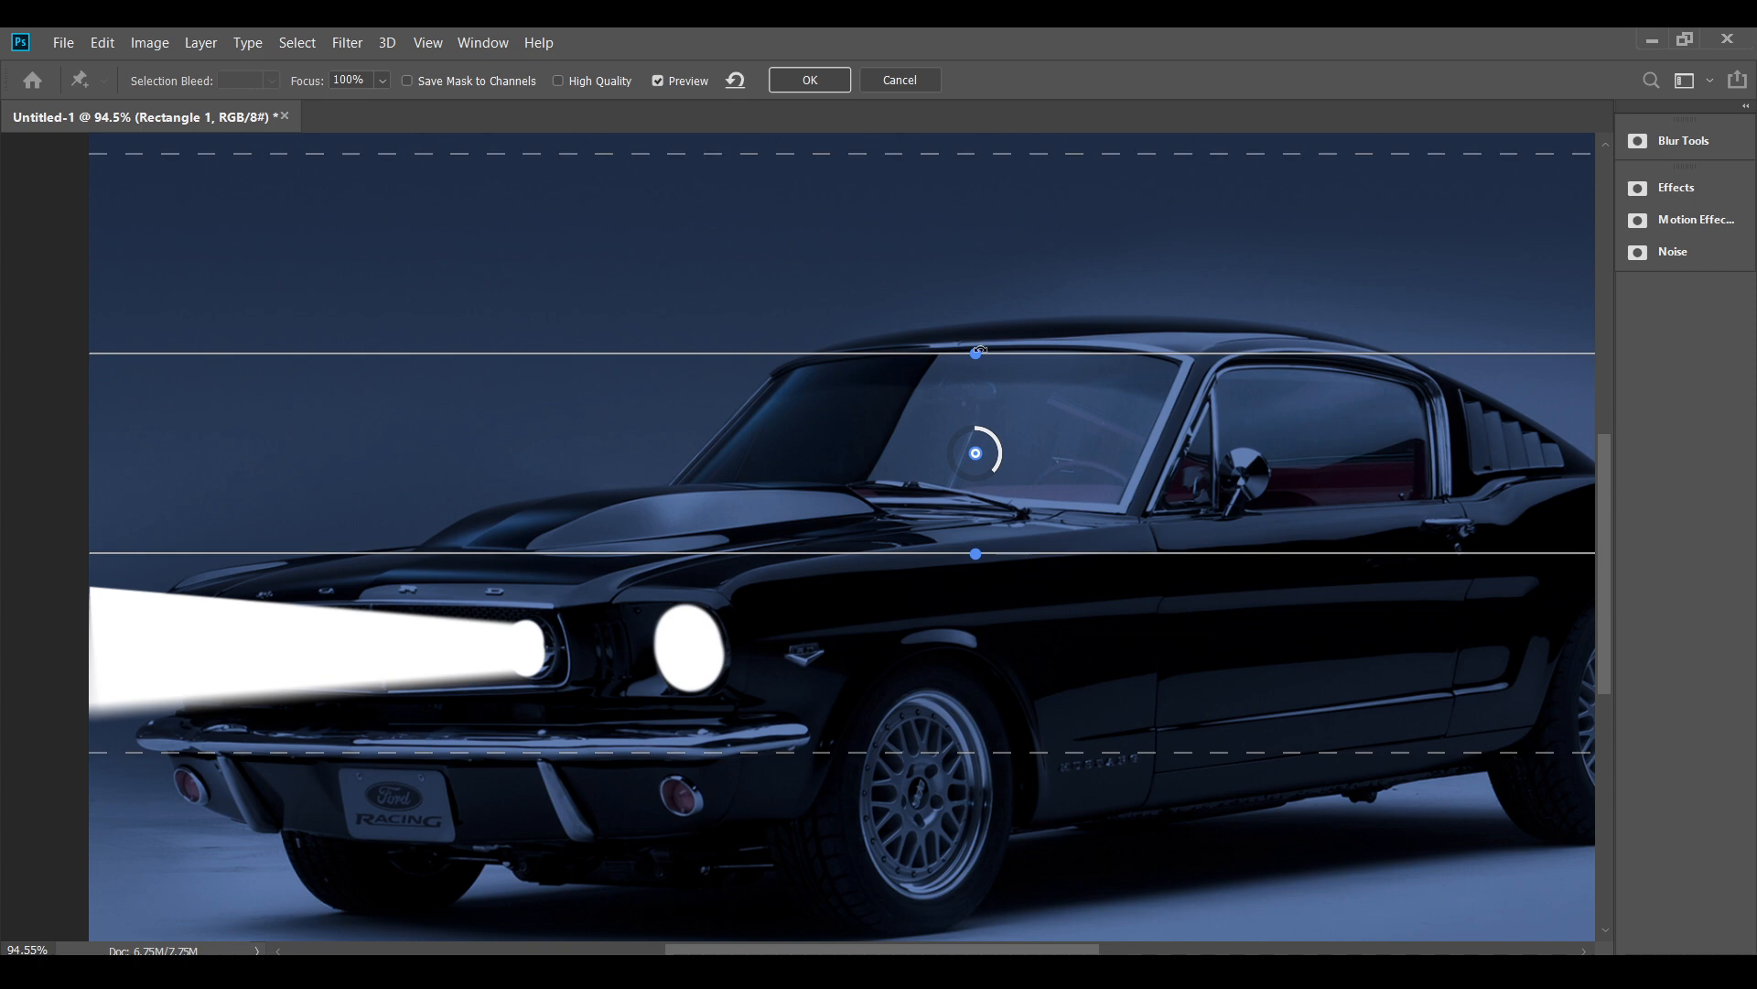
drag(987, 346, 979, 458)
drag(678, 593, 108, 605)
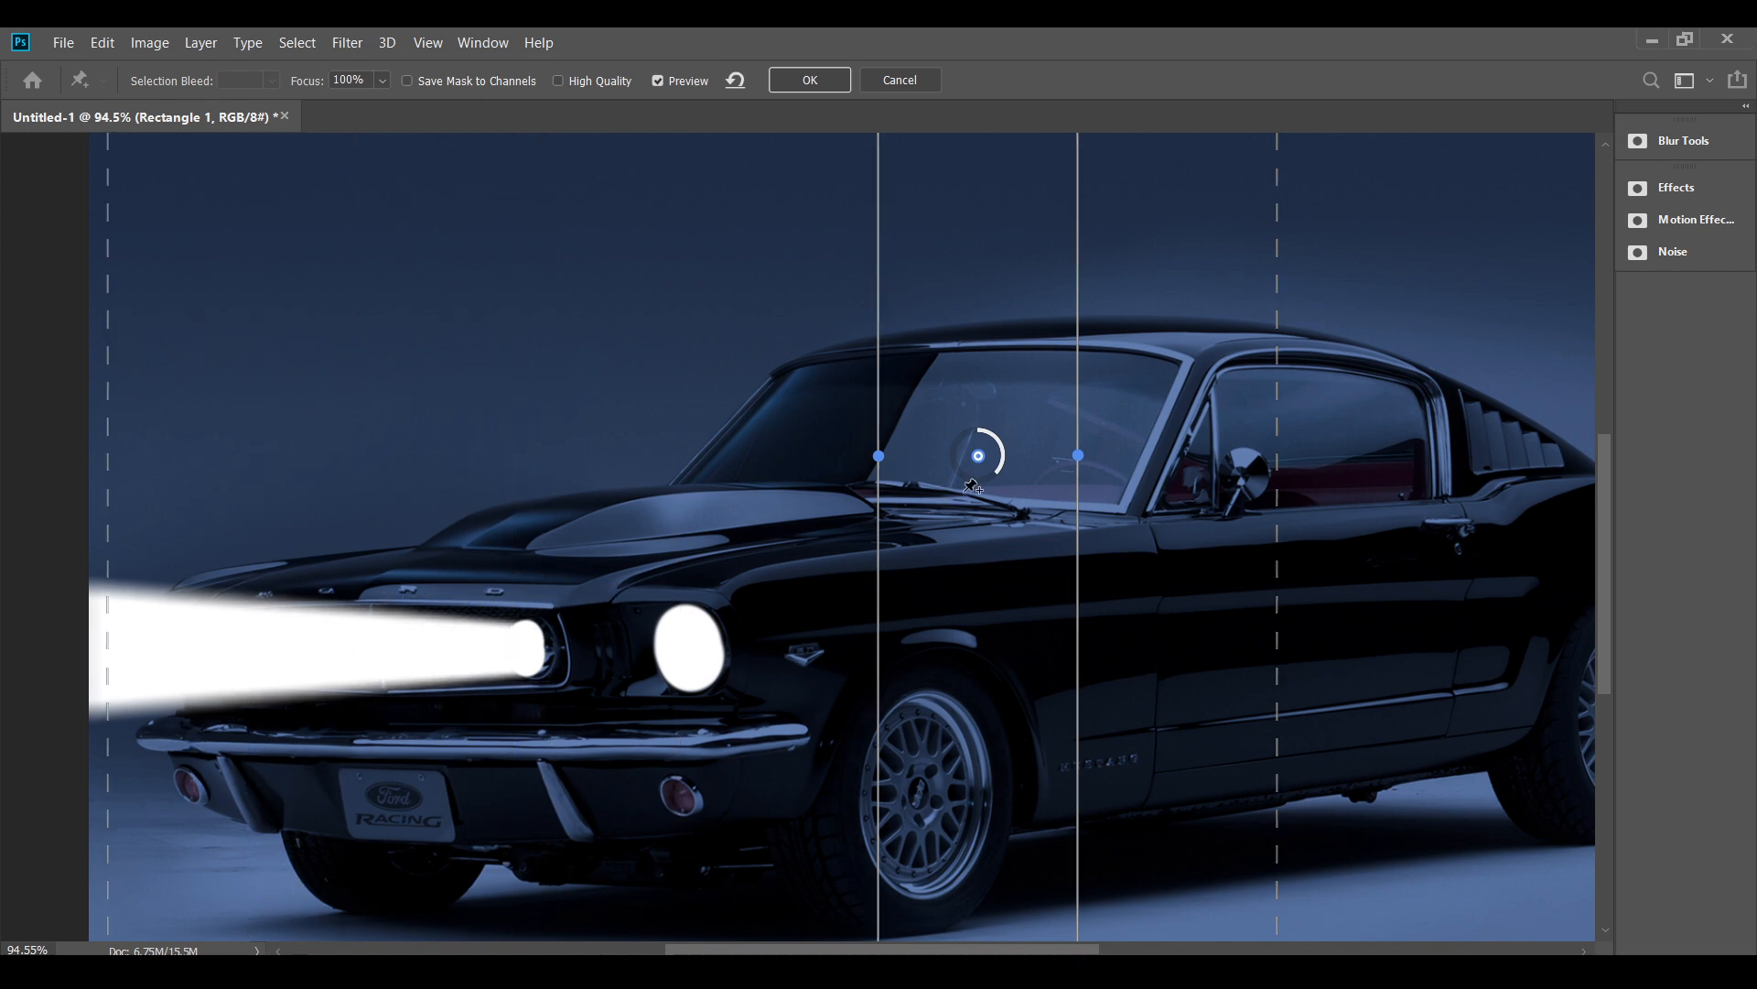
- Increase the Tilt-Shift blur strength, shift the blur centre and lines towards the front of the car, and apply the filter
drag(997, 475, 905, 493)
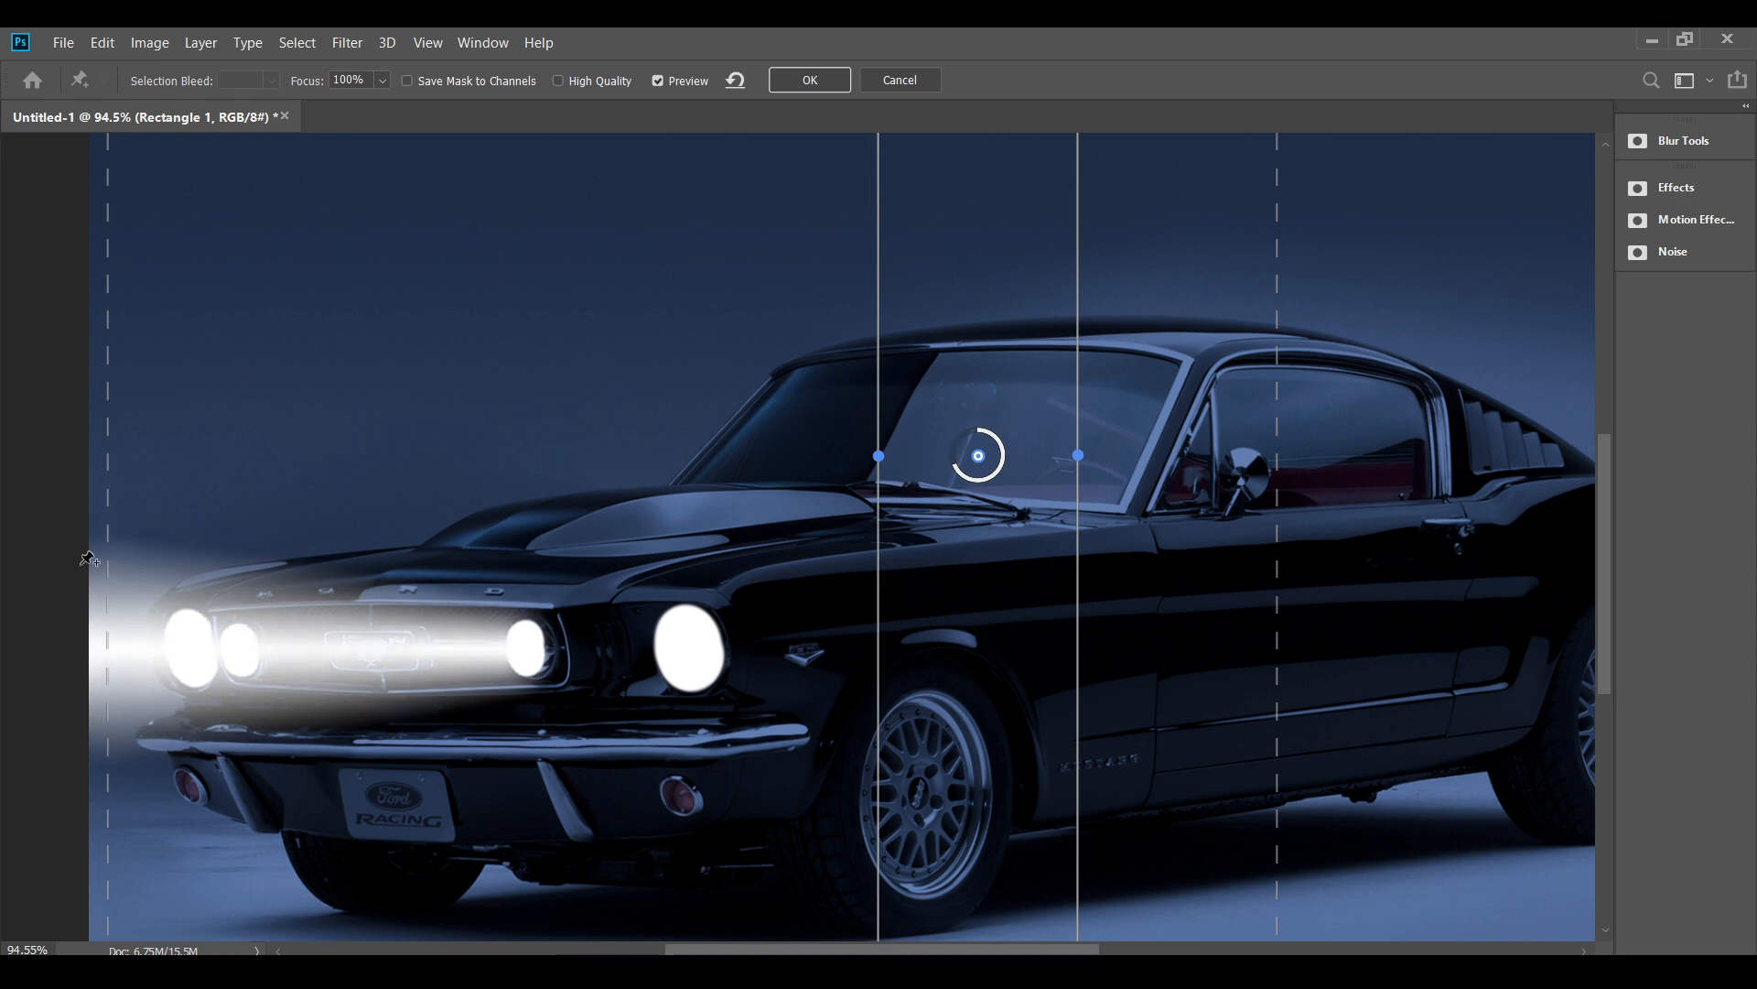
drag(105, 564, 14, 586)
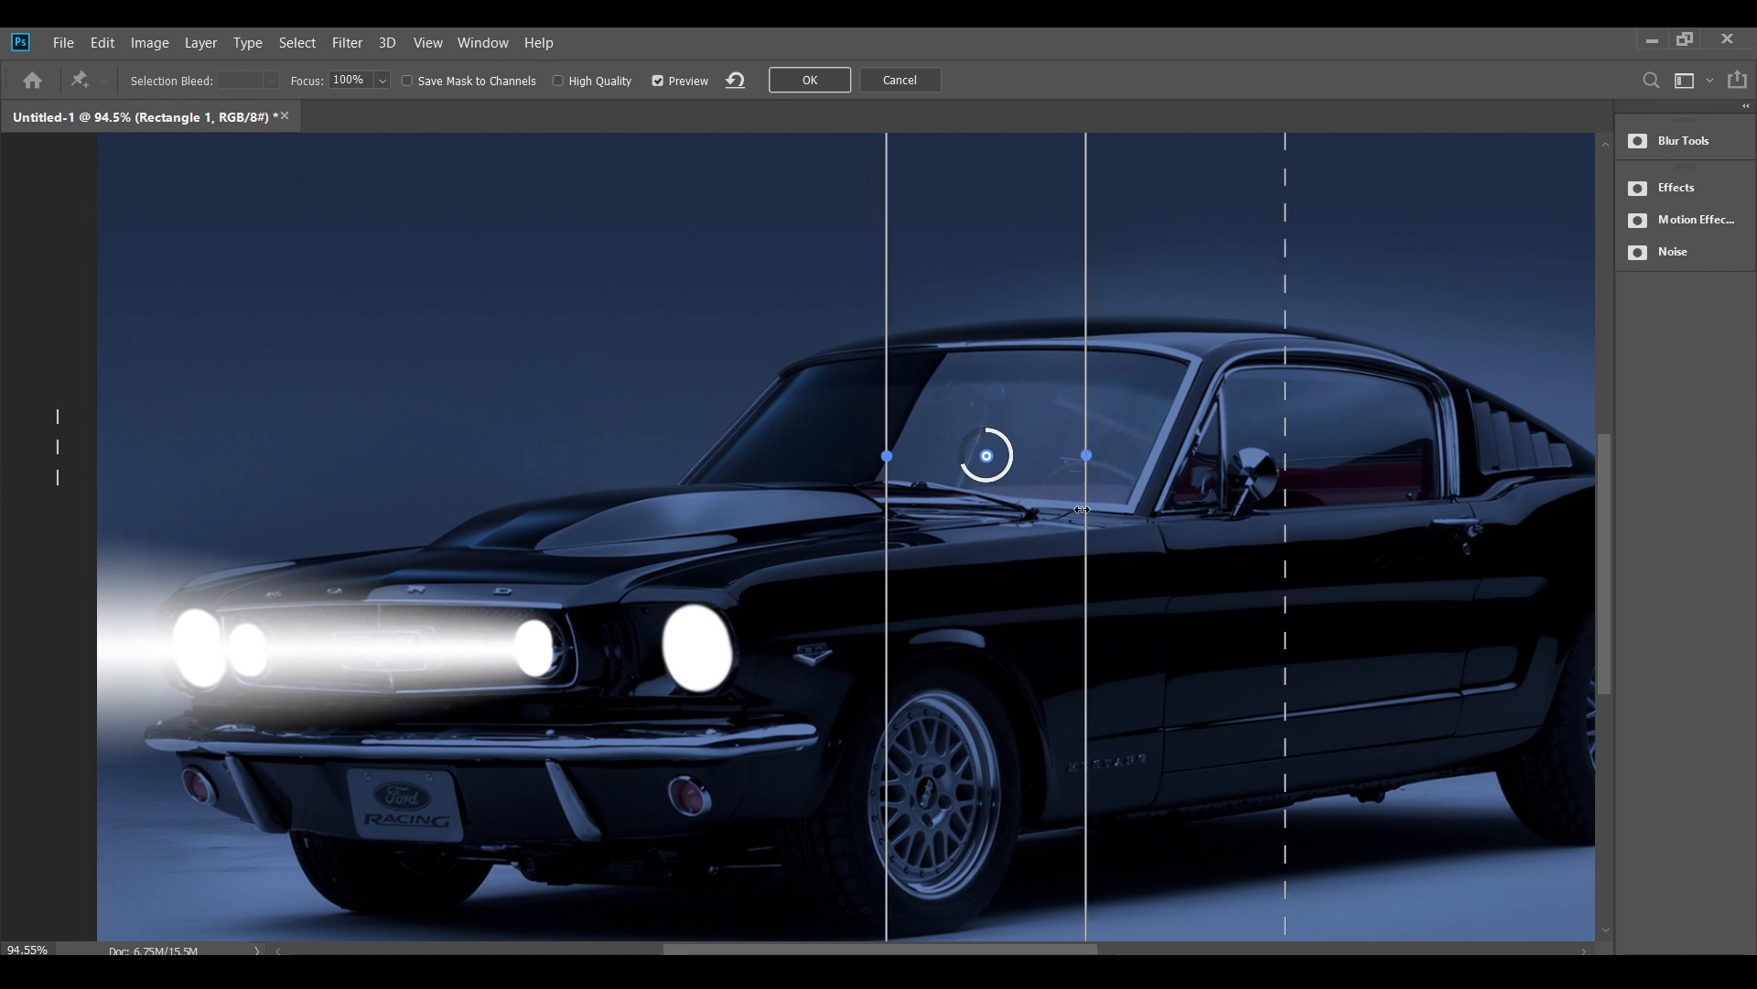
drag(986, 455, 931, 487)
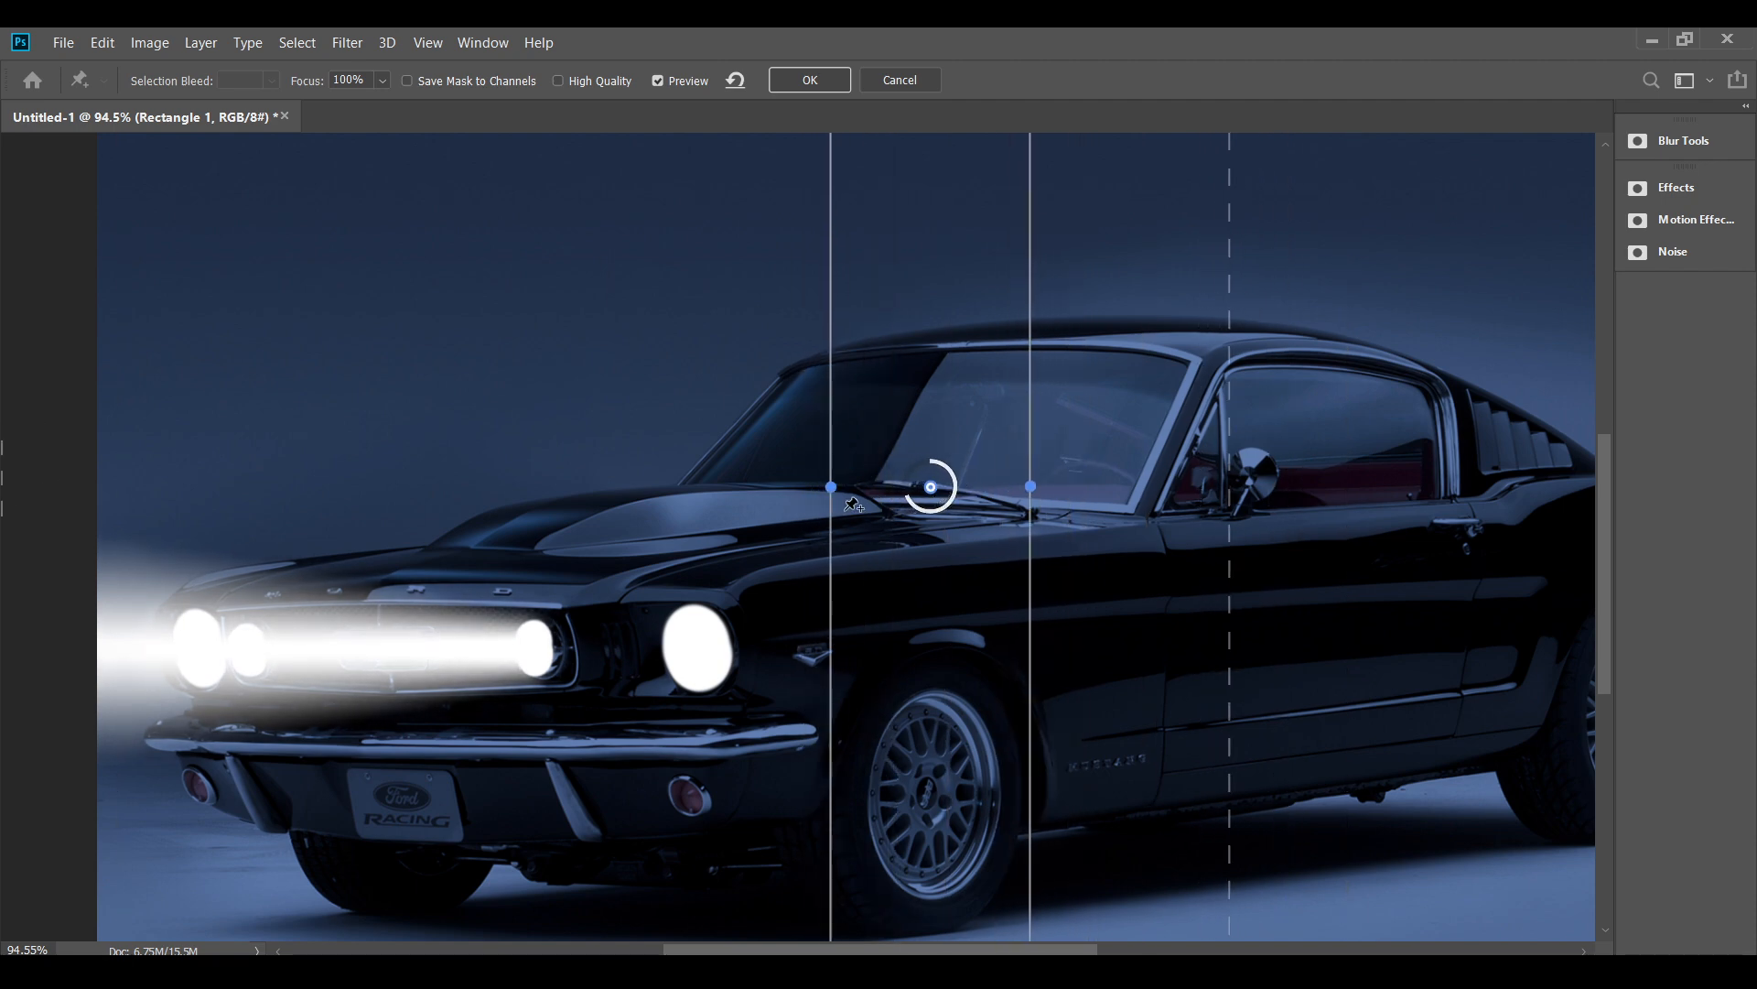
drag(831, 467, 774, 470)
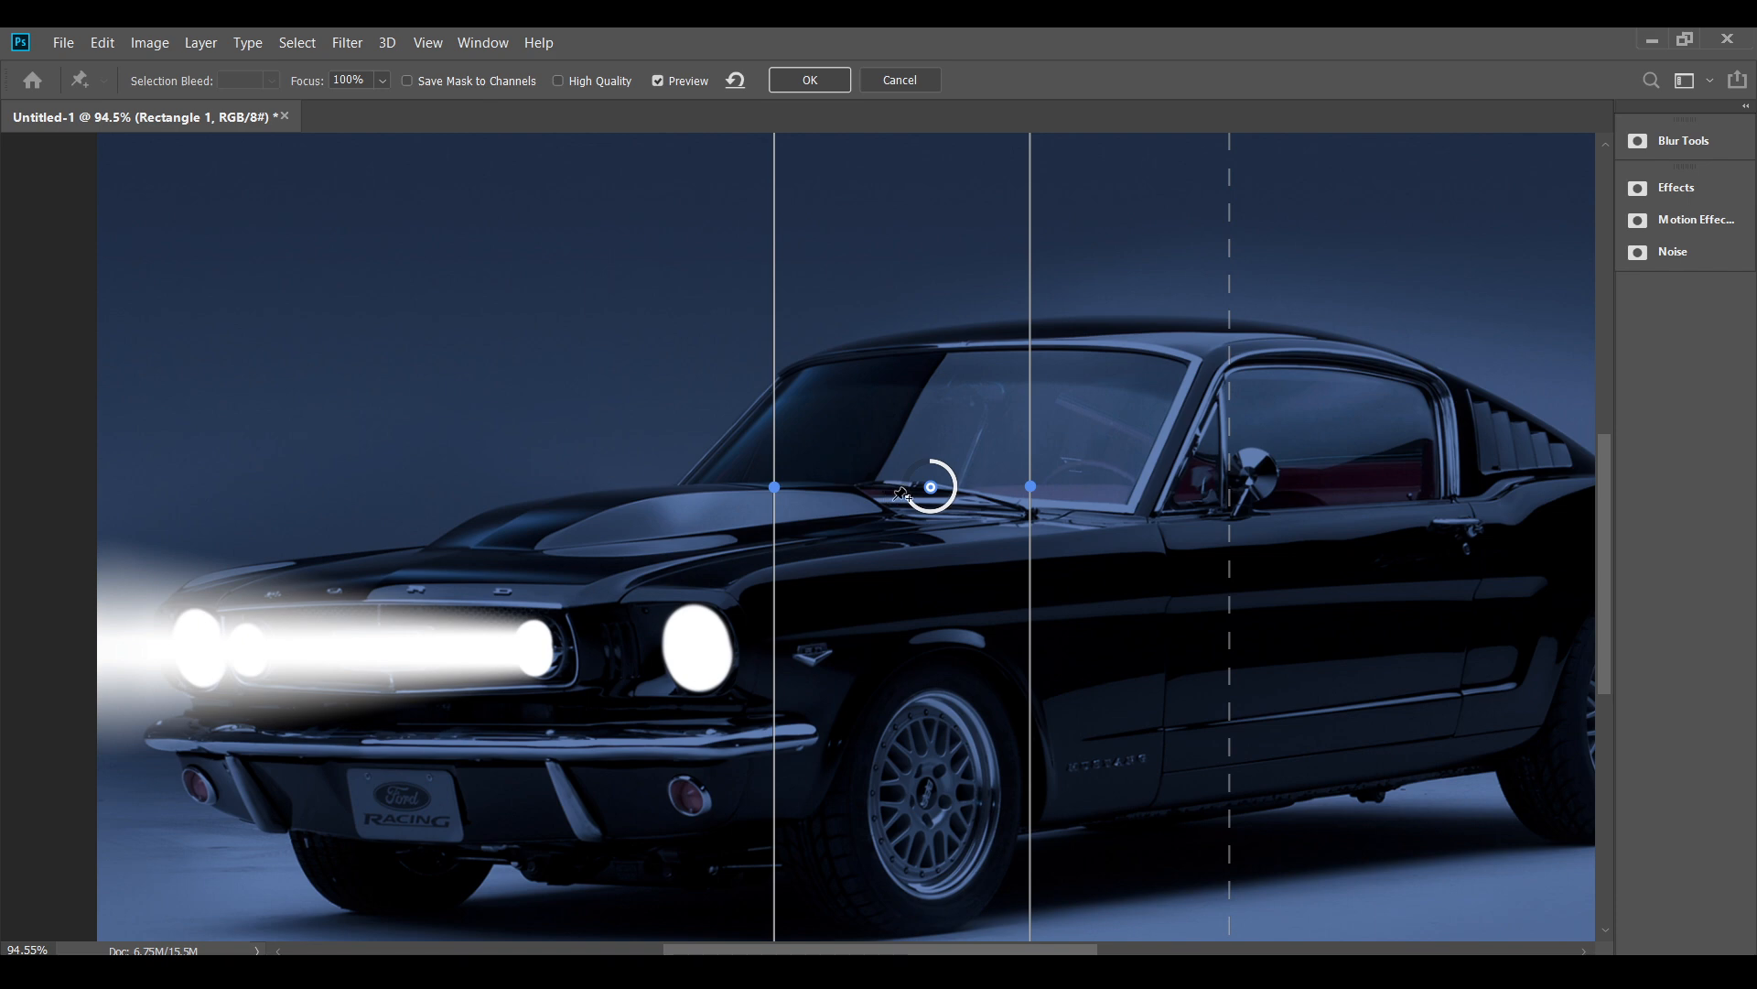
mouse_move(905, 500)
mouse_down()
mouse_move(905, 465)
mouse_move(911, 490)
mouse_up()
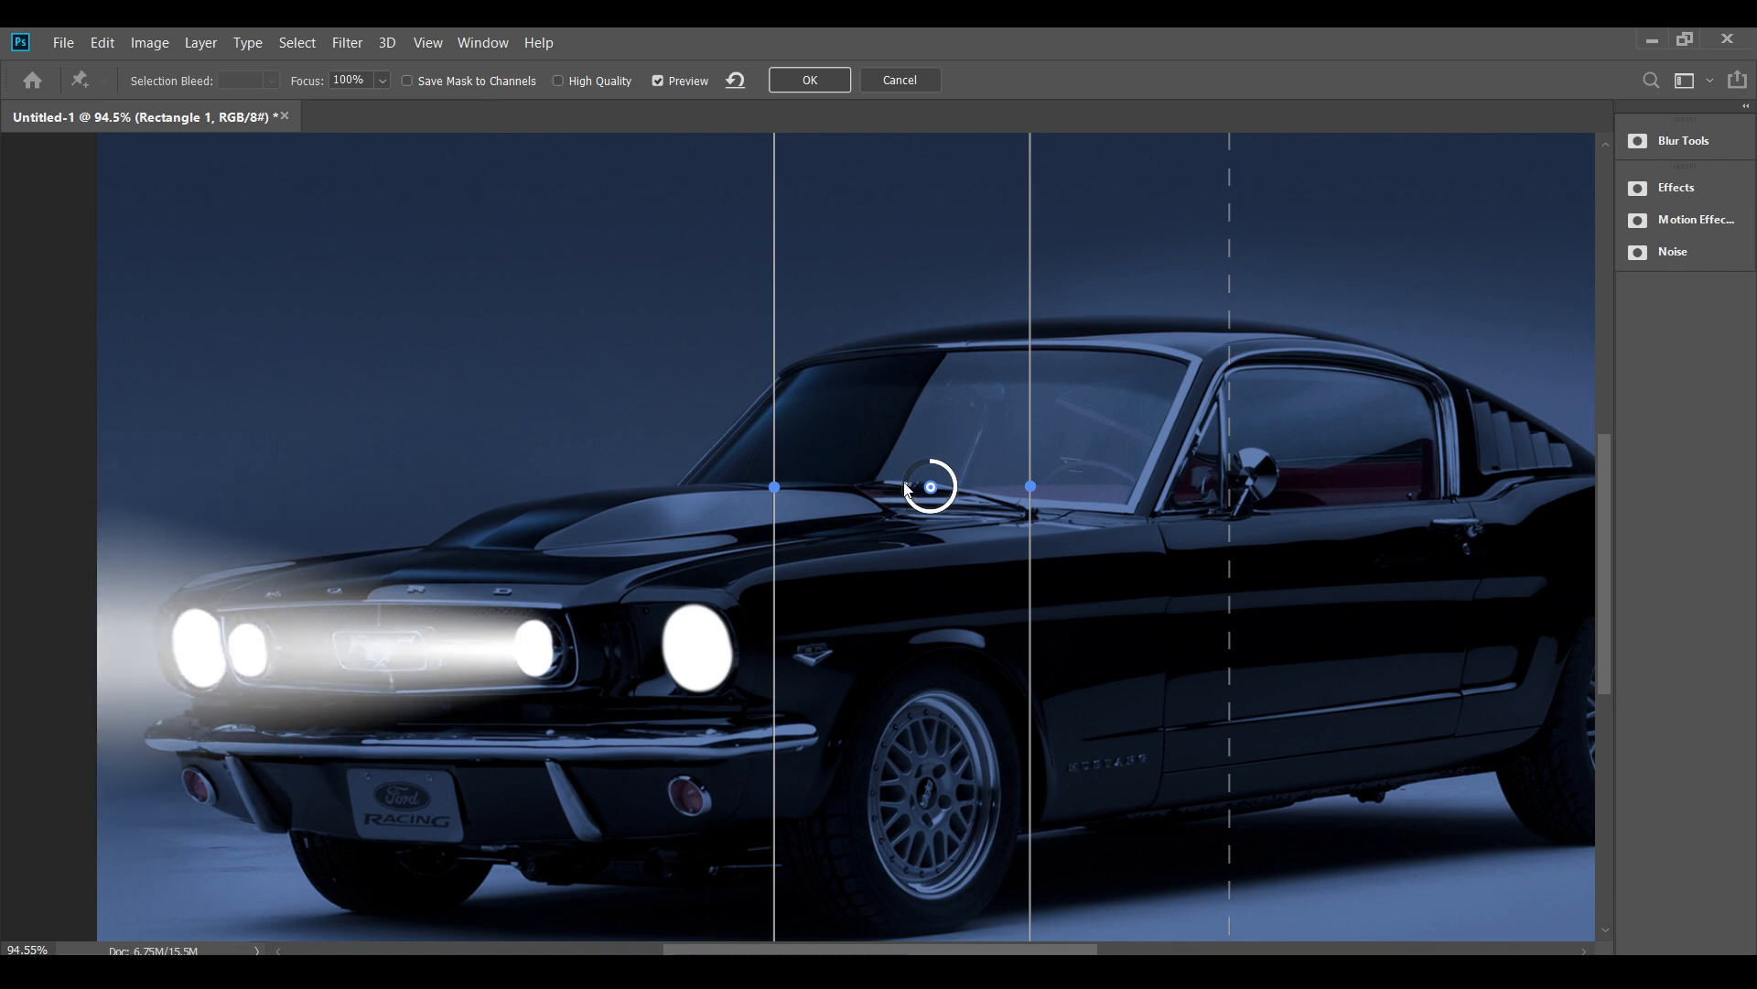
click(824, 88)
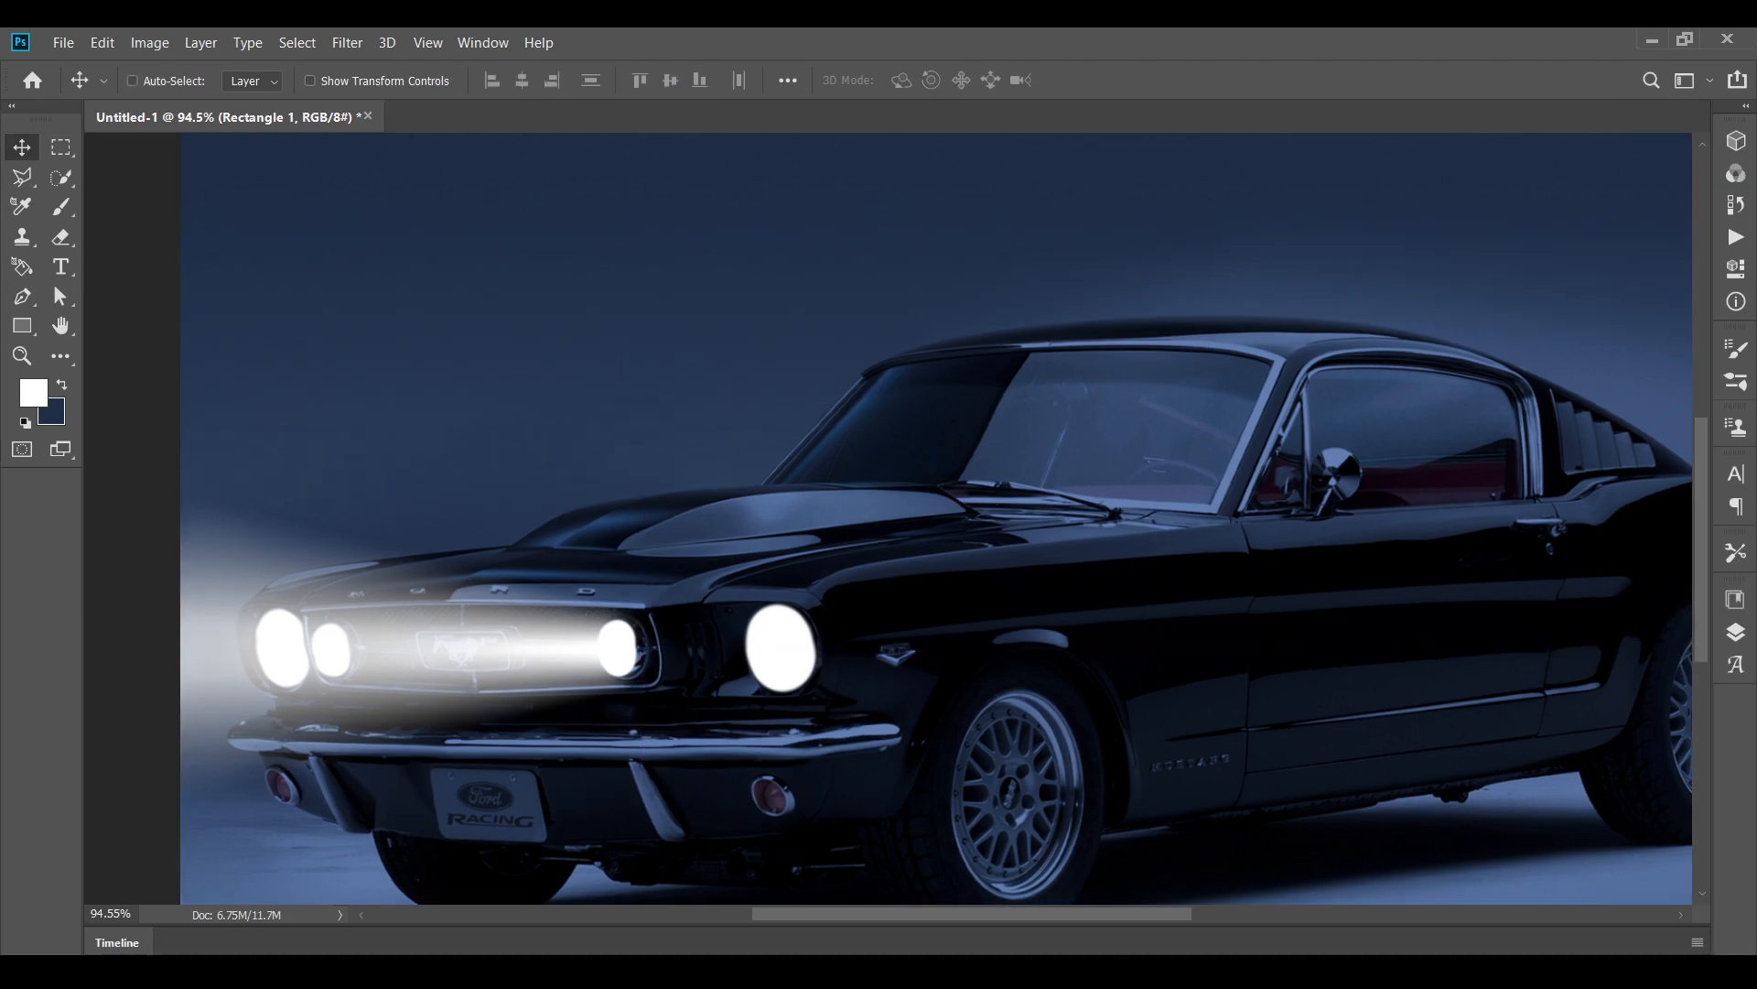
- Move the blurred beam to the near large headlight and scale it to about 131%, extending it back over the far headlights
drag(577, 647, 727, 648)
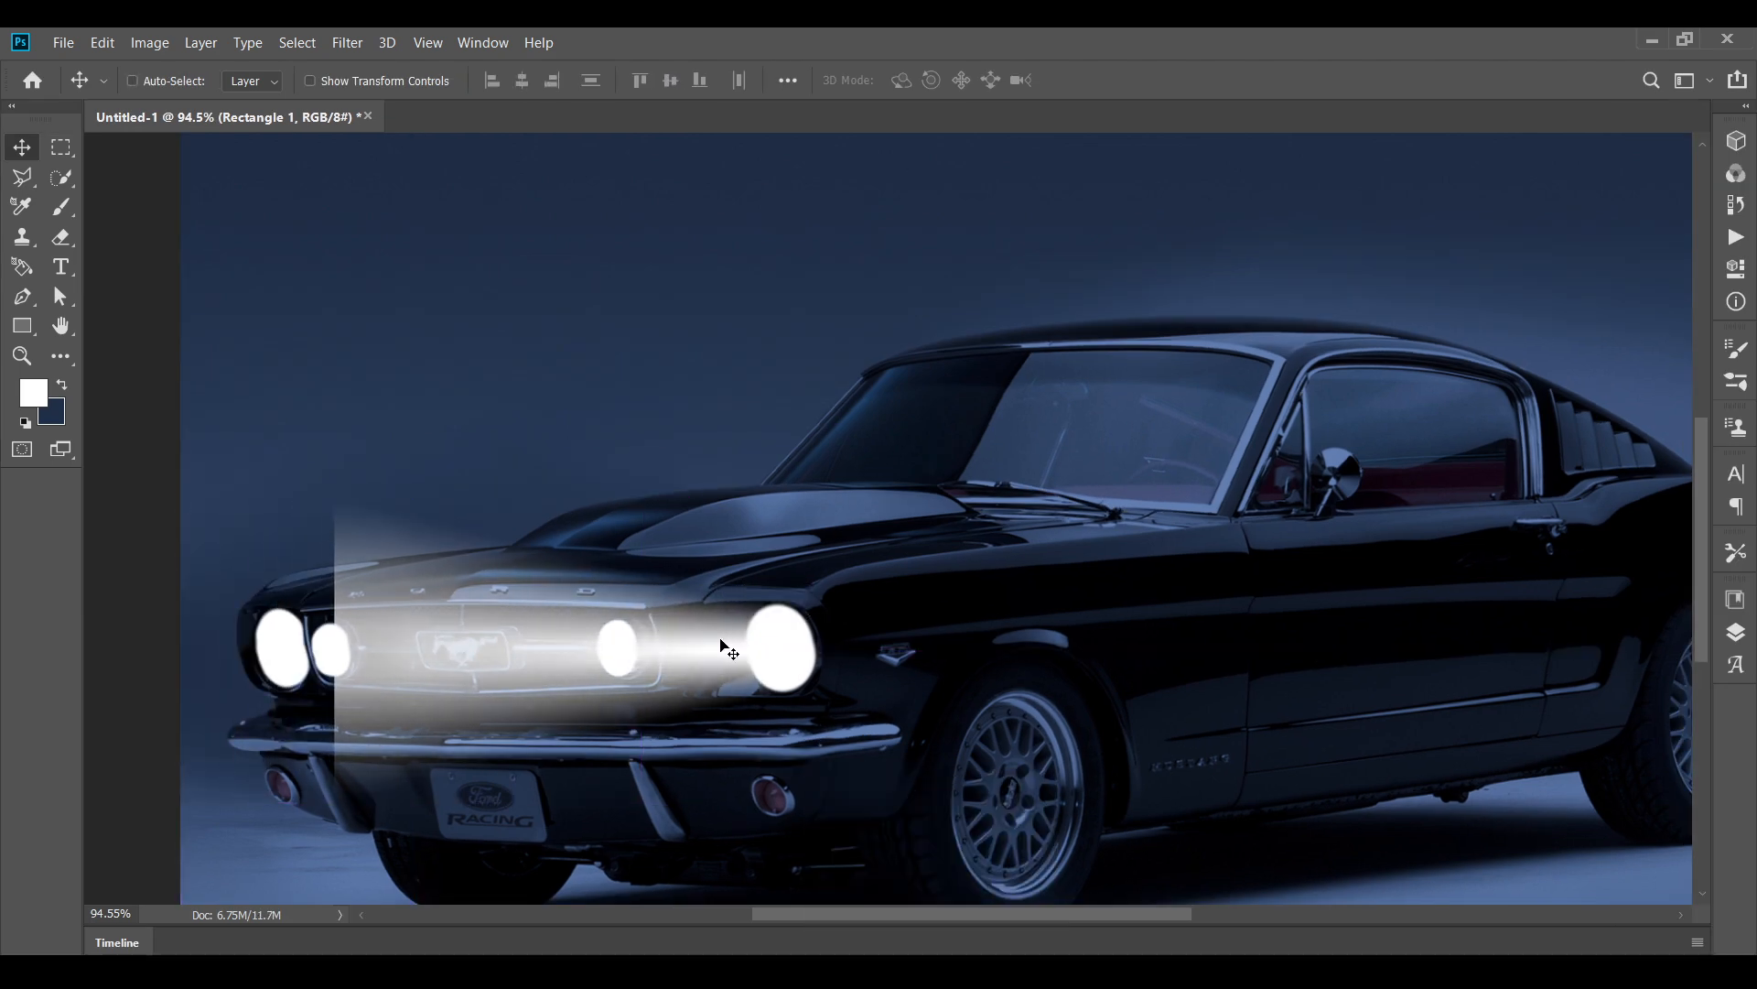
key(ctrl+t)
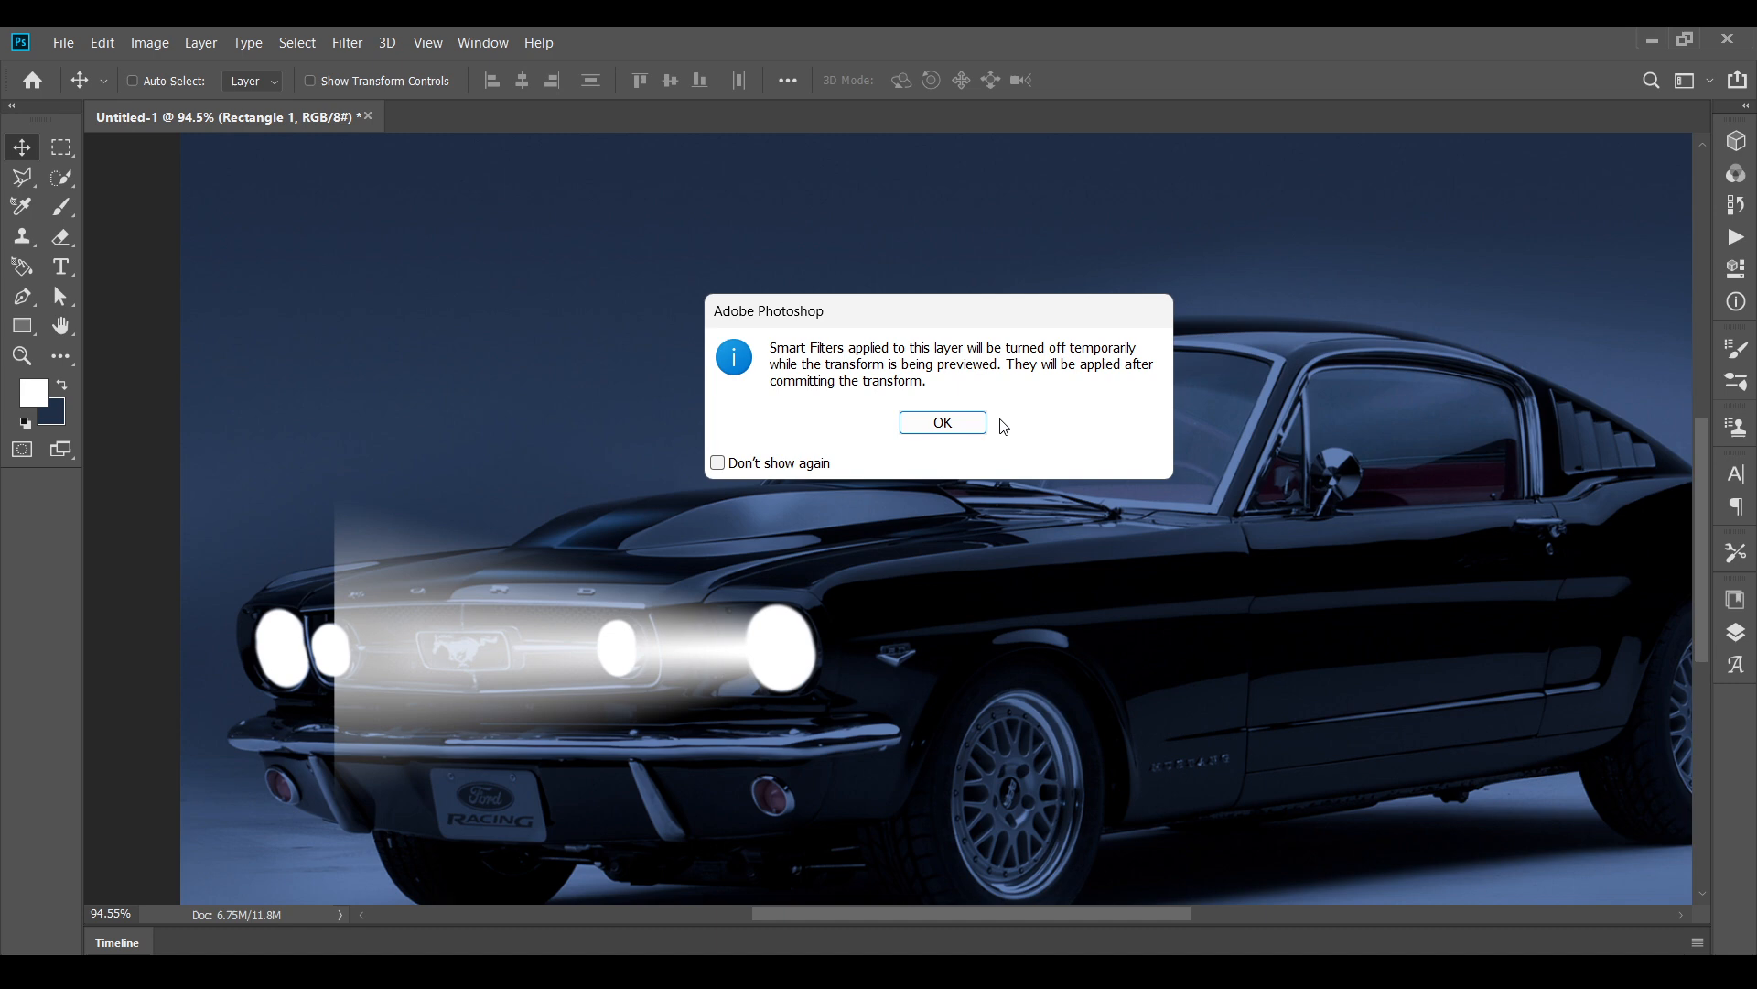
click(943, 422)
drag(335, 652, 199, 675)
- Widen the beam's headlight end with Perspective to about 175% height, move it about 10 px towards the near large headlight, and commit
right_click(740, 612)
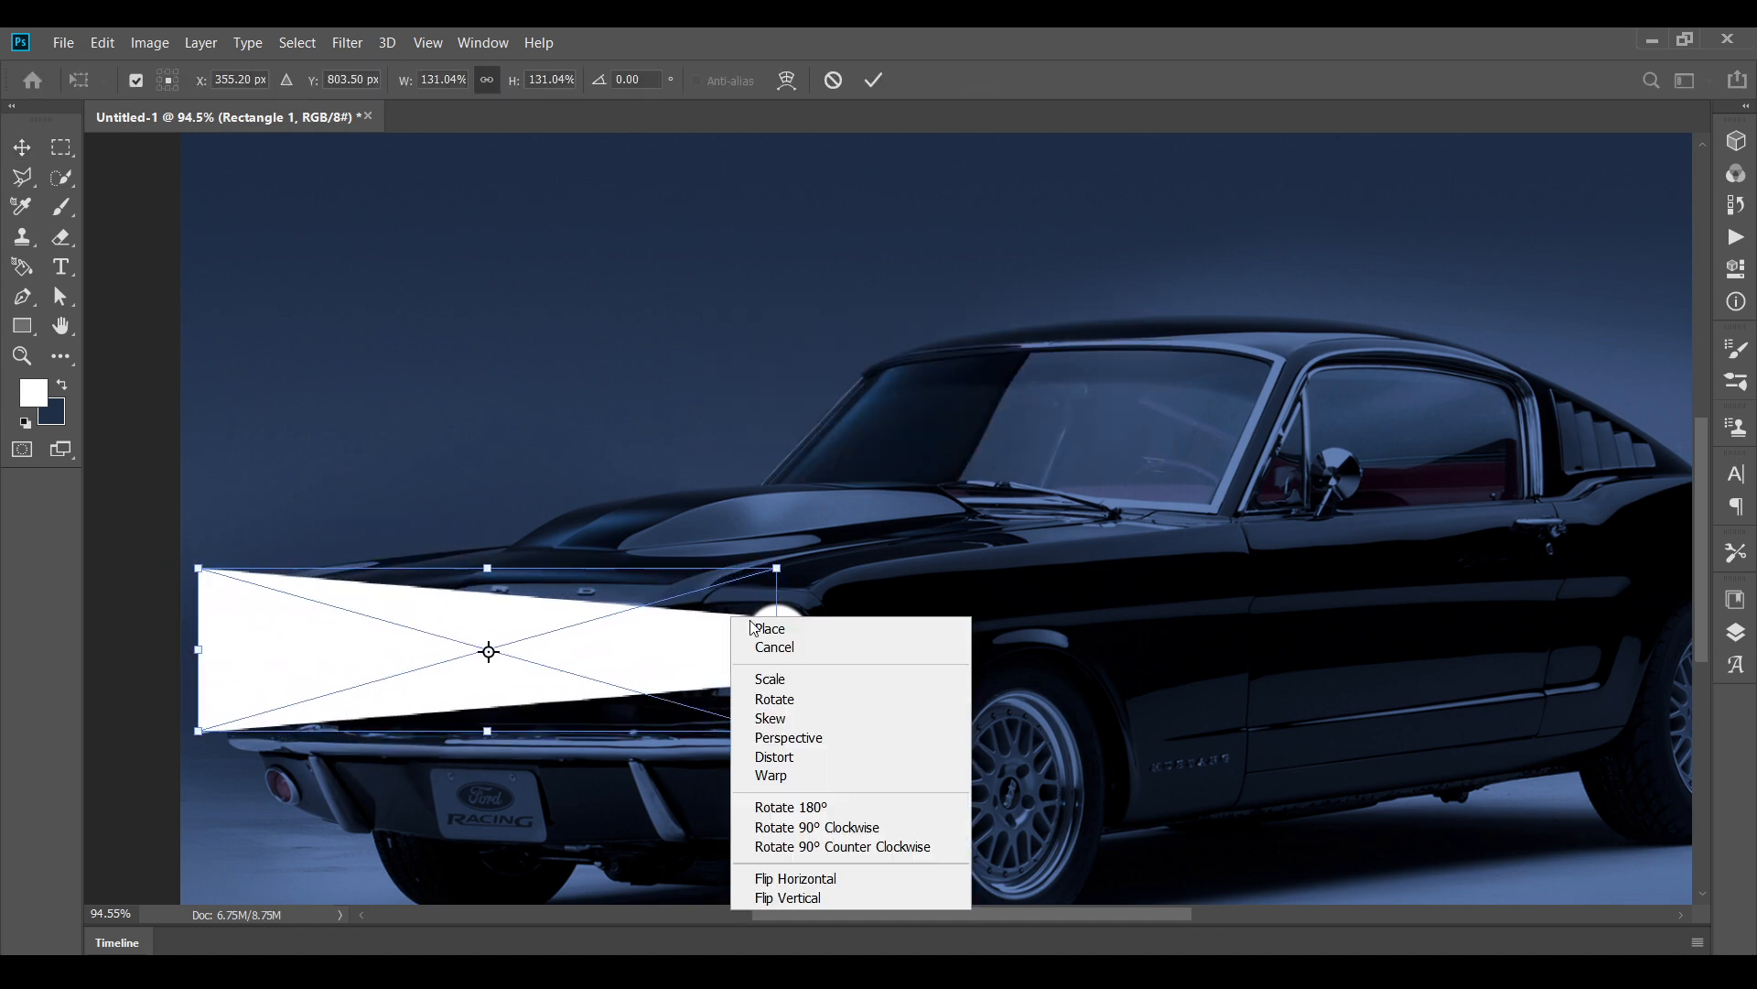
click(796, 732)
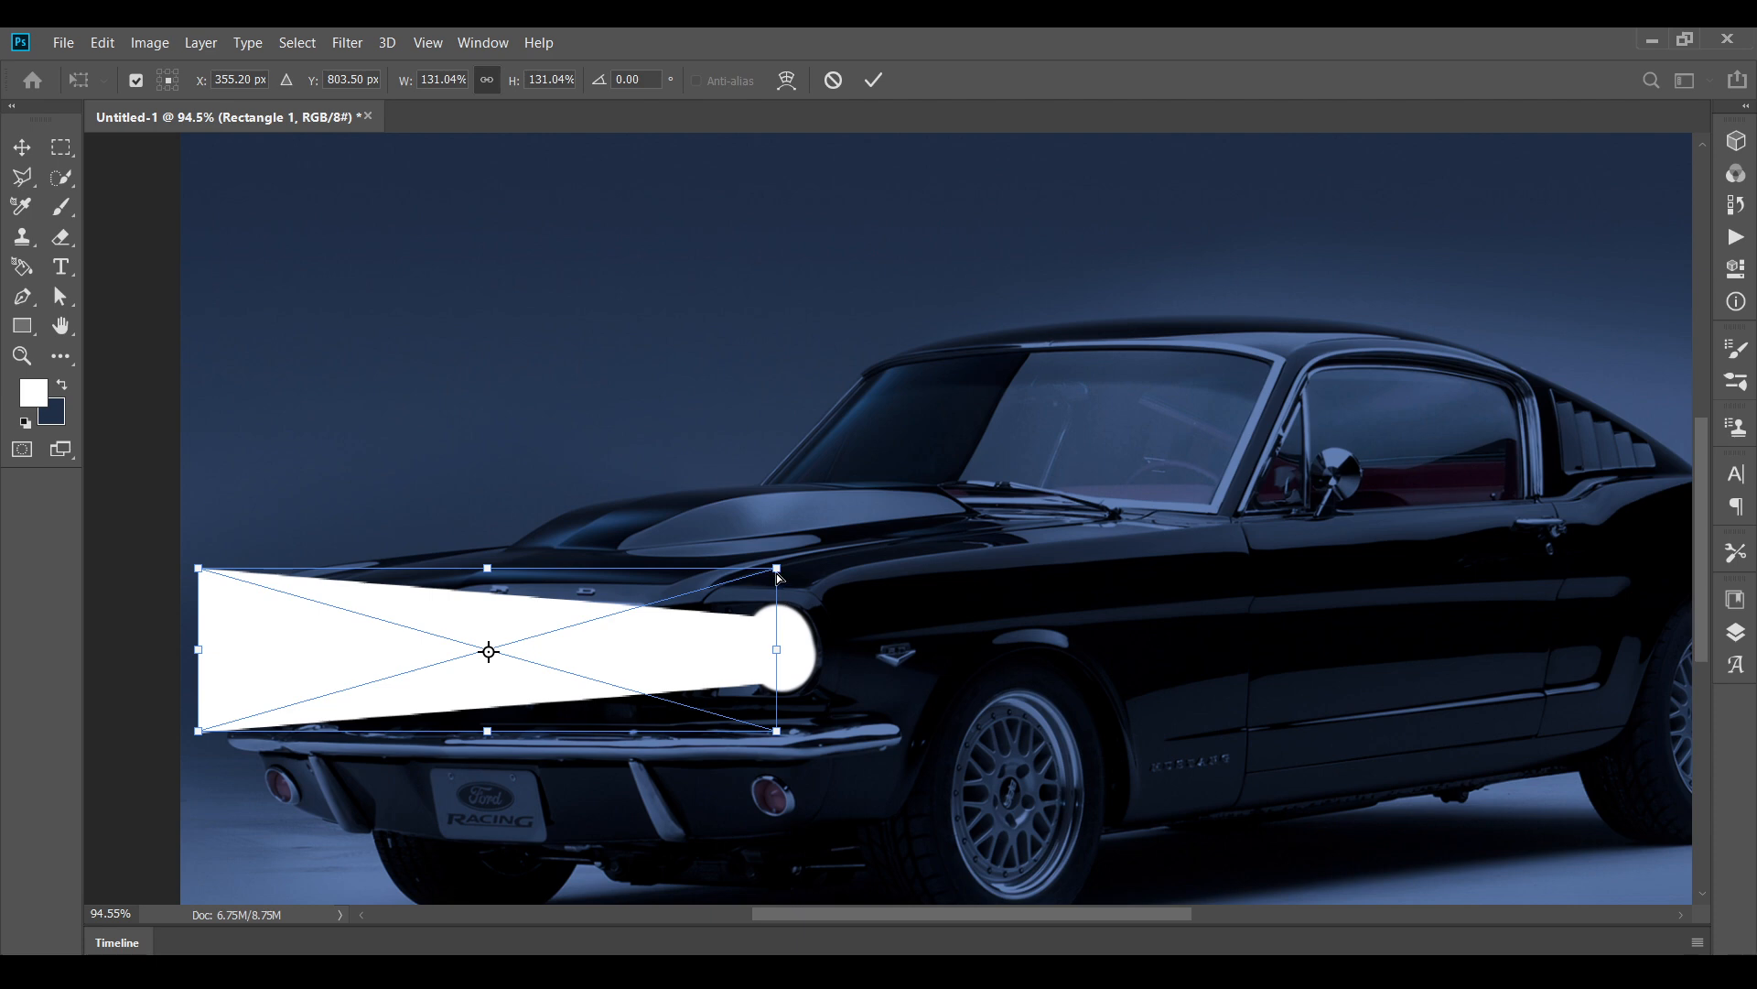
drag(776, 571, 776, 540)
drag(754, 623, 765, 621)
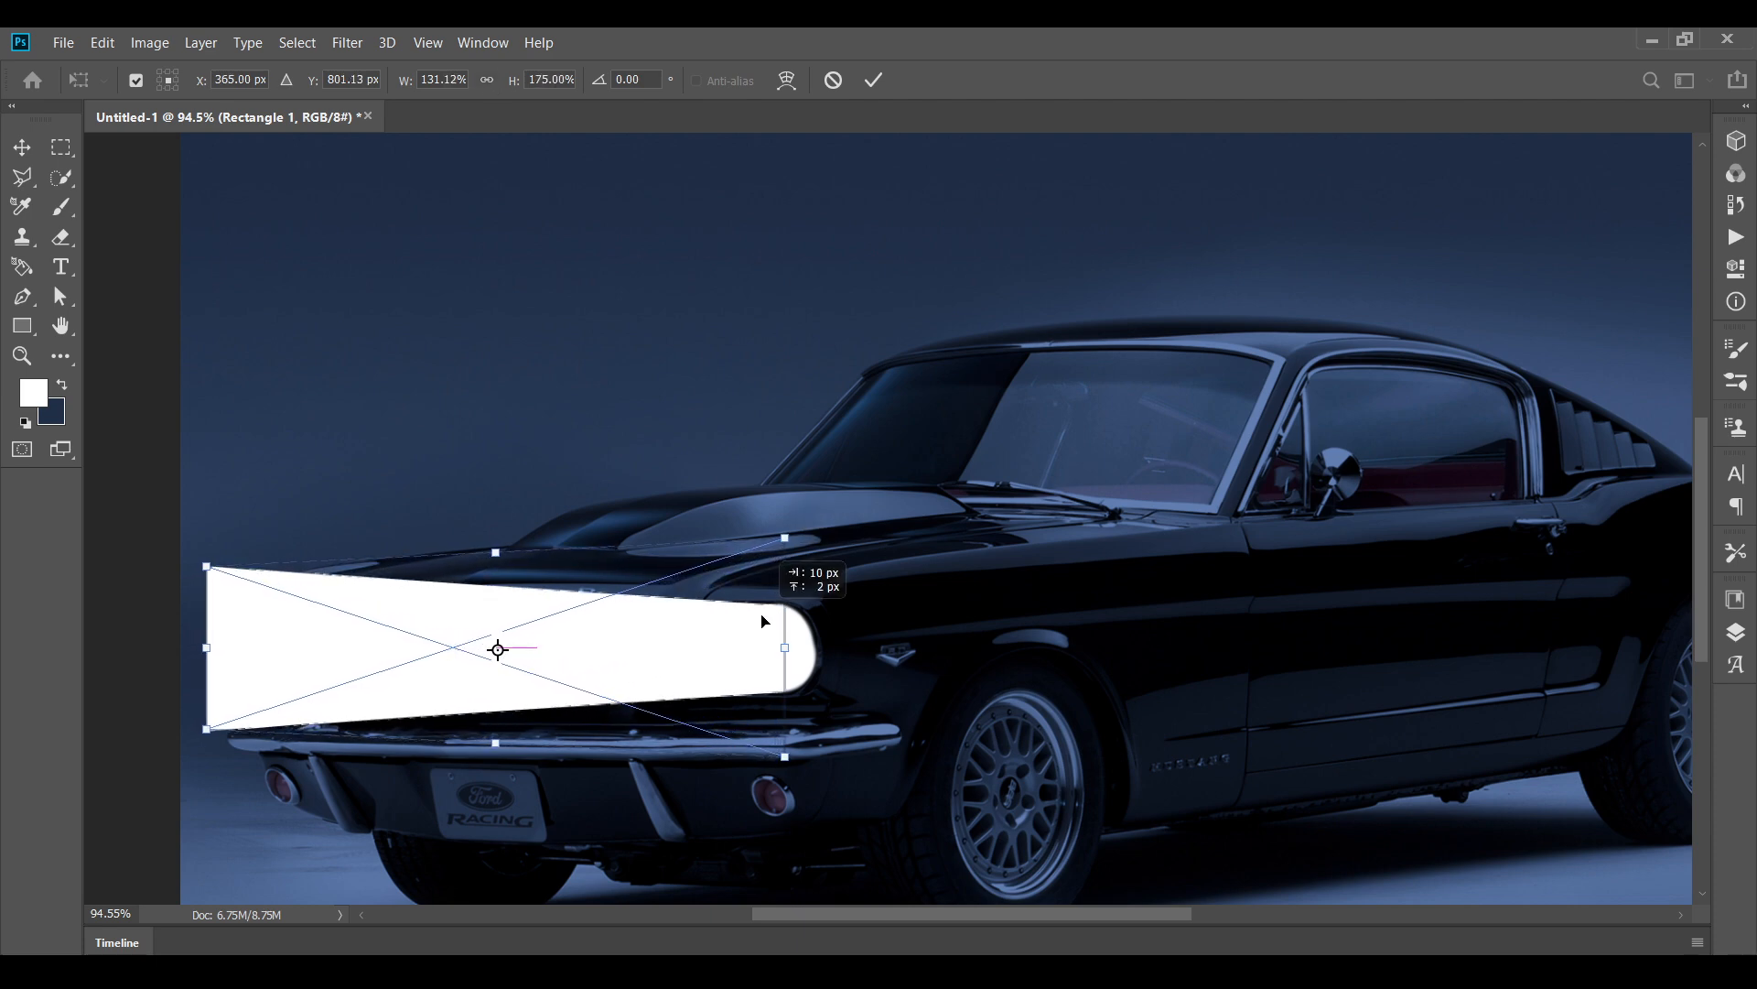
click(874, 80)
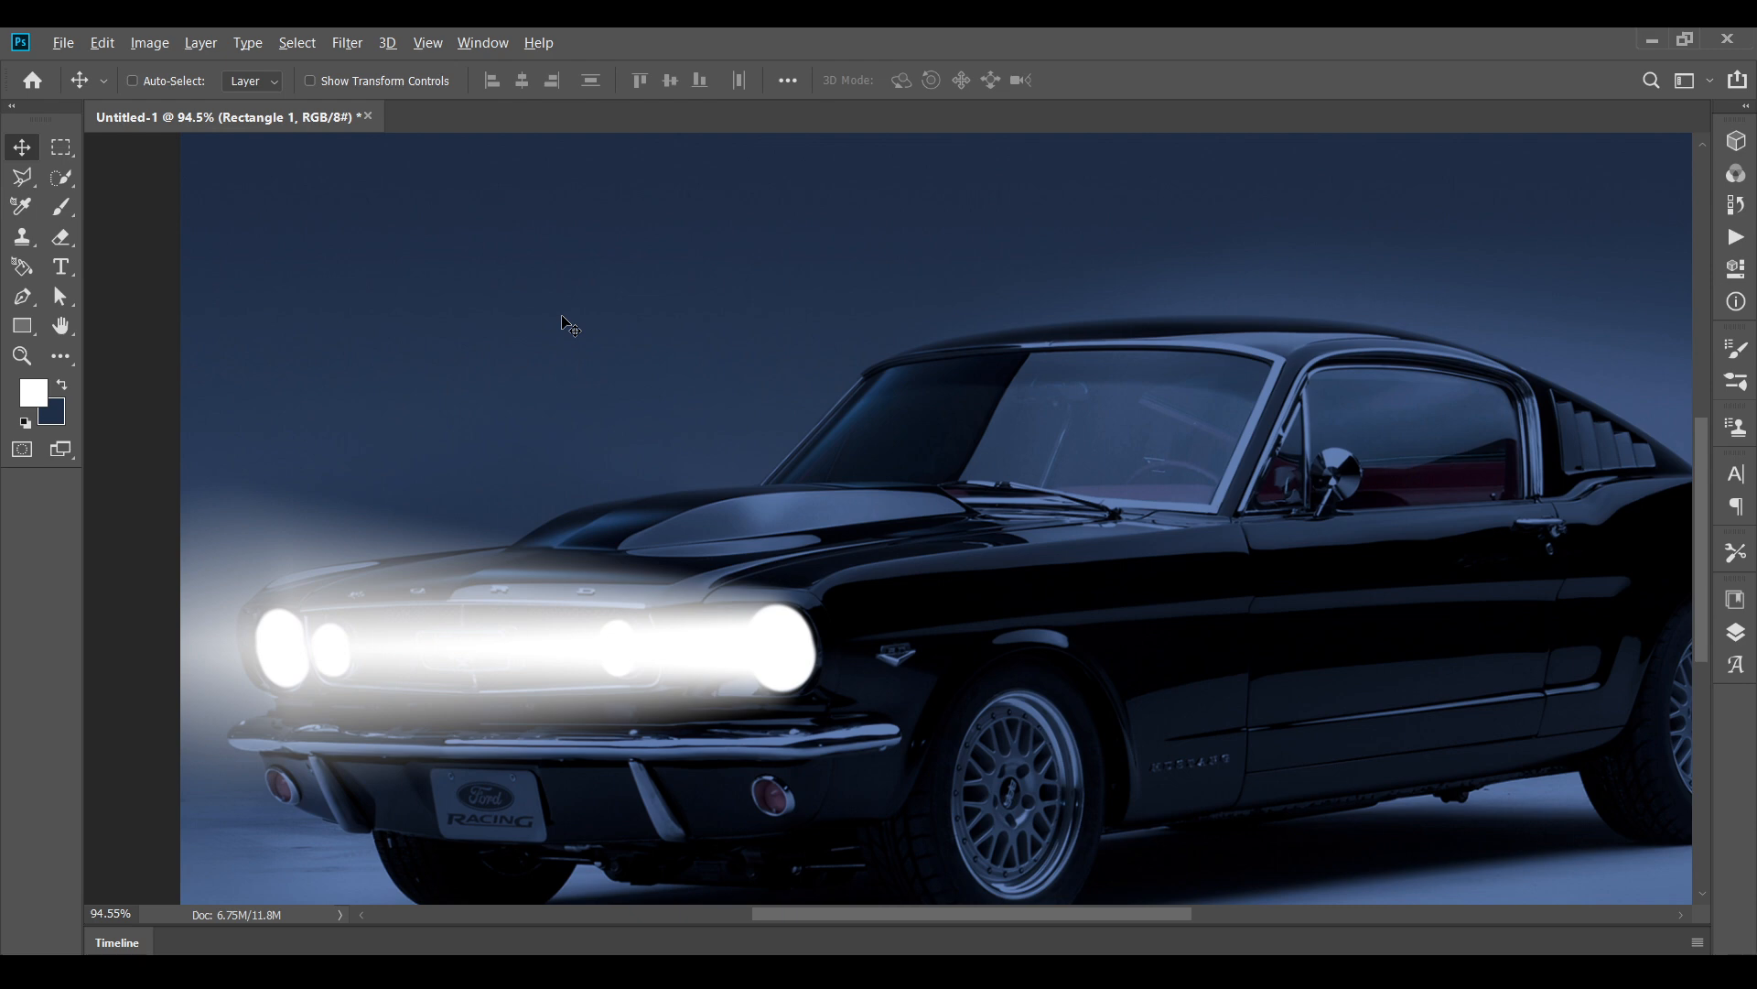
- Distort the beam's headlight-end corners inward to narrow the beam to about 152% height at the near large headlight
scroll(562, 316, down, 4)
scroll(562, 316, up, 2)
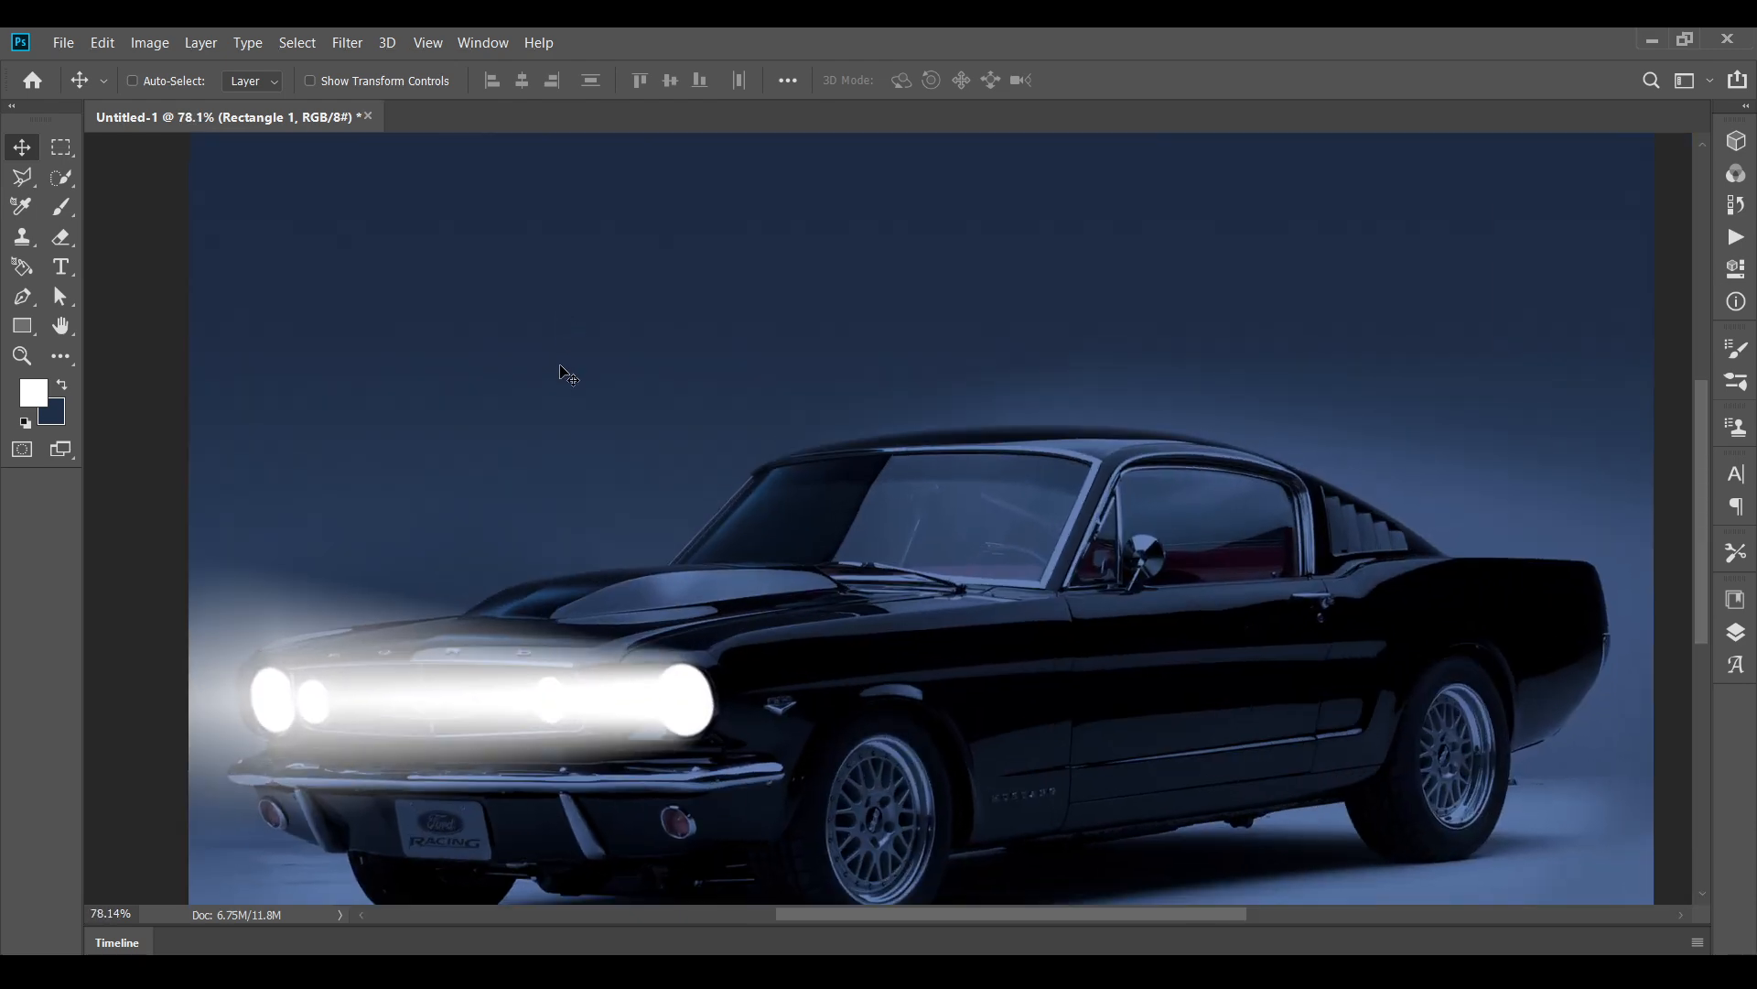
key(ctrl+t)
click(943, 419)
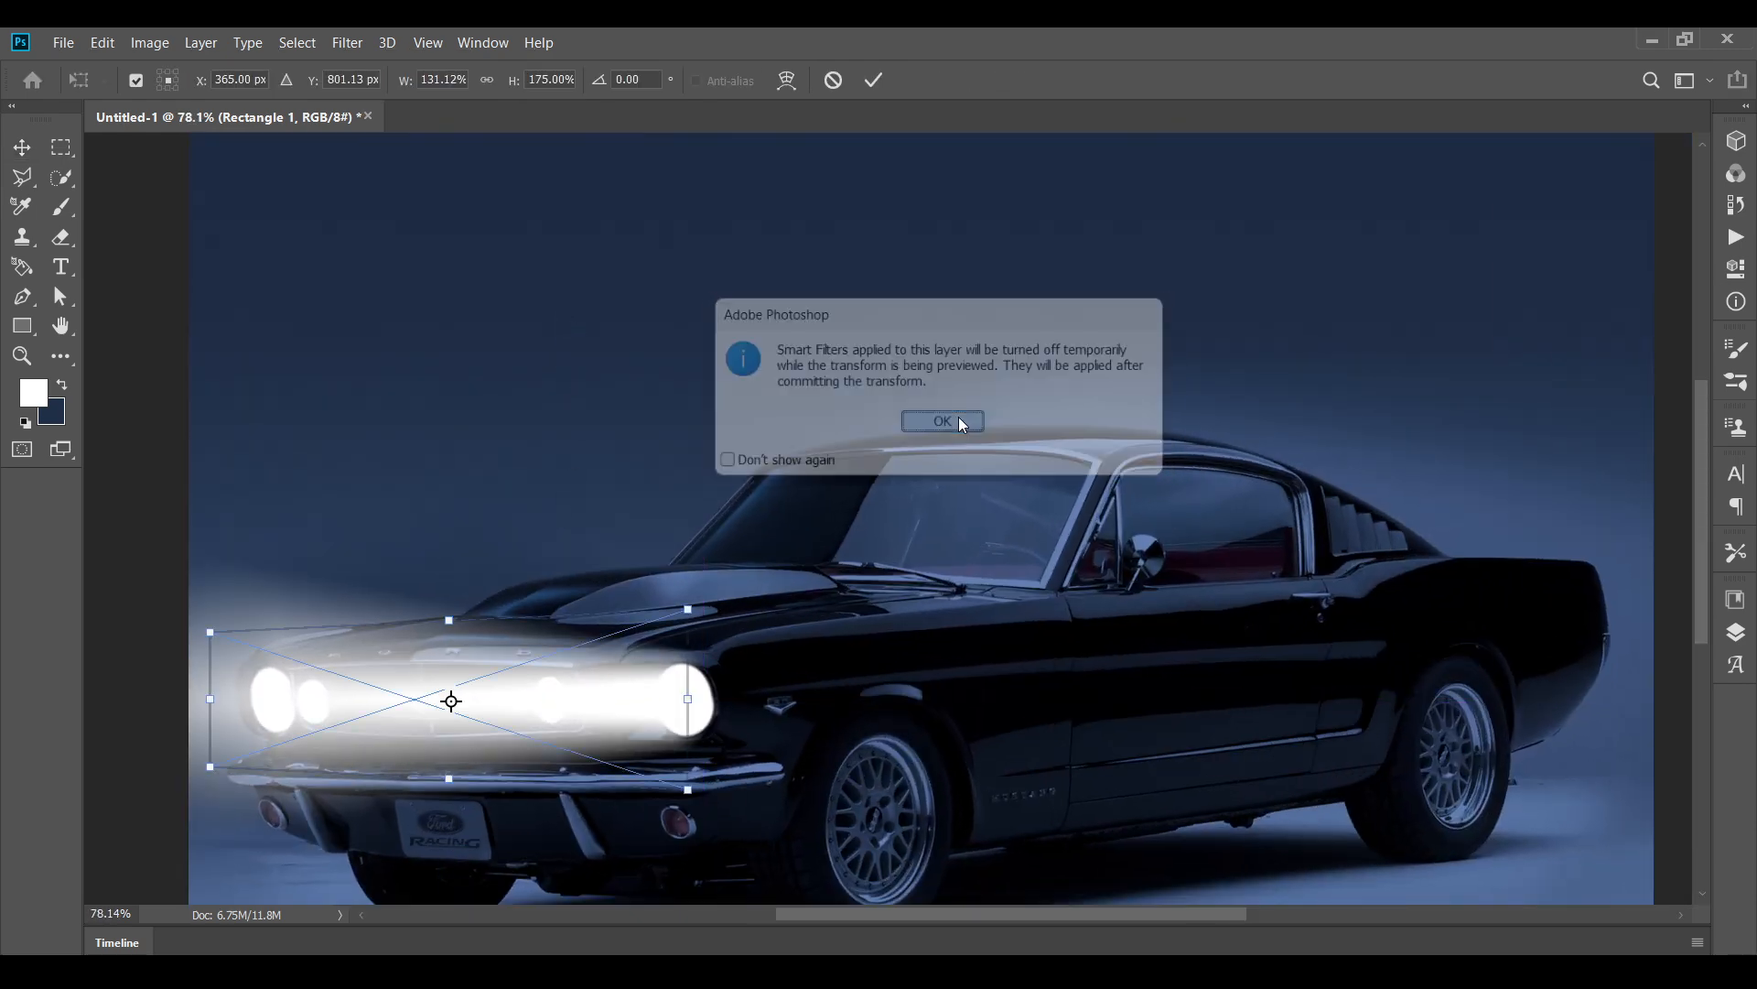
right_click(634, 693)
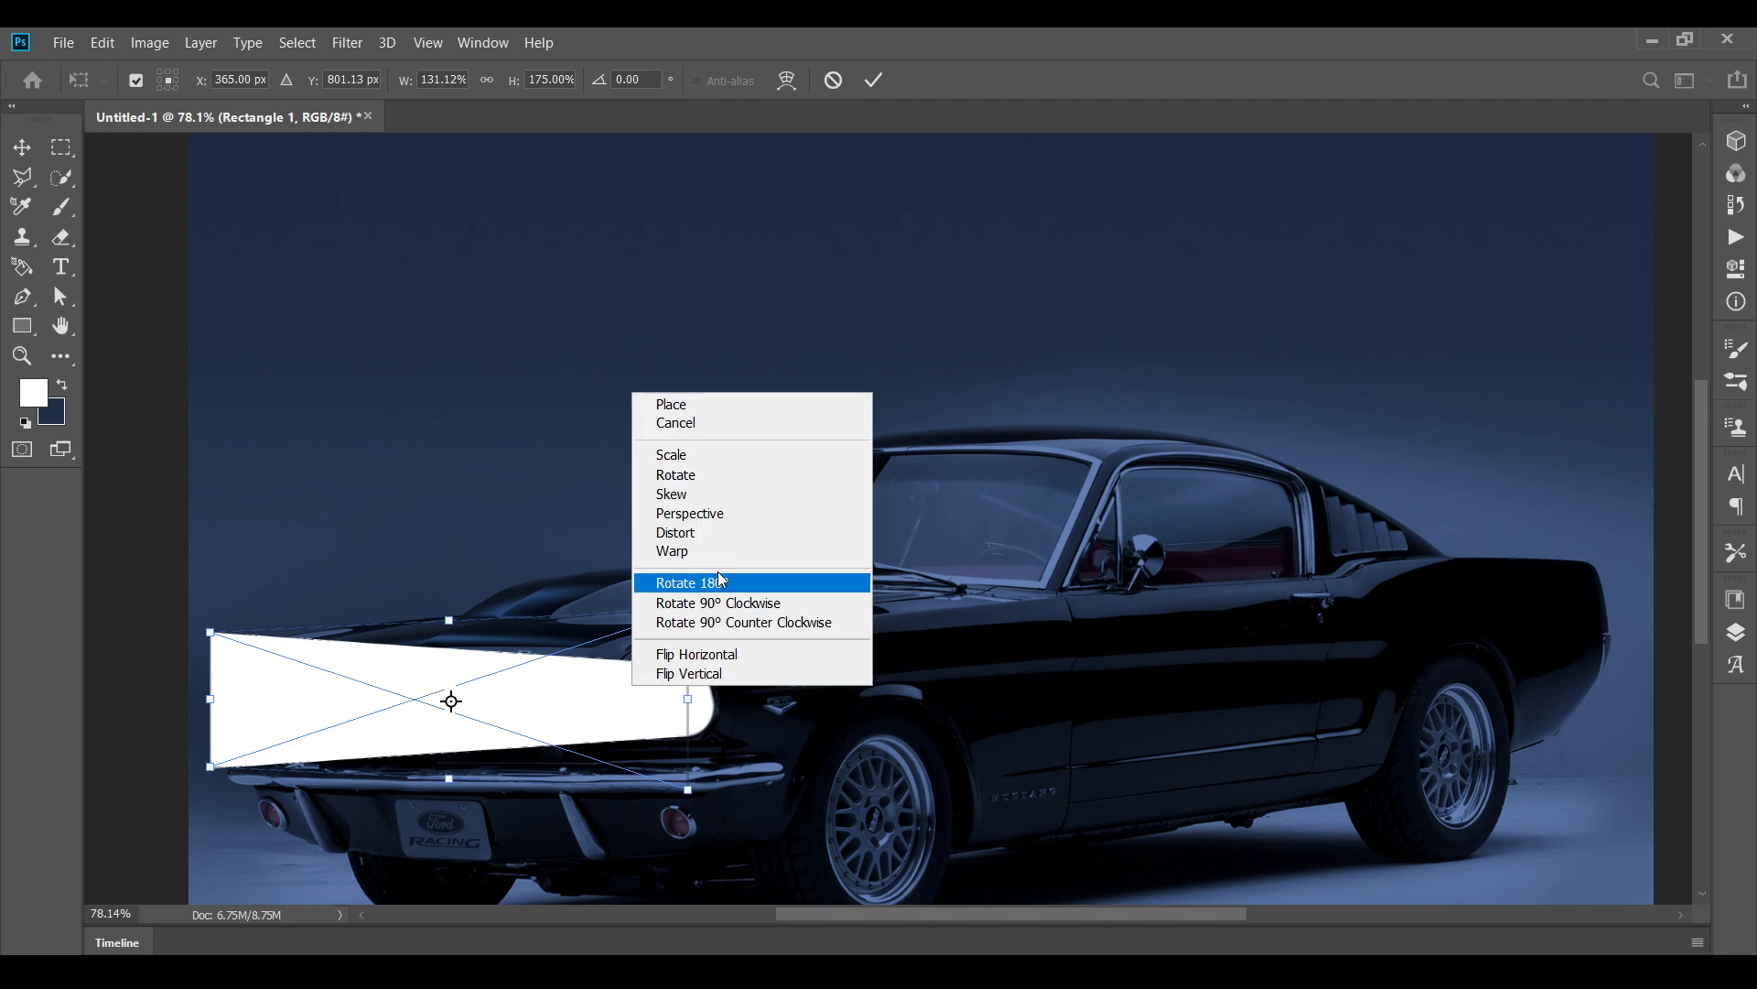
click(710, 533)
drag(689, 611, 689, 619)
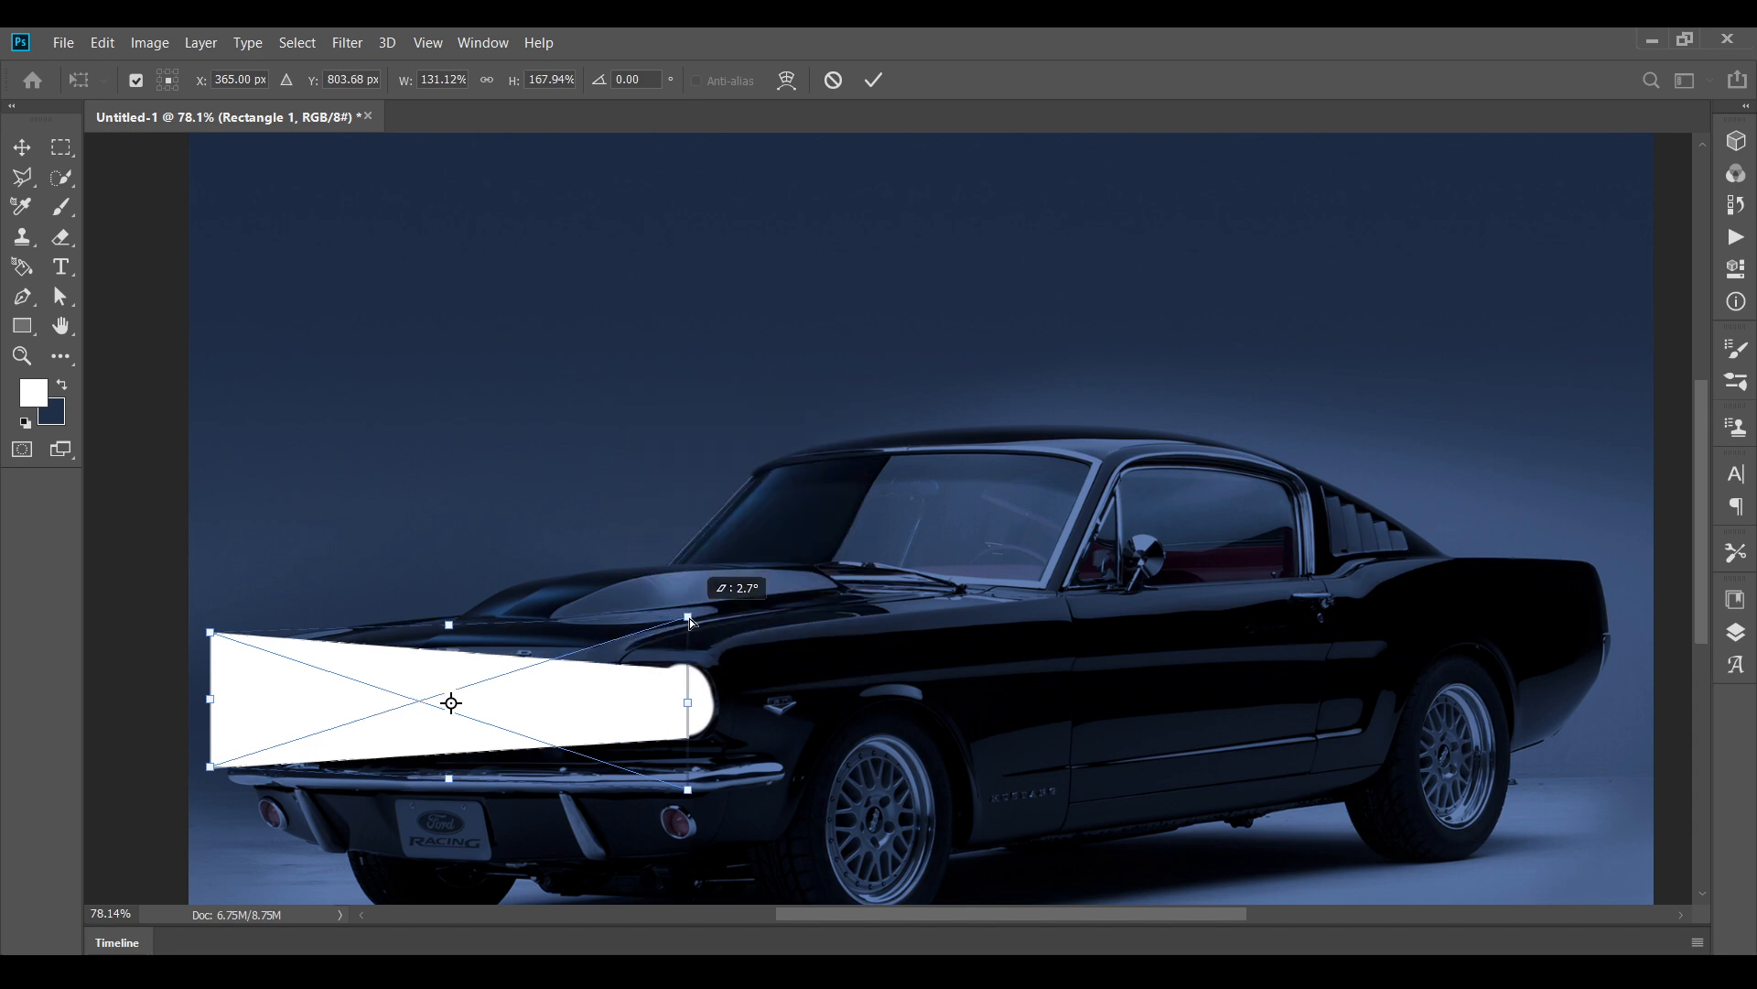
drag(690, 789, 691, 779)
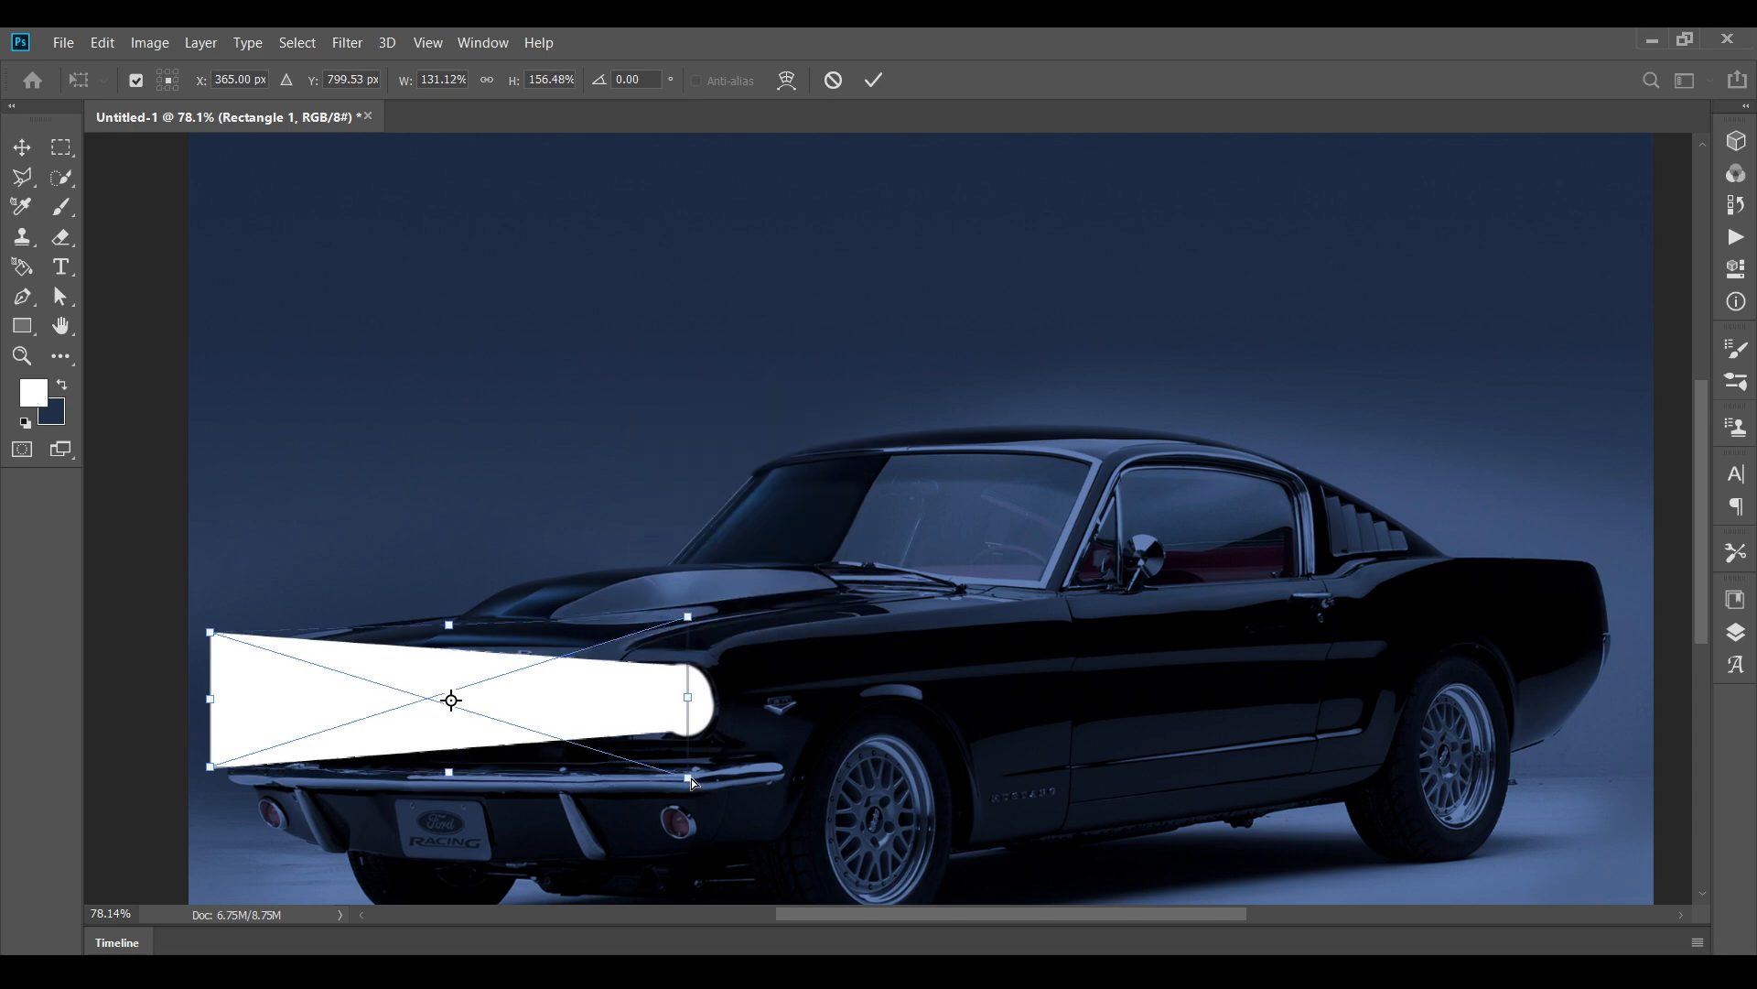
drag(688, 623, 686, 630)
- Distort the beam's upper headlight-end corner slightly further inward, to about 145% height, and commit the transform
right_click(679, 698)
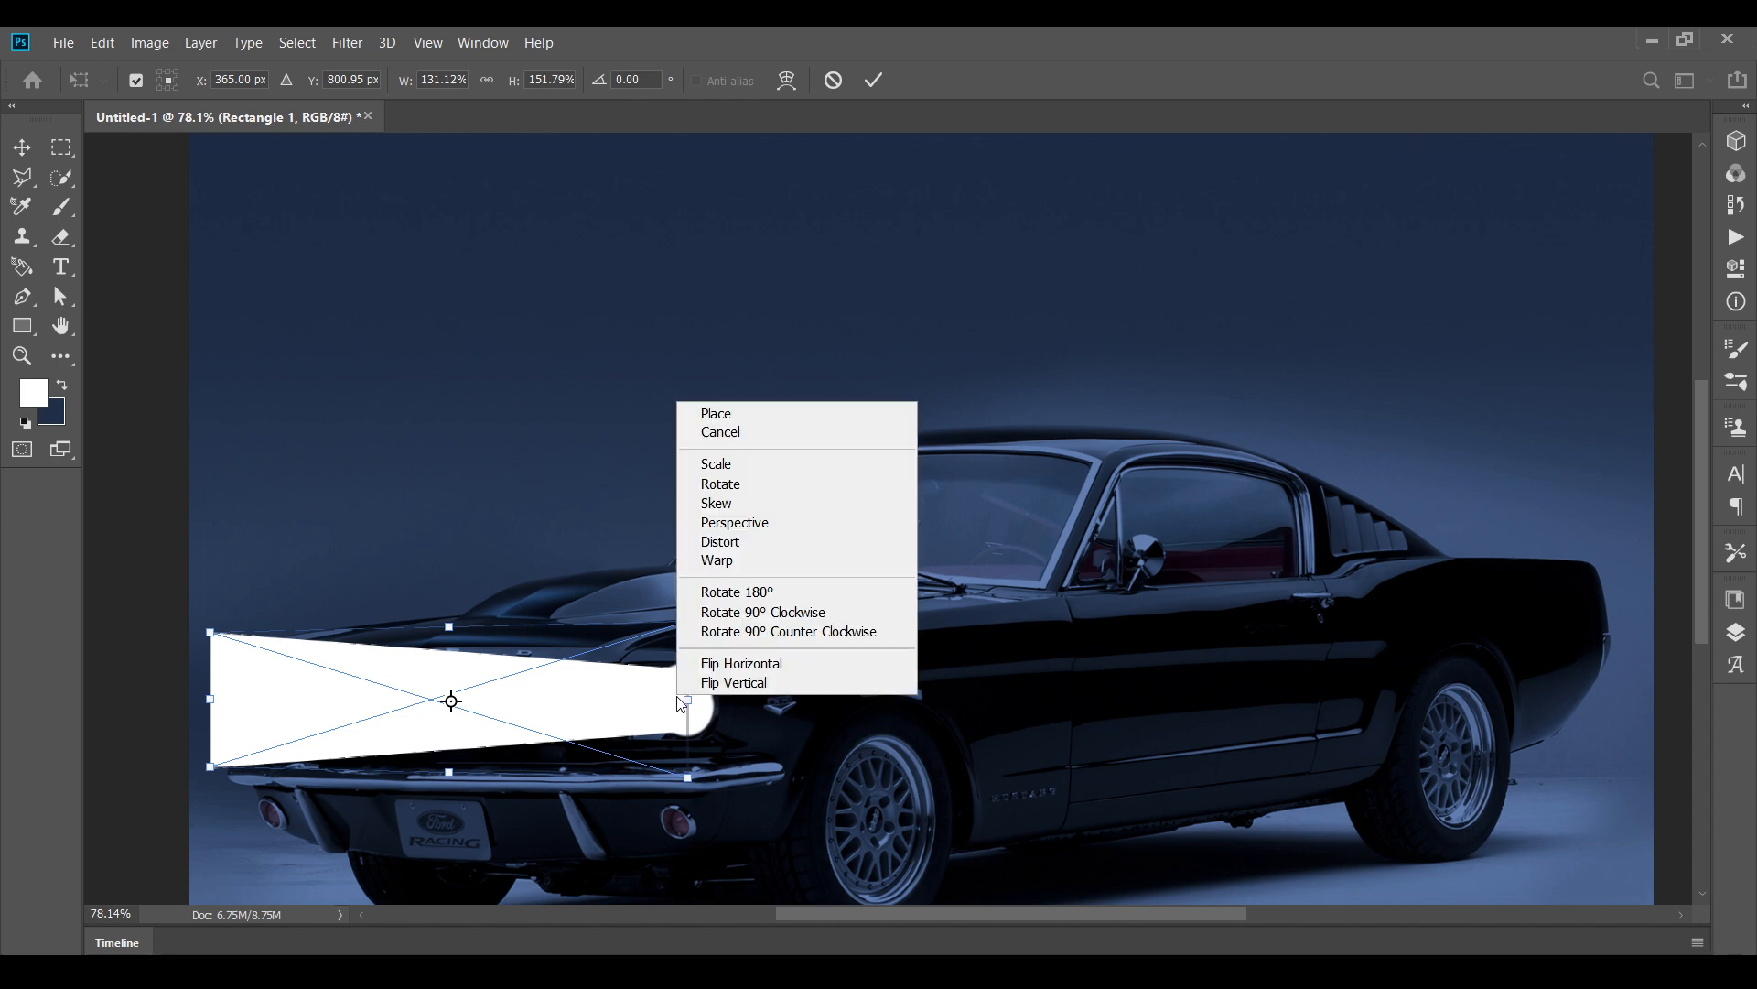
click(743, 536)
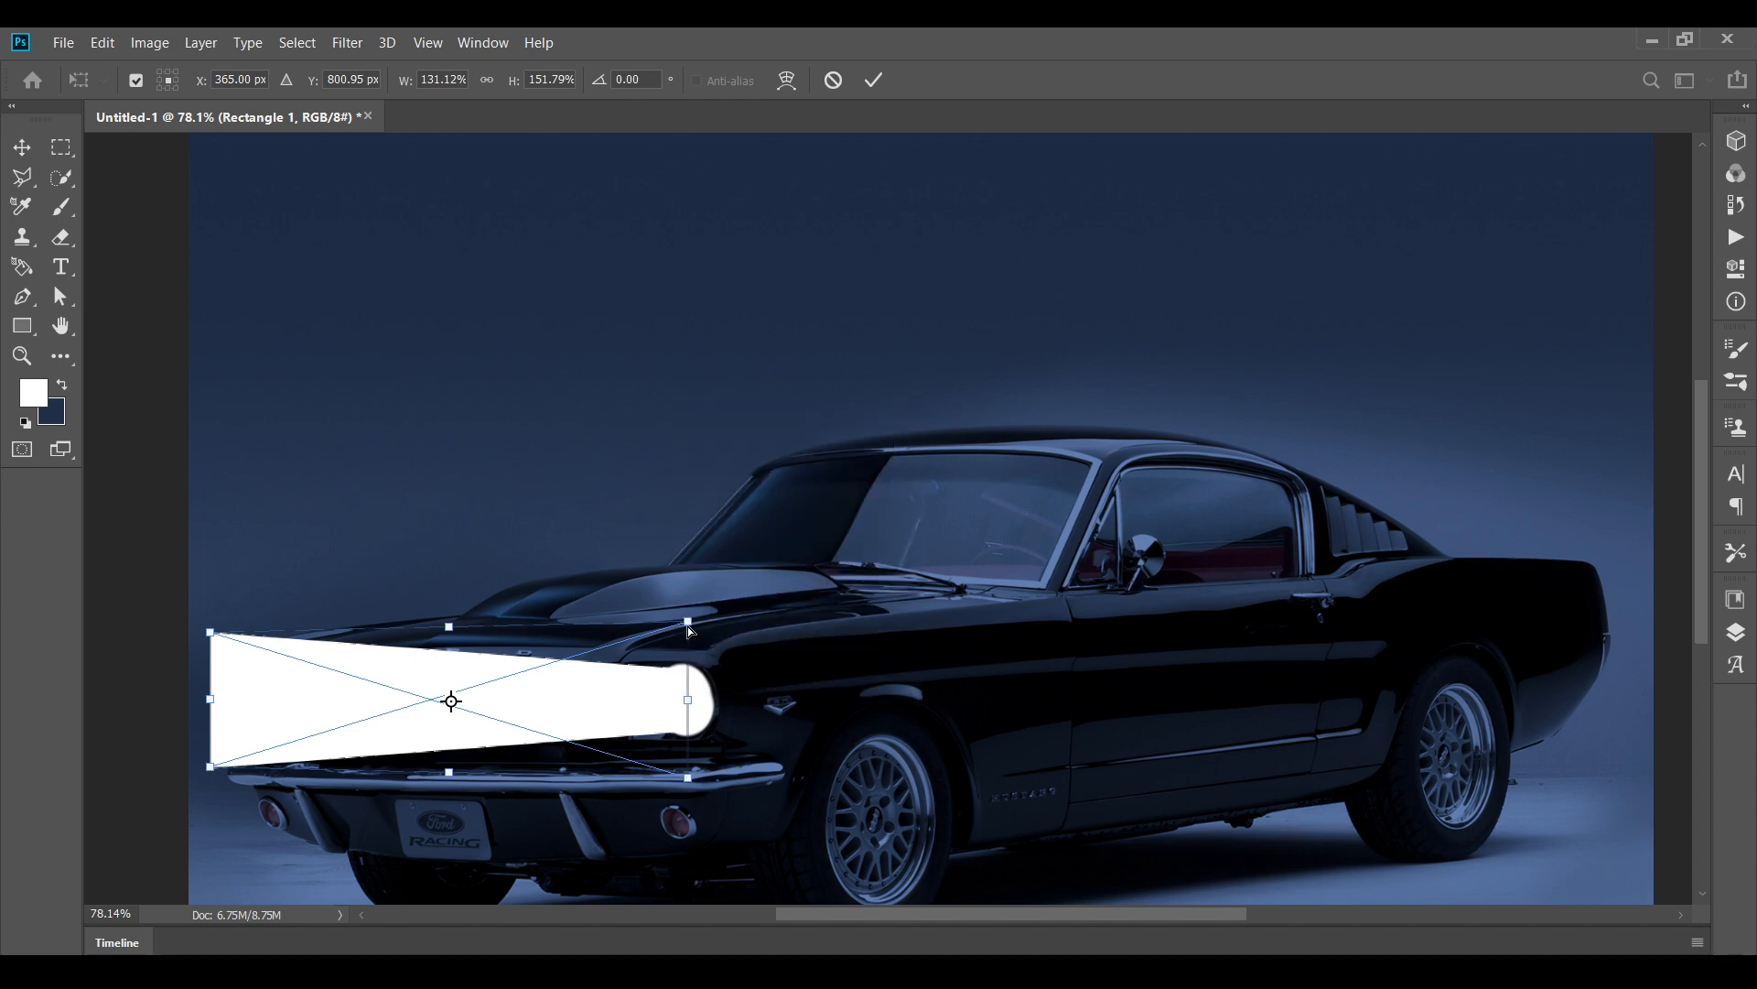
drag(688, 626, 689, 629)
click(871, 81)
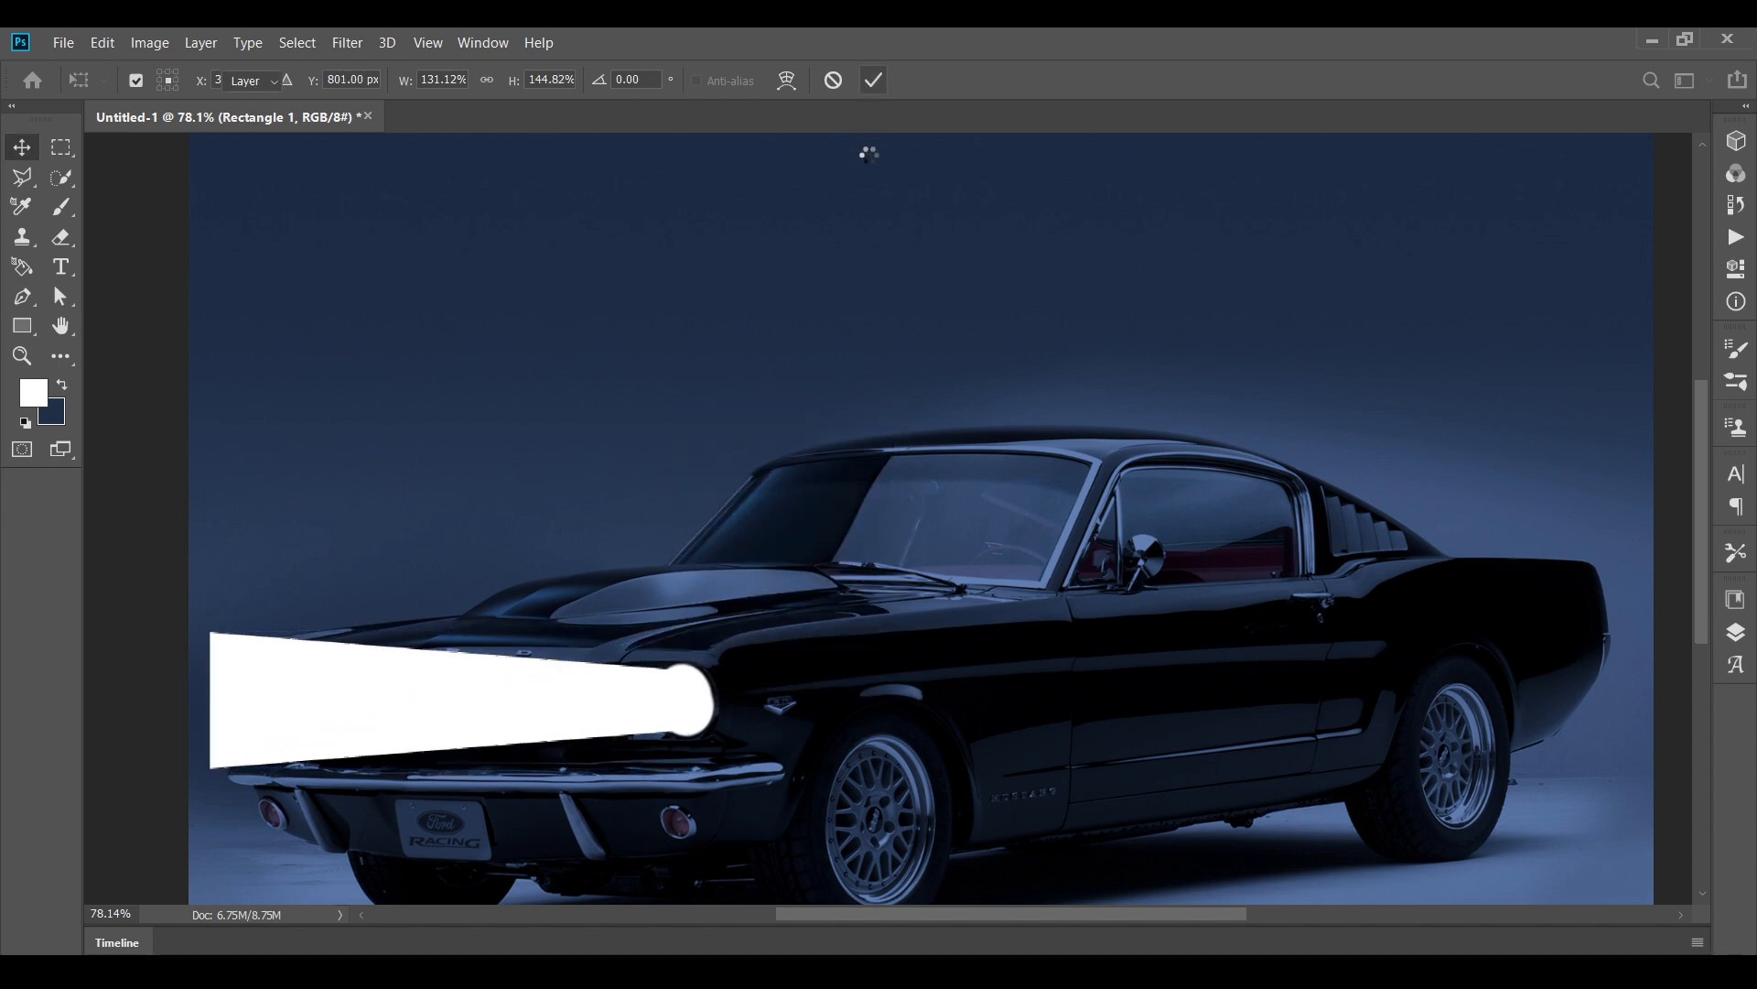
scroll(763, 335, down, 3)
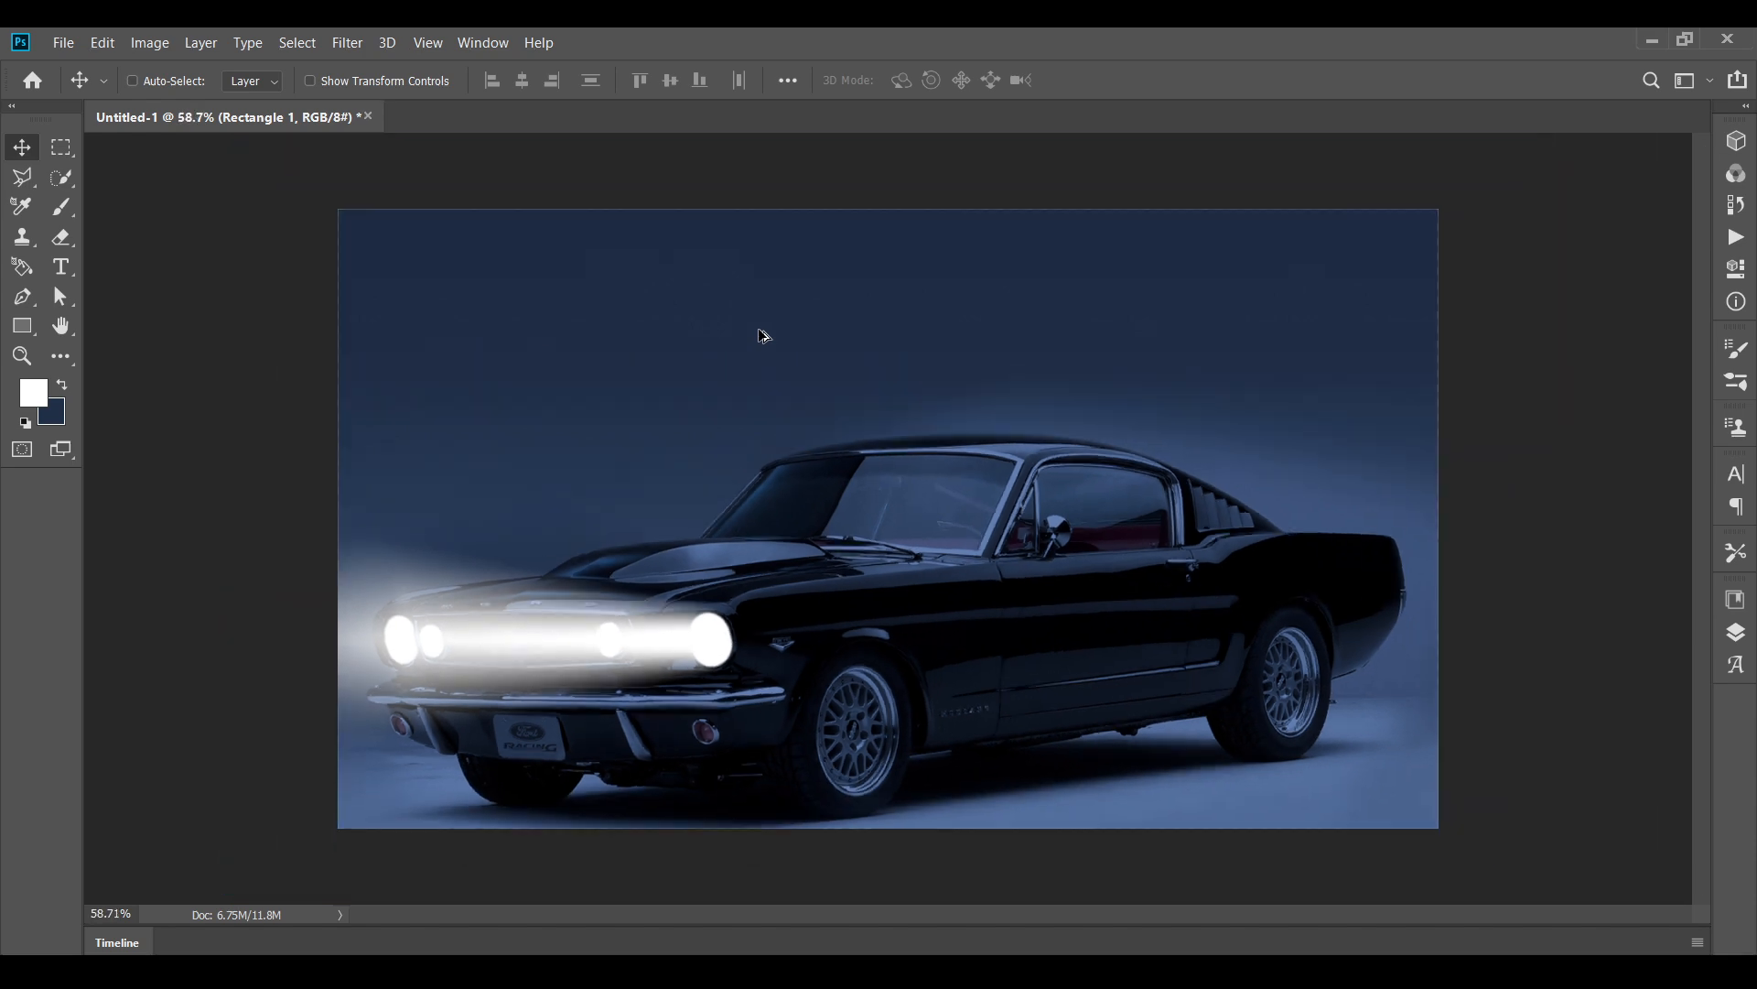
scroll(763, 335, up, 2)
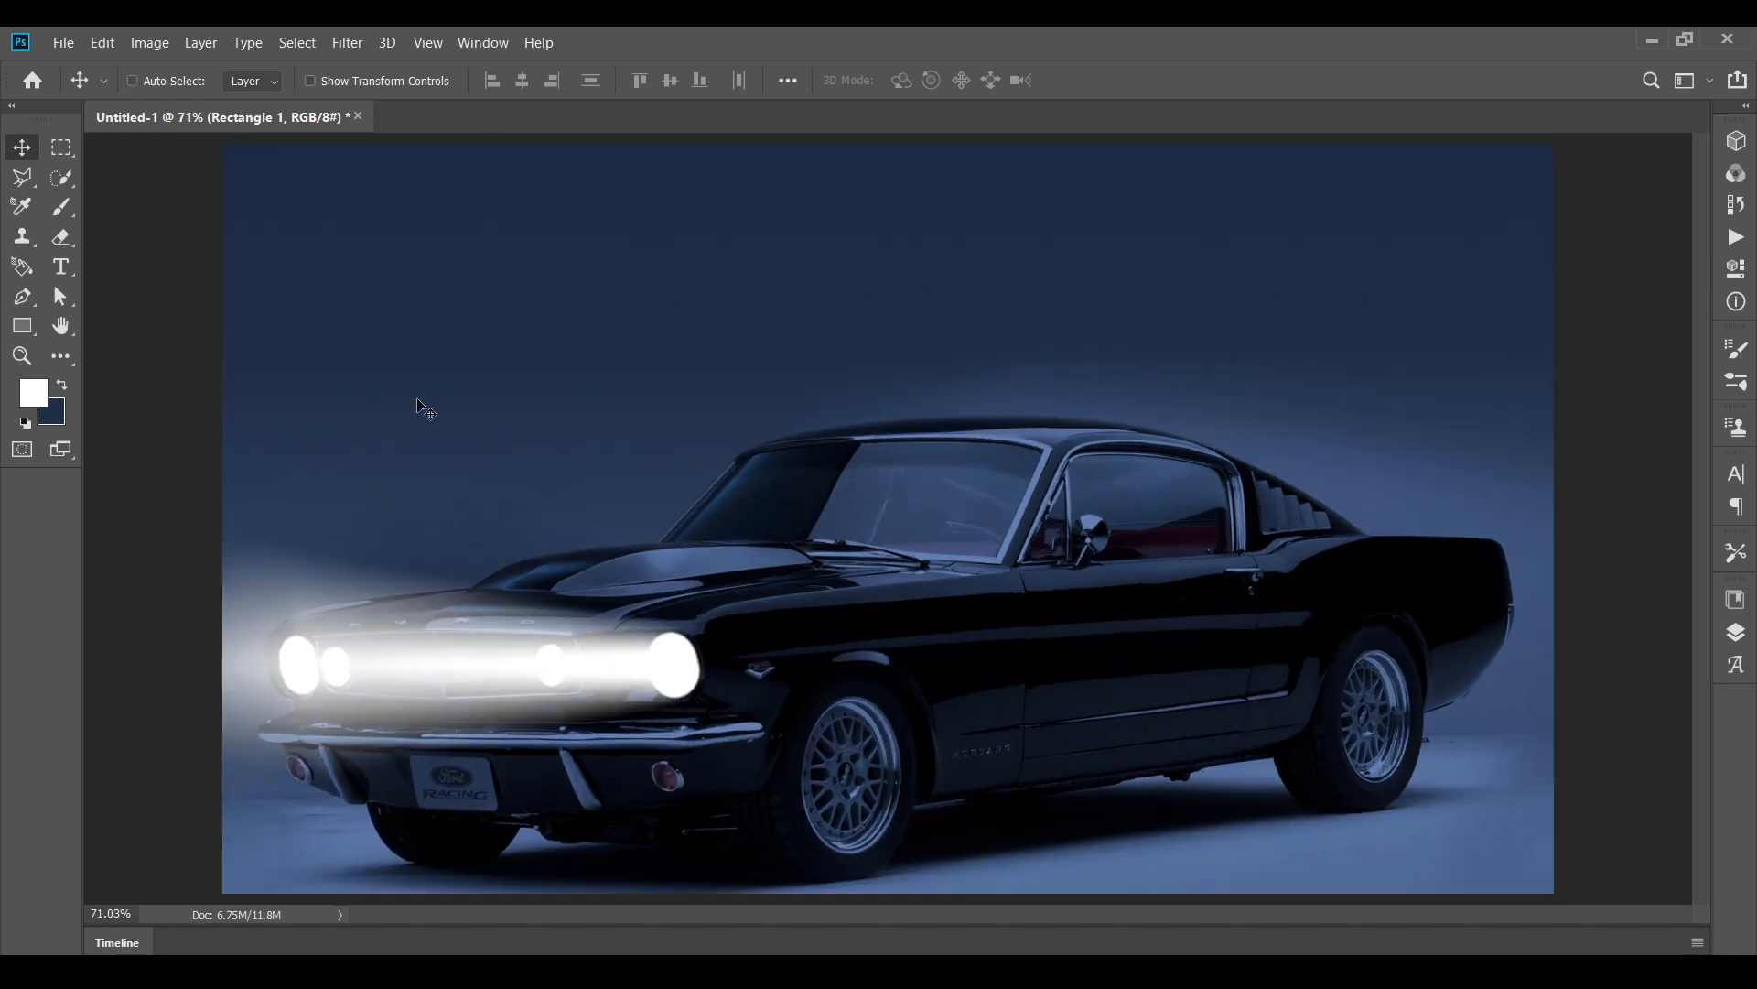
- Duplicate the Rectangle 1 beam layer and move the copy to the far large headlight at the photo's edge
click(1734, 632)
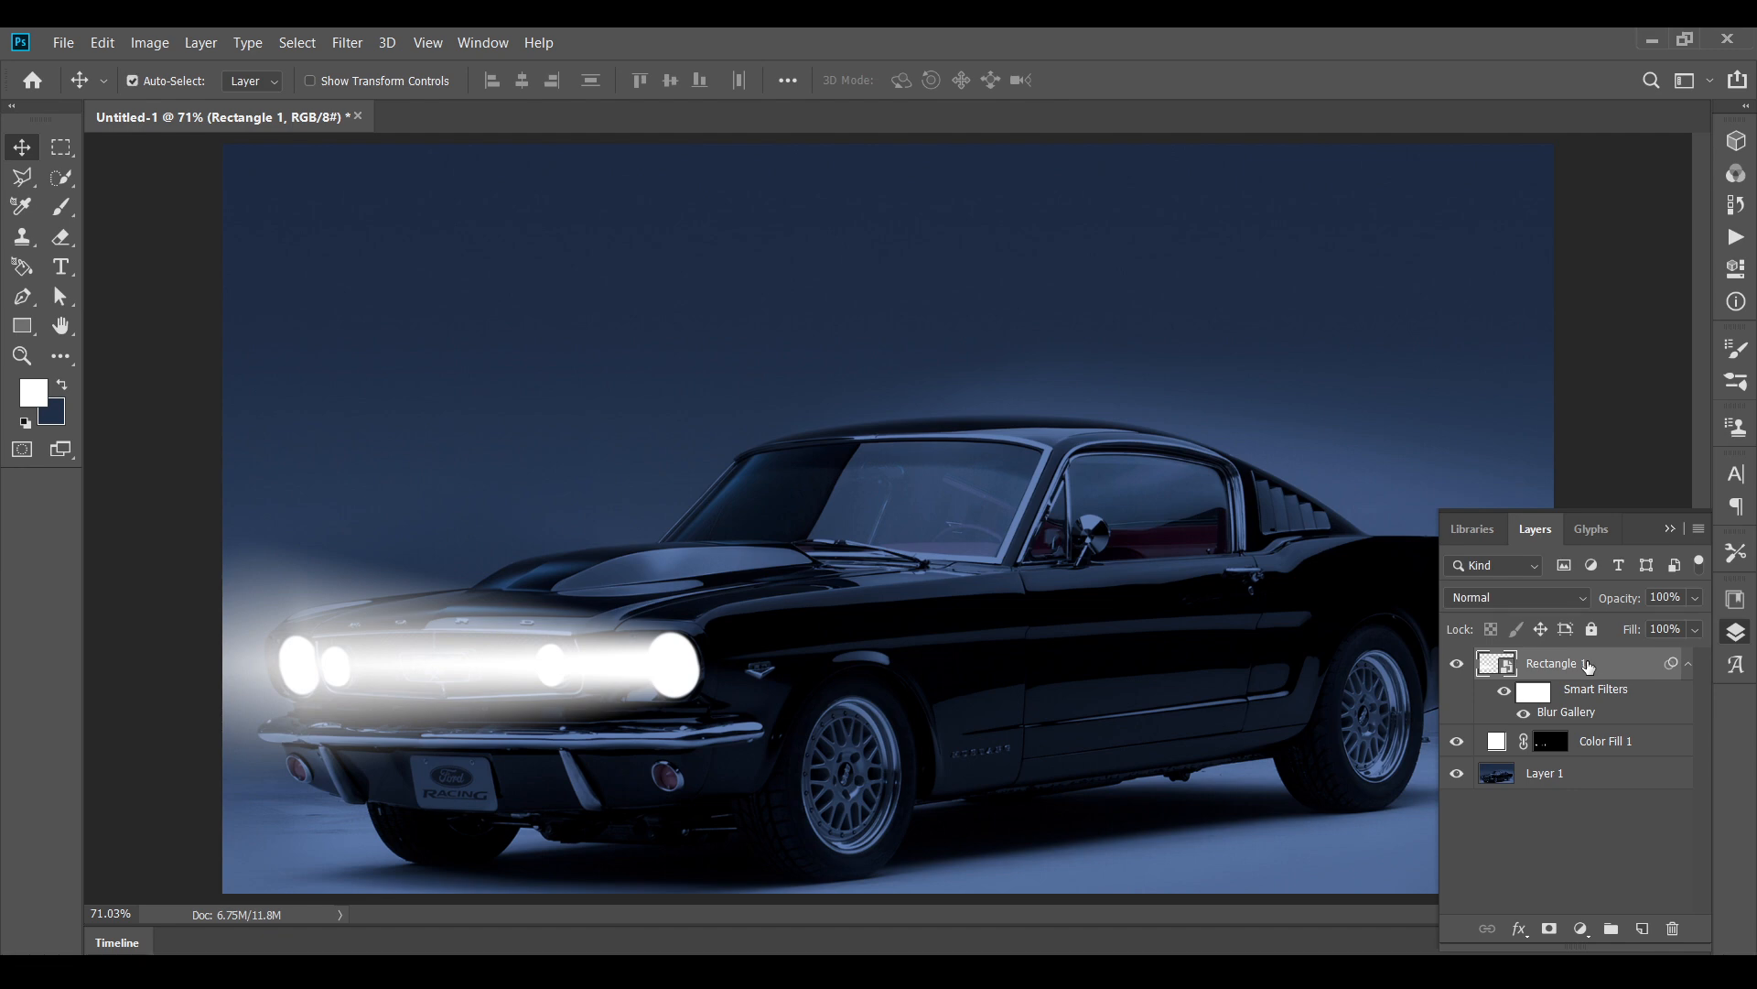
key(ctrl+j)
drag(611, 651, 252, 657)
- Distort the copied beam's upper headlight-end corner inward, narrowing it to about 131% height, and commit the transform
key(ctrl+t)
click(932, 424)
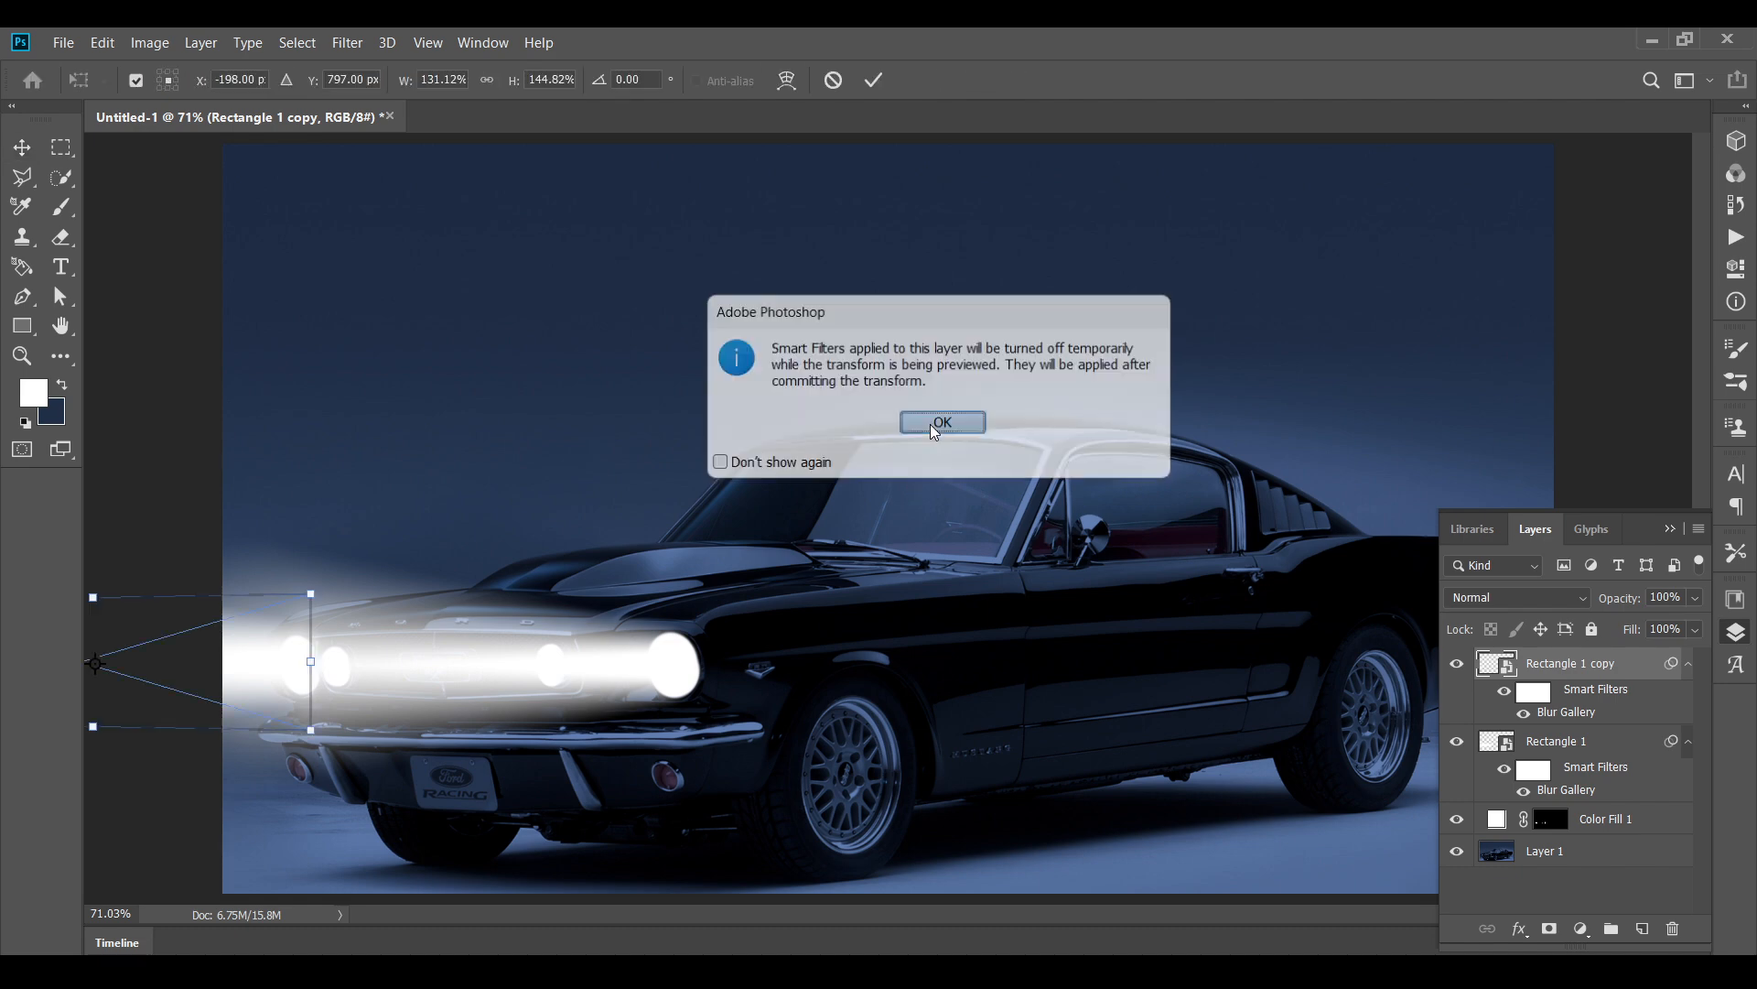
right_click(305, 645)
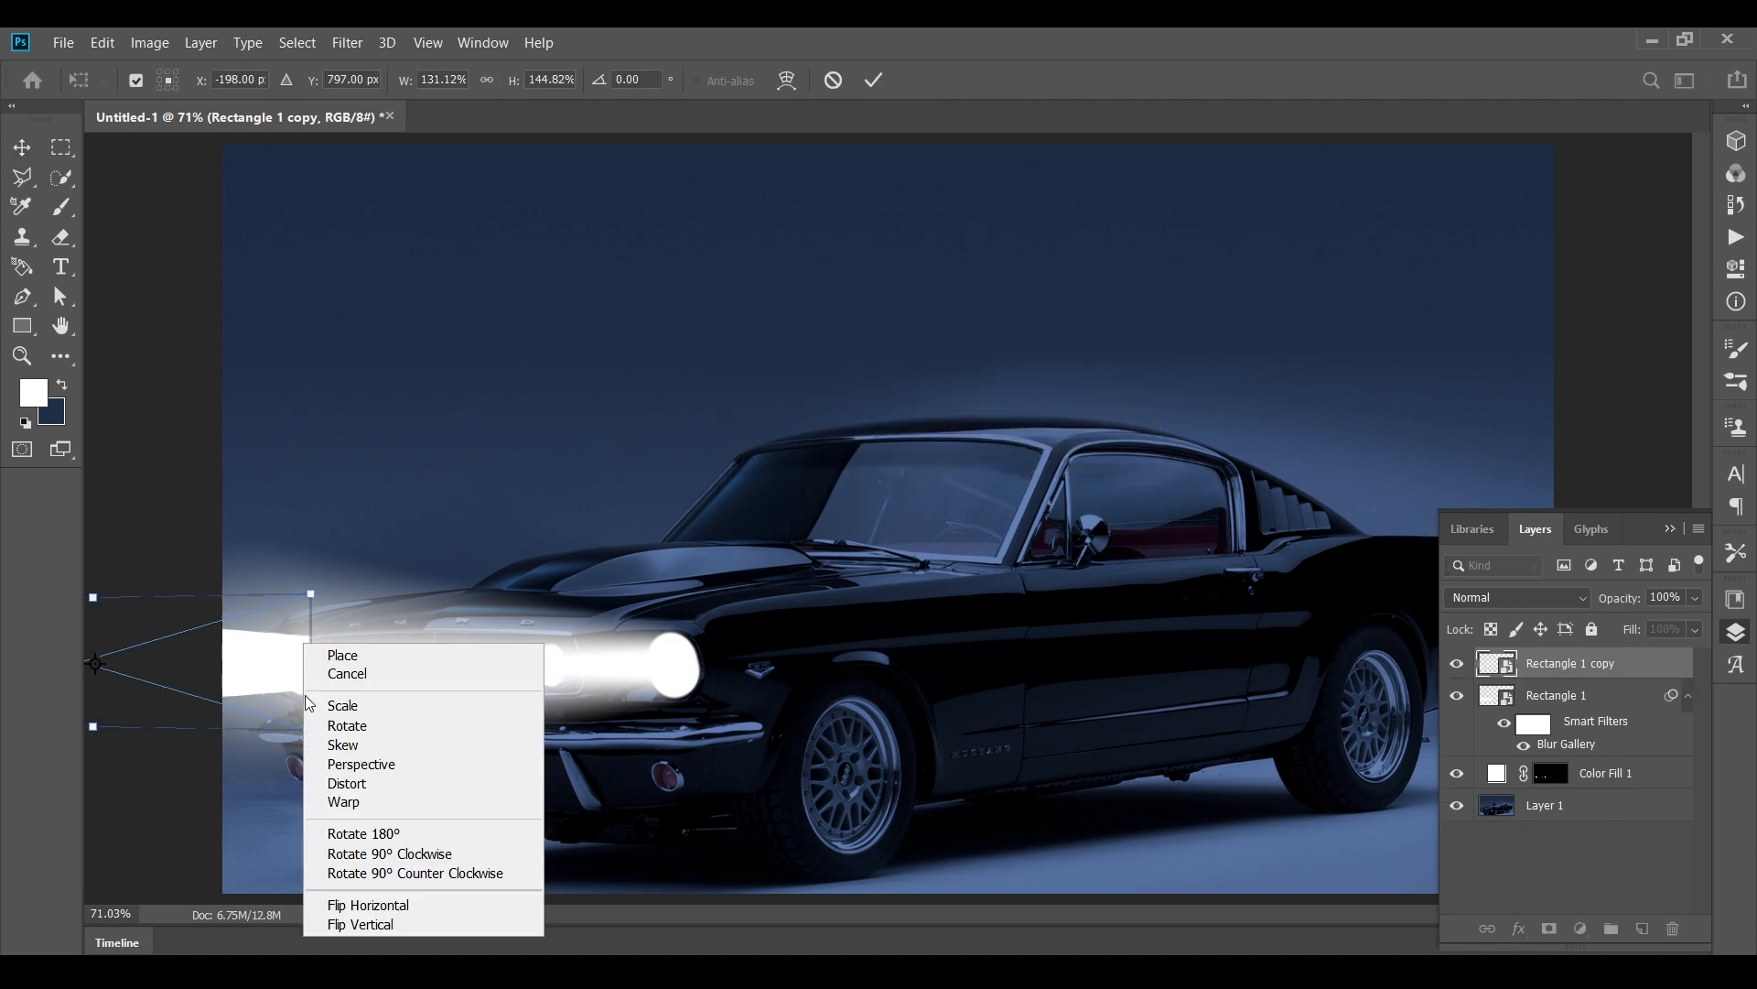
click(347, 780)
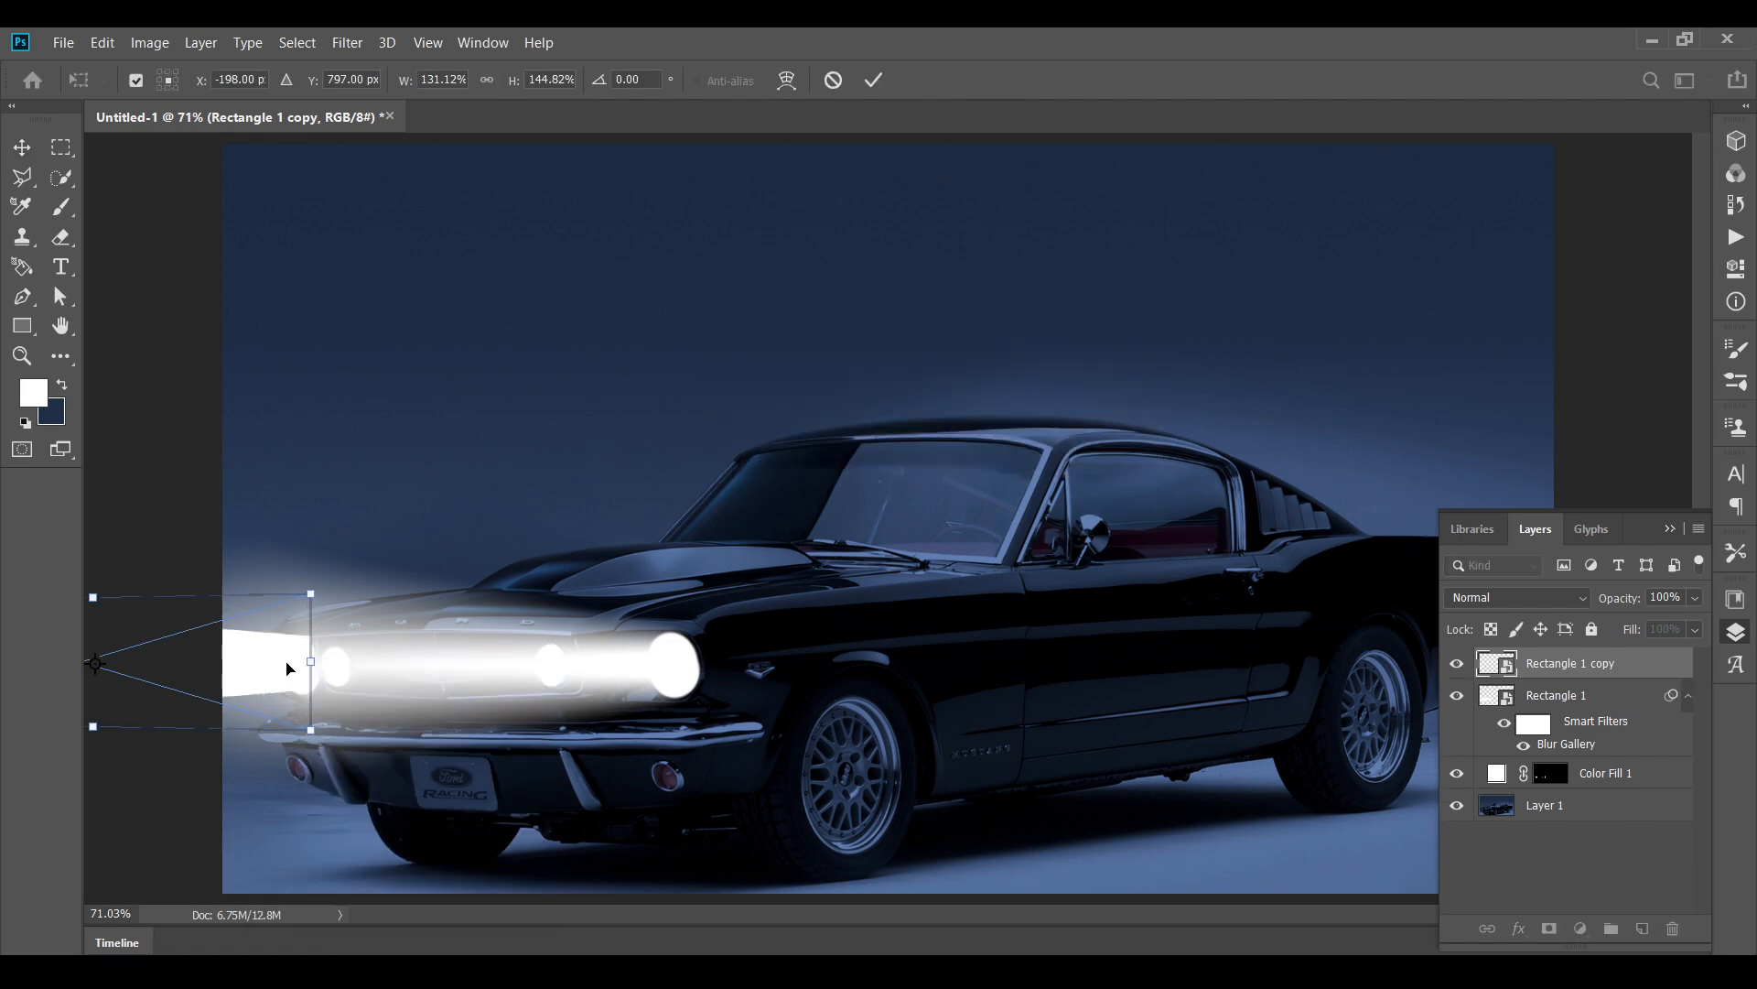
right_click(286, 669)
click(347, 781)
mouse_move(313, 594)
mouse_down()
mouse_move(293, 674)
mouse_move(309, 609)
mouse_up()
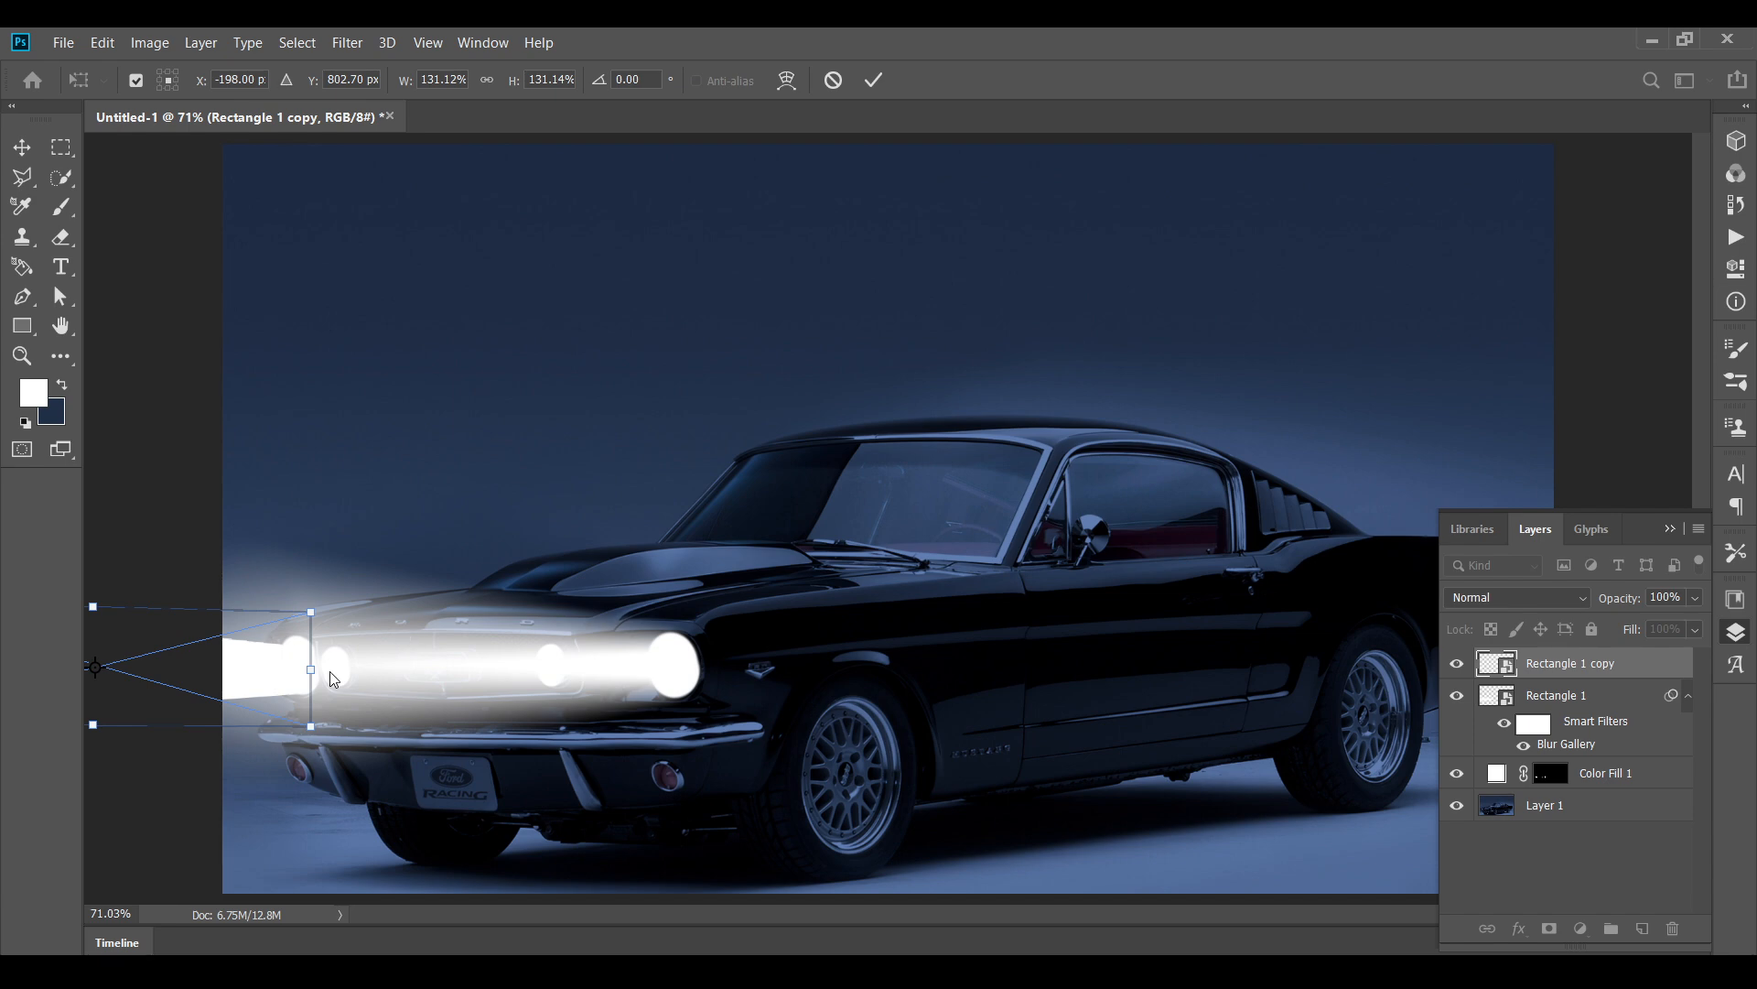
right_click(301, 651)
click(16, 152)
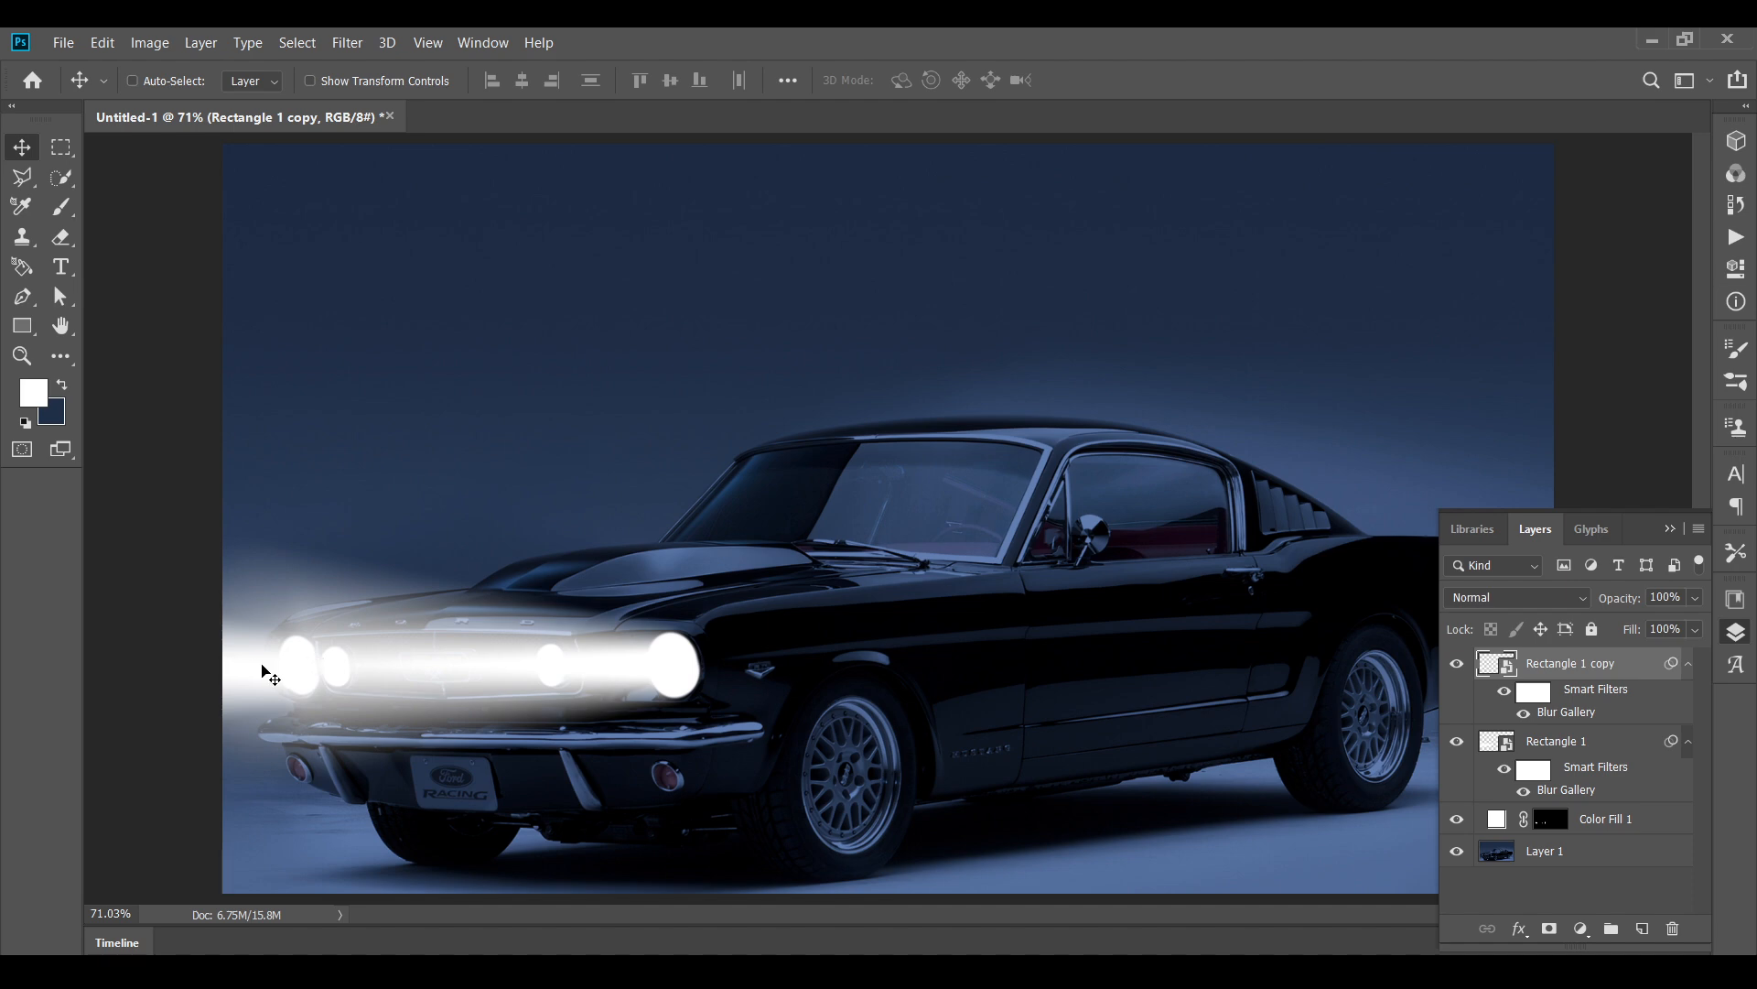
- Show the rulers, then scale the copied beam to about 90% and rotate it about 1.6° at the far large headlight
key(ctrl+r)
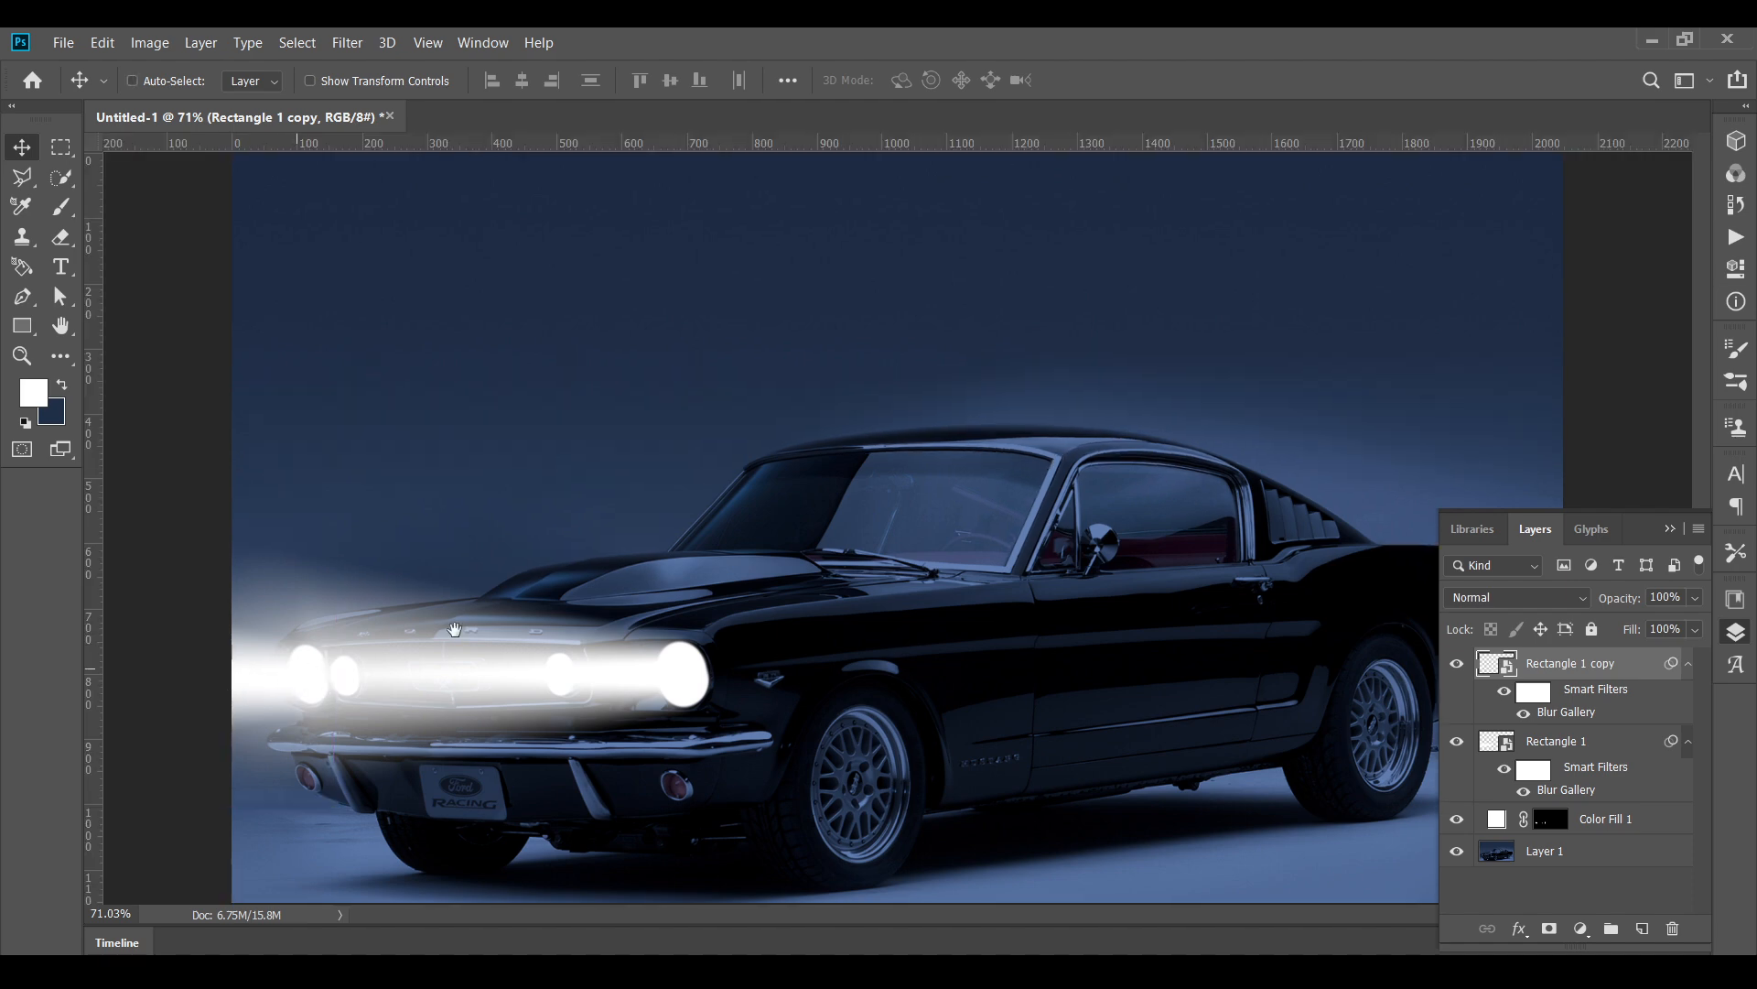
scroll(458, 659, down, 2)
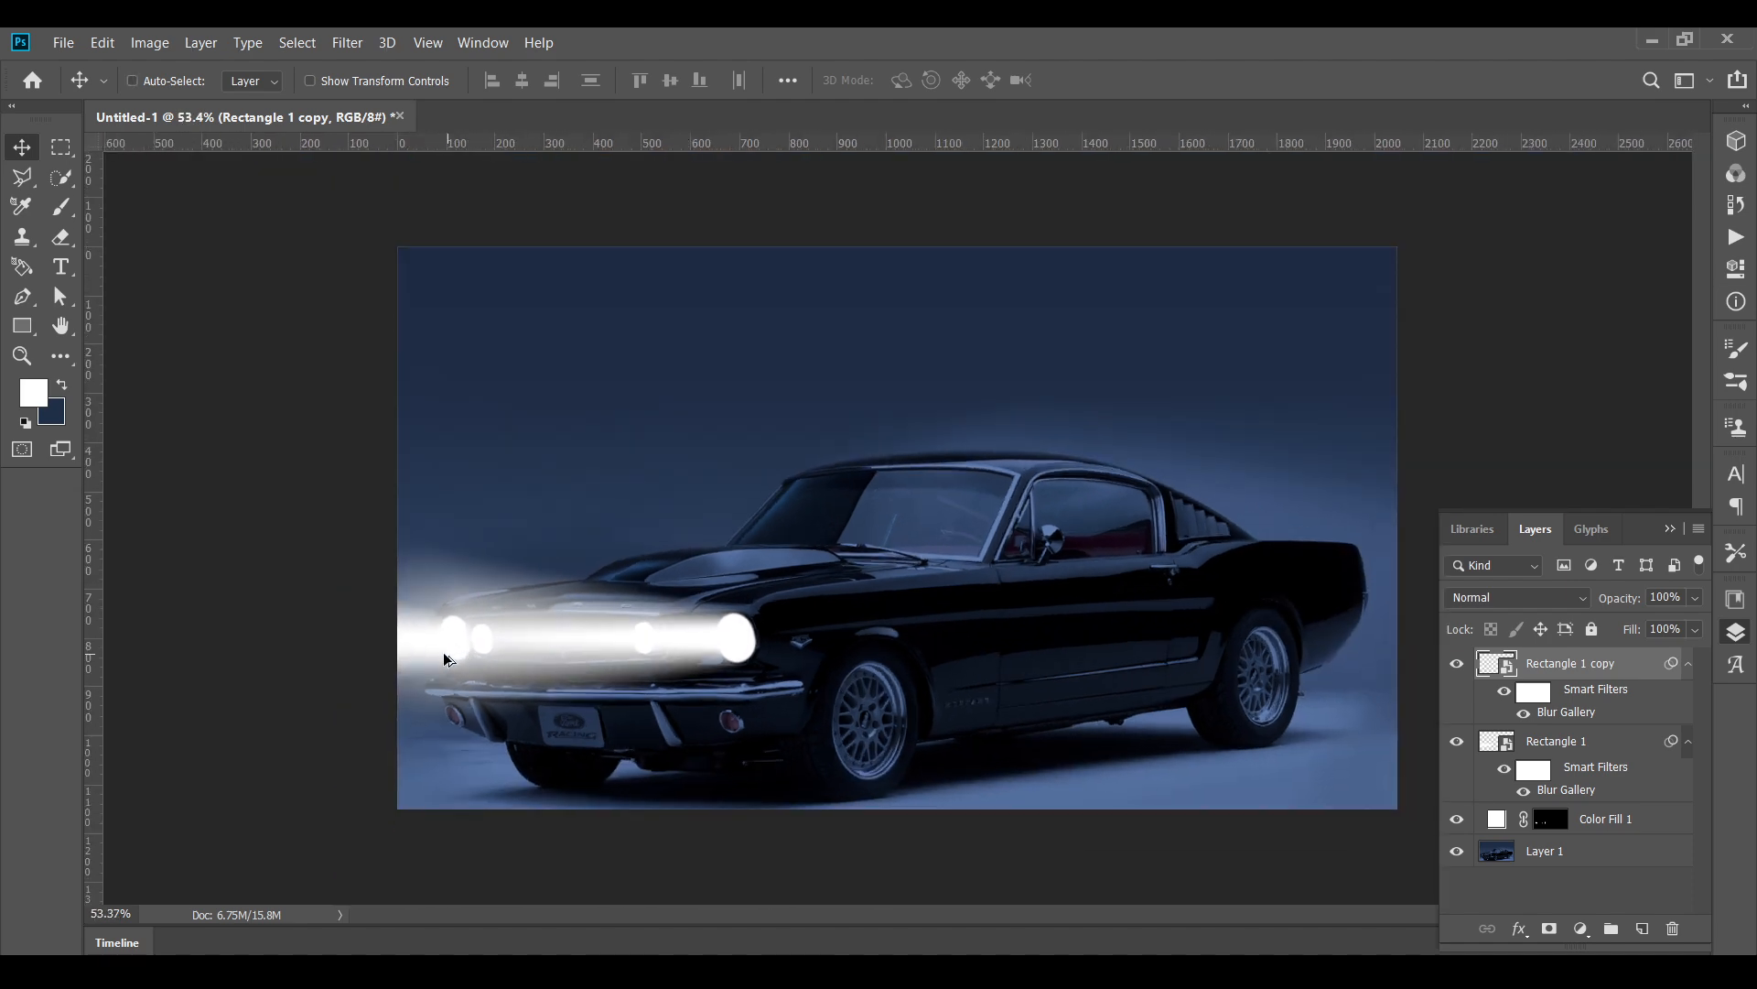
key(ctrl+t)
key(Return)
drag(213, 638, 455, 628)
scroll(452, 666, up, 9)
- Widen the copied beam's headlight end with Perspective to about 126% height and commit the transform
right_click(457, 629)
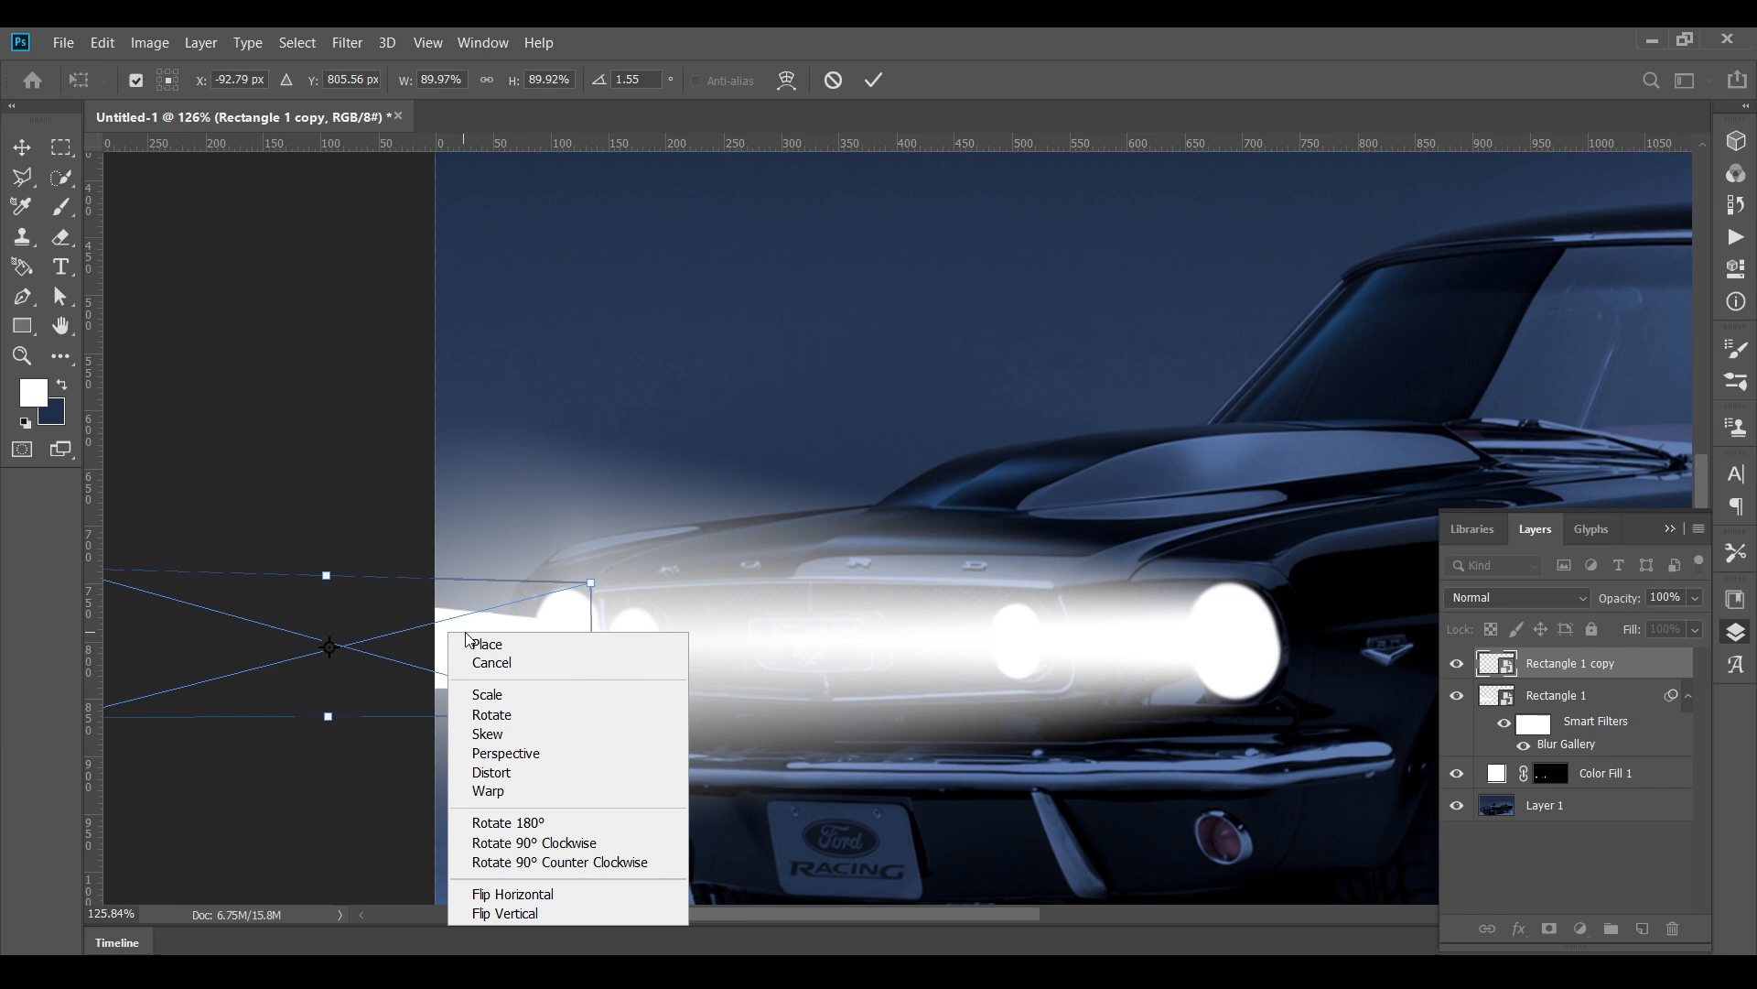
click(512, 752)
drag(593, 587, 582, 540)
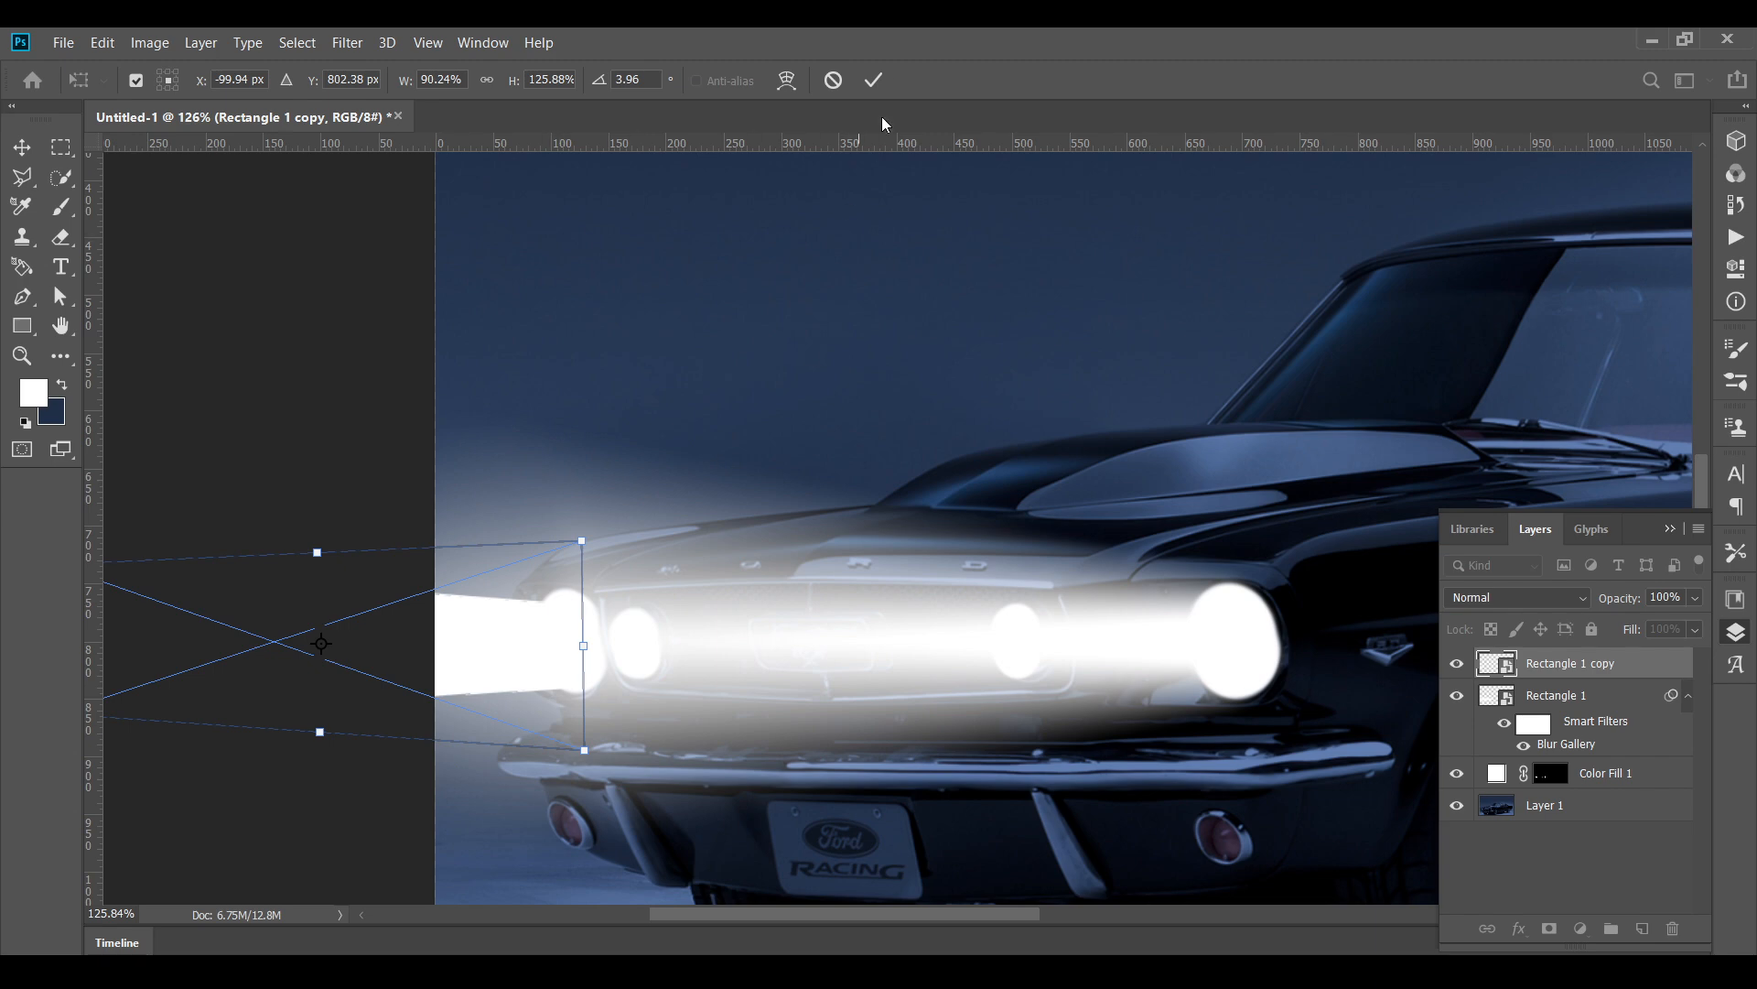
click(876, 81)
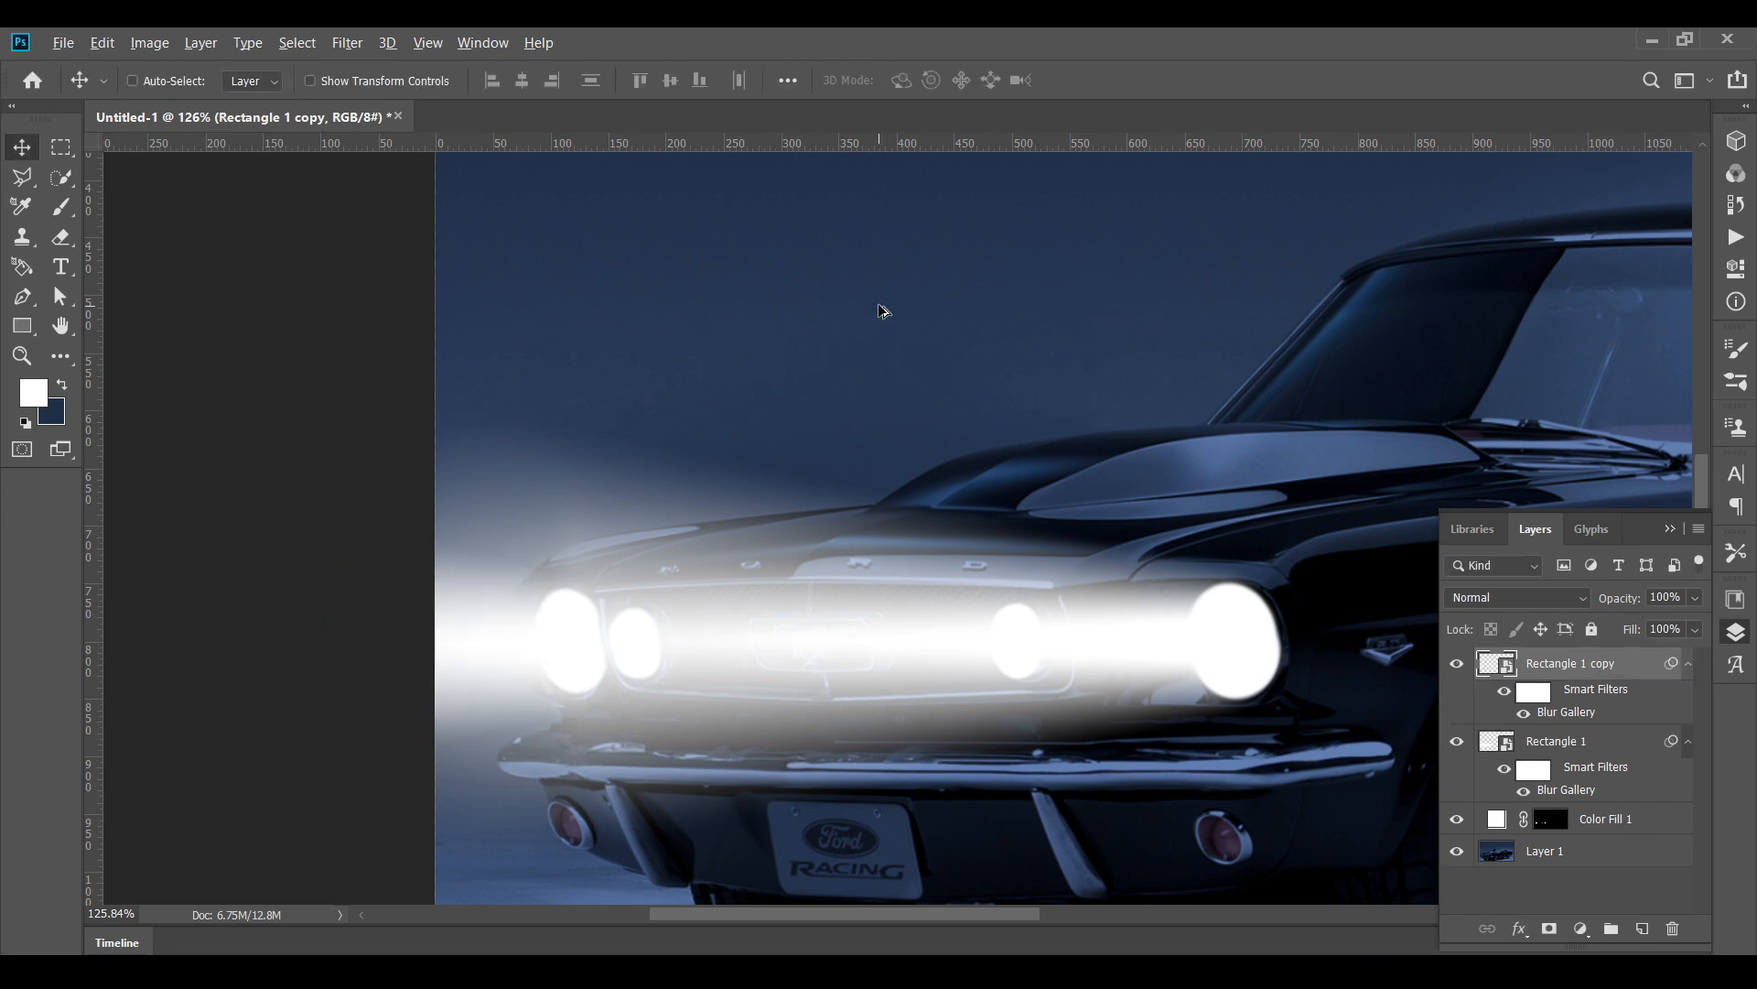
- Add a layer mask to the Rectangle 1 layer and make black the foreground colour
scroll(880, 308, down, 2)
scroll(877, 311, down, 1)
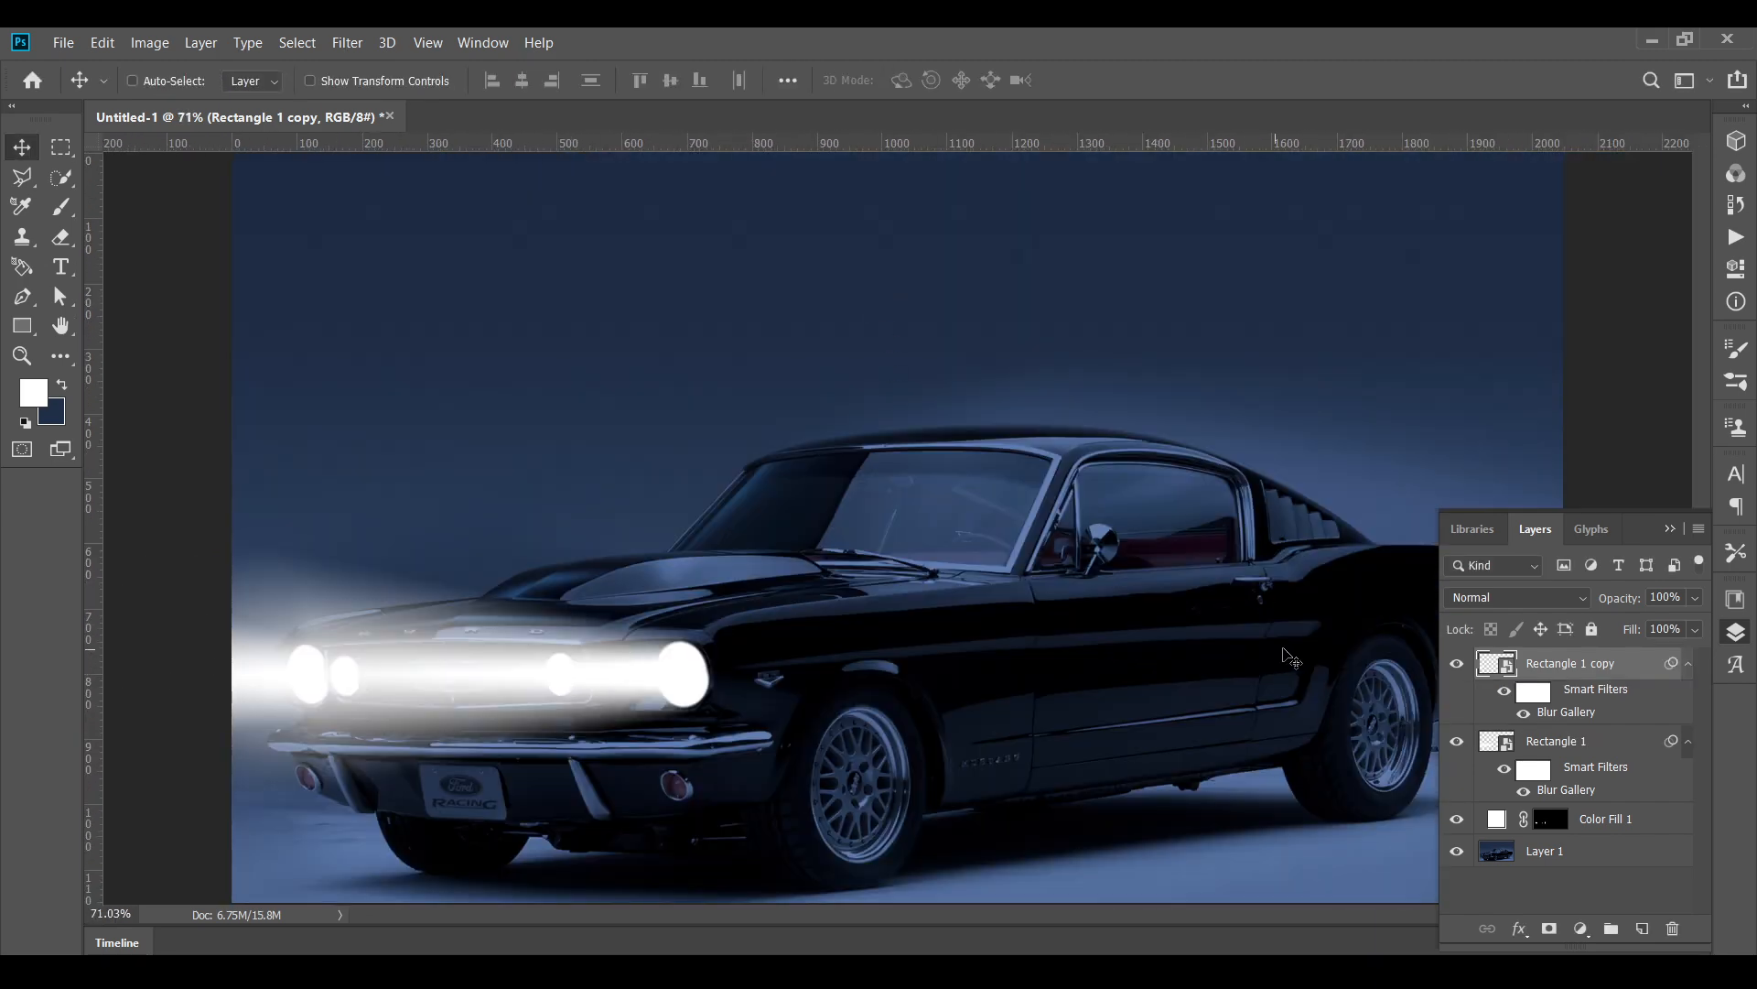
click(1566, 744)
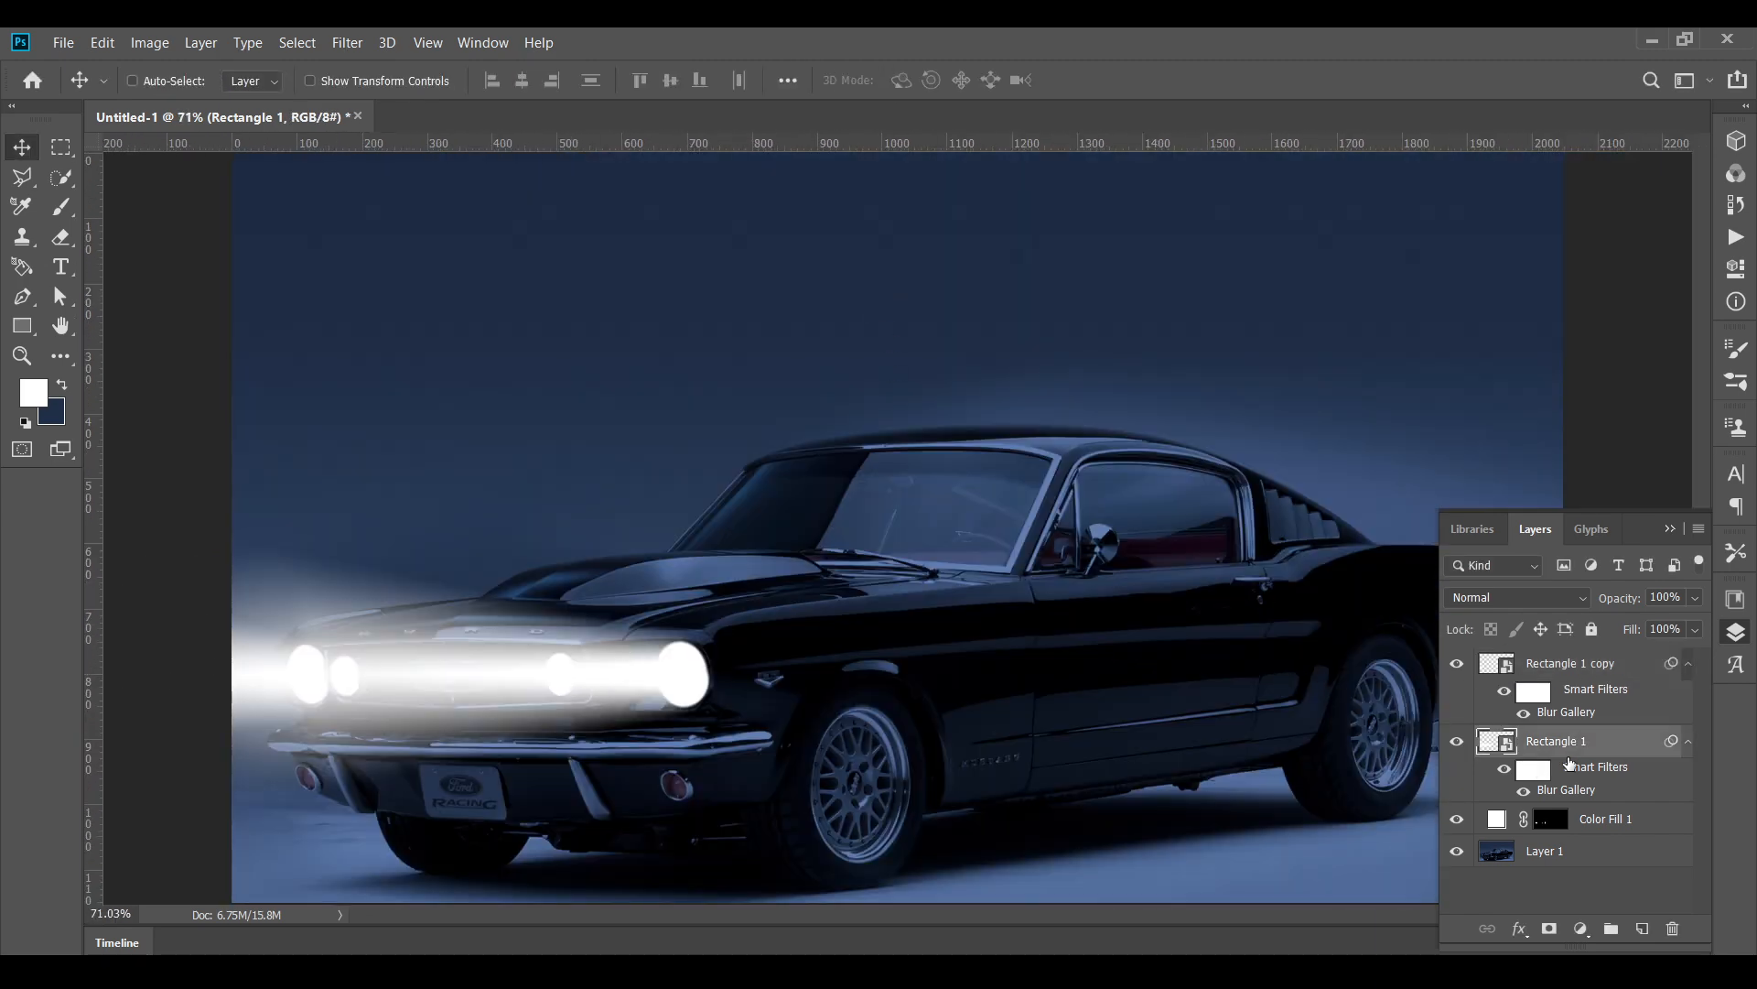
click(1550, 930)
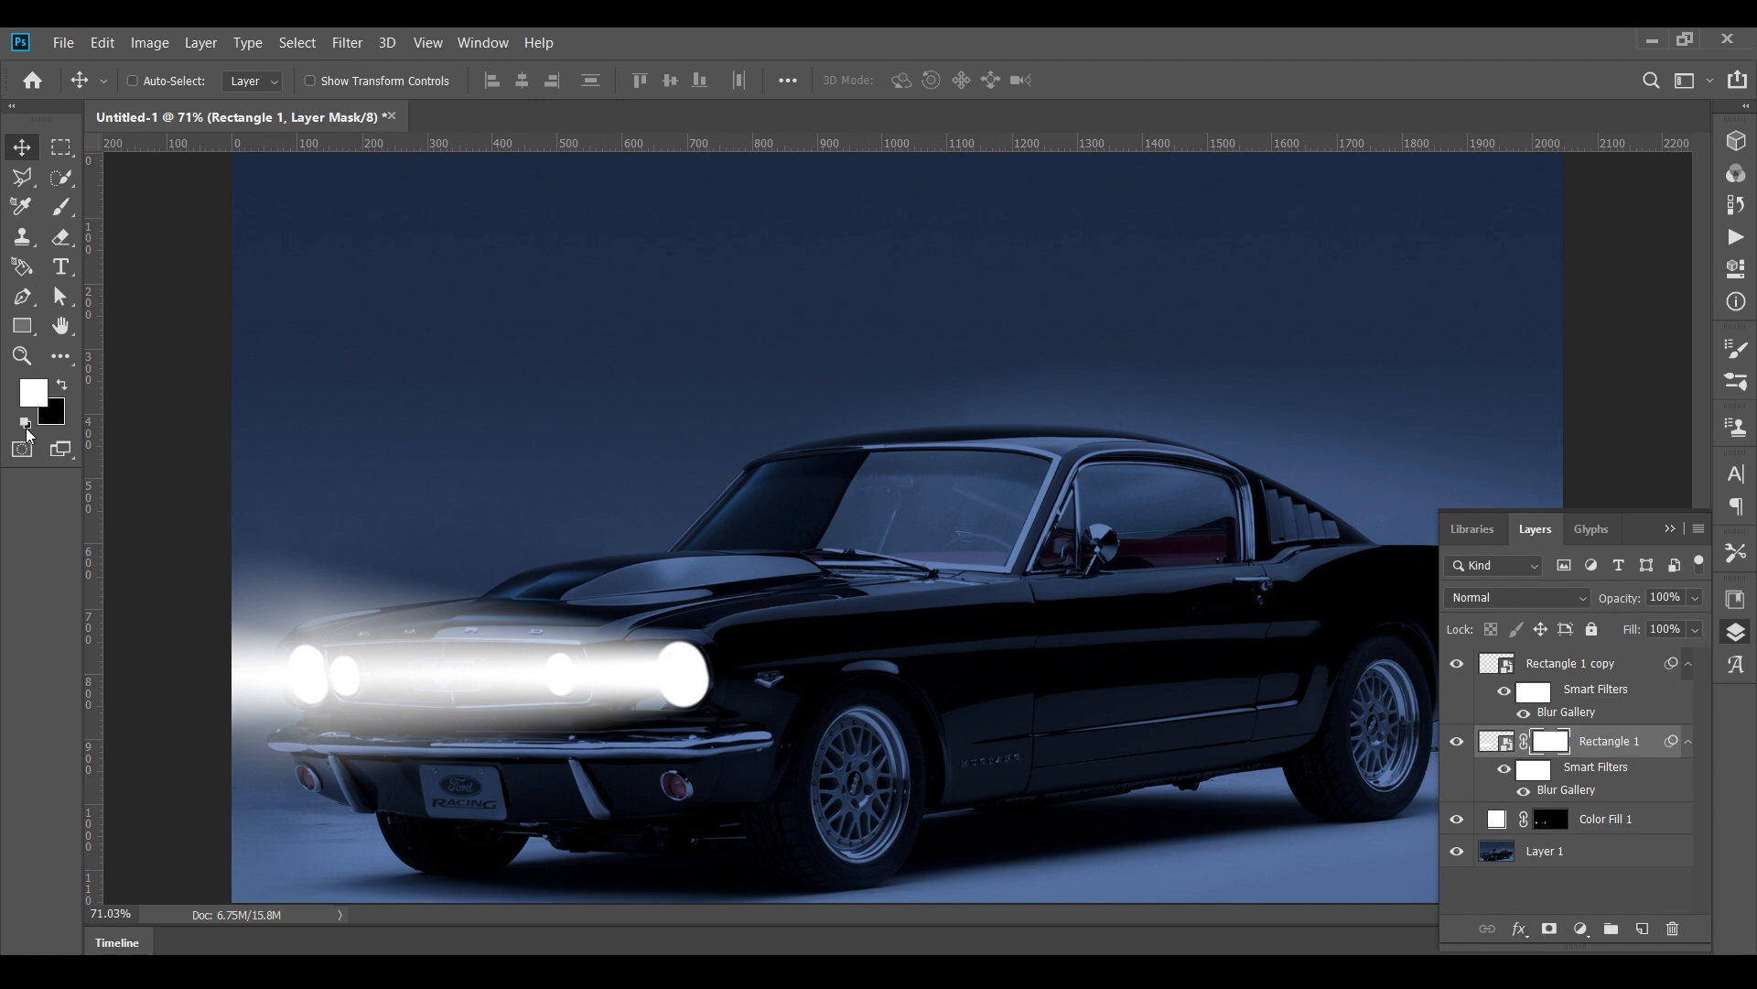
click(64, 388)
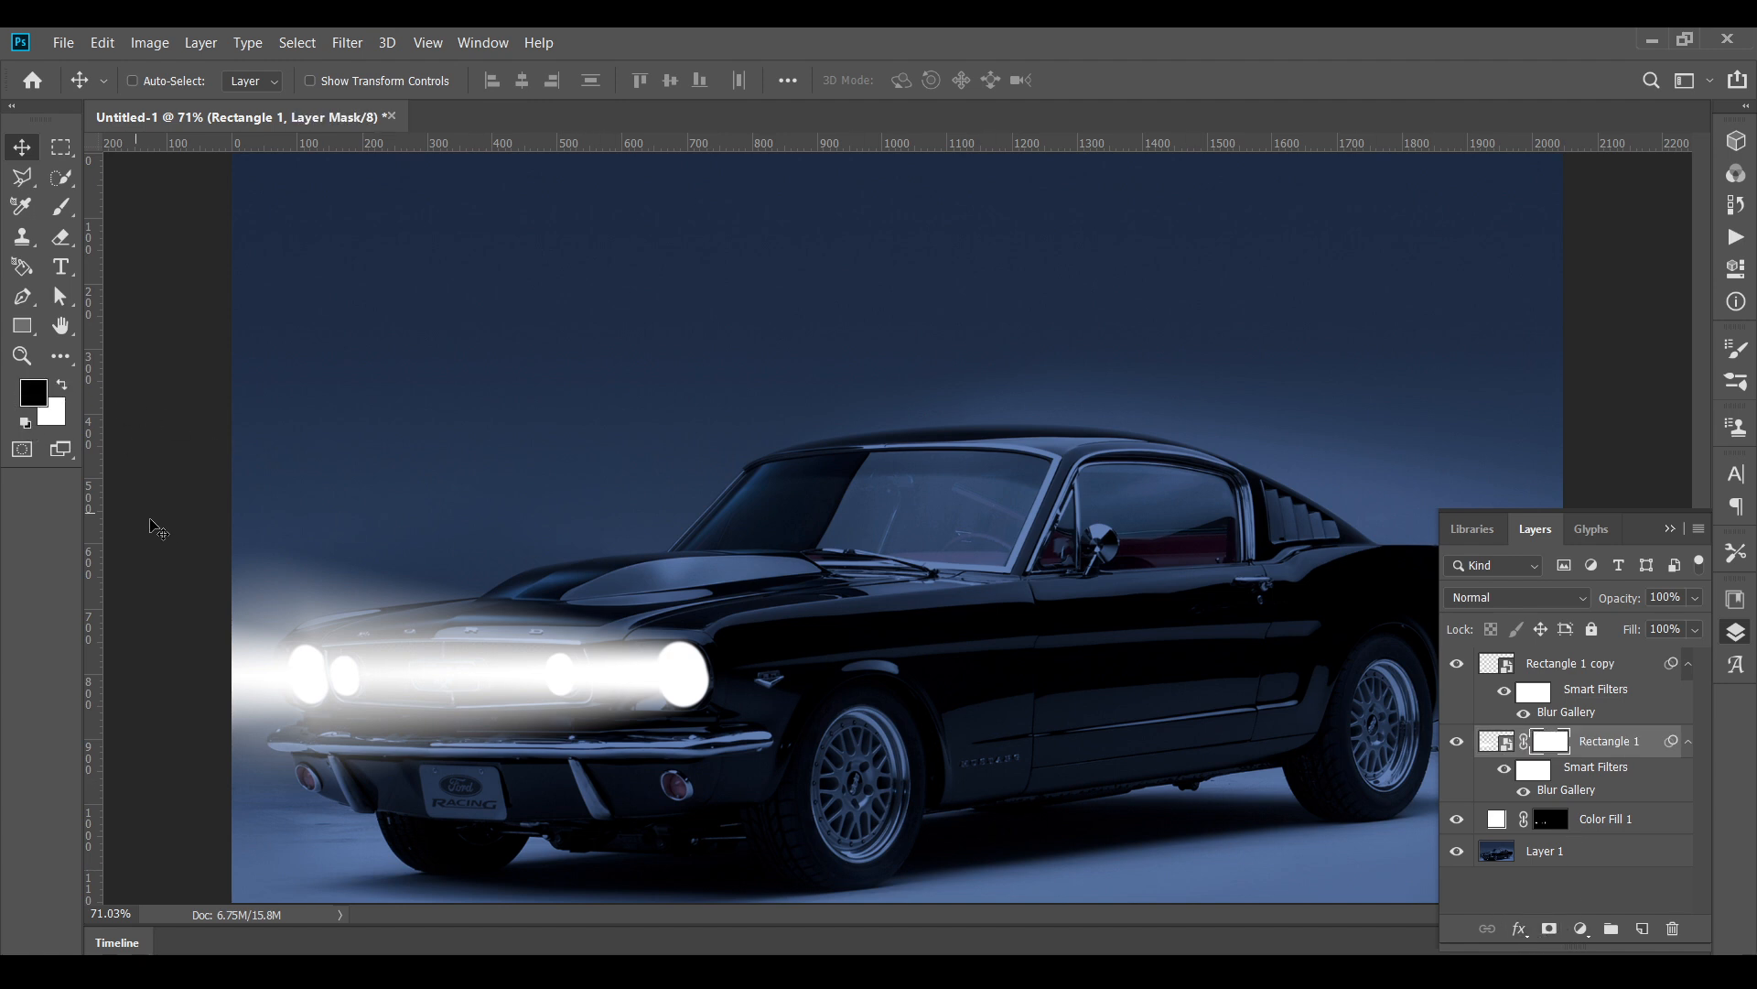
- Set up a Soft Round brush with 275 px size, 0% hardness, 100% opacity and 10% flow
click(61, 210)
click(165, 81)
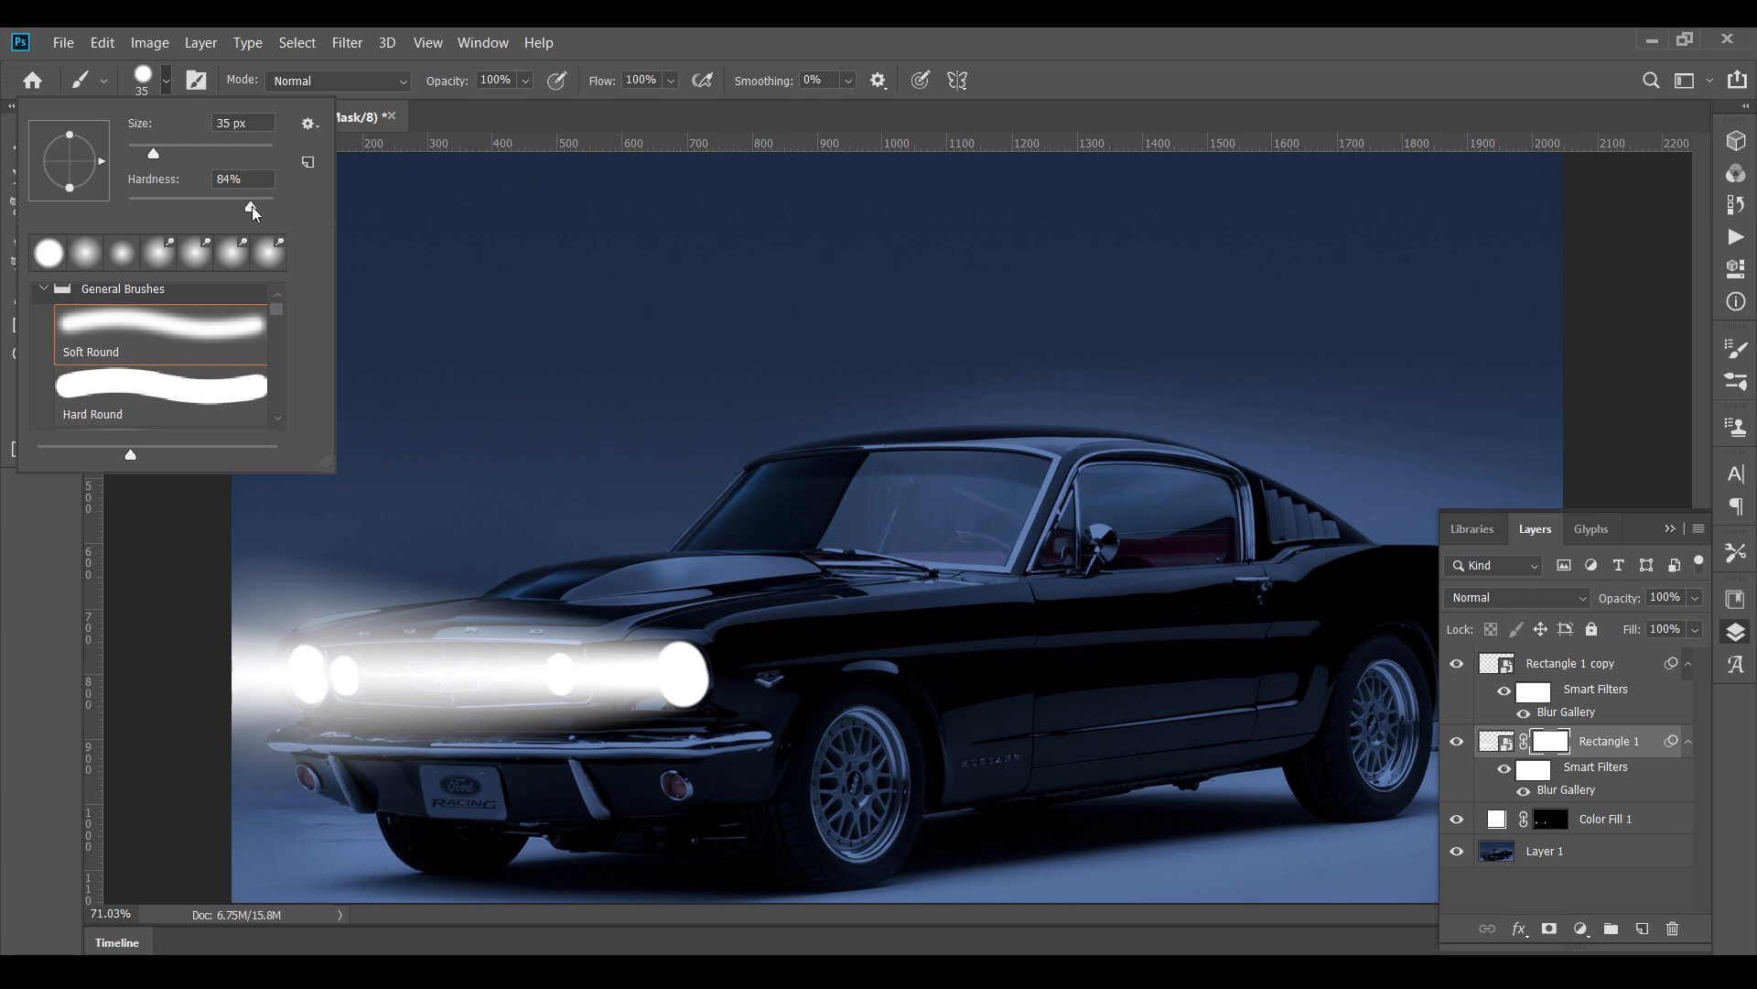
drag(252, 209, 104, 209)
drag(154, 154, 242, 154)
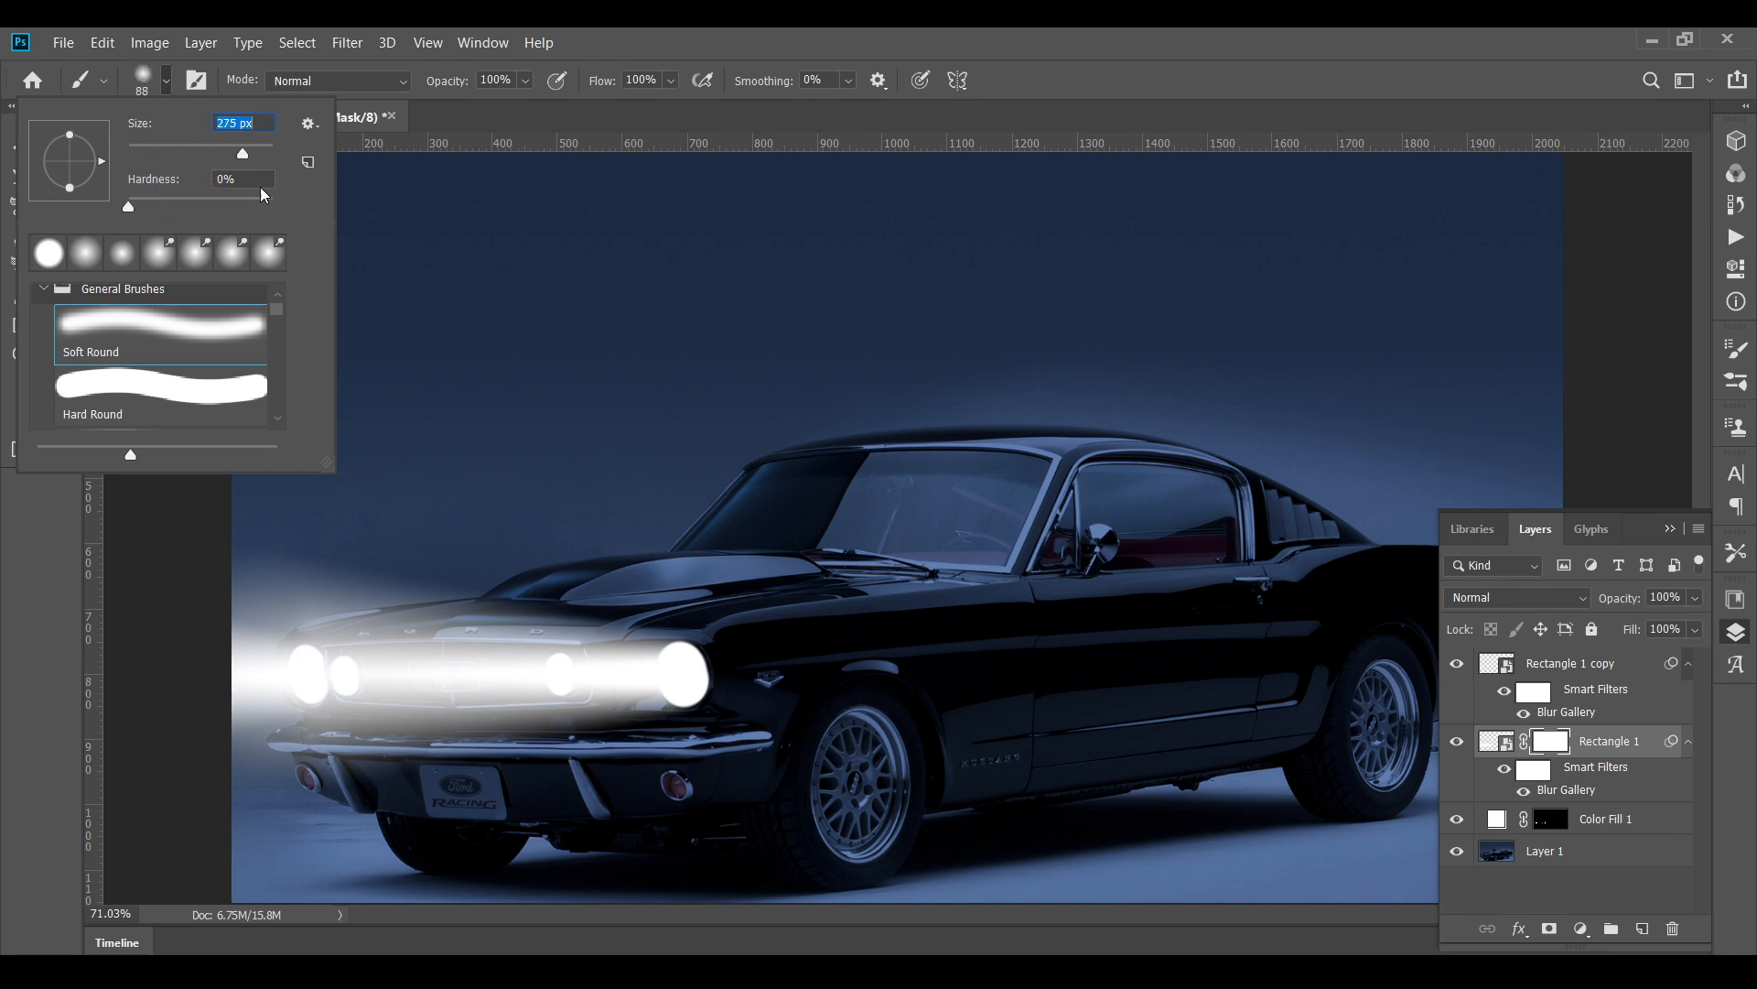
click(490, 115)
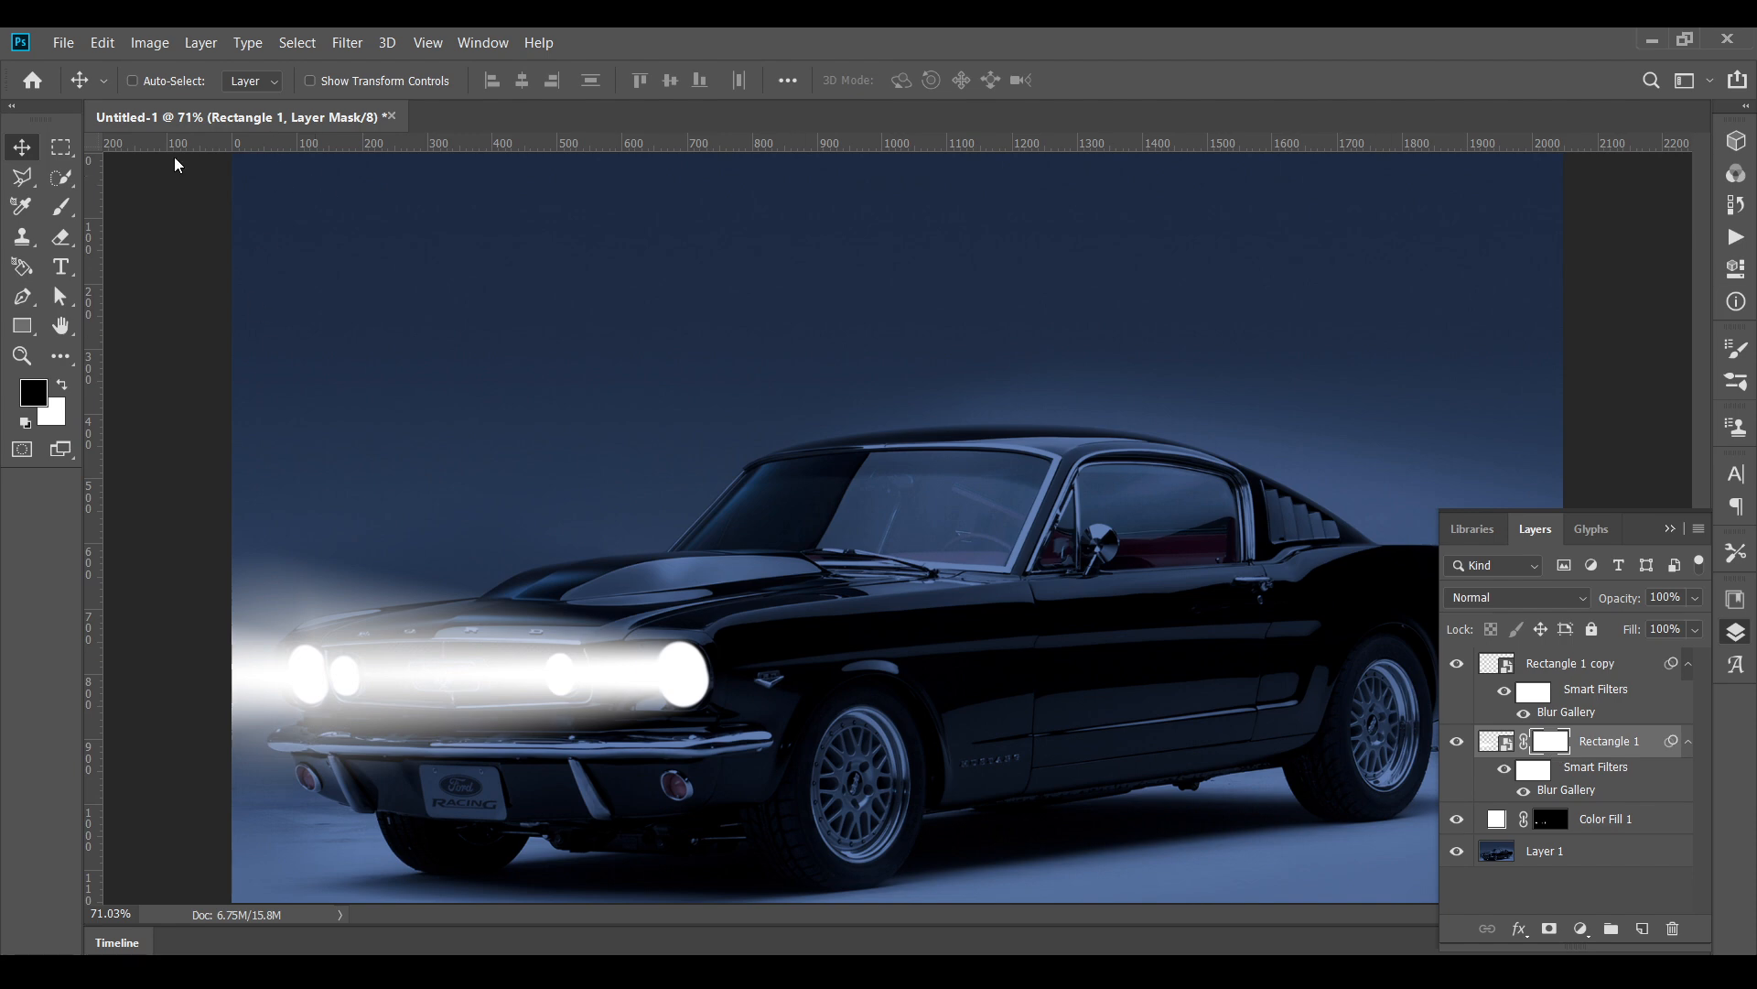
click(60, 209)
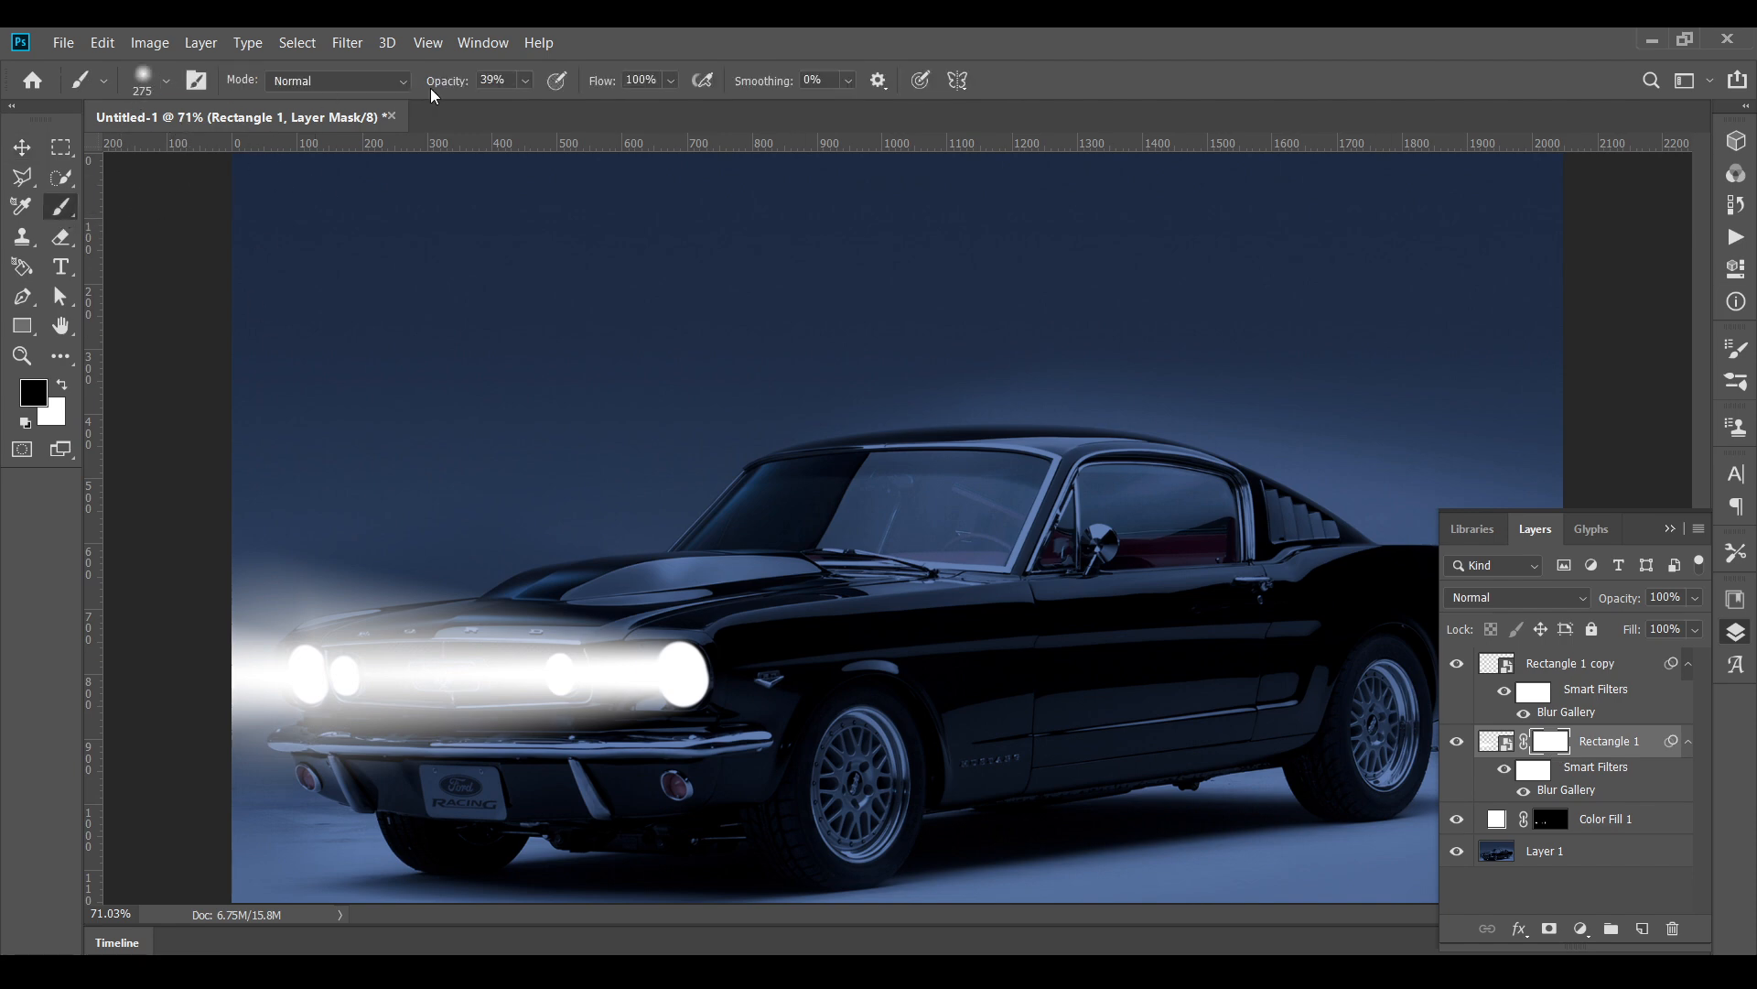
drag(429, 85, 641, 81)
text(10)
key(Return)
- Paint black on the Rectangle 1 mask across the grille to fade the beam between the headlights, undoing the last stroke
mouse_move(284, 625)
mouse_down()
mouse_move(290, 668)
mouse_move(453, 718)
mouse_move(584, 655)
mouse_move(613, 702)
mouse_up()
mouse_move(234, 668)
mouse_down()
mouse_move(462, 673)
mouse_move(317, 654)
mouse_move(479, 703)
mouse_up()
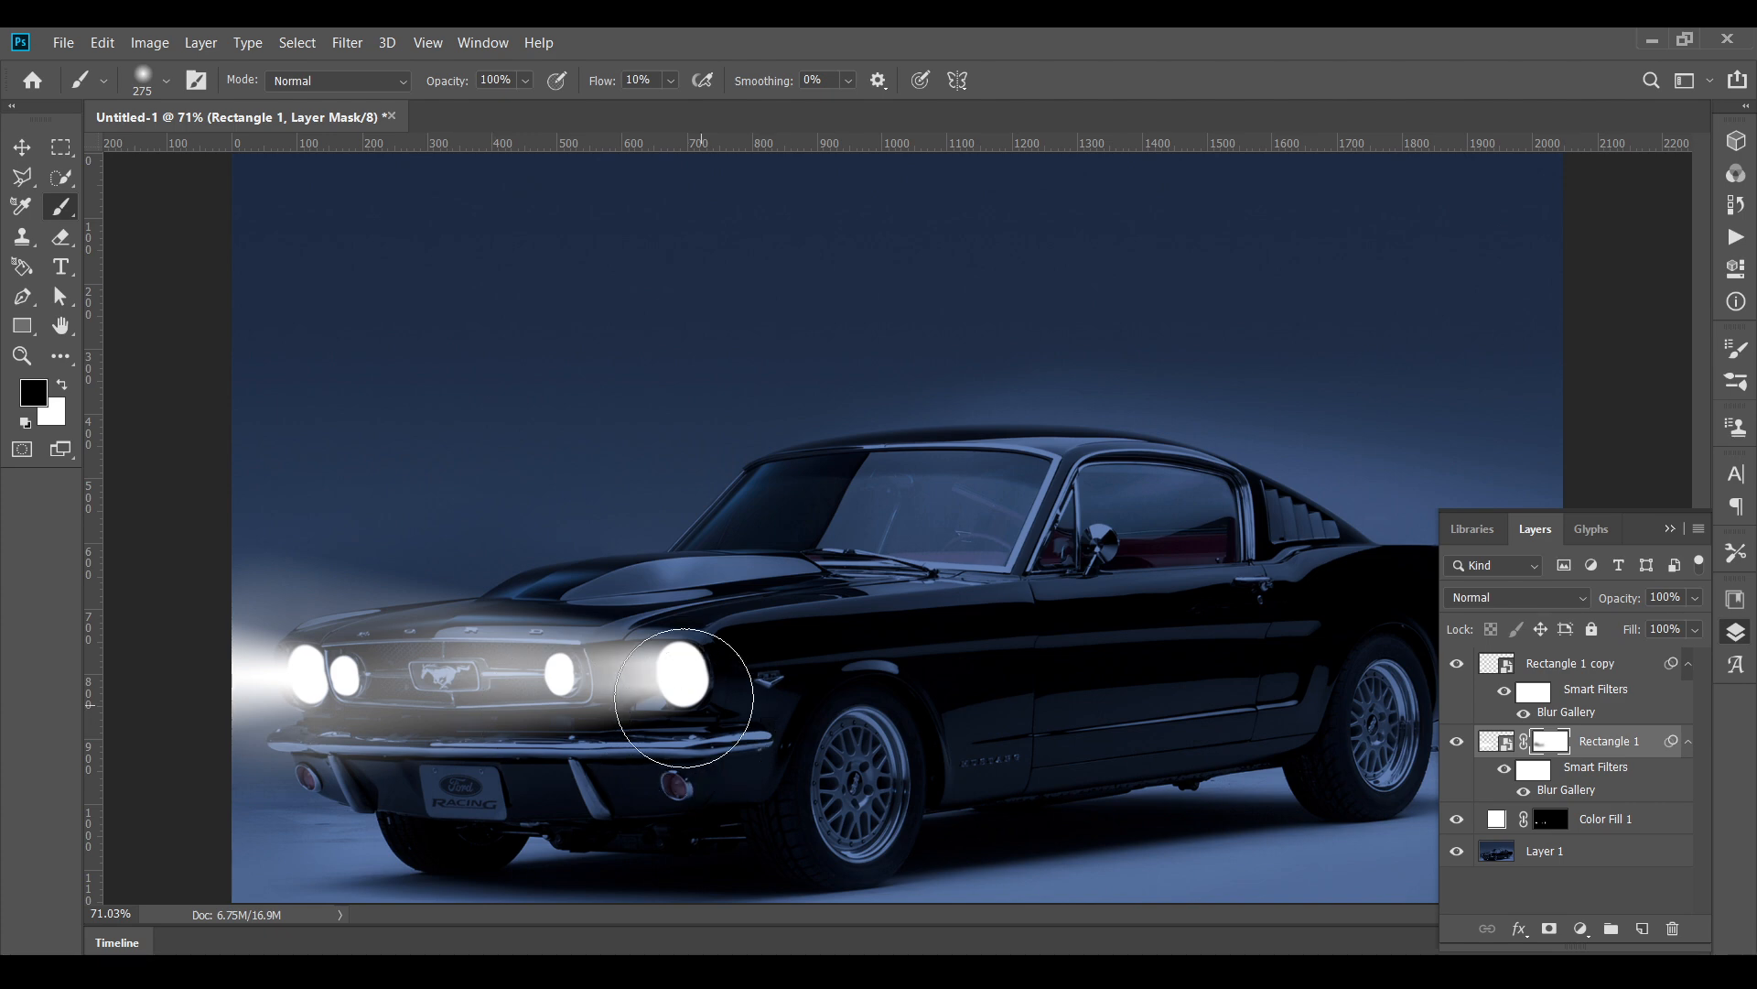
drag(683, 698, 522, 691)
key(ctrl+z)
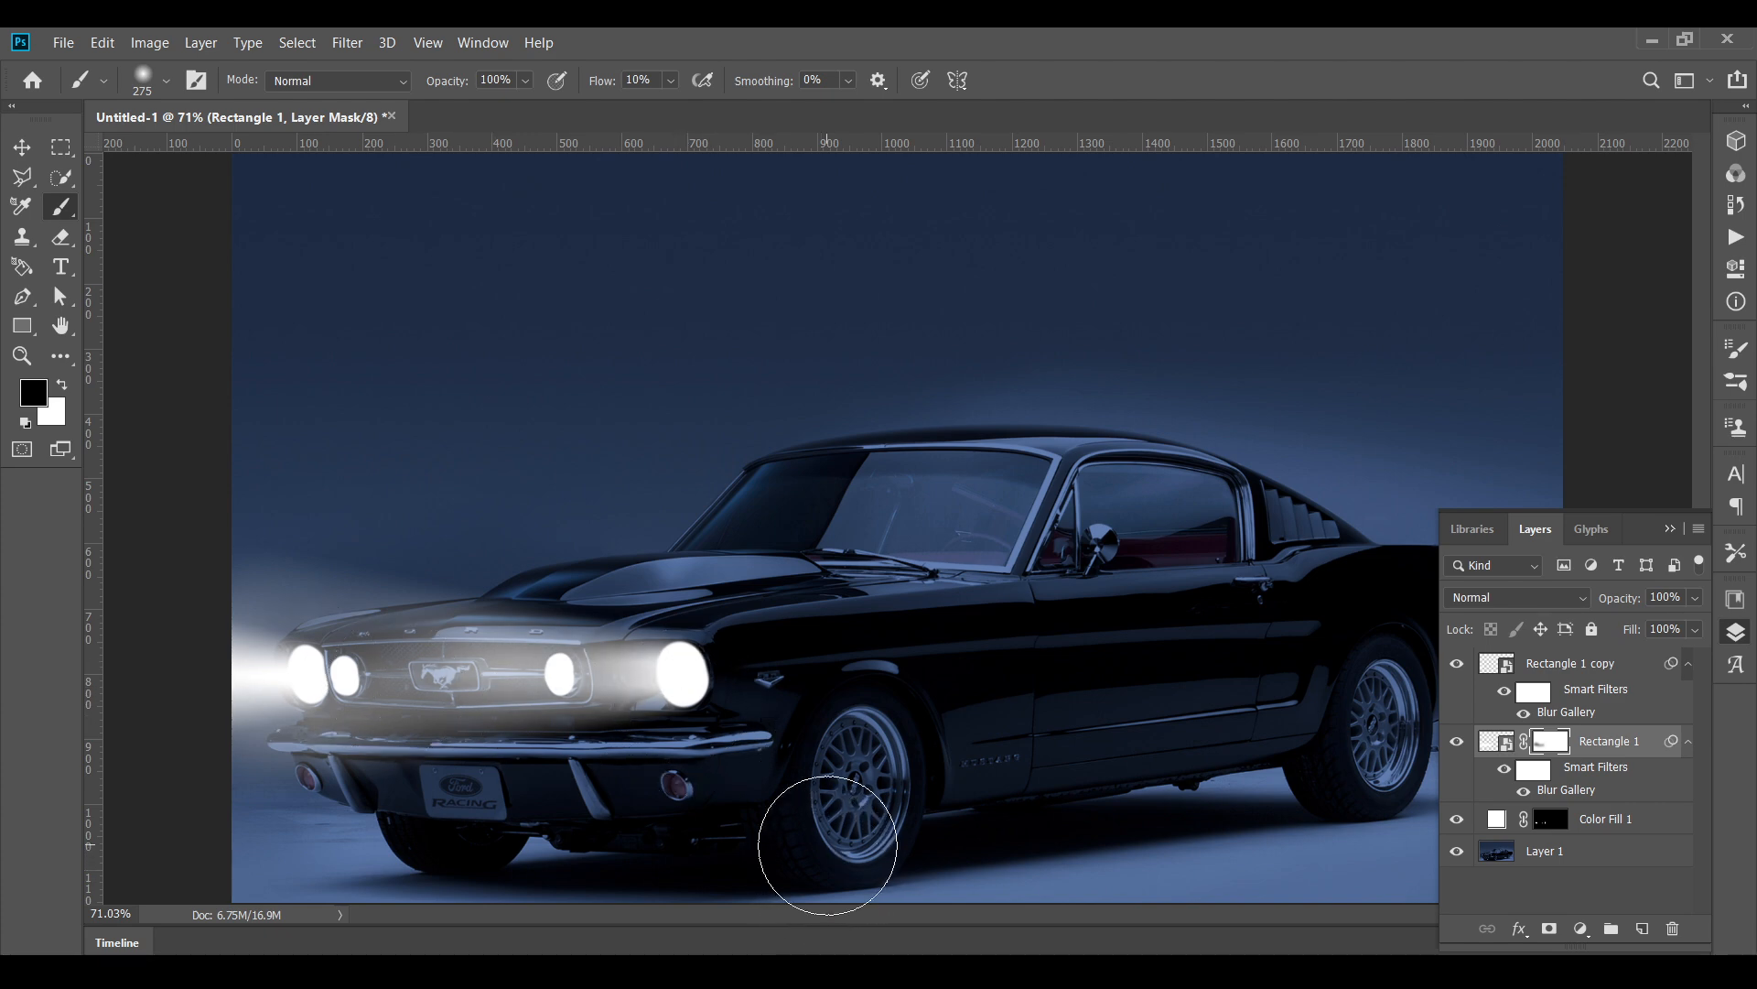
- Add a layer mask to the Rectangle 1 copy layer
click(1555, 677)
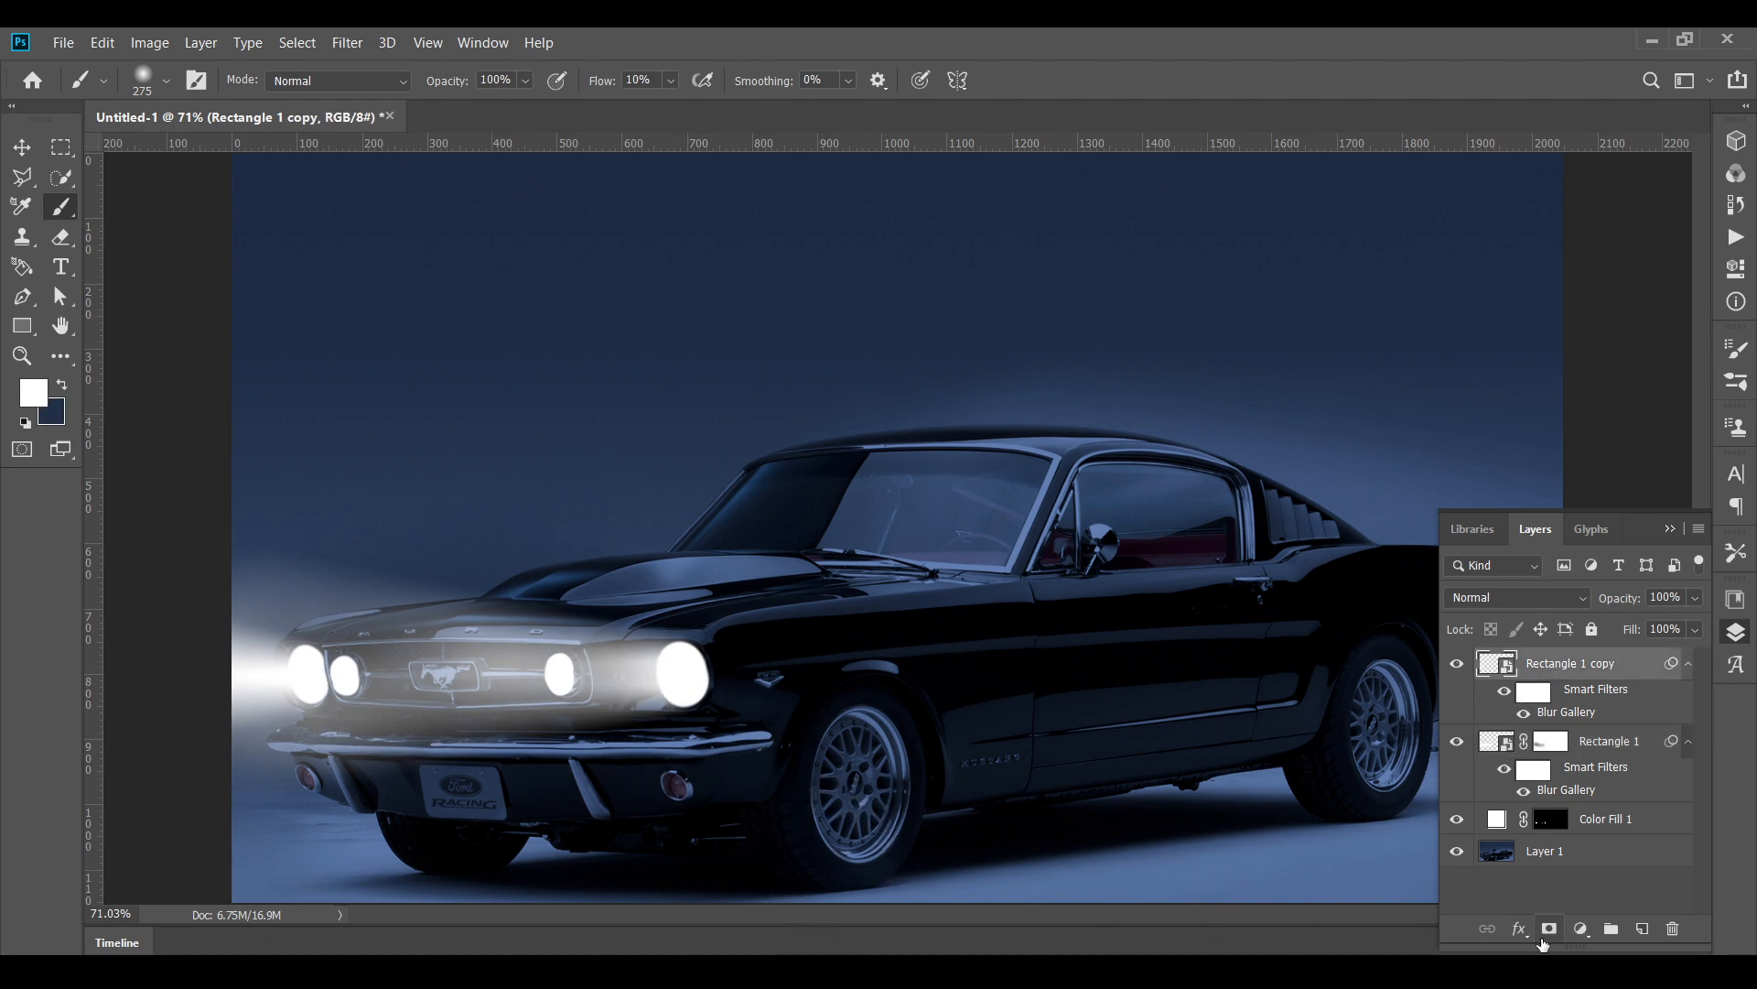
click(1549, 928)
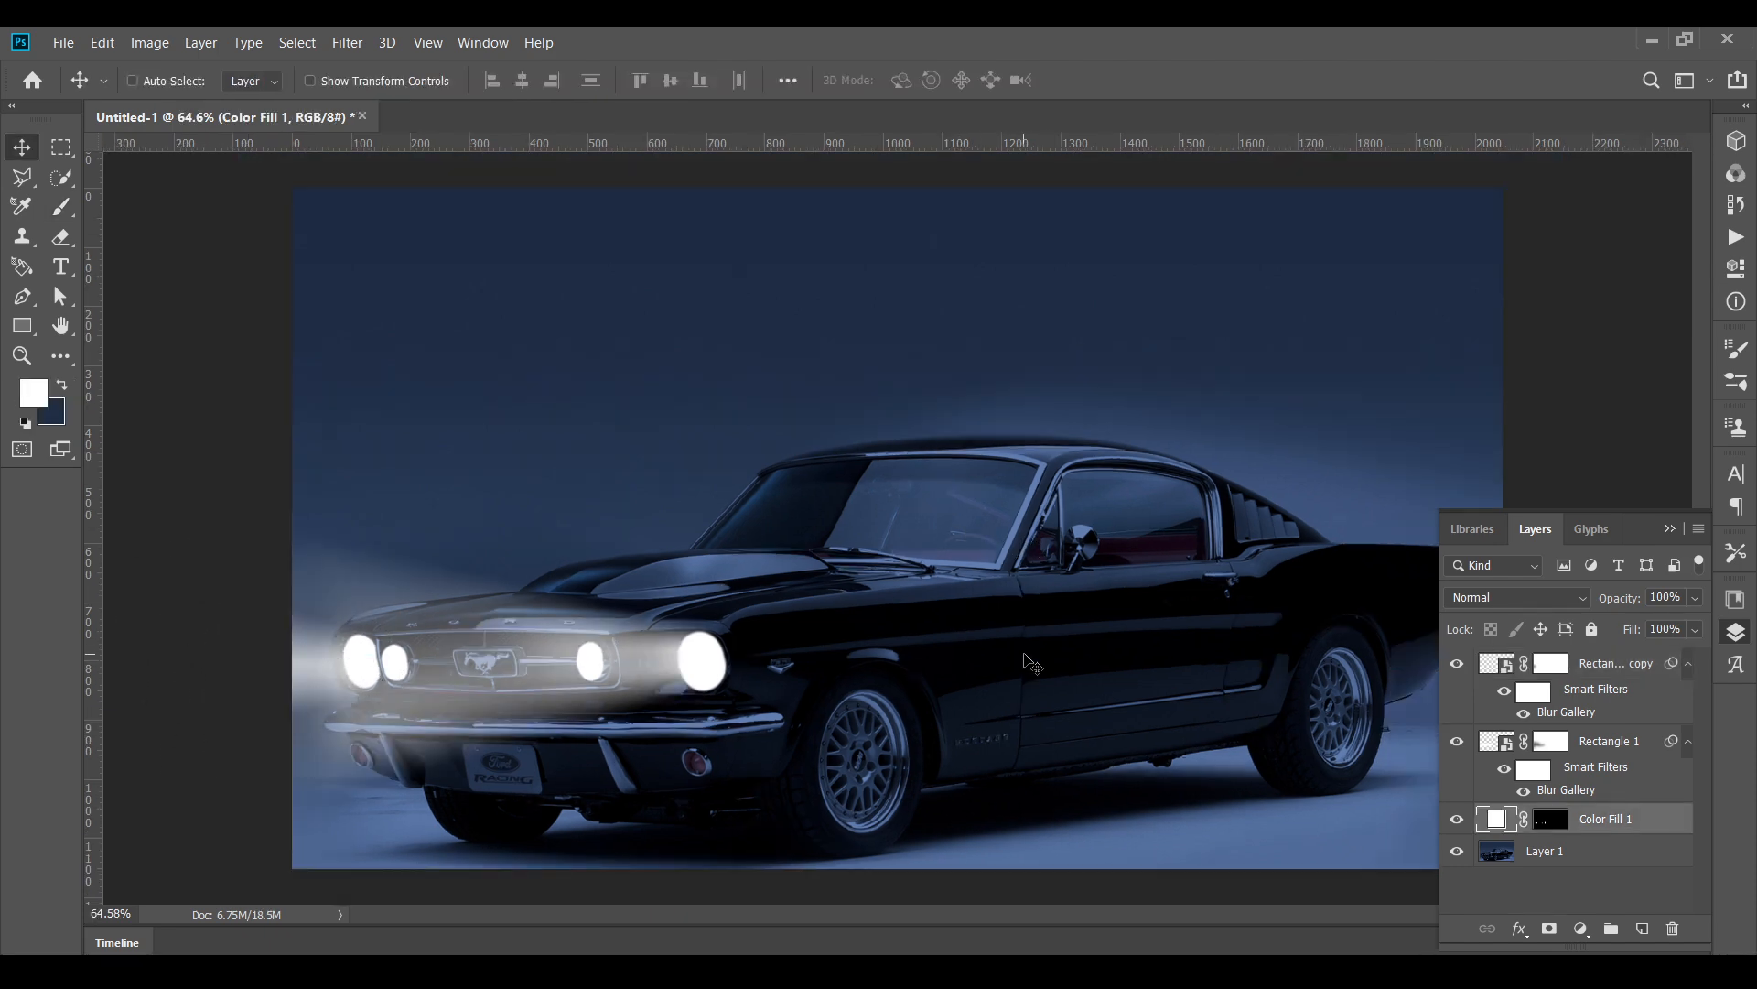
- Add a white (ffffff) Solid Color fill layer above Color Fill 1
click(1581, 928)
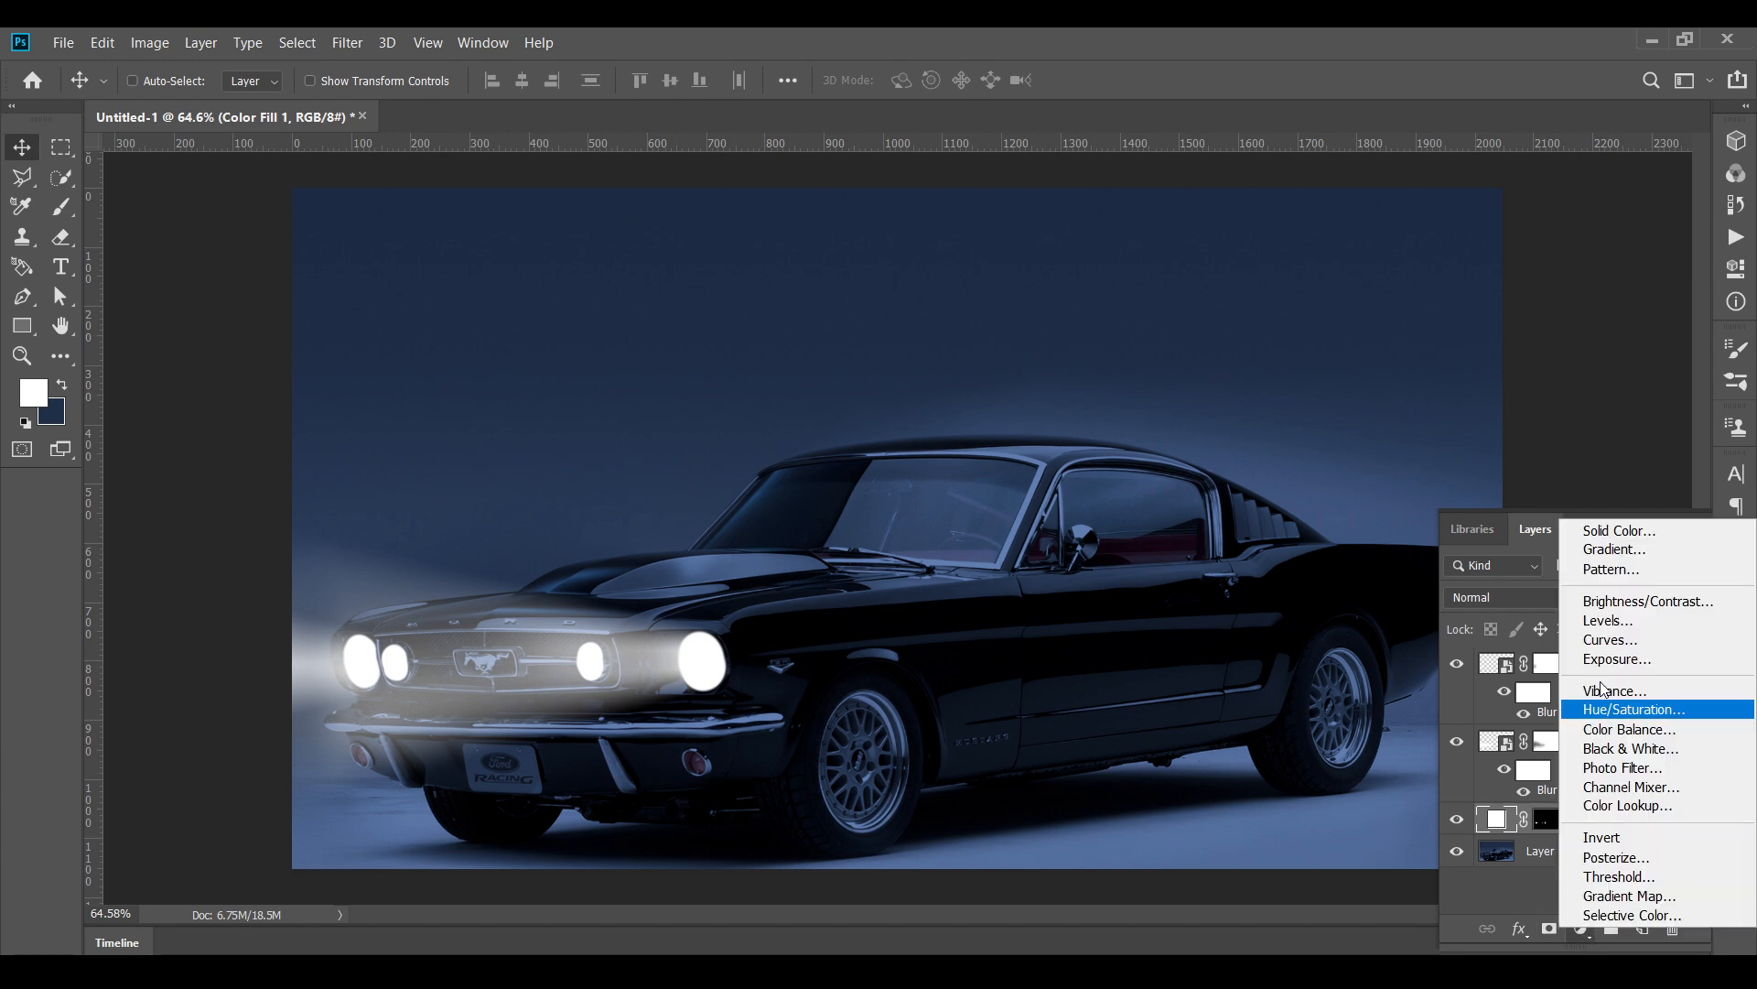
click(1606, 535)
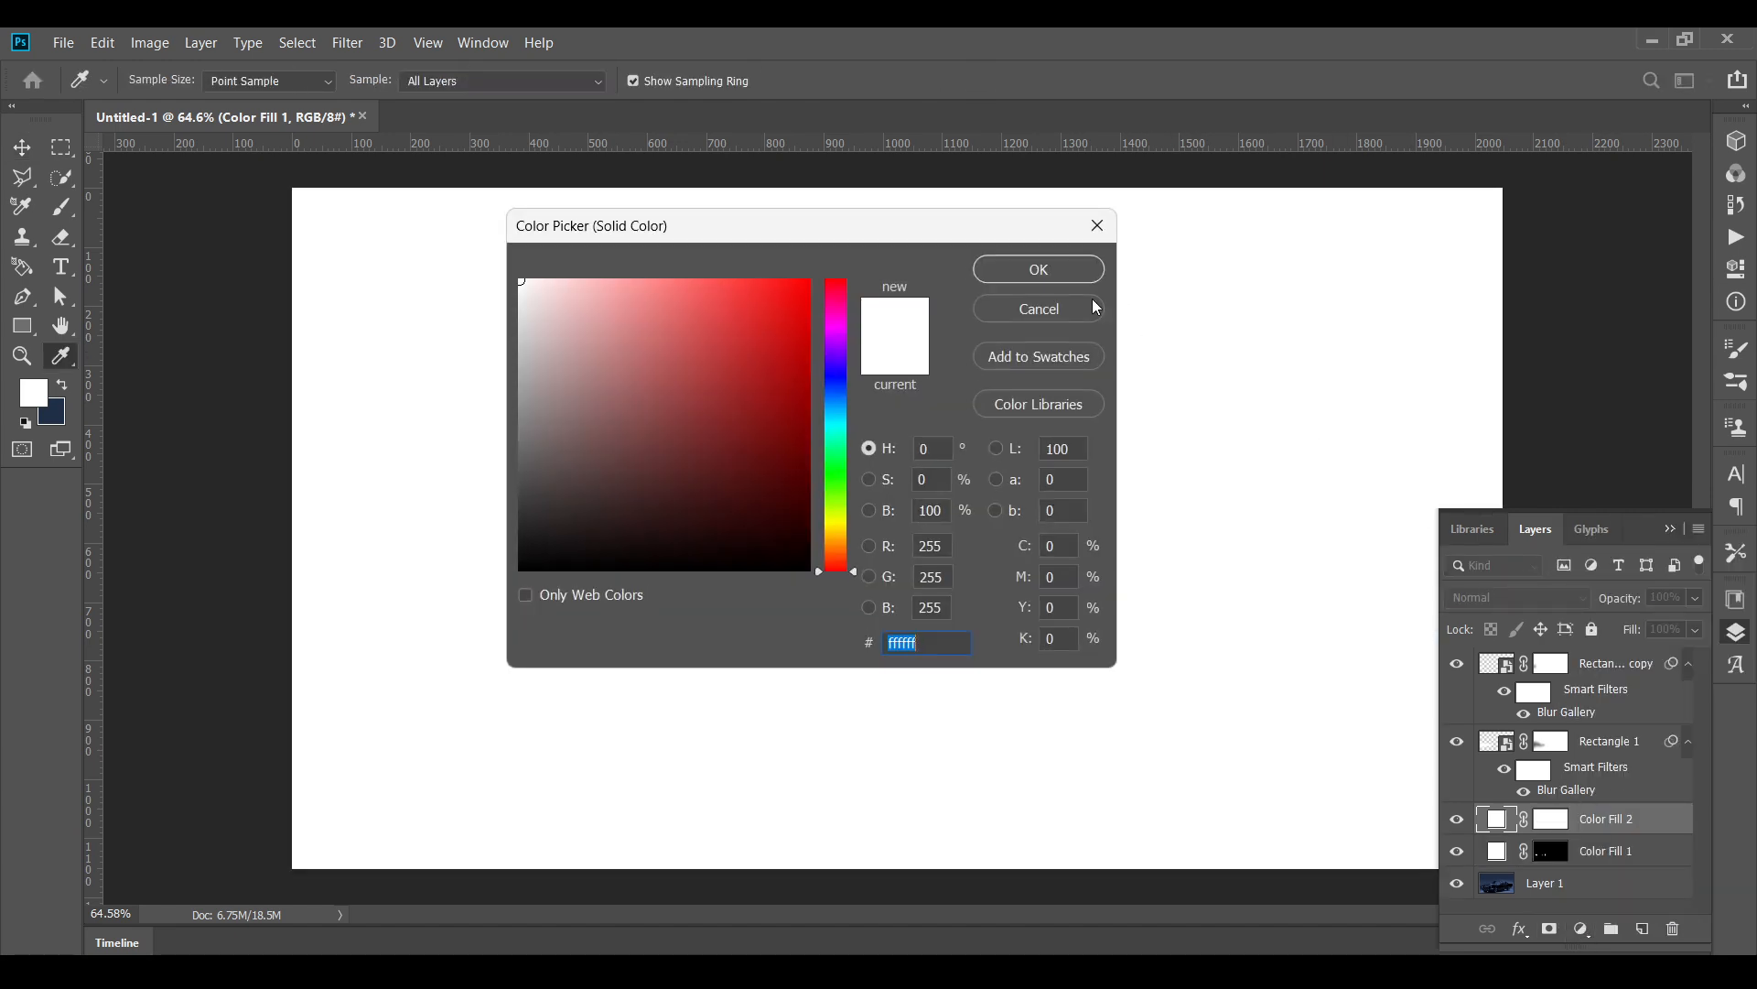
key(Return)
- Split the new white fill's Underlying Layer black point in Blend If to 0/108 and invert its mask to black
double_click(1667, 820)
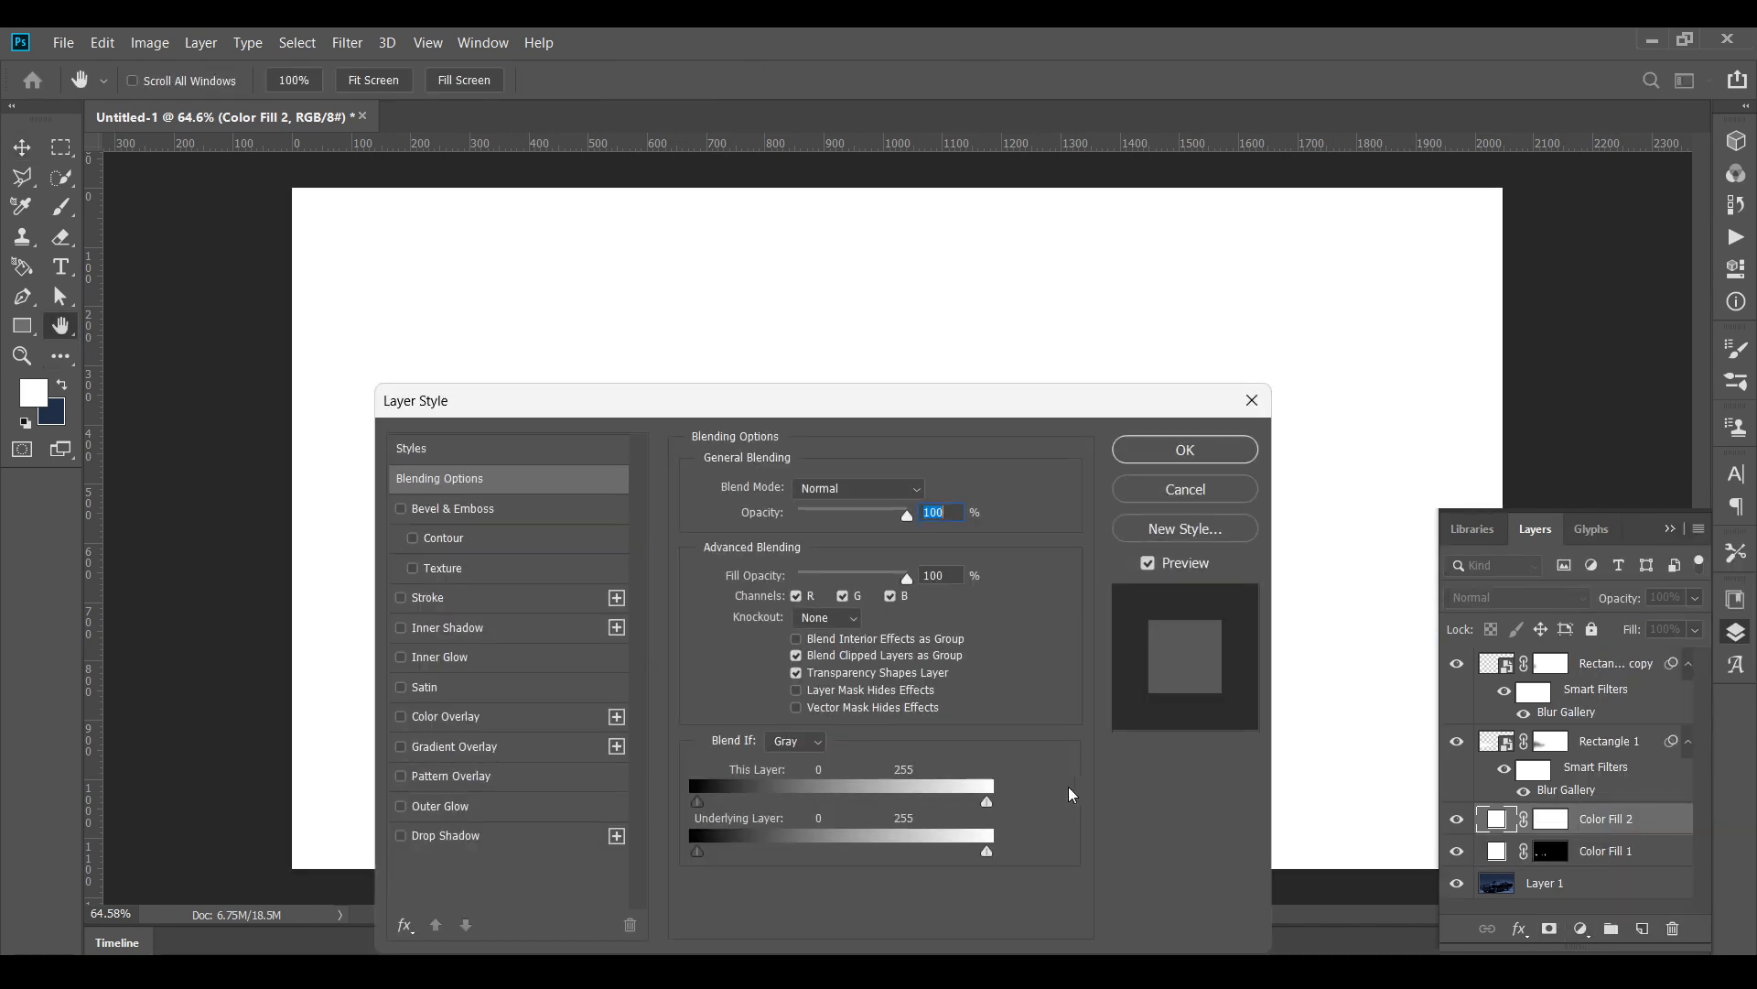
drag(698, 852, 819, 853)
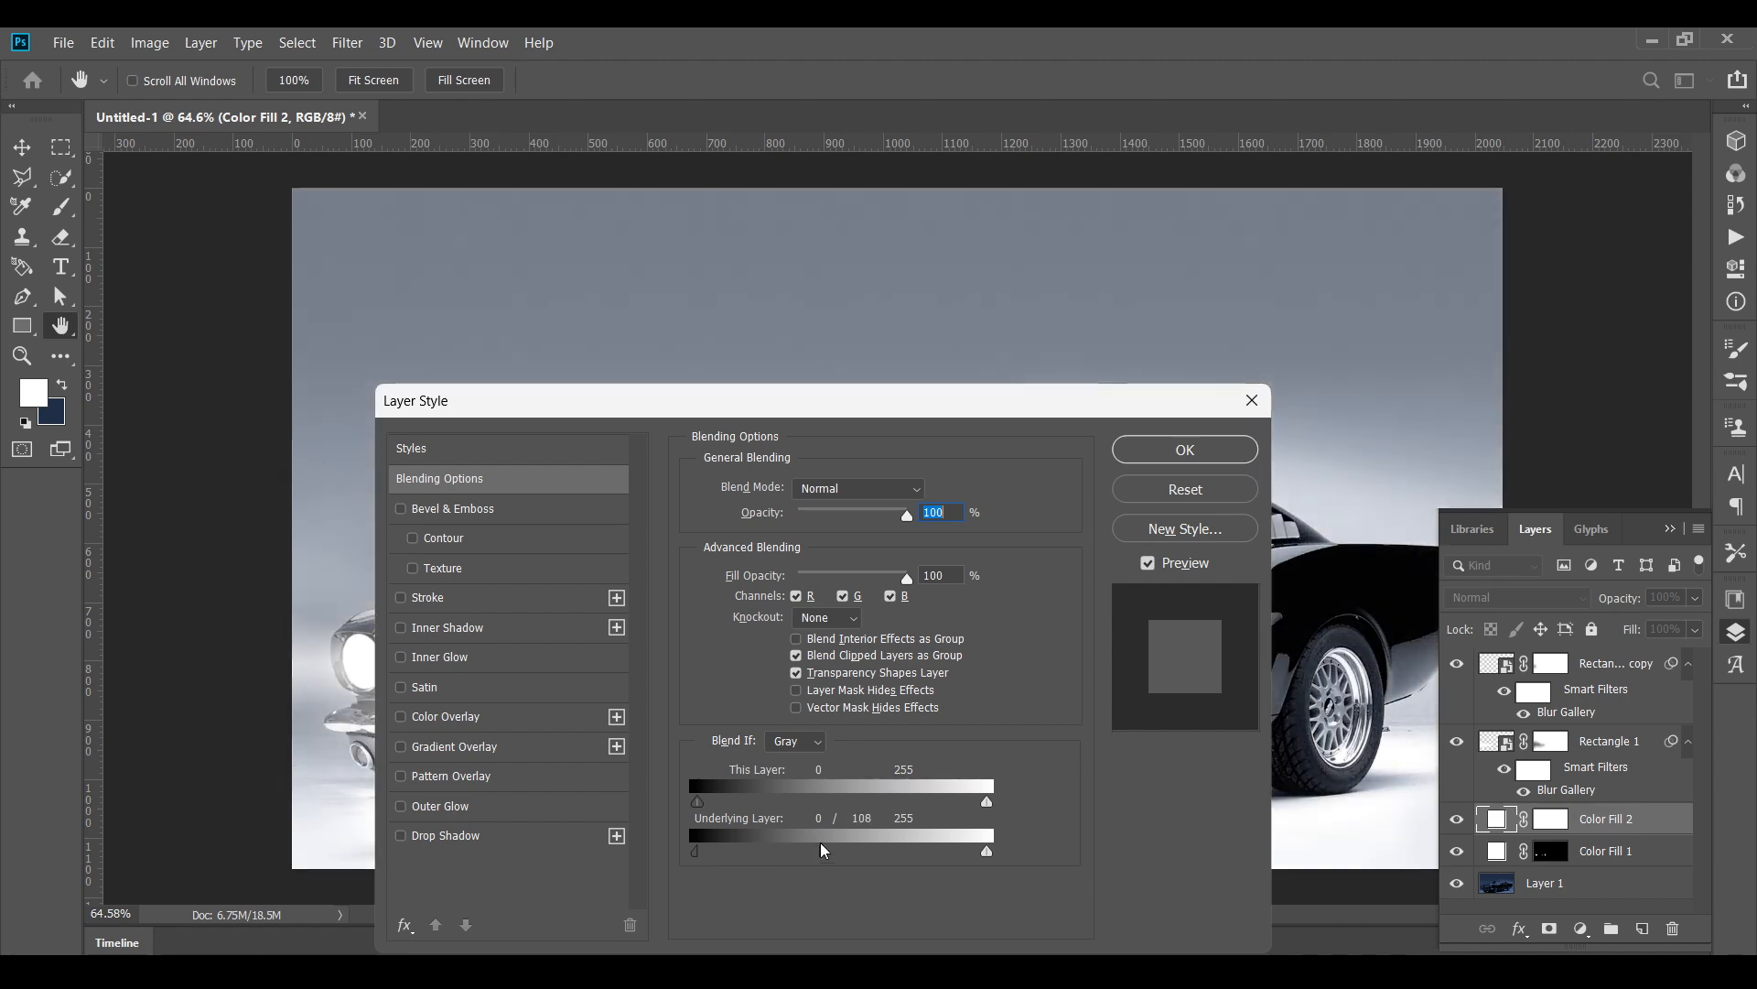
click(1186, 449)
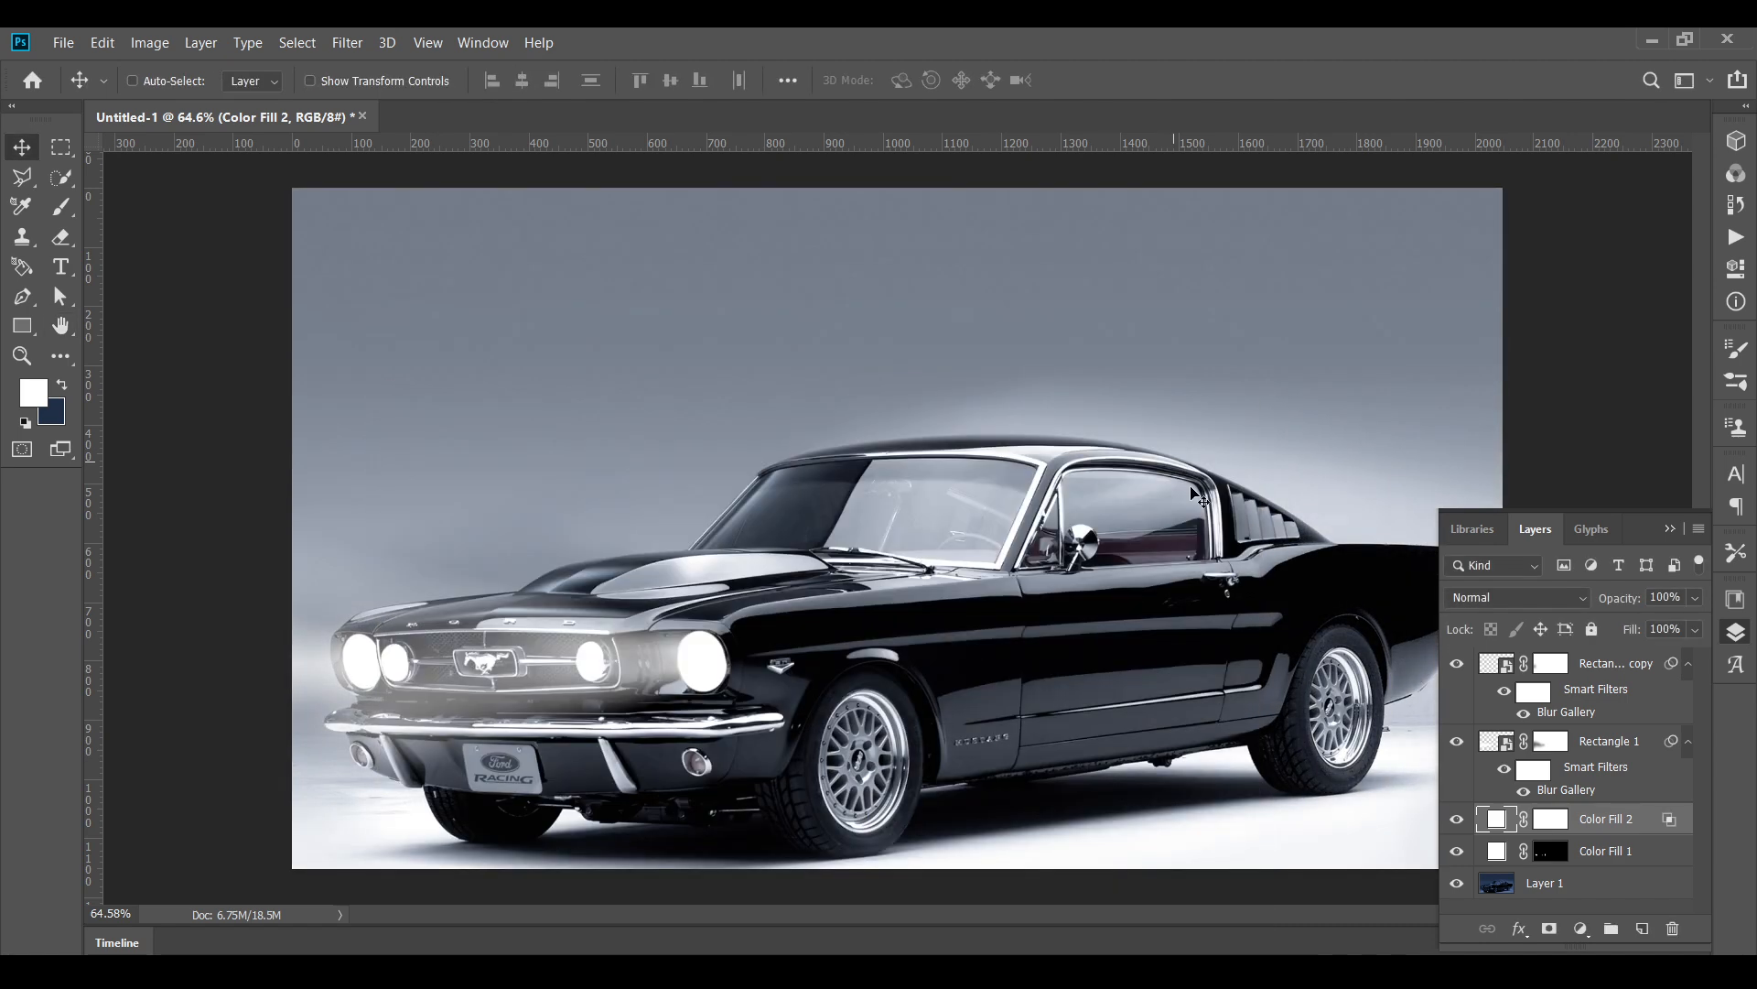
click(1547, 818)
key(ctrl+i)
- Flatten the brush tip into a thin horizontal ellipse and reduce its size to 150 px
scroll(543, 892, up, 3)
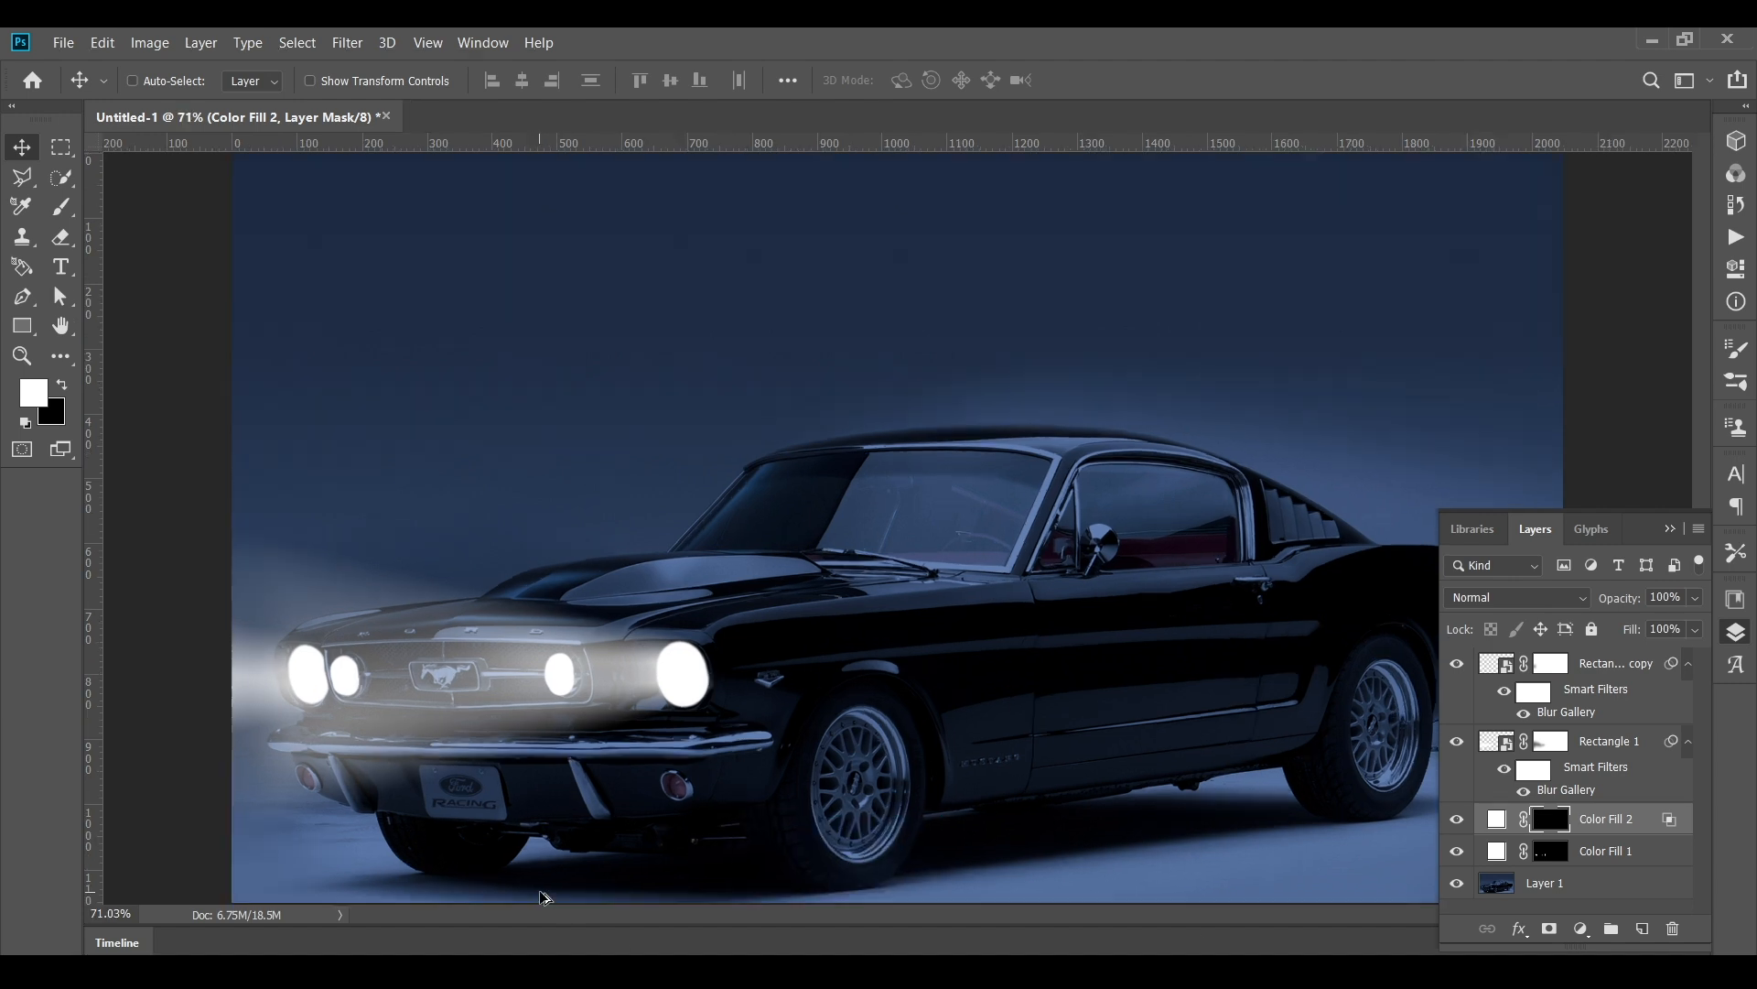
drag(557, 858, 581, 767)
click(69, 207)
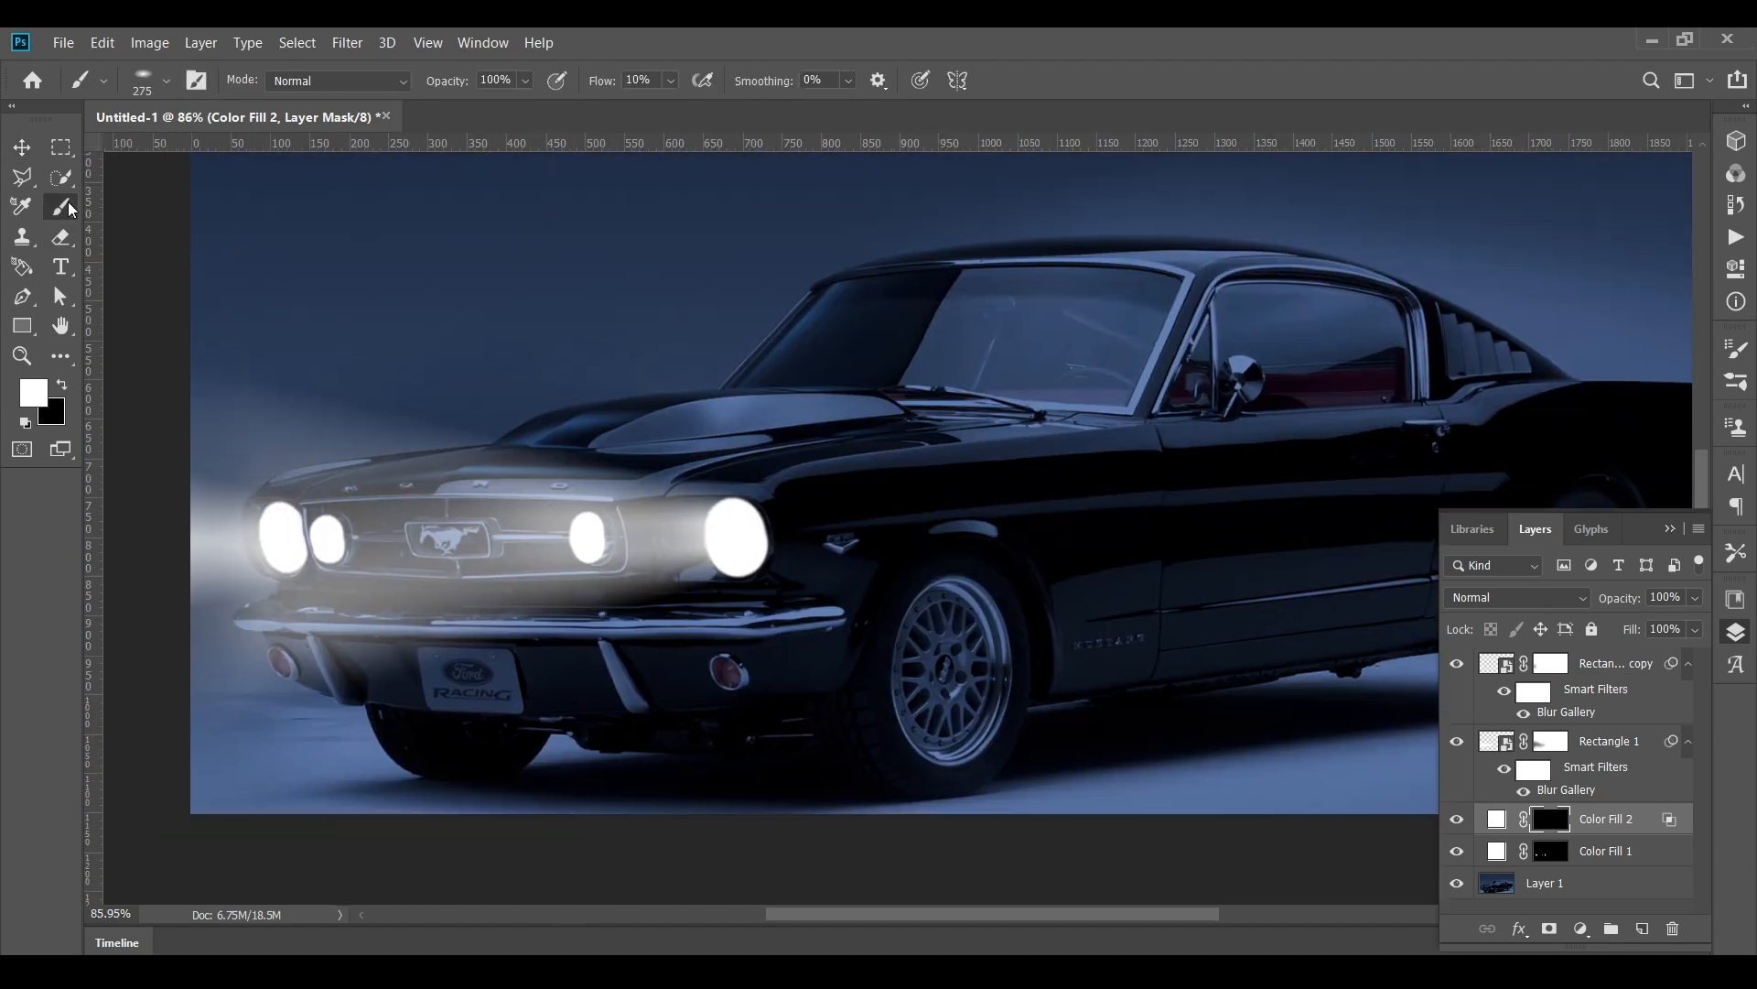
click(158, 85)
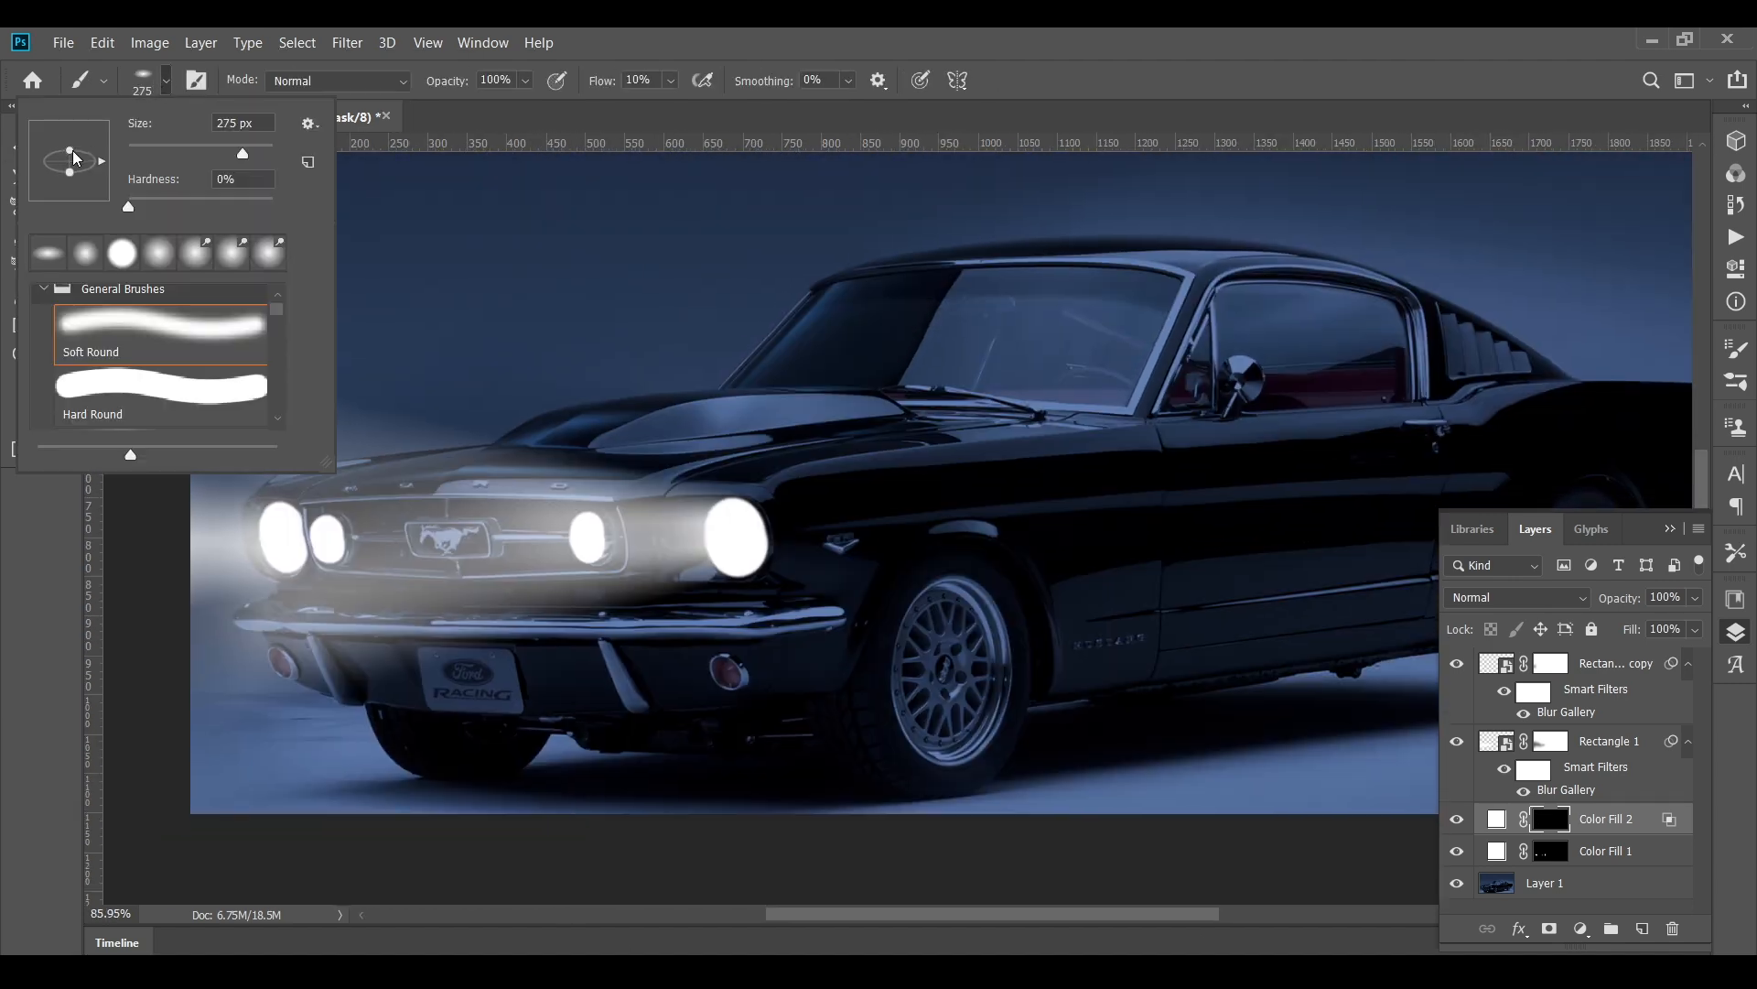
drag(74, 153, 71, 157)
click(448, 144)
key(bracketleft)
key(bracketleft)
key(bracketleft)
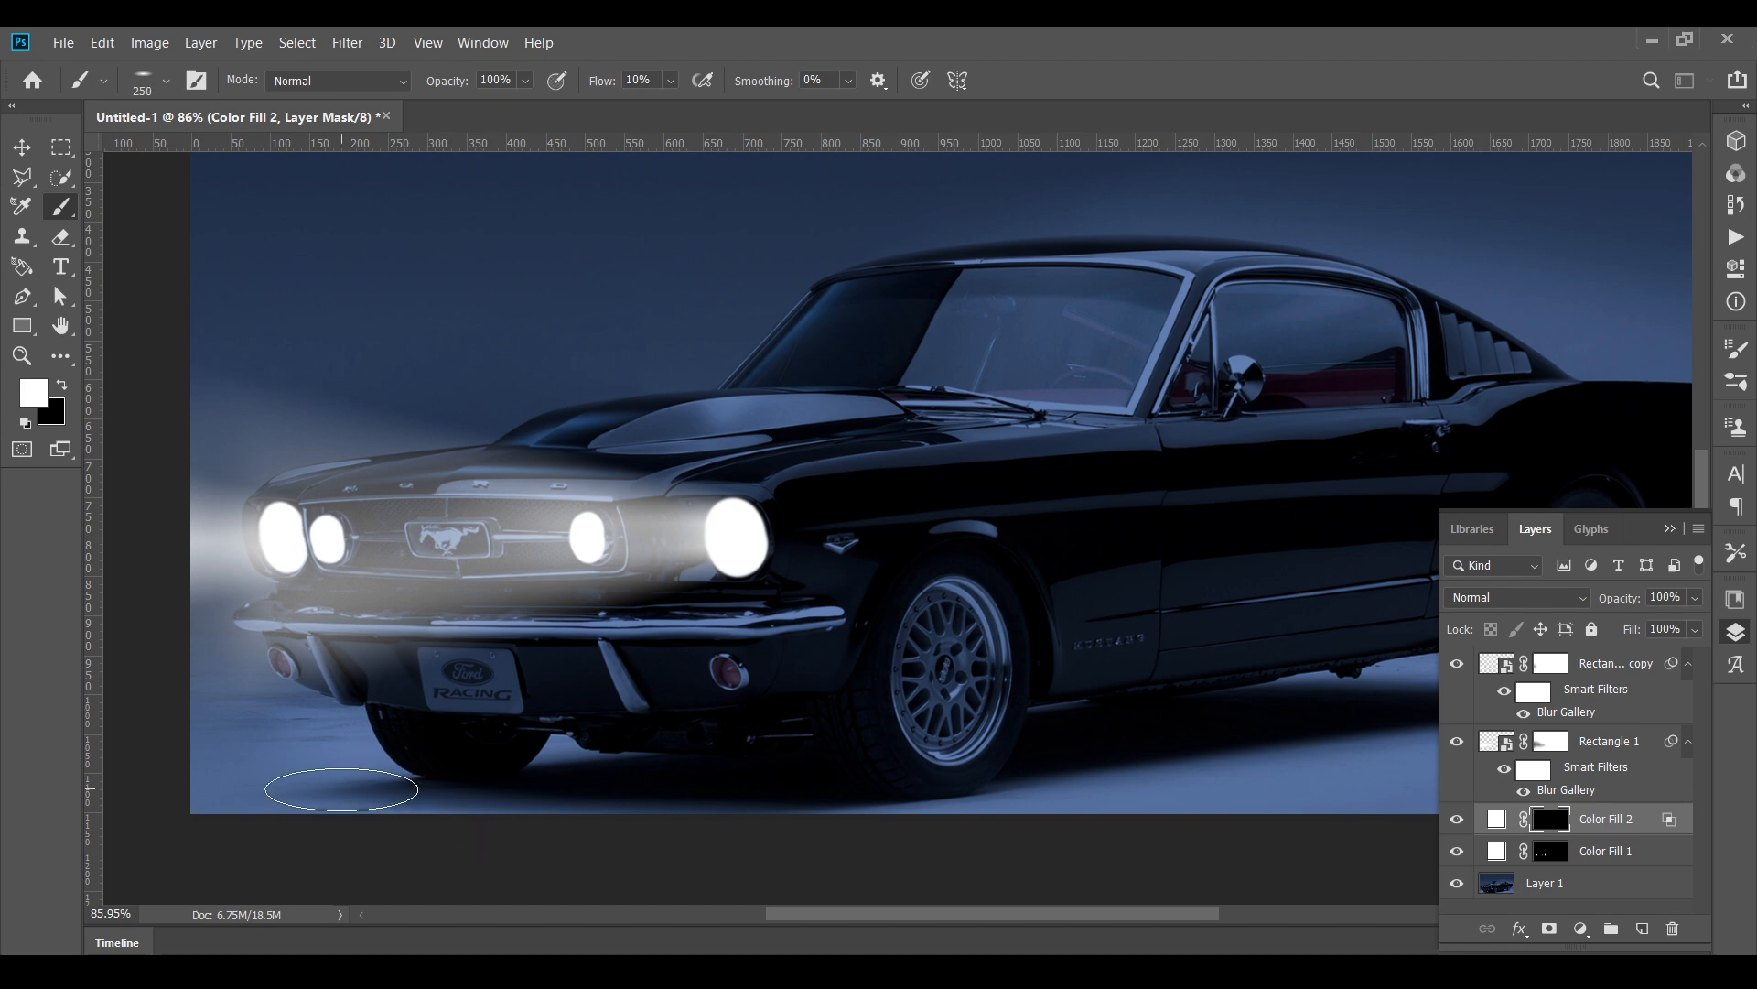
key(bracketleft)
- Paint white on the Color Fill 2 mask along the ground in front of the car to light up the floor
mouse_move(341, 788)
mouse_down()
mouse_move(248, 803)
mouse_move(268, 803)
mouse_move(257, 774)
mouse_move(301, 765)
mouse_move(347, 779)
mouse_move(246, 794)
mouse_move(937, 803)
mouse_move(512, 773)
mouse_move(535, 815)
mouse_move(467, 784)
mouse_move(393, 809)
mouse_move(243, 785)
mouse_move(335, 760)
mouse_move(280, 756)
mouse_move(192, 770)
mouse_move(162, 803)
mouse_move(400, 758)
mouse_move(358, 764)
mouse_move(606, 813)
mouse_move(719, 776)
mouse_move(516, 806)
mouse_up()
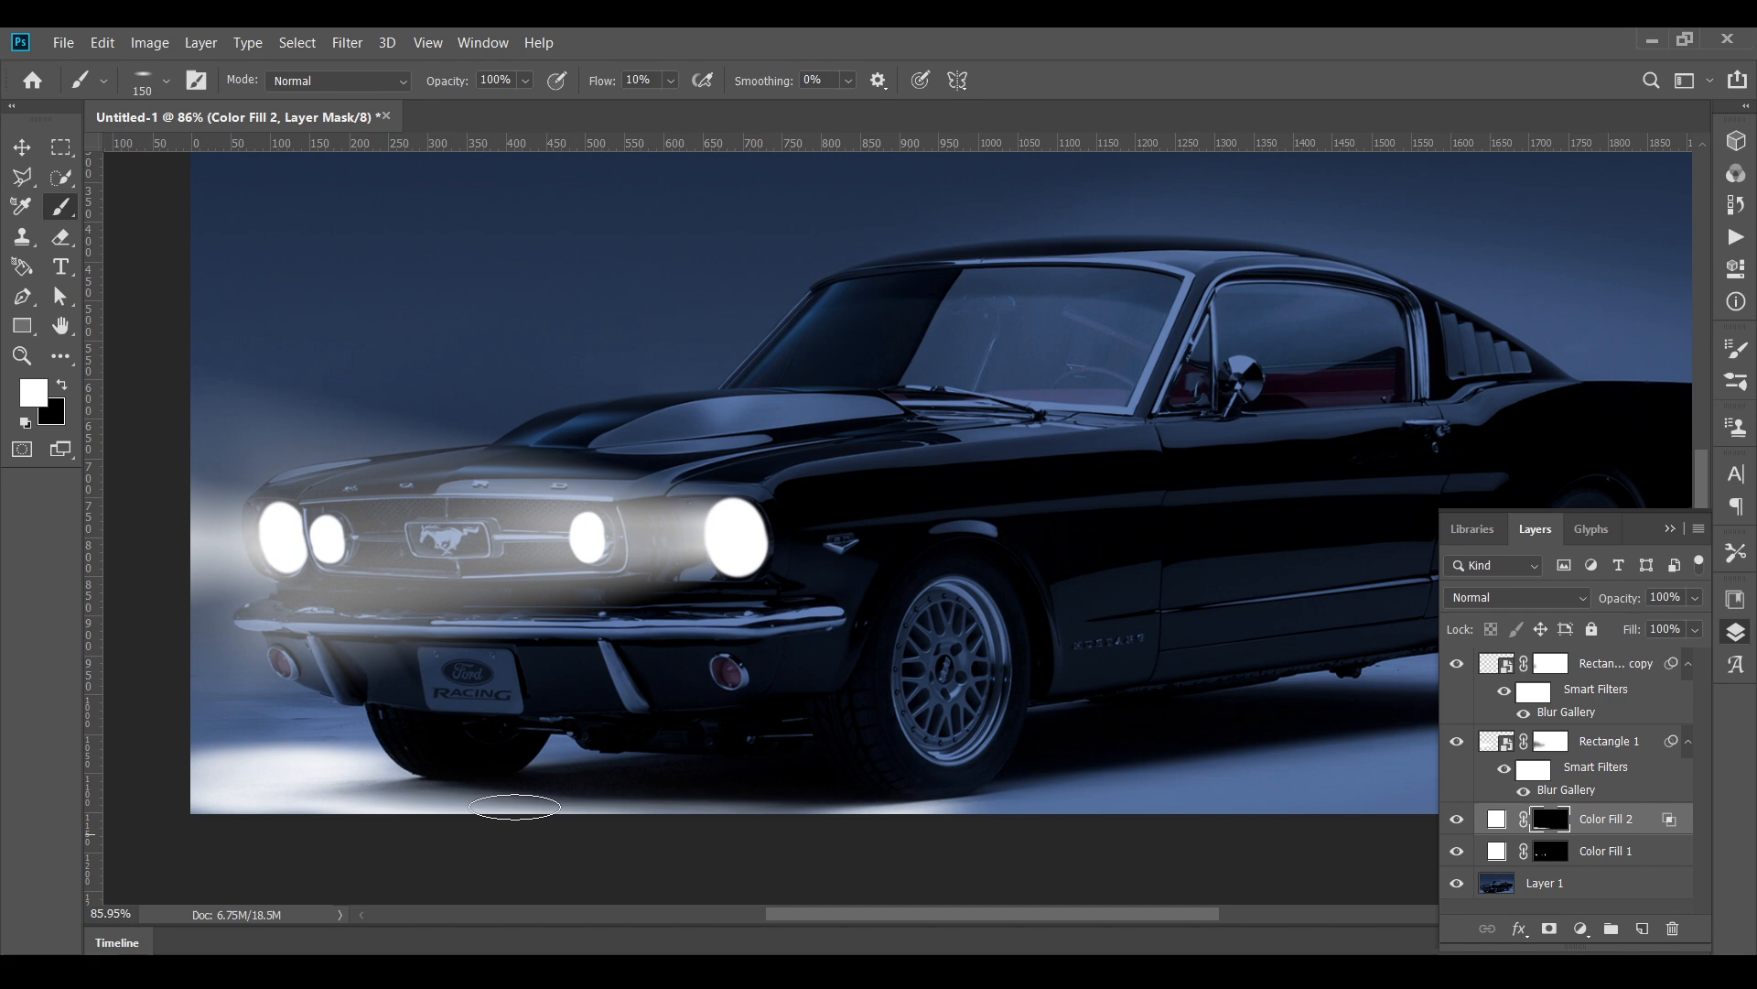
click(22, 147)
scroll(530, 559, down, 1)
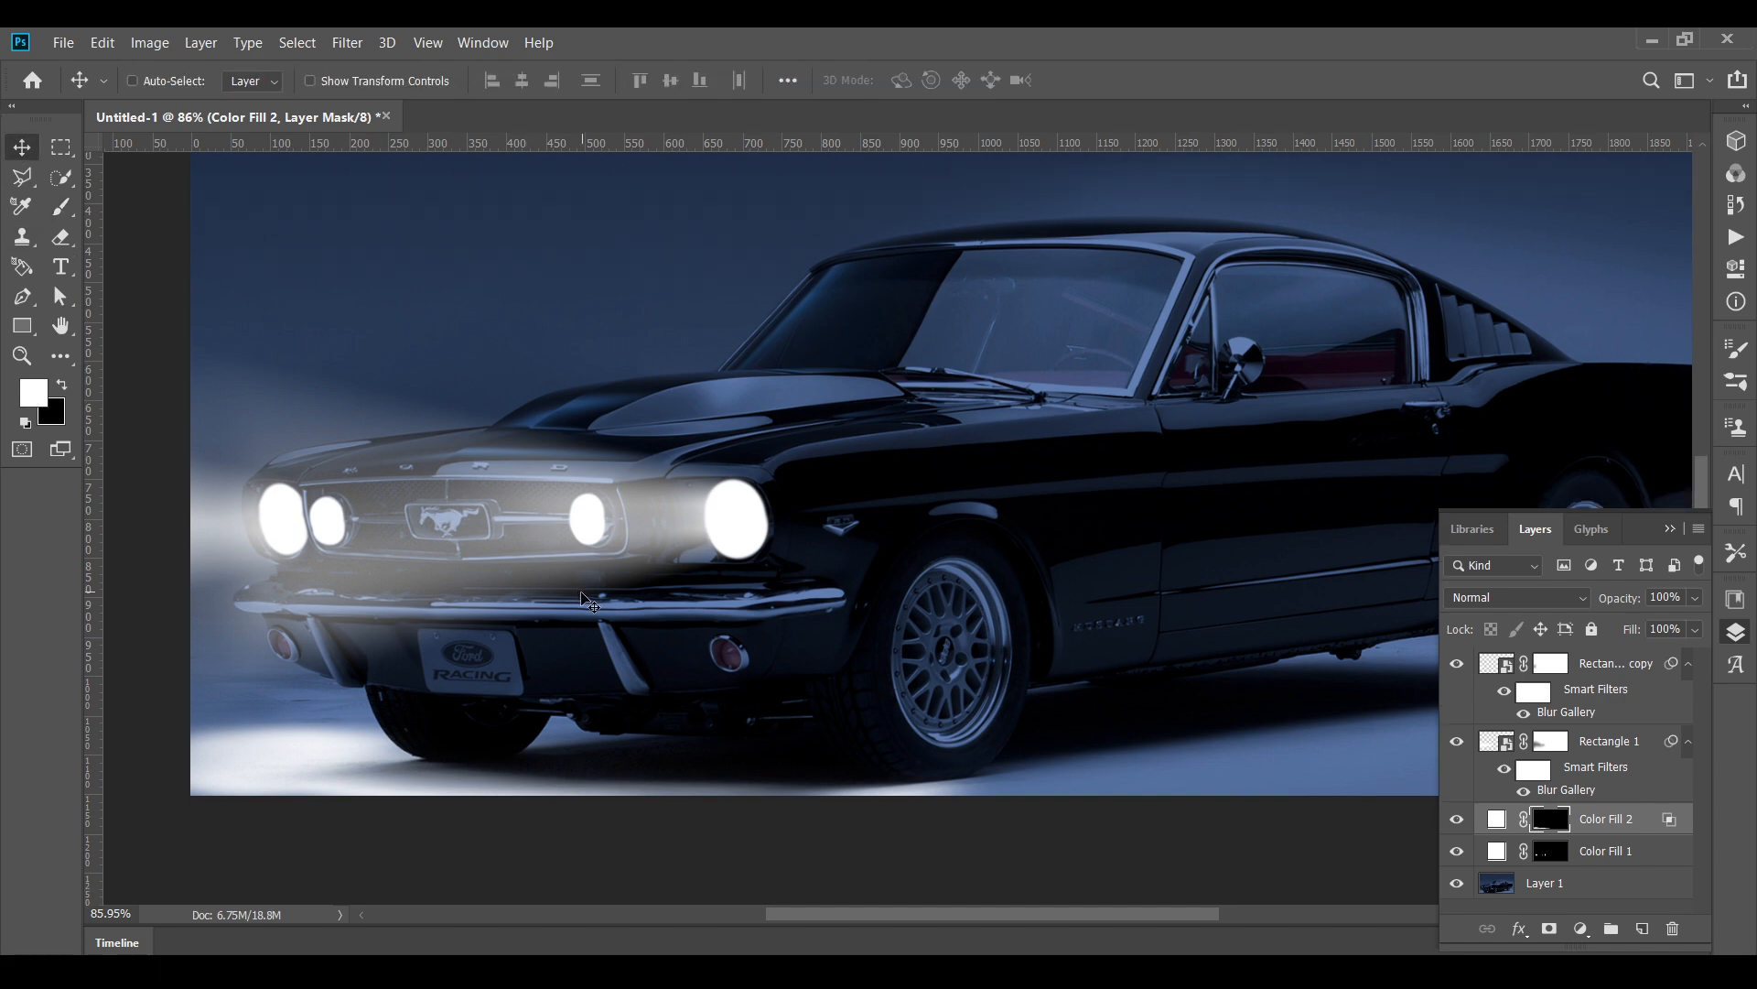
alt+scroll(585, 600, down, 2)
scroll(582, 593, up, 1)
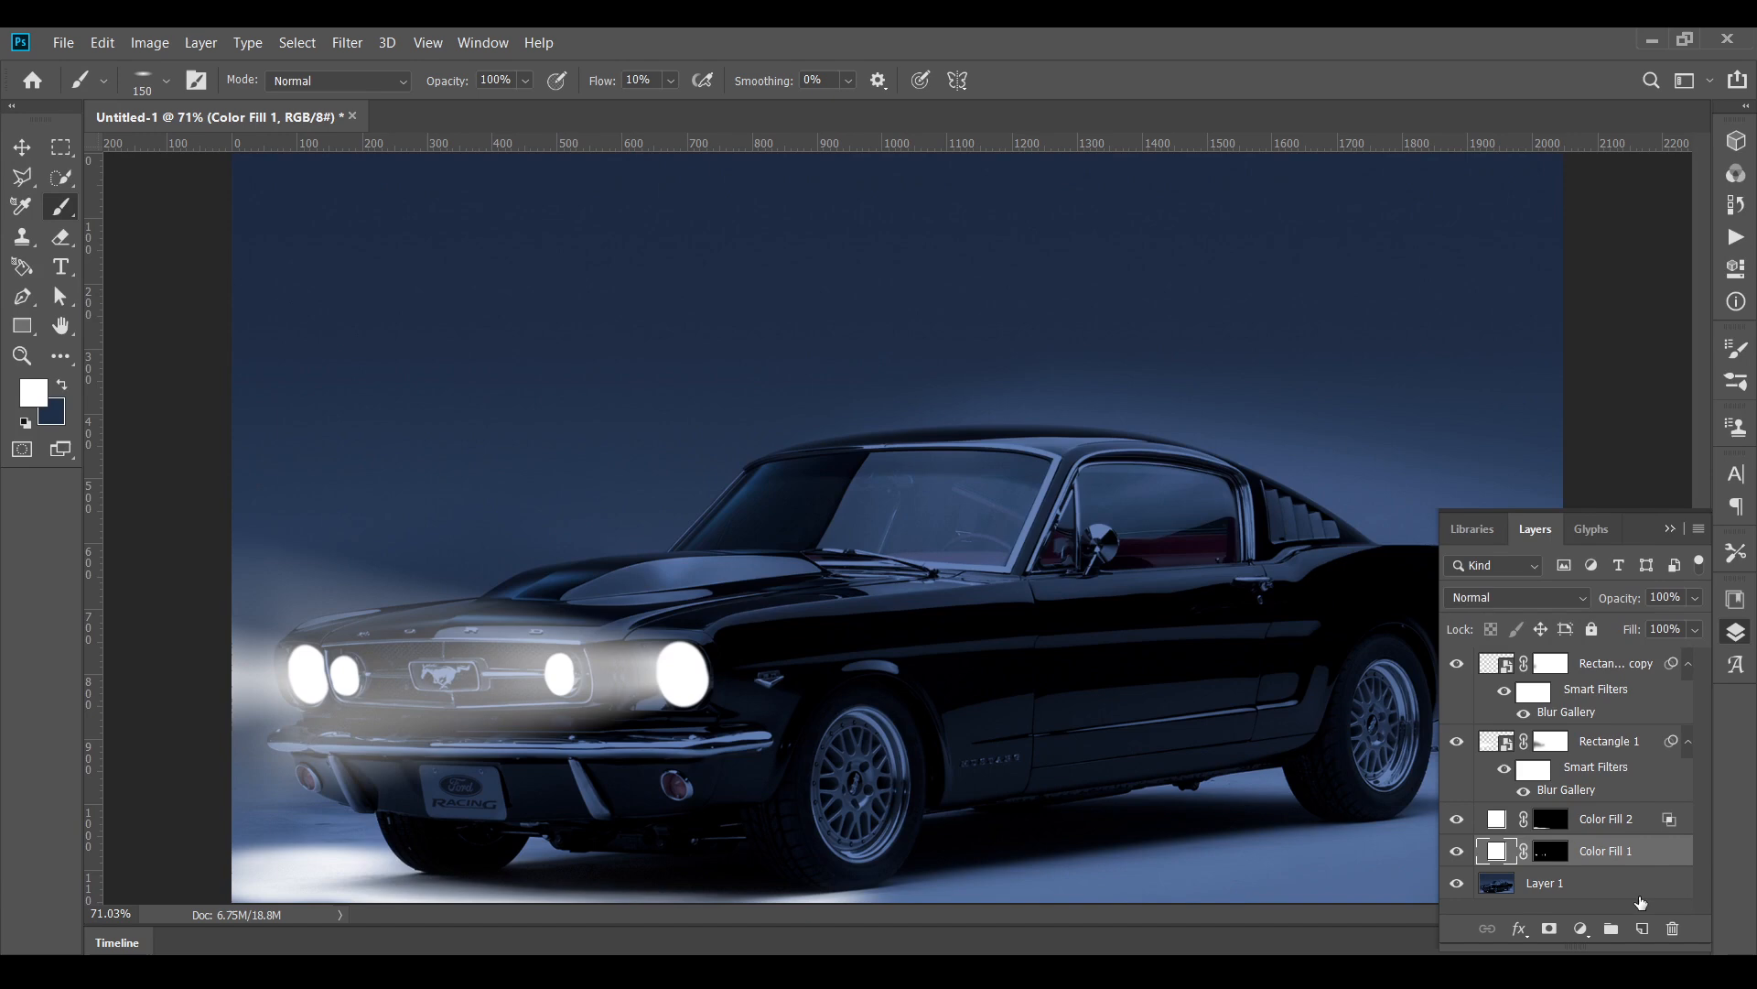
- Add a Curves adjustment layer above Color Fill 1 and brighten it by setting the curve's white point input to 136
click(1581, 928)
click(1584, 638)
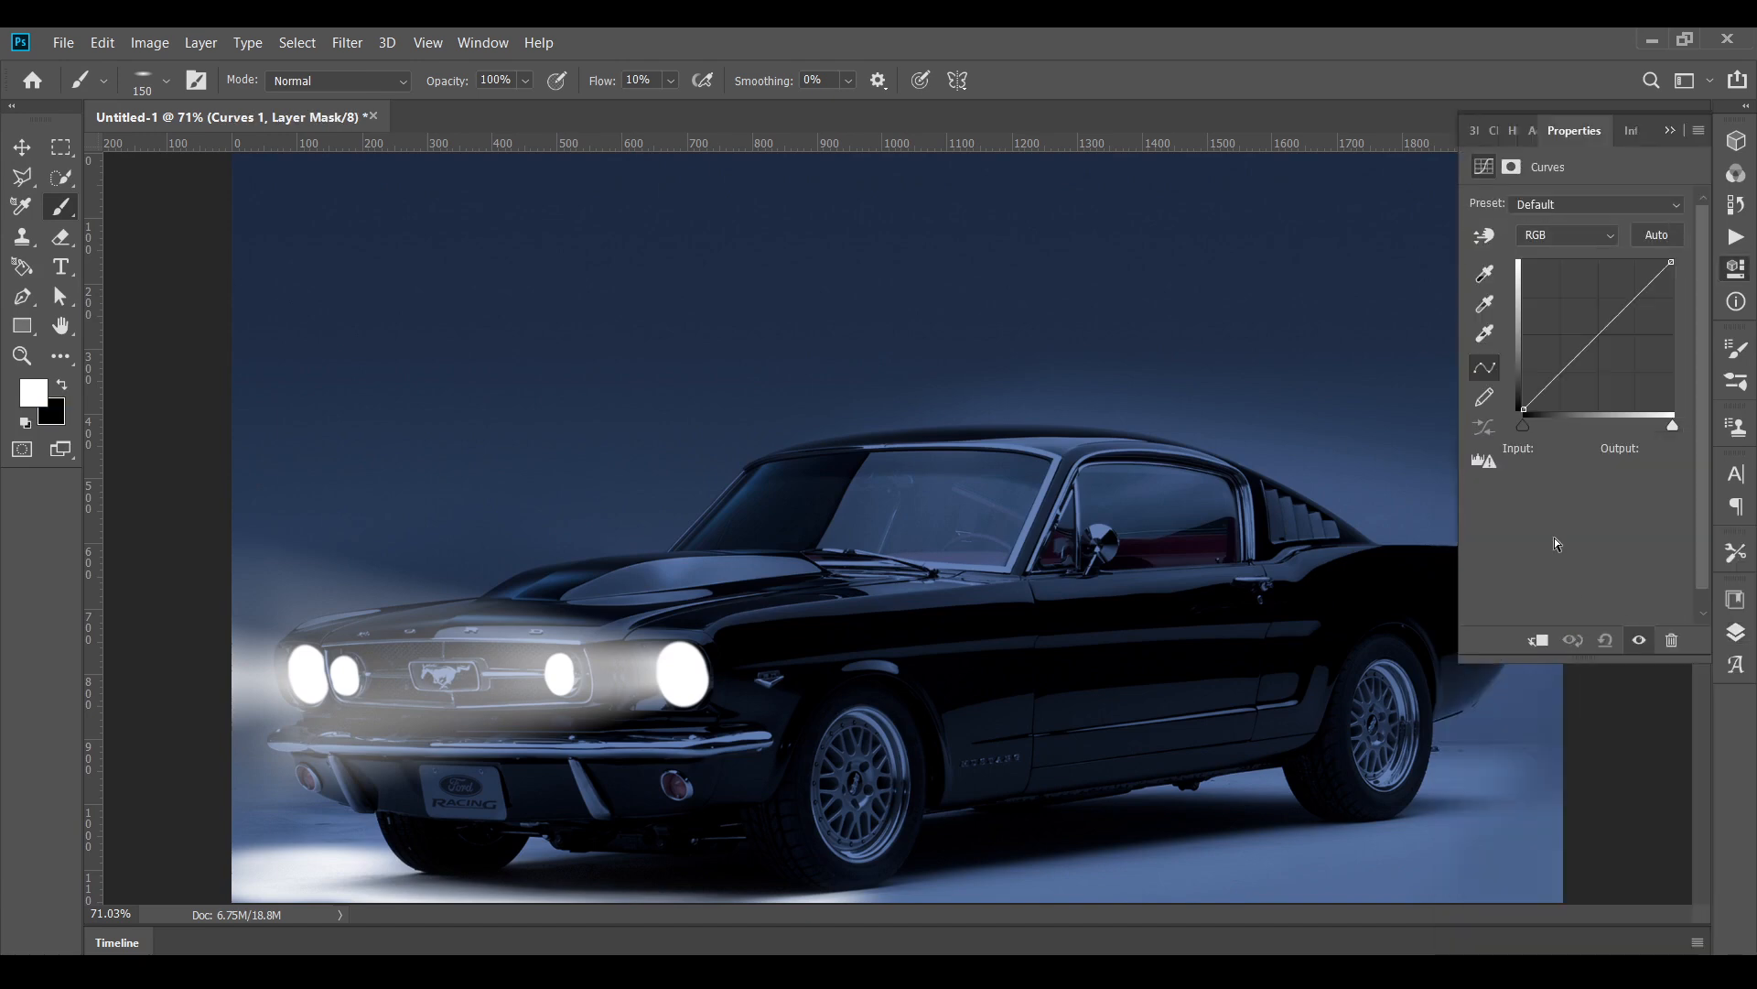
drag(1674, 260, 1604, 261)
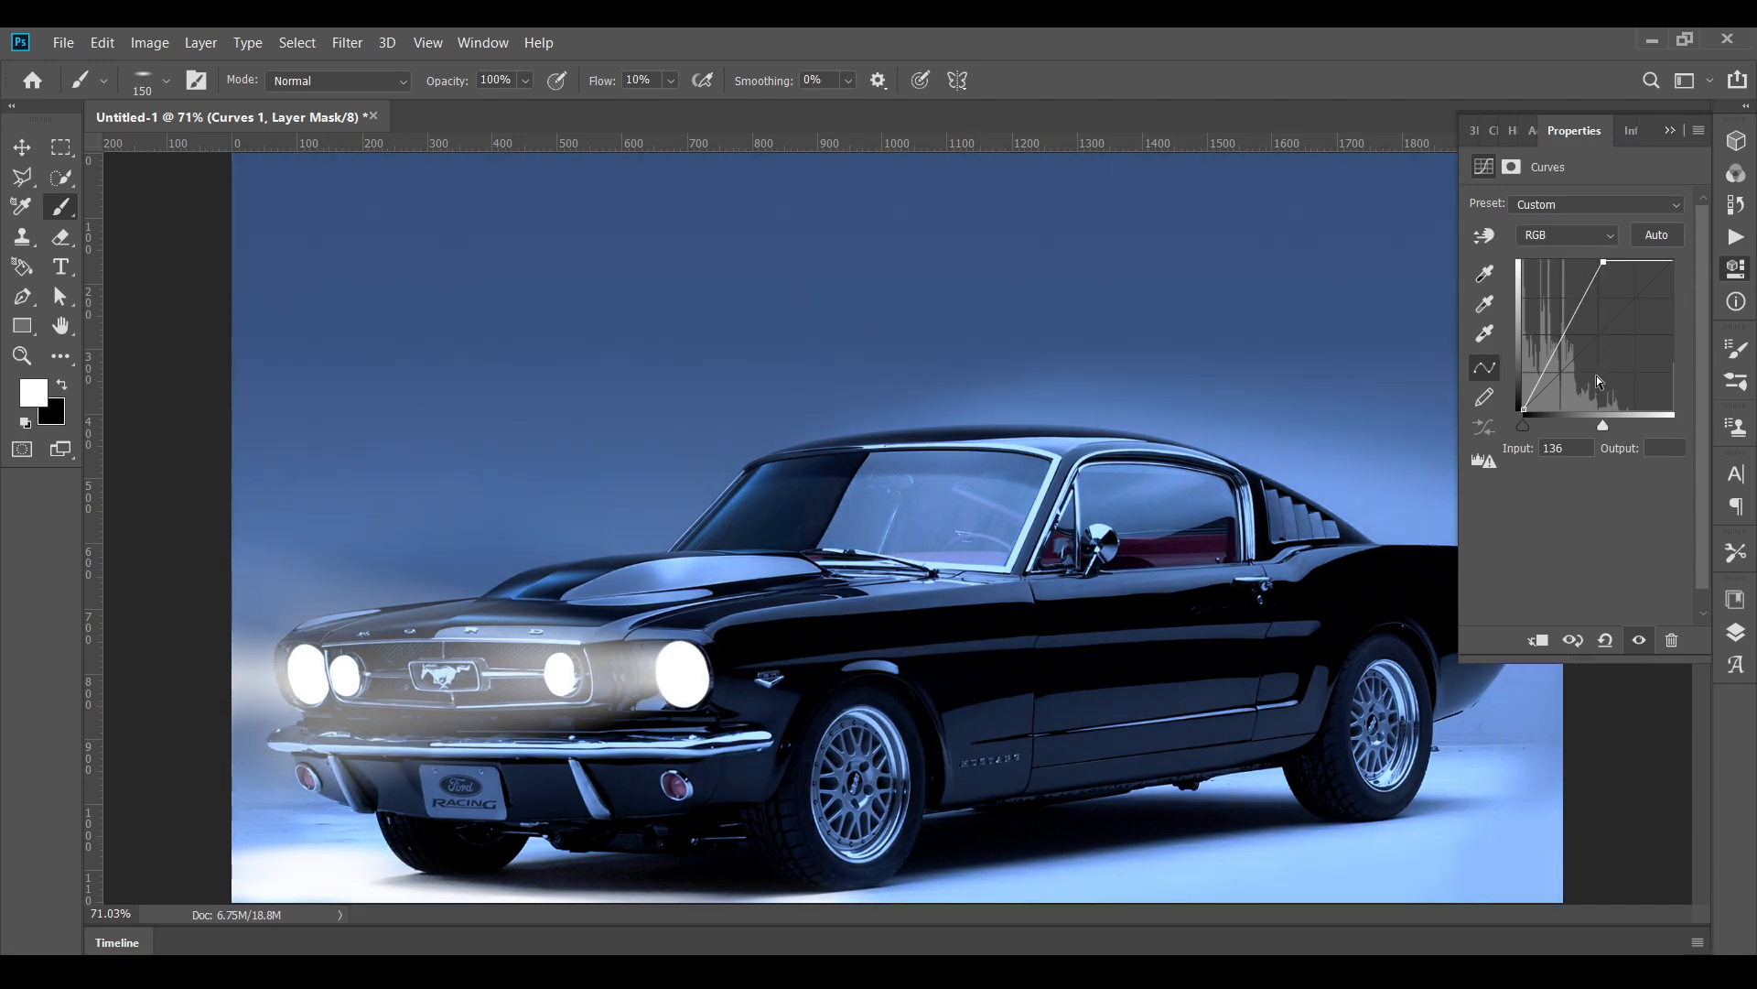
- Split the Curves 1 layer's Underlying Layer black point in Blend If to 0/136 and invert its mask to black
click(1734, 635)
click(1617, 857)
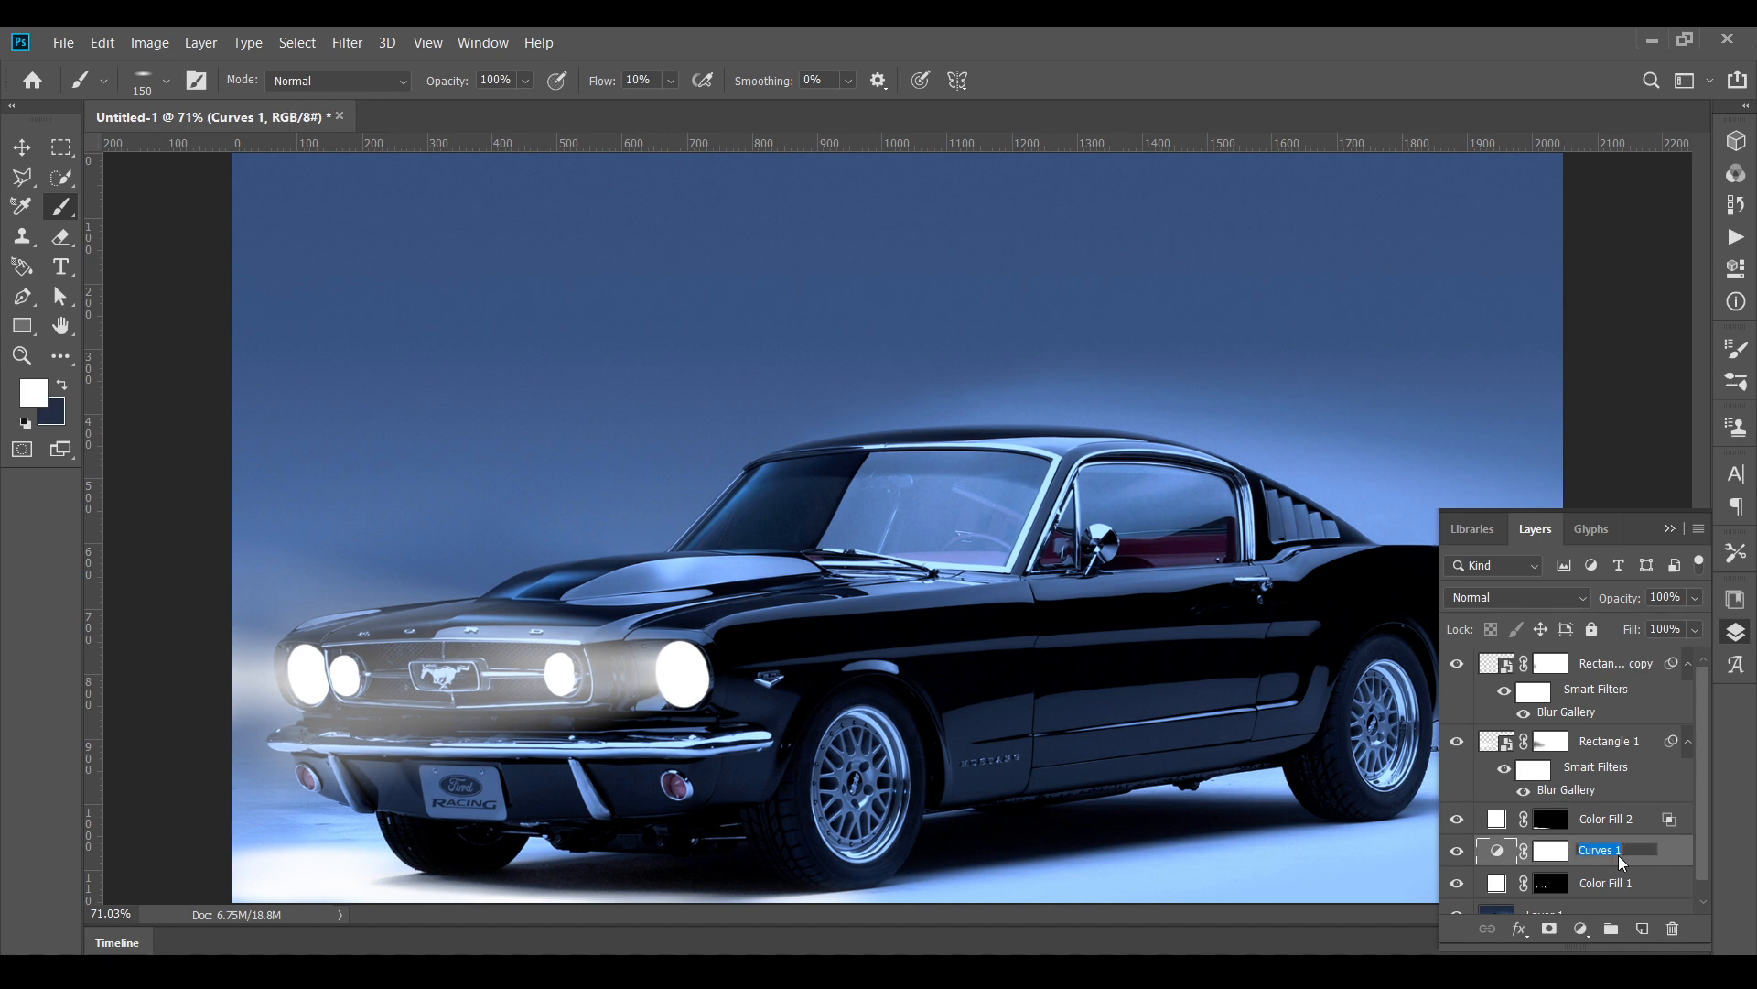
double_click(1670, 854)
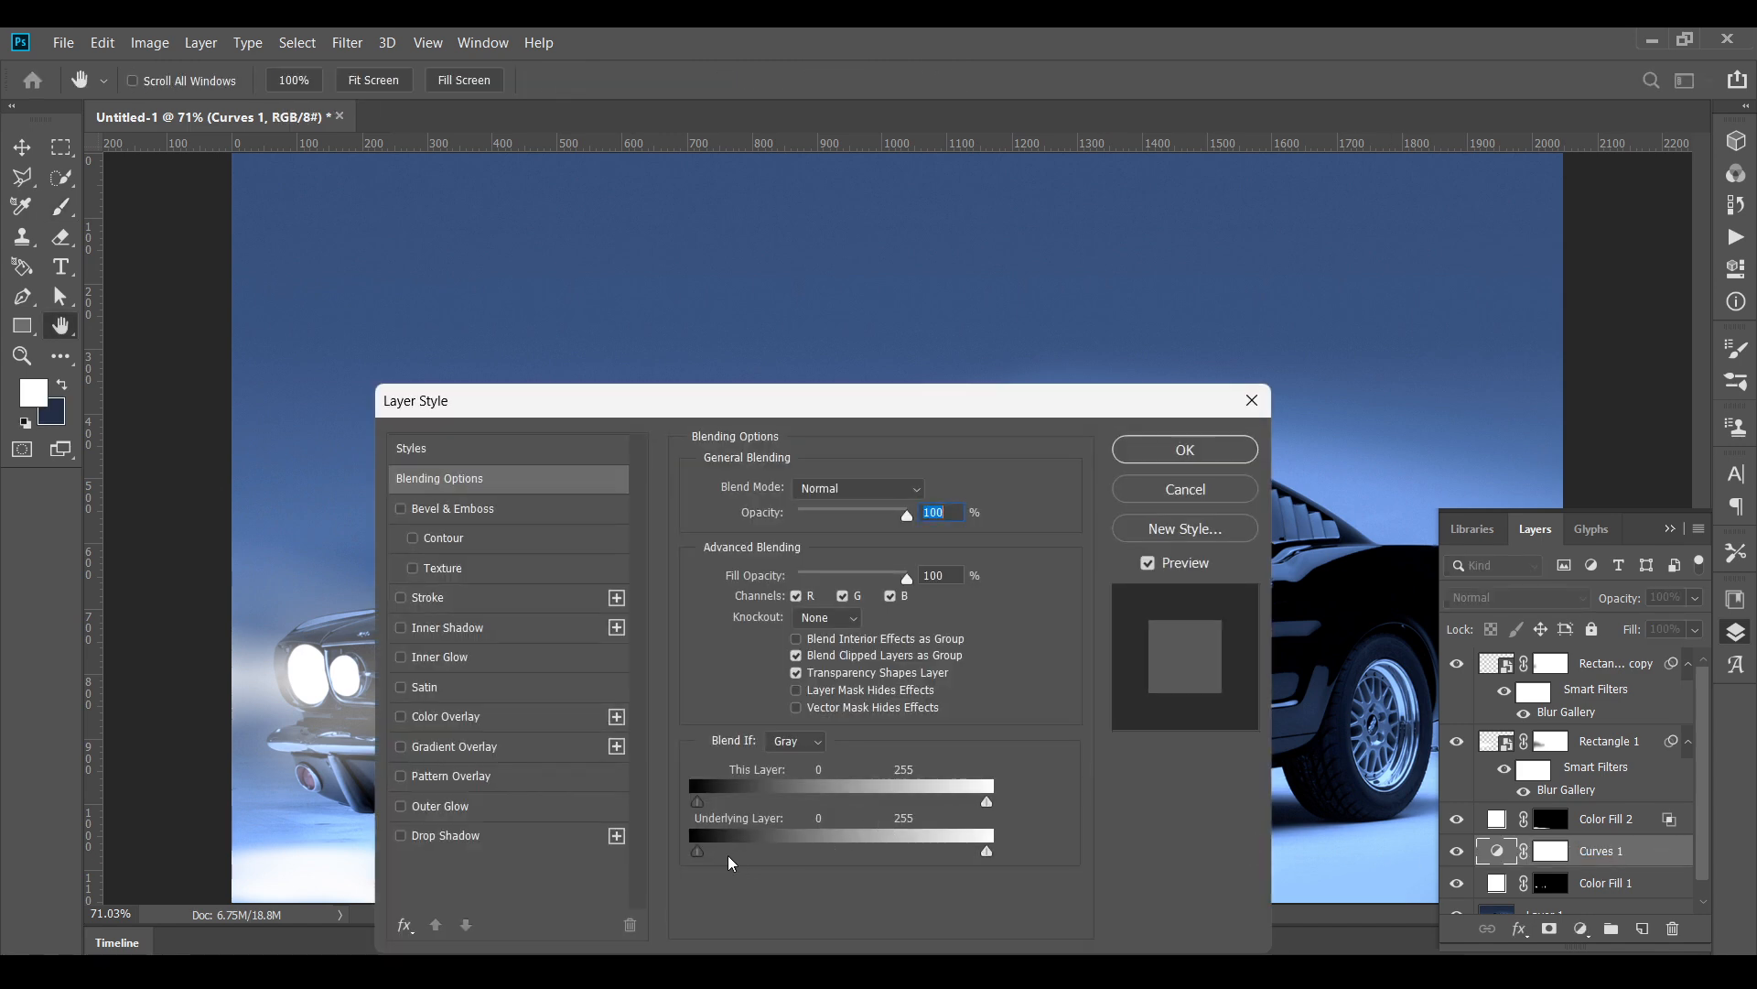
drag(699, 851, 855, 851)
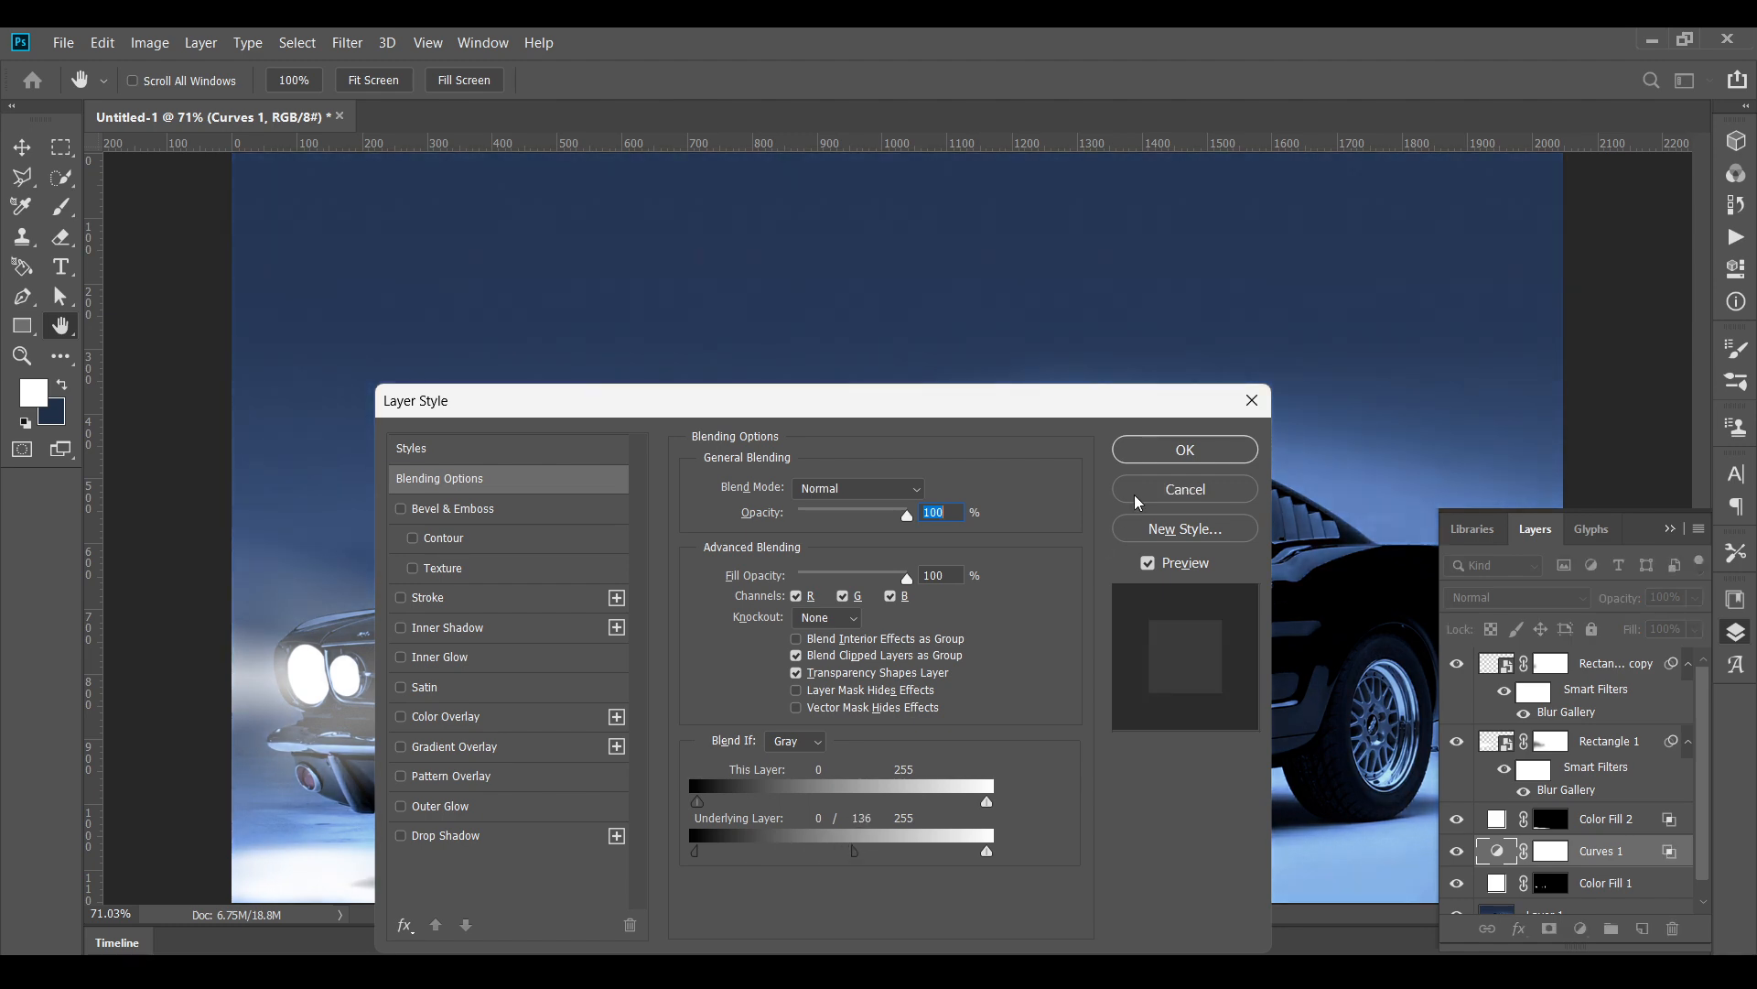
click(1180, 451)
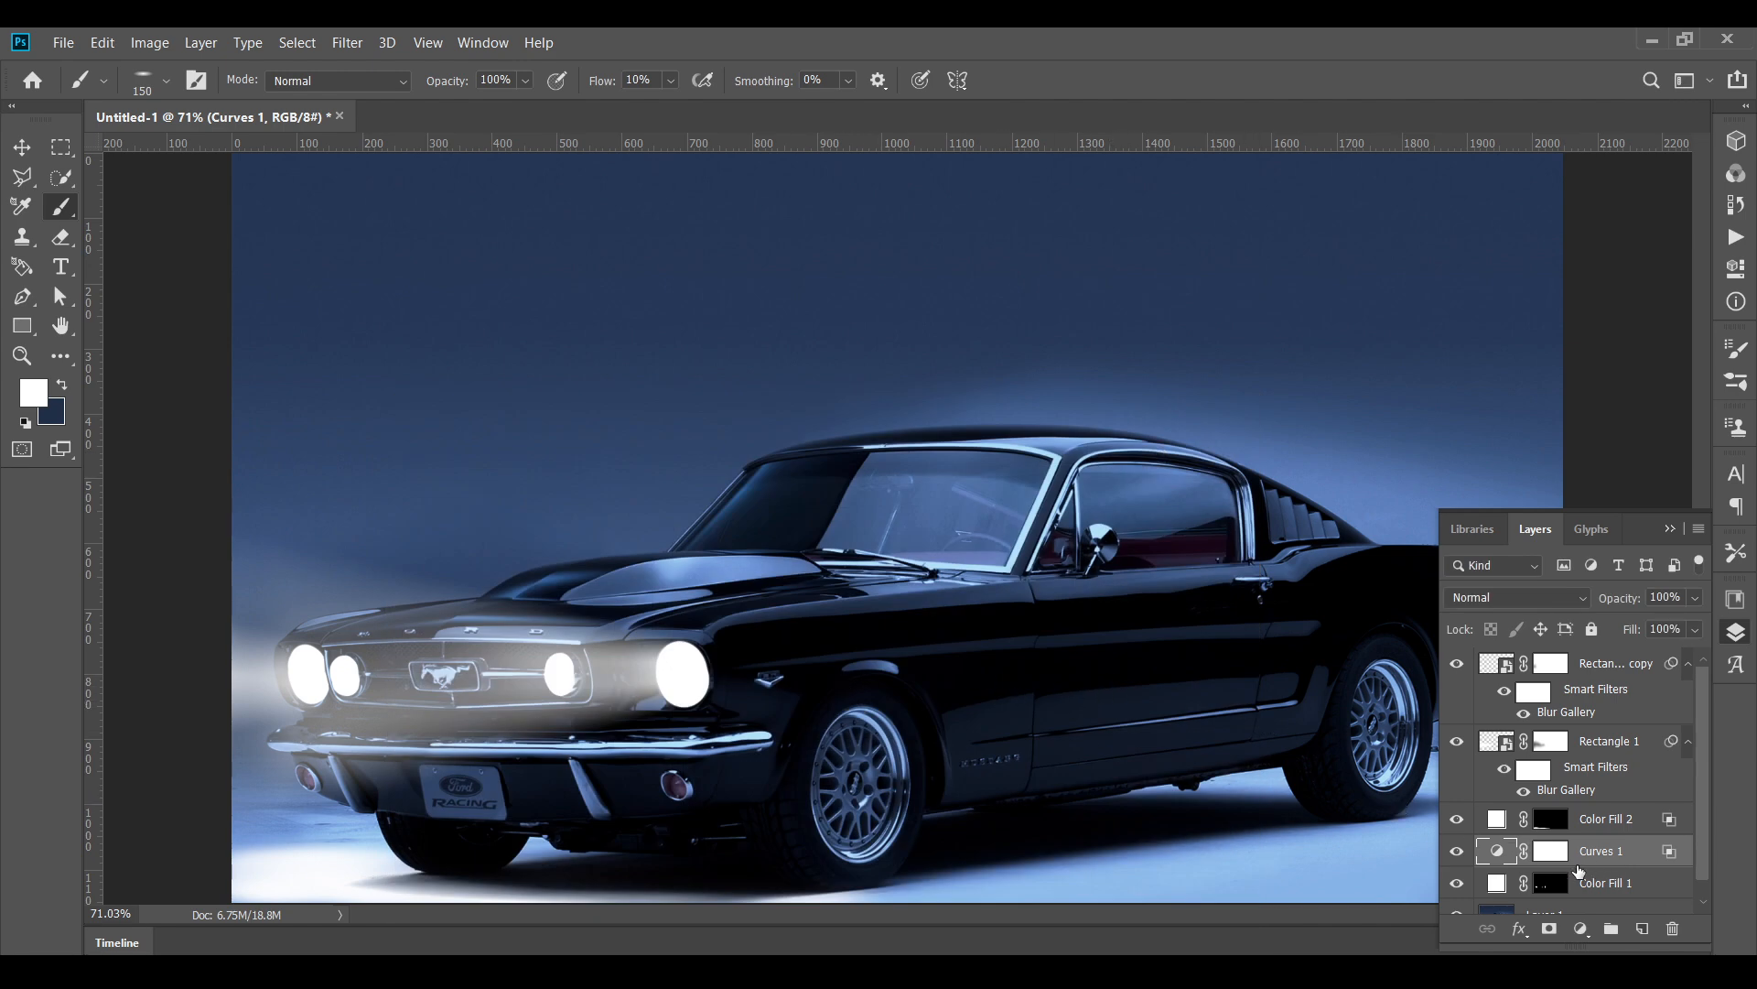
click(1550, 851)
key(ctrl+i)
scroll(608, 806, up, 1)
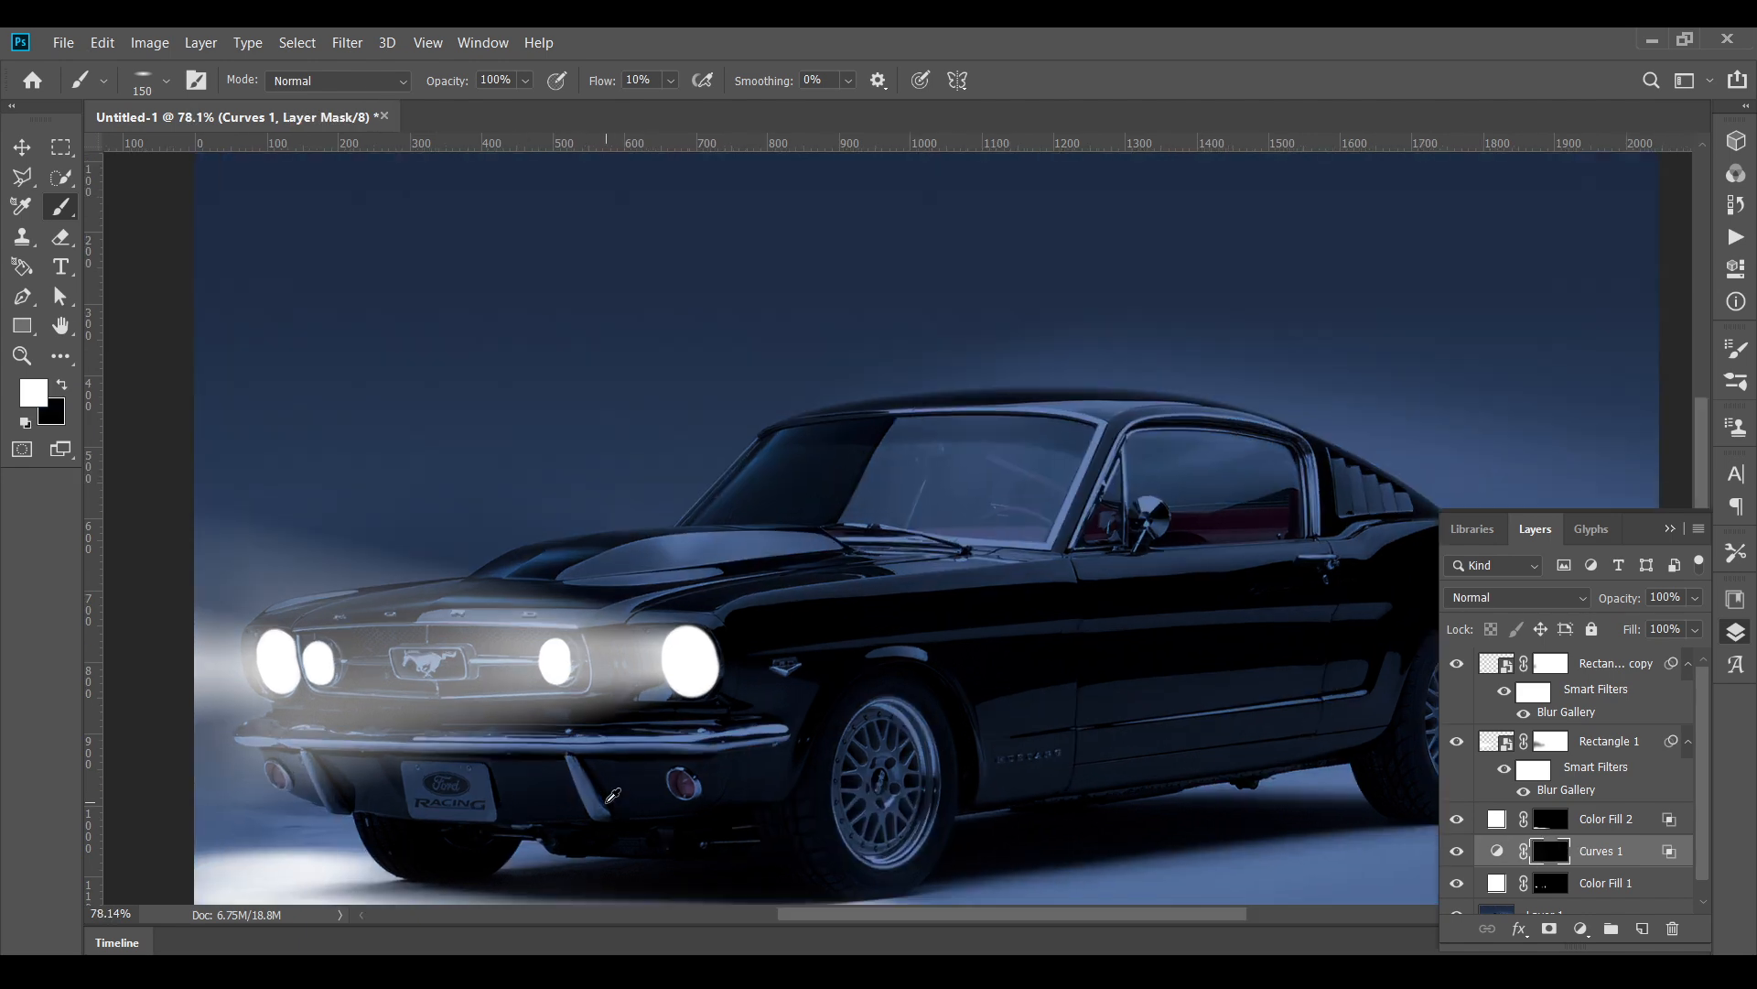
click(165, 81)
click(71, 124)
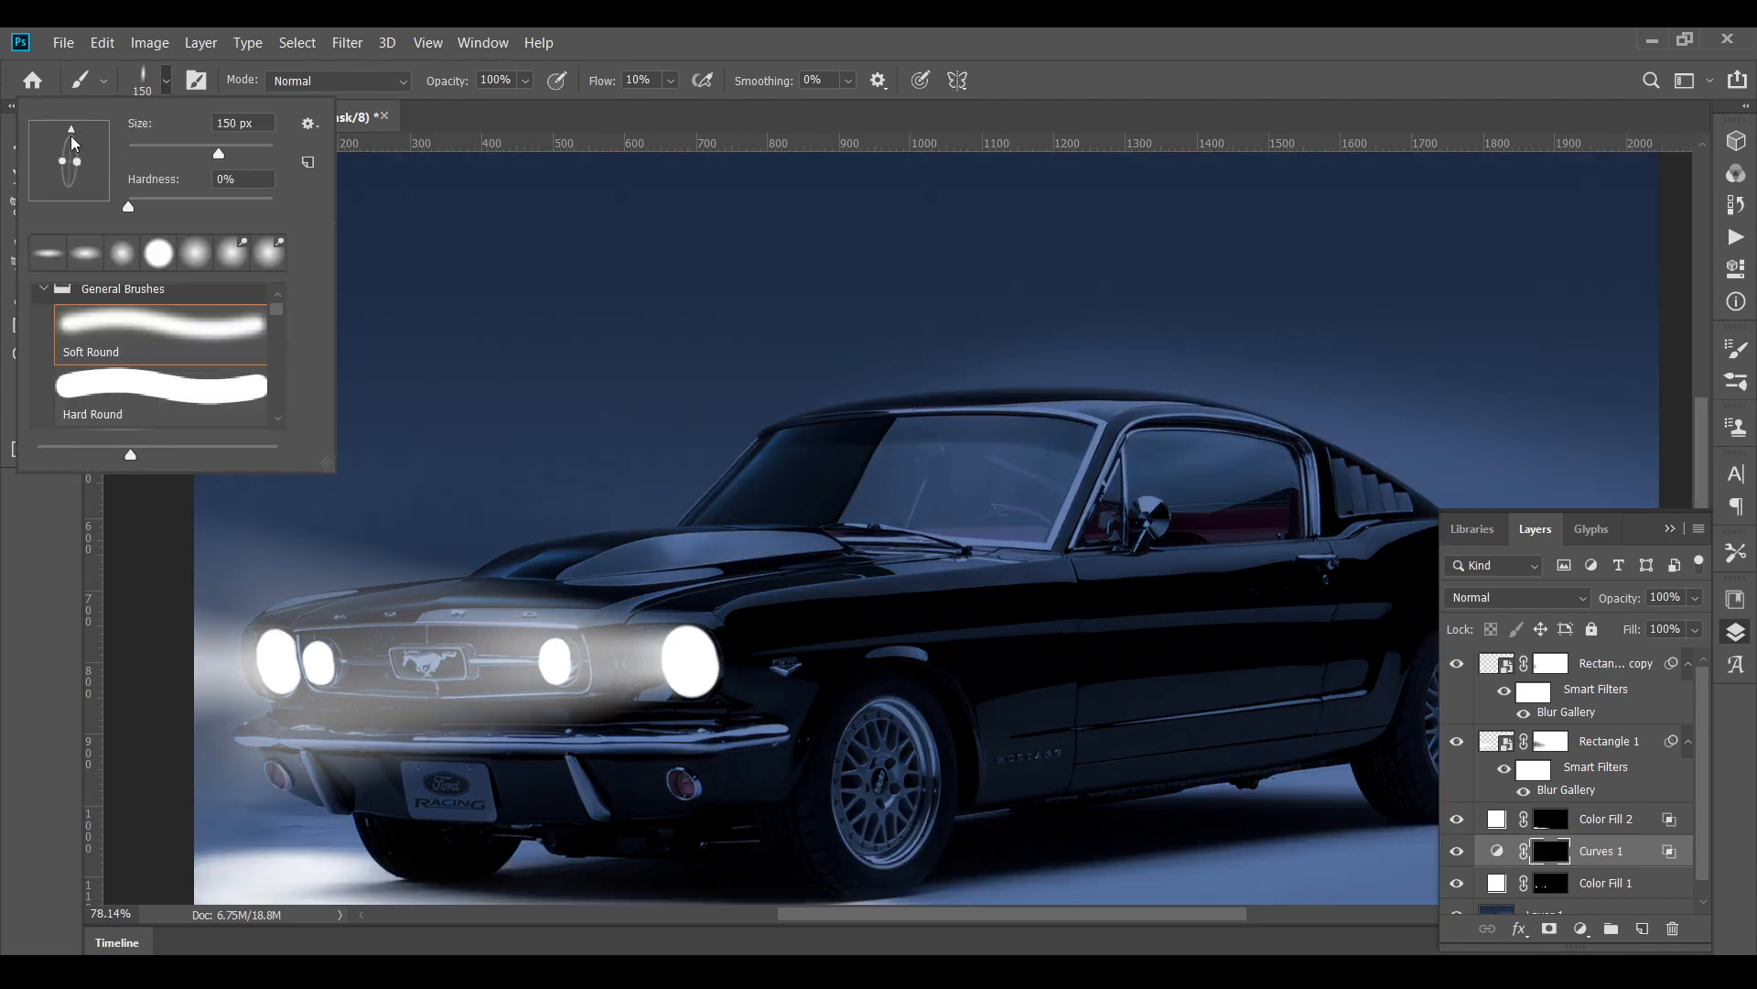
key(Return)
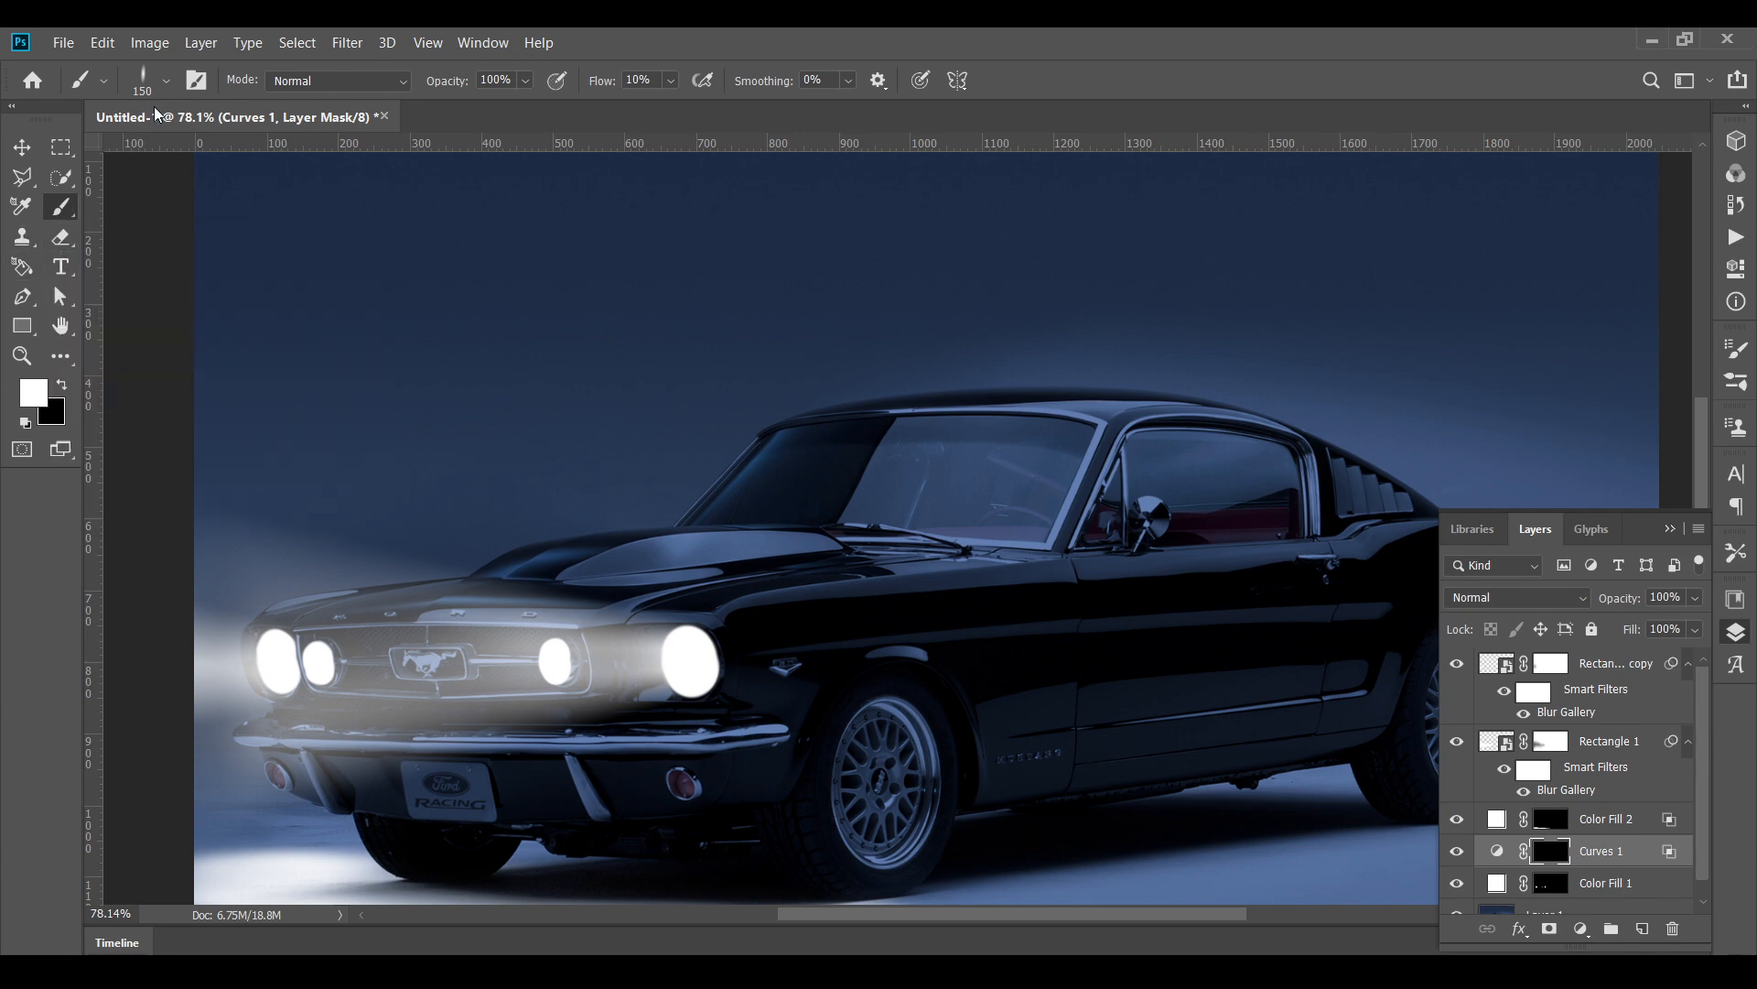
- Reset the brush to the round Soft Round tip, raise its flow to 95%, and paint white on the Curves 1 mask around the front bumper
click(166, 81)
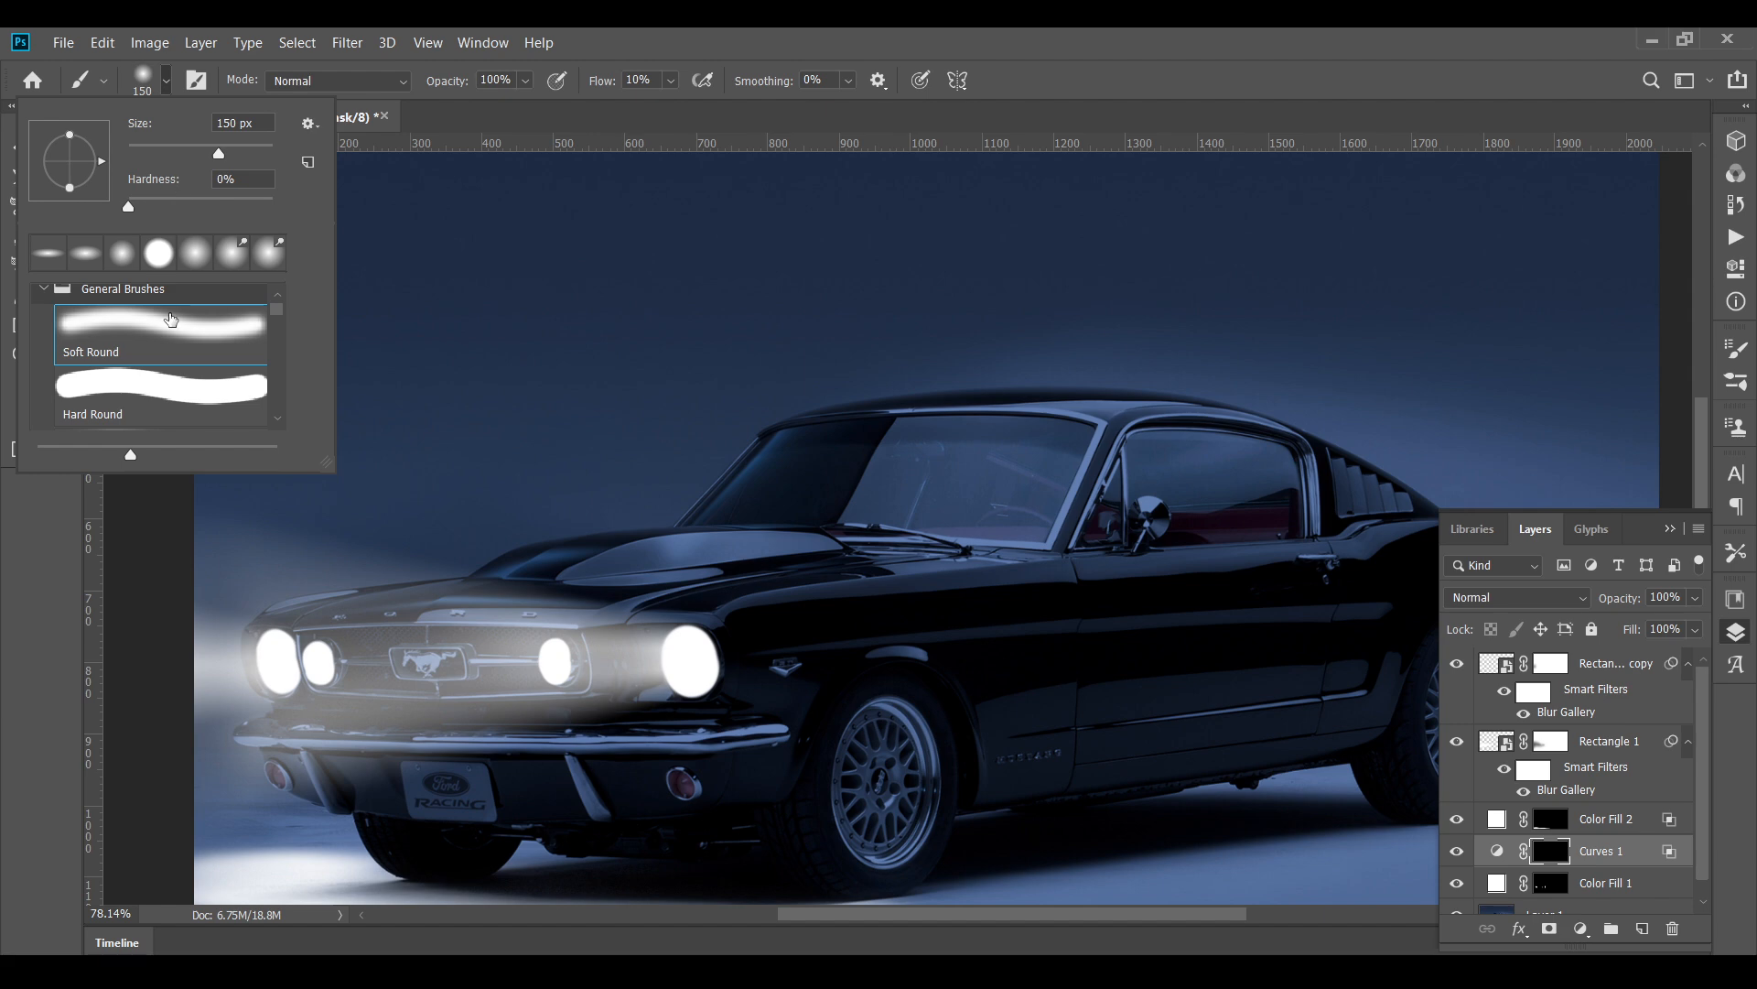
click(528, 655)
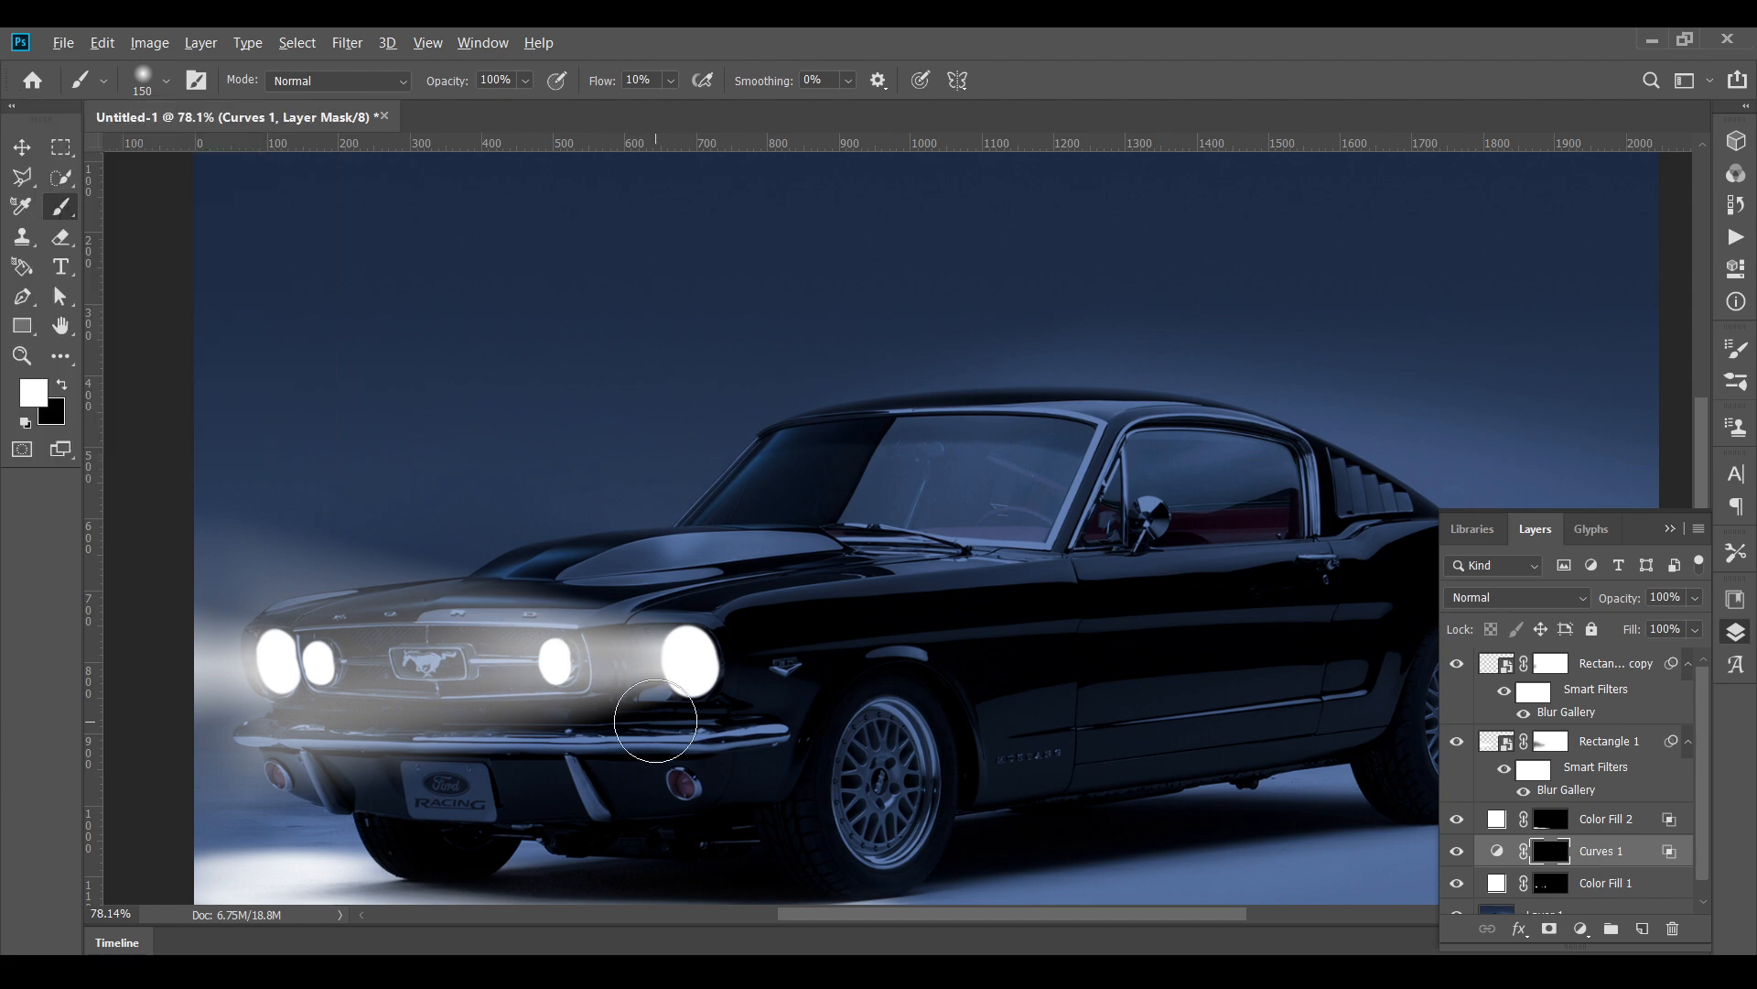
scroll(655, 720, up, 3)
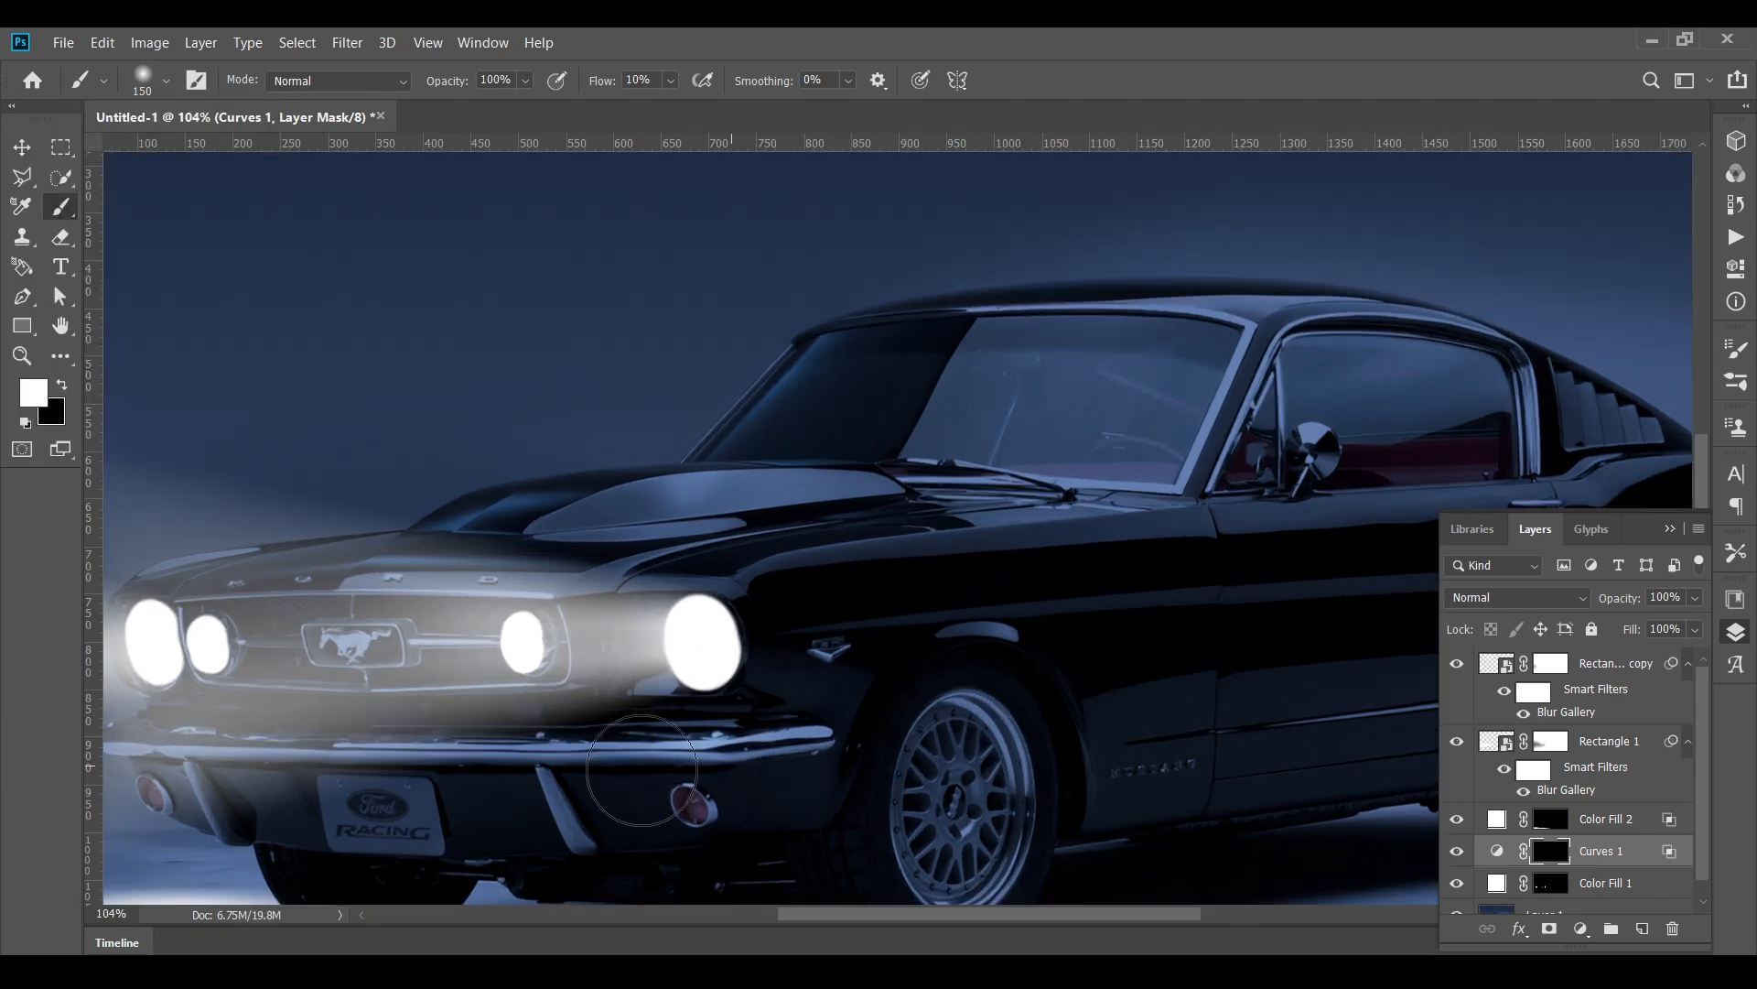
click(693, 804)
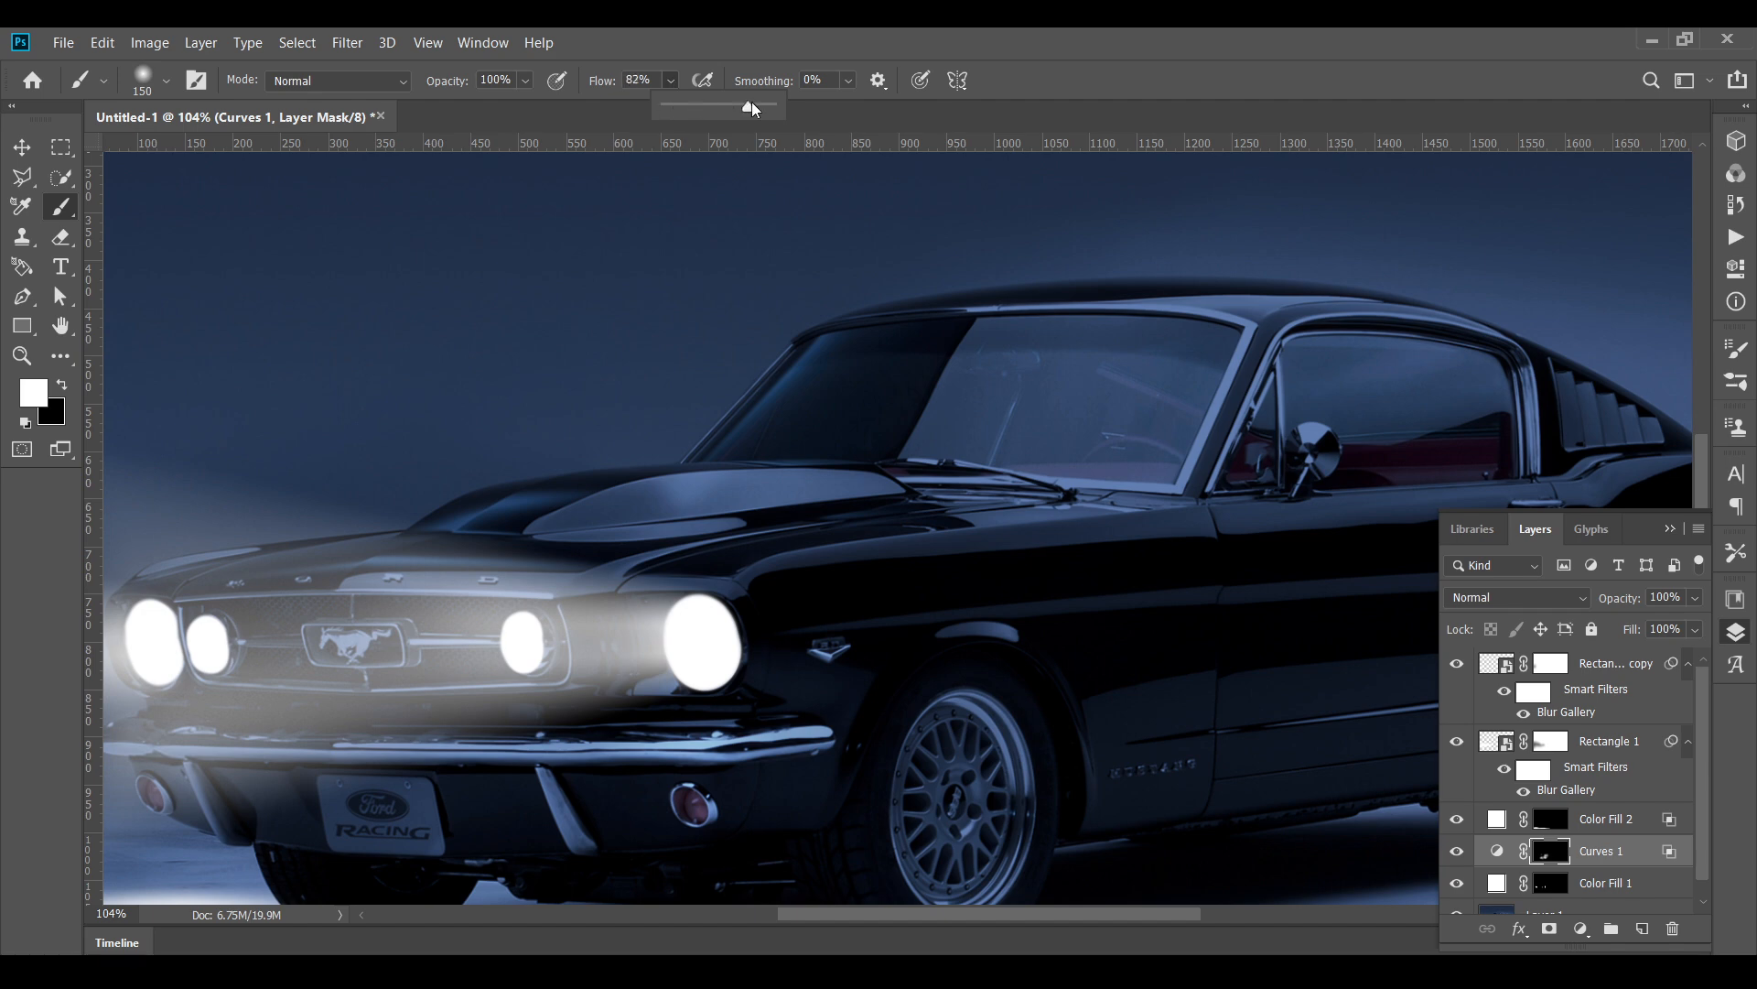
drag(751, 103, 765, 104)
click(703, 637)
mouse_move(676, 725)
mouse_down()
mouse_move(780, 798)
mouse_move(756, 766)
mouse_up()
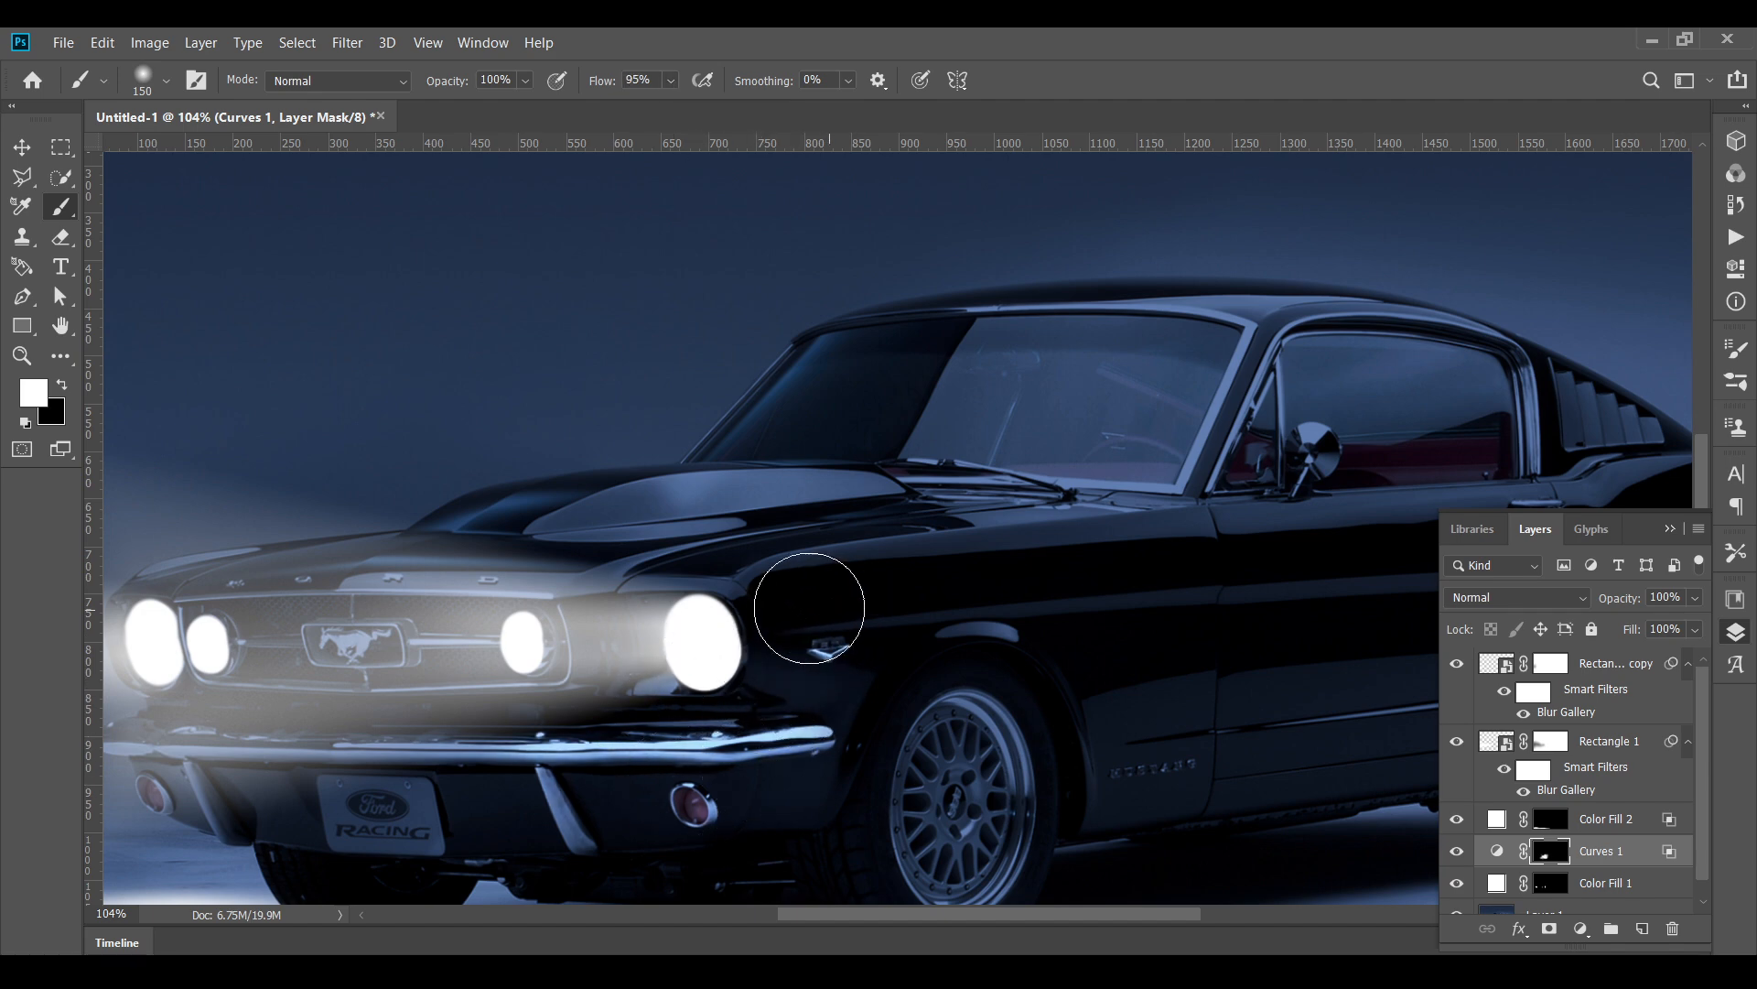
- Brighten Curves 1 by lowering its white point input further, and set its Underlying Layer black split in Blend If to 0/139
double_click(1492, 857)
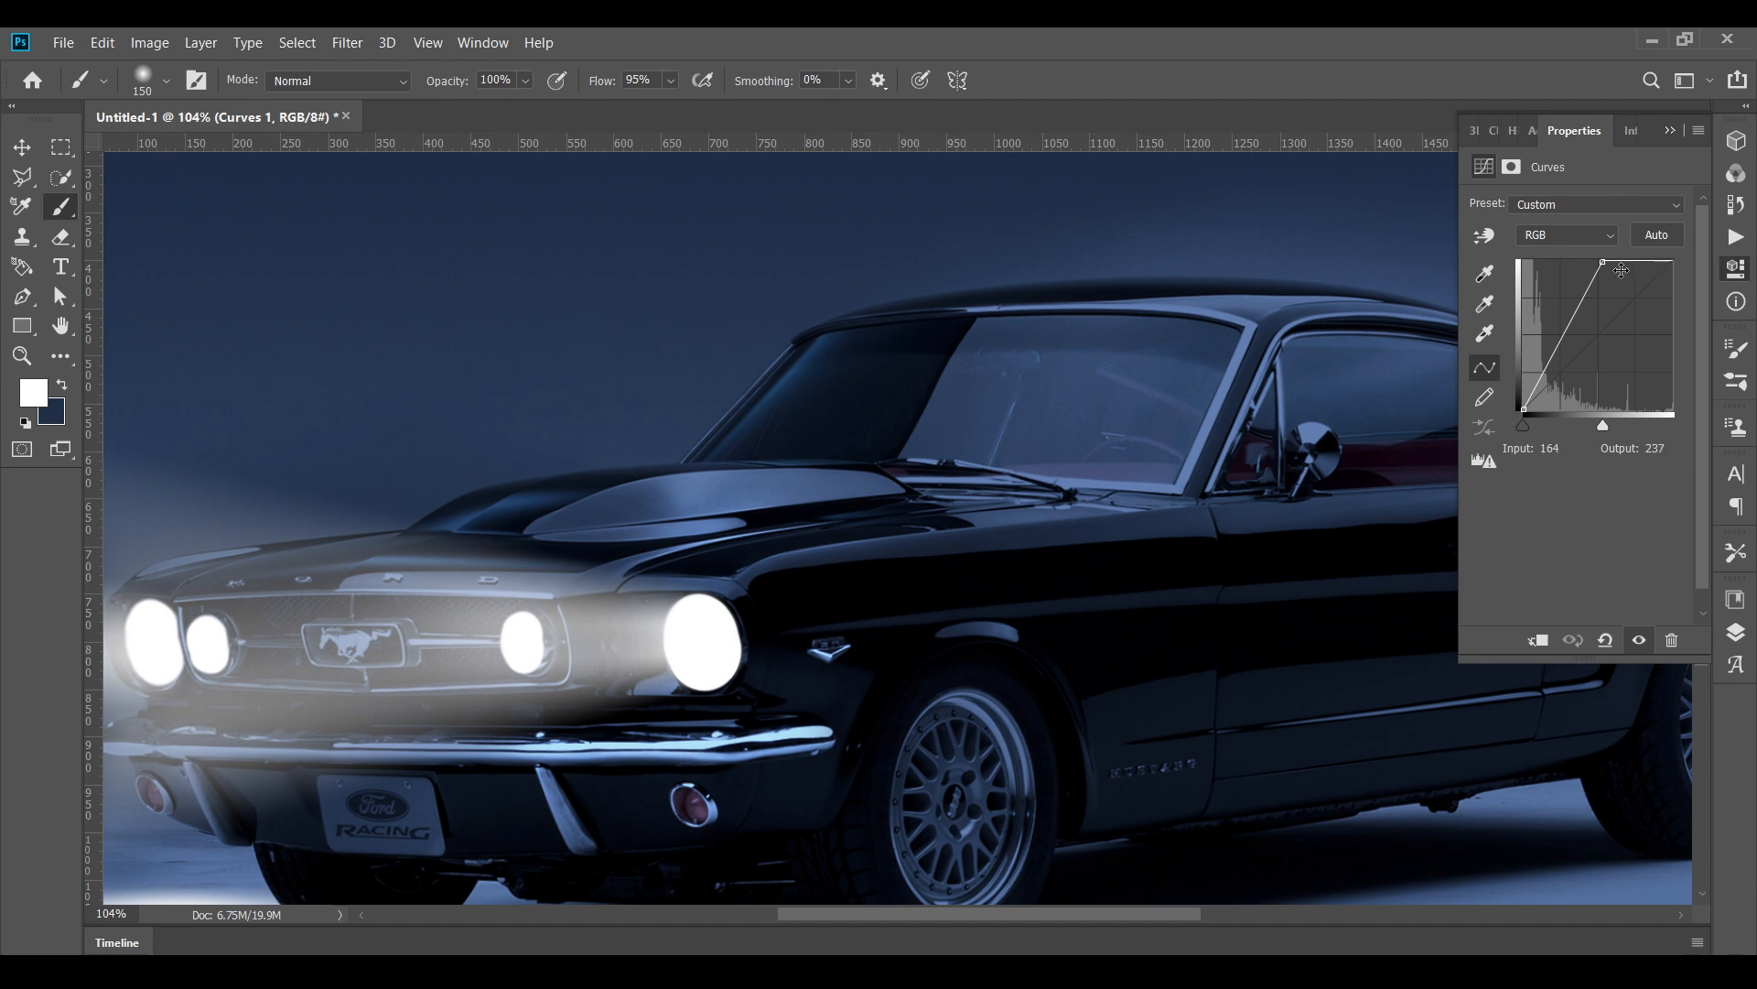
drag(1600, 261, 1578, 262)
click(1737, 635)
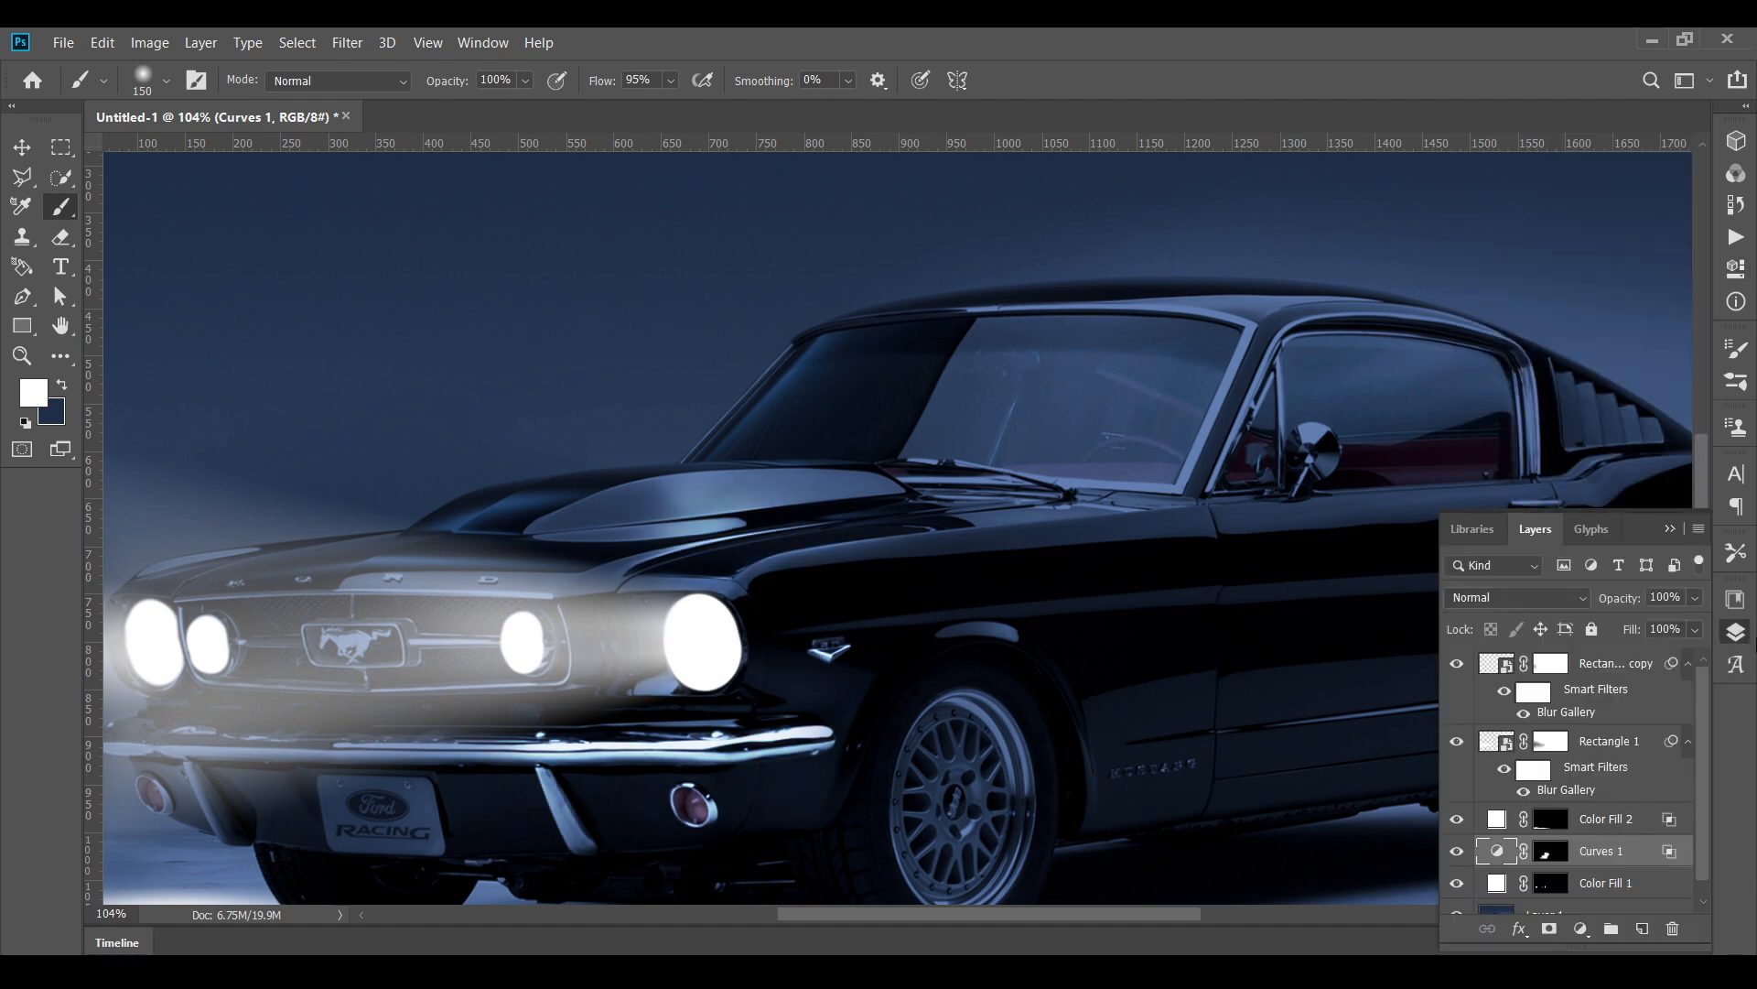
click(1557, 856)
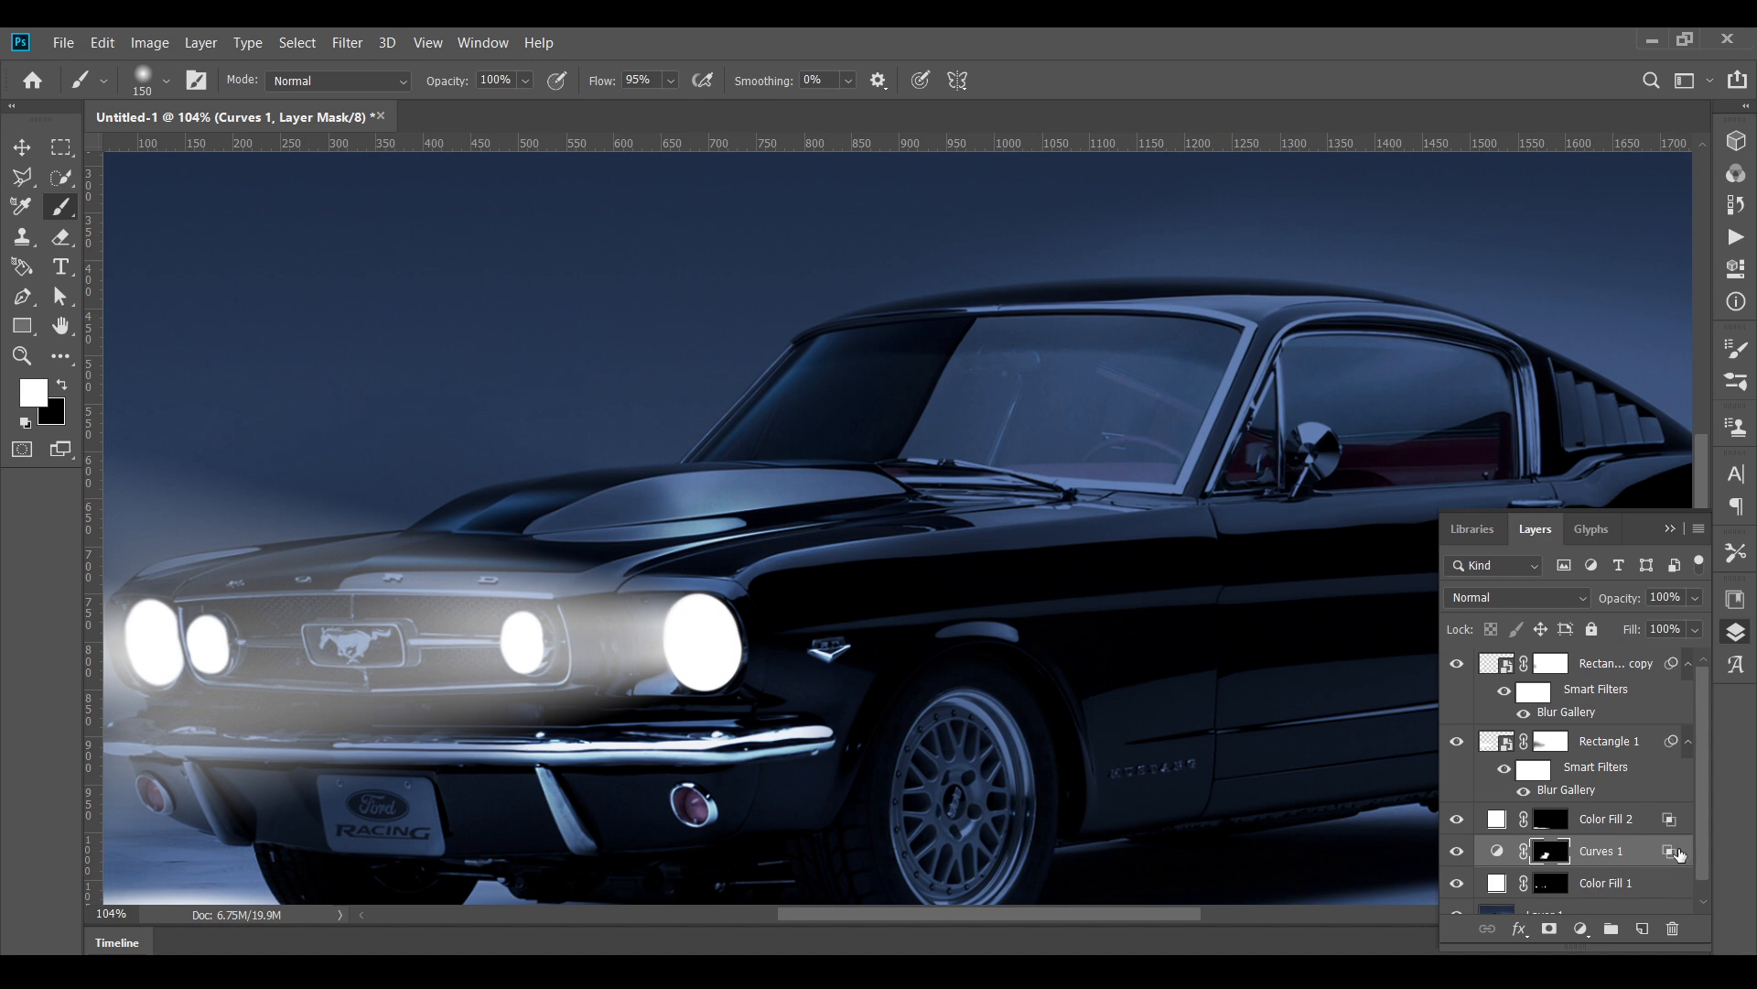
double_click(1680, 854)
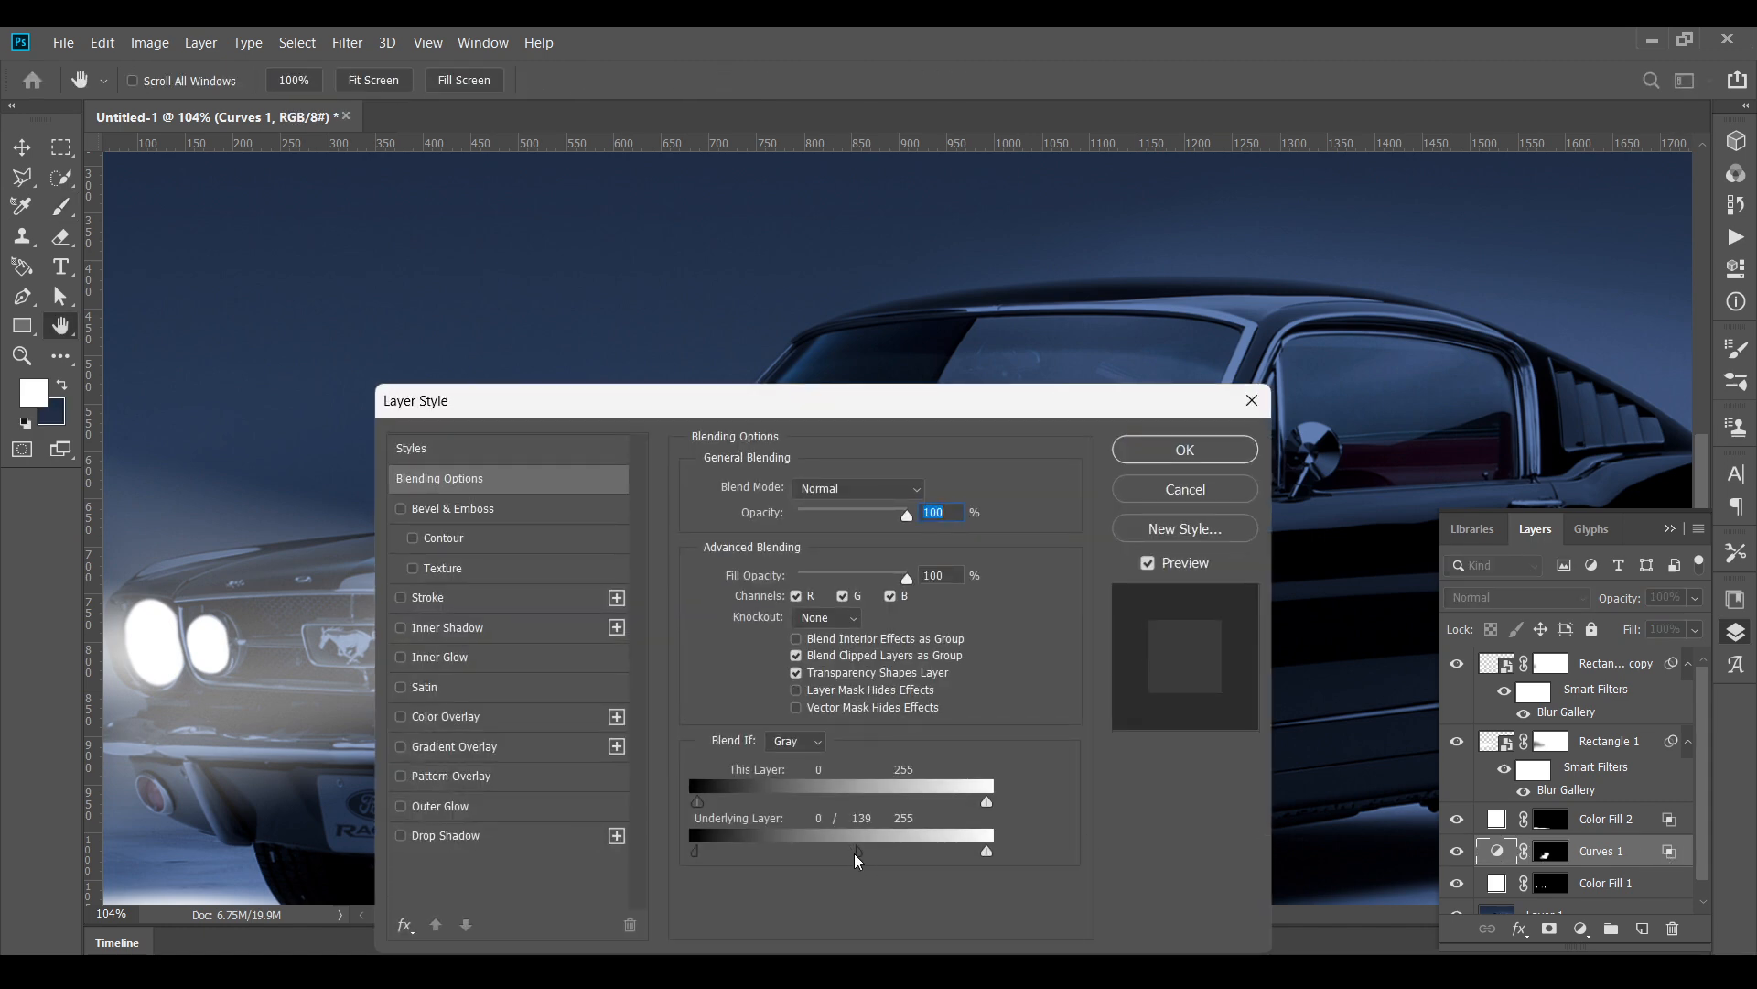
click(1185, 449)
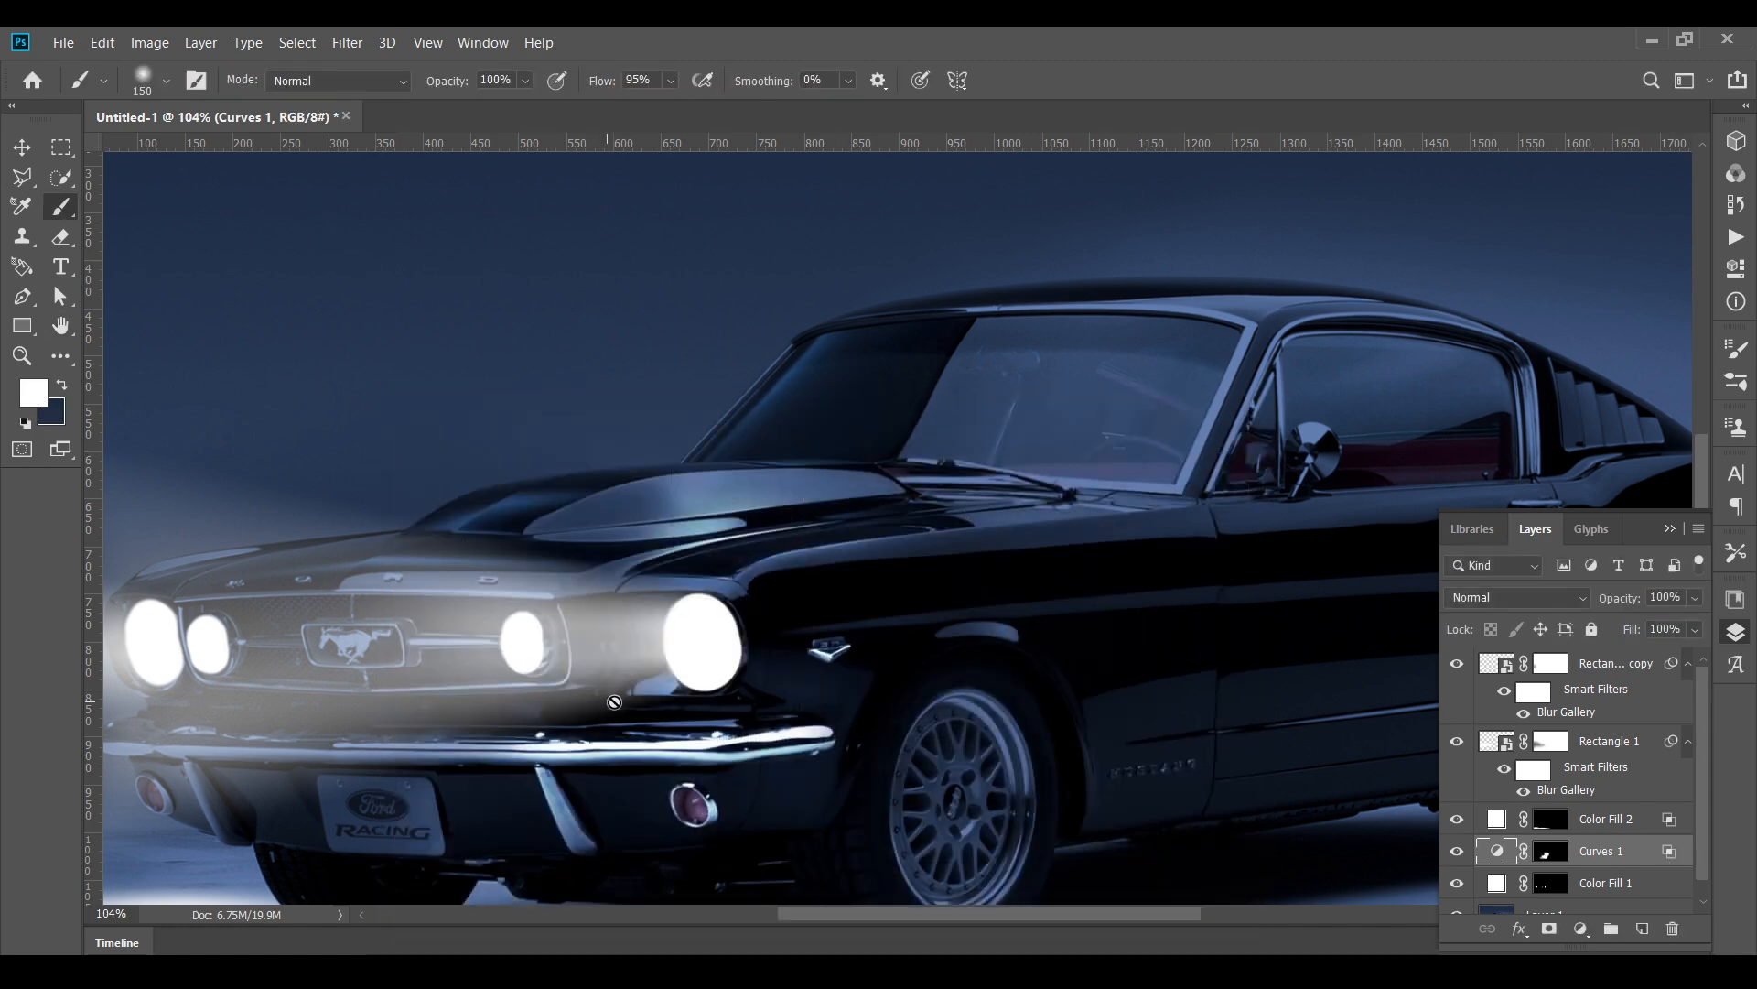
- Paint white on the Curves 1 mask over the grille, bumper, license plate, front tires and wheel to catch the headlight glow
click(1549, 851)
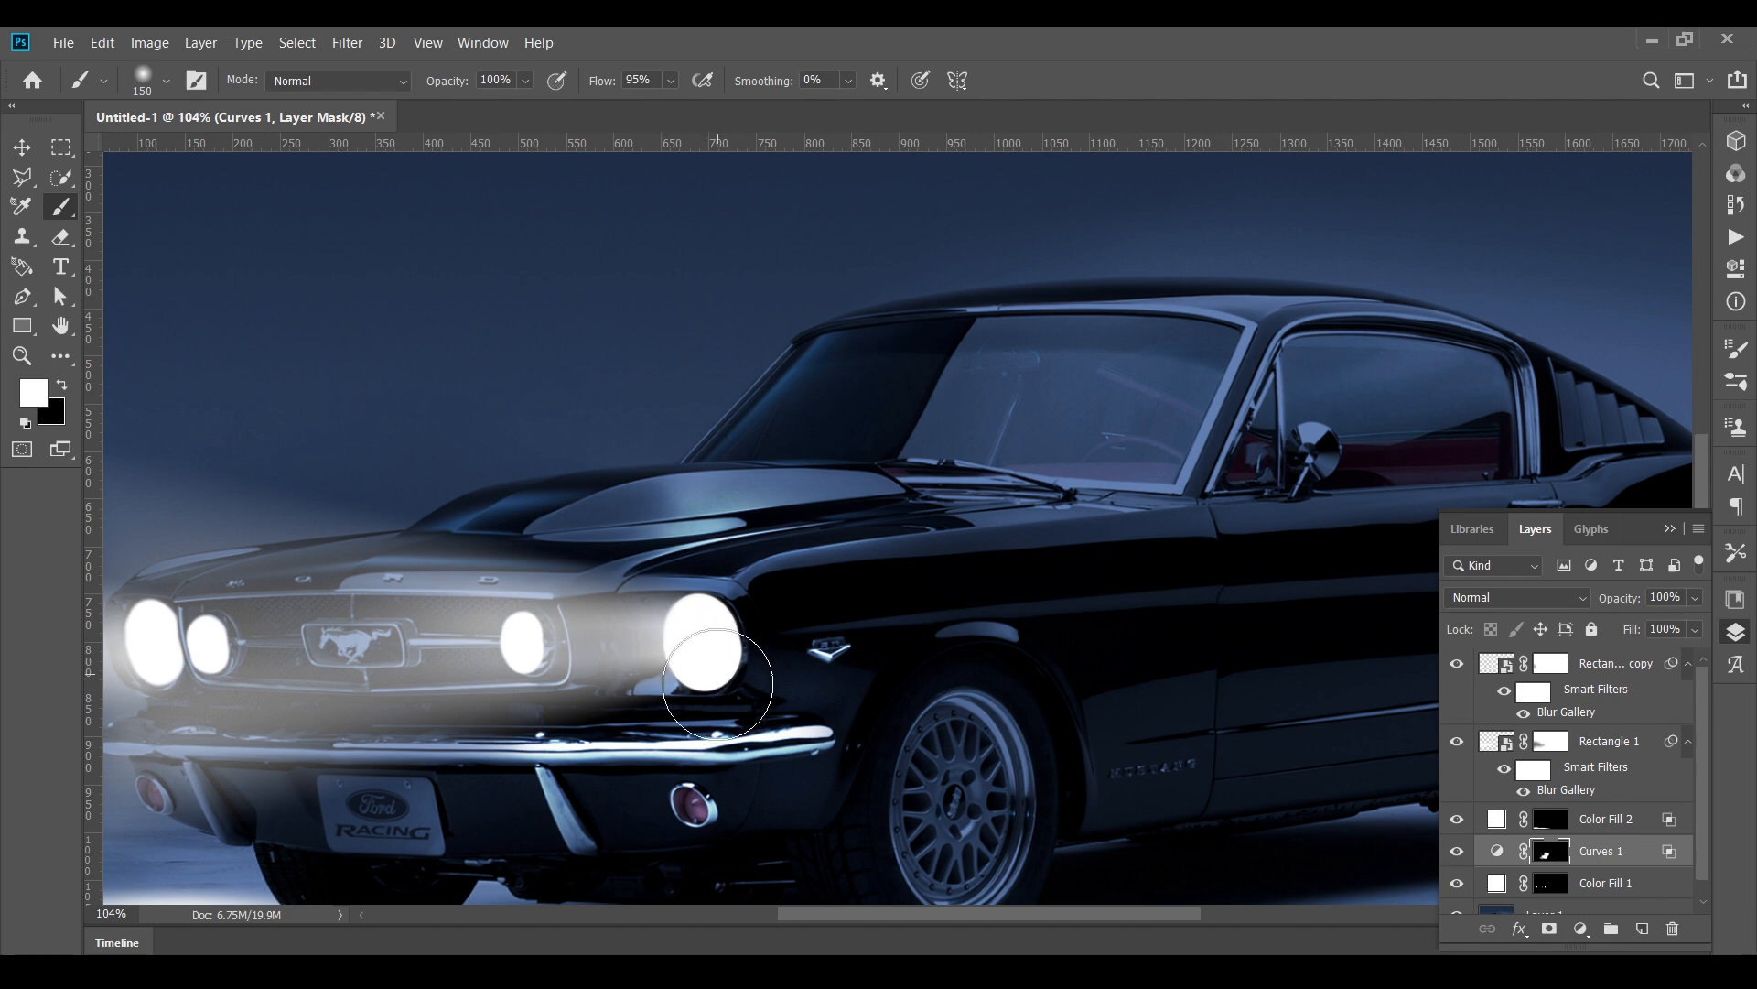
mouse_move(488, 810)
mouse_down()
mouse_move(454, 829)
mouse_move(226, 796)
mouse_move(361, 846)
mouse_move(348, 830)
mouse_move(426, 804)
mouse_move(500, 664)
mouse_up()
drag(491, 726, 812, 732)
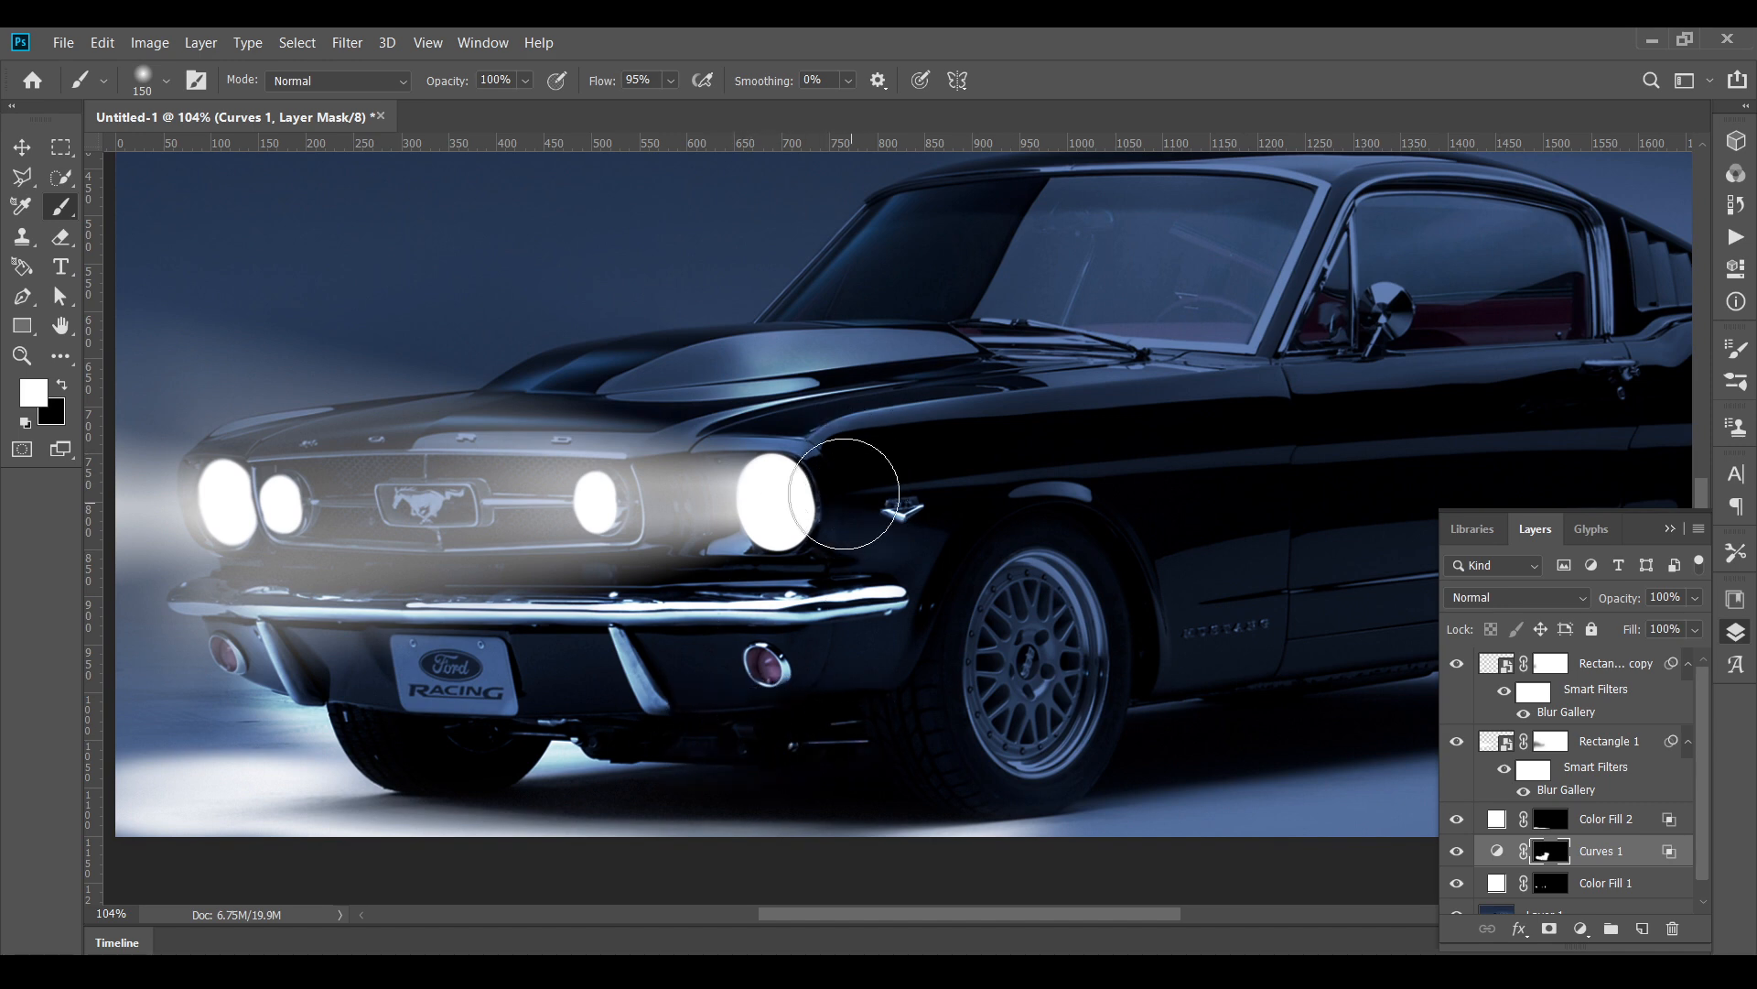
mouse_move(871, 498)
mouse_down()
mouse_move(654, 451)
mouse_move(325, 436)
mouse_move(235, 457)
mouse_move(207, 522)
mouse_move(557, 506)
mouse_up()
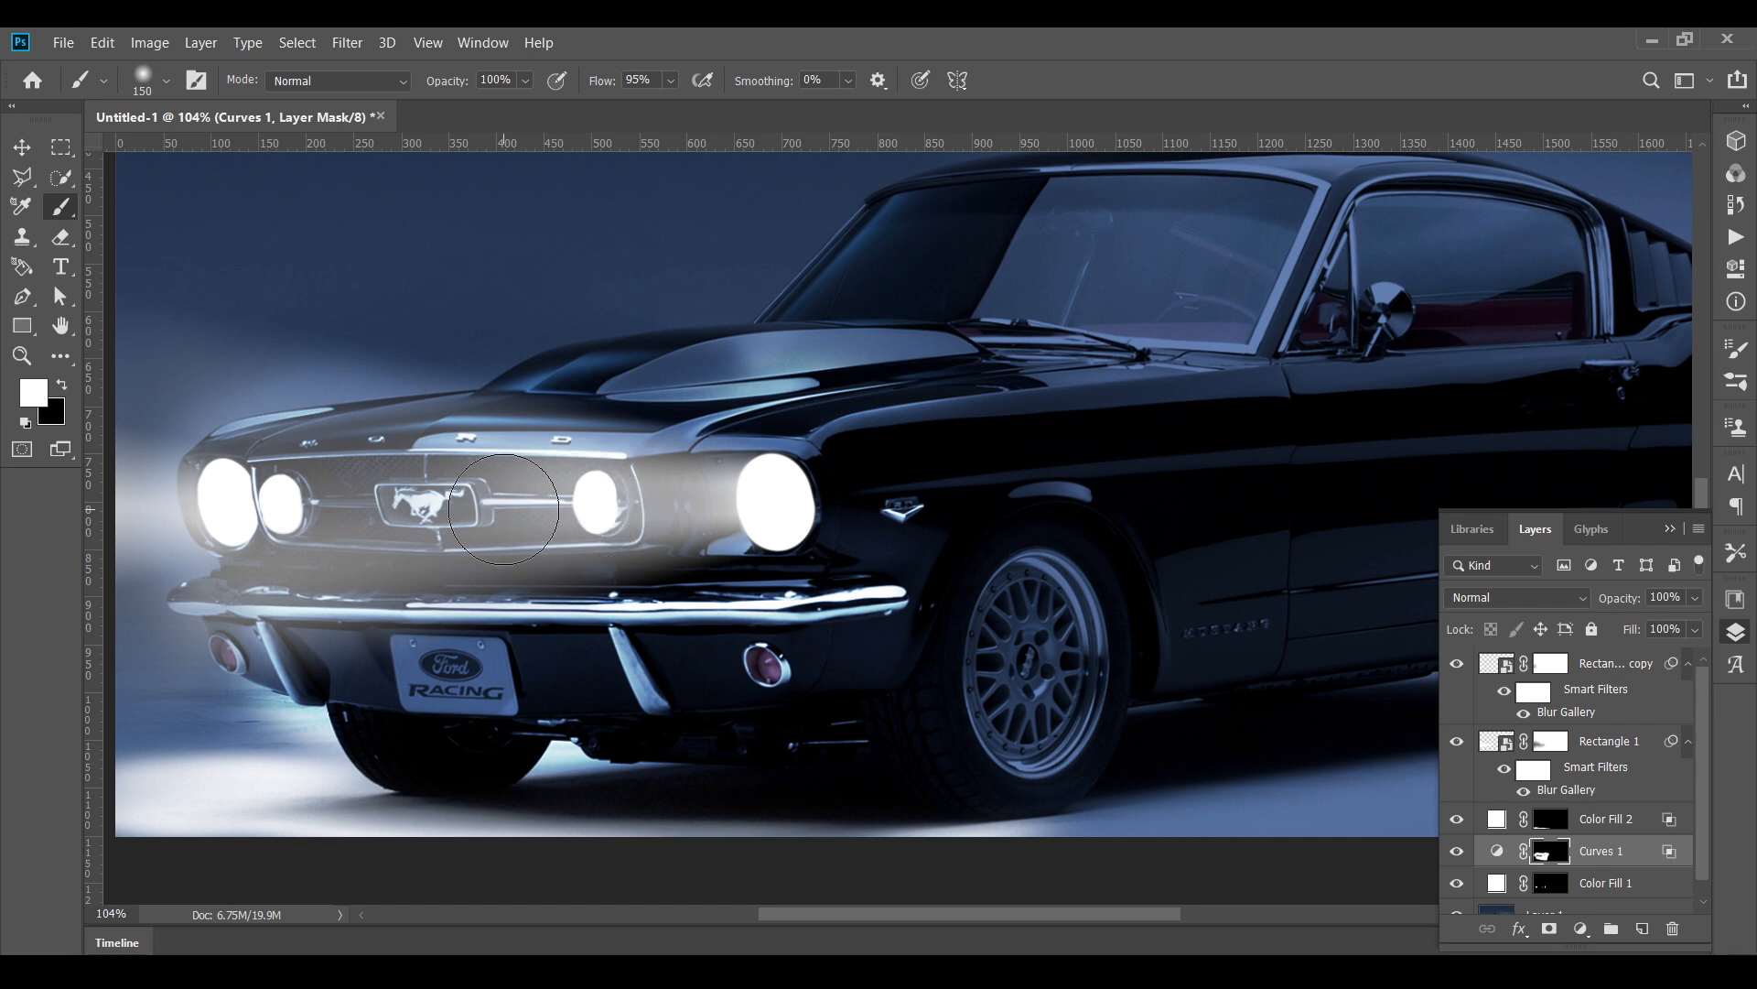
mouse_move(390, 501)
mouse_down()
mouse_move(480, 572)
mouse_move(601, 625)
mouse_up()
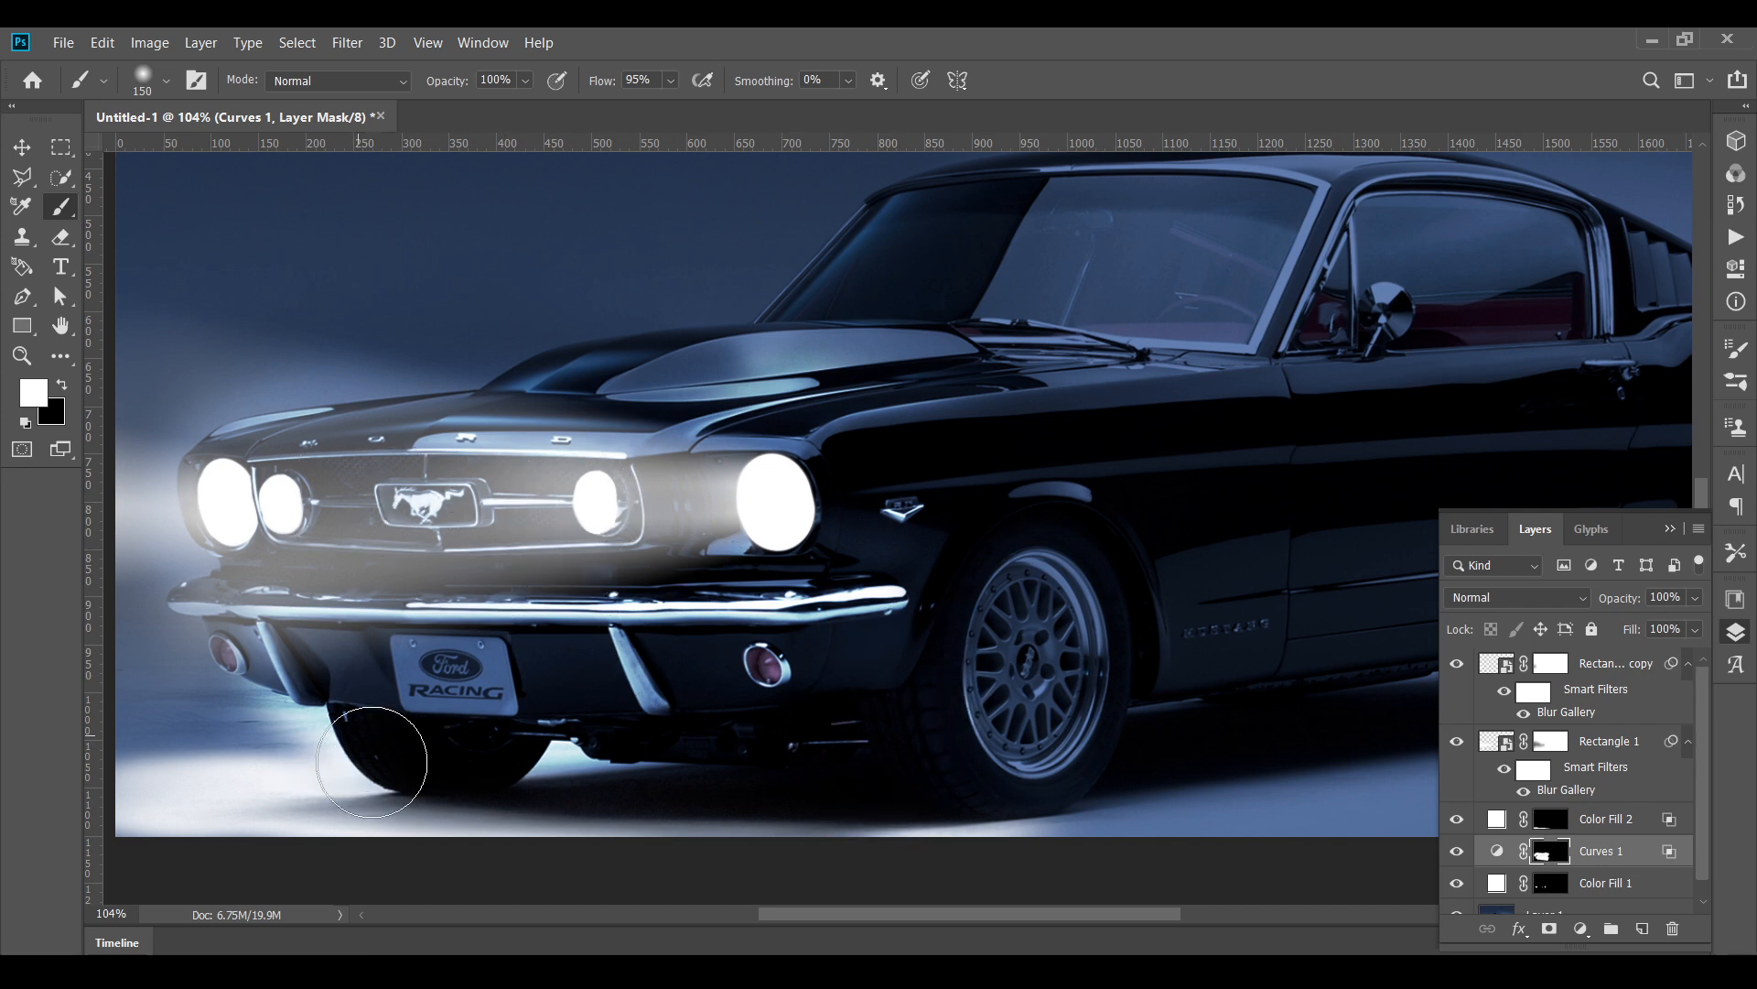
mouse_move(371, 762)
mouse_down()
mouse_move(293, 751)
mouse_move(354, 748)
mouse_up()
mouse_move(942, 716)
mouse_down()
mouse_move(962, 745)
mouse_move(1051, 769)
mouse_move(1020, 770)
mouse_move(946, 692)
mouse_move(960, 674)
mouse_move(997, 699)
mouse_move(942, 650)
mouse_up()
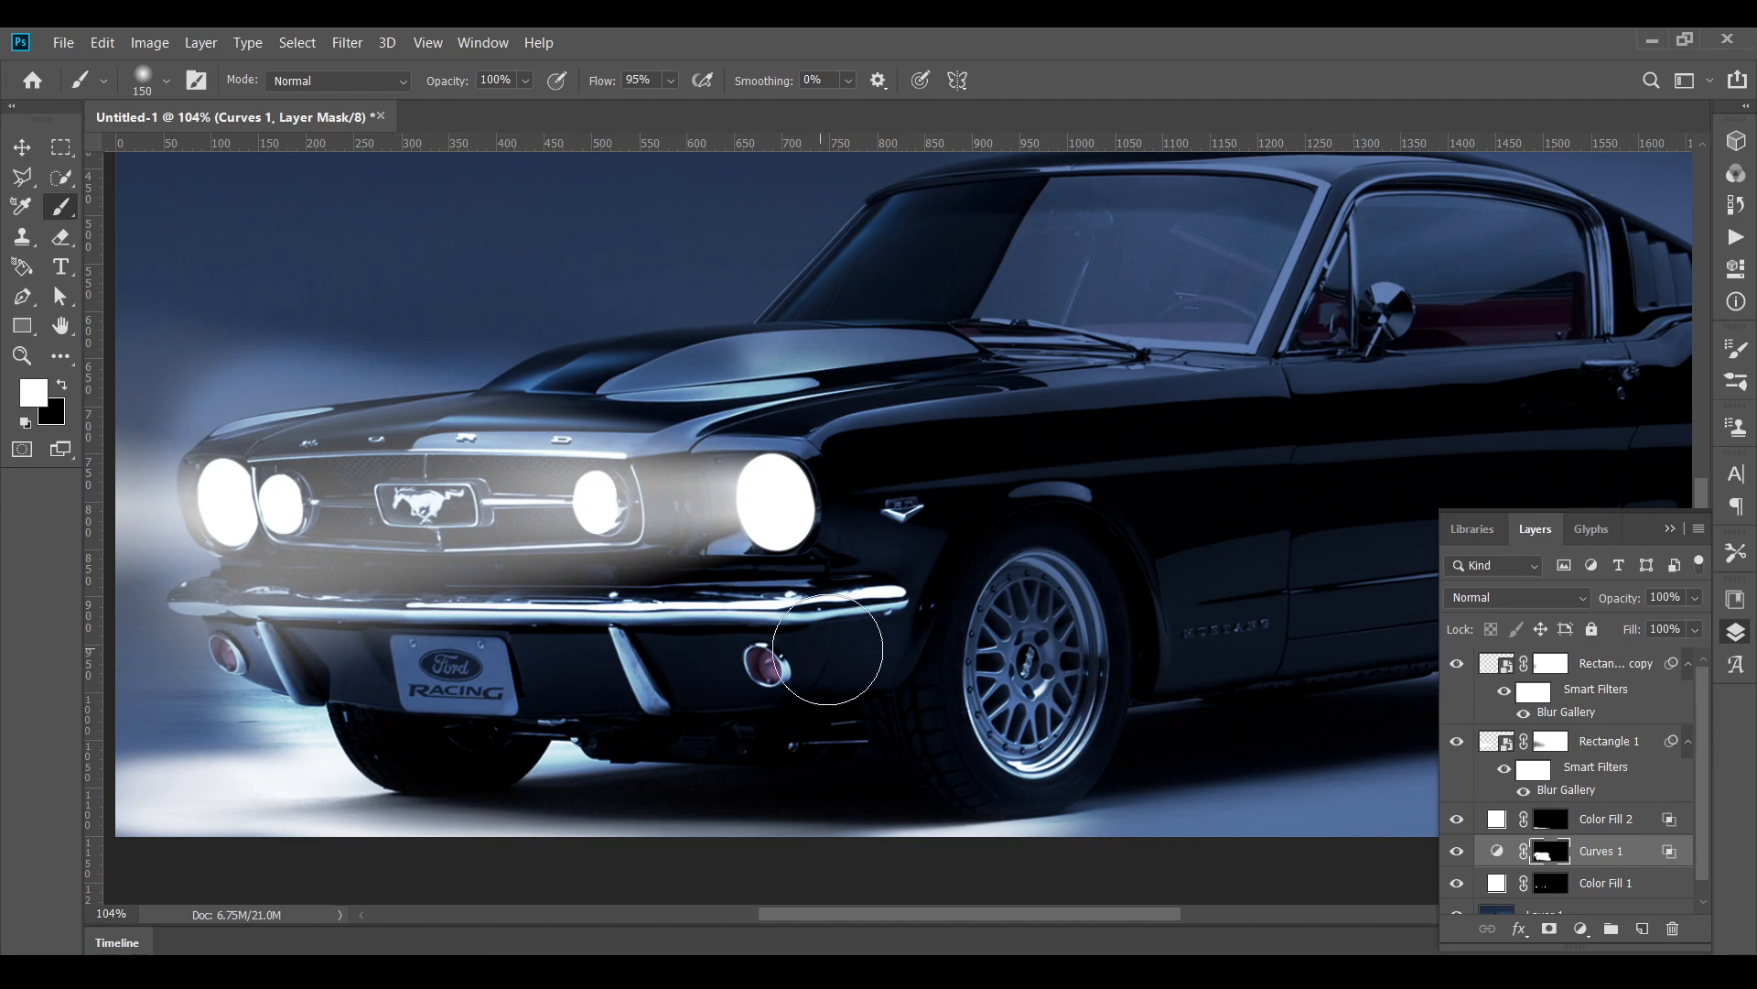
key(v)
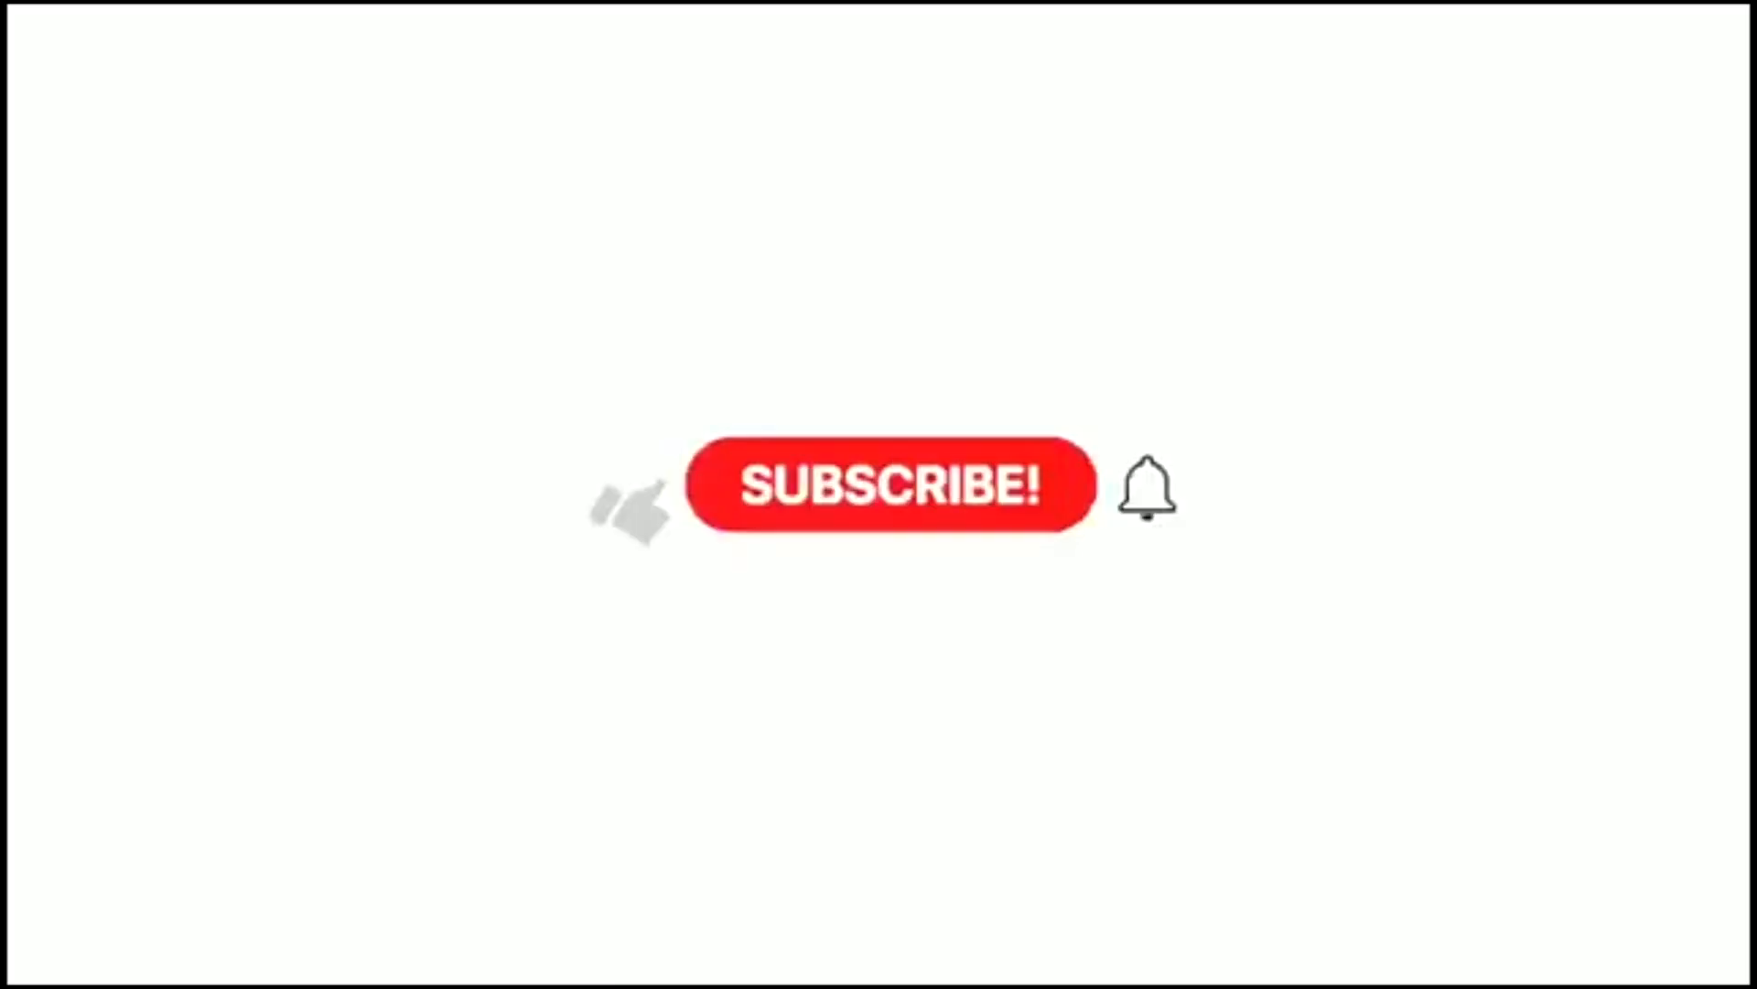